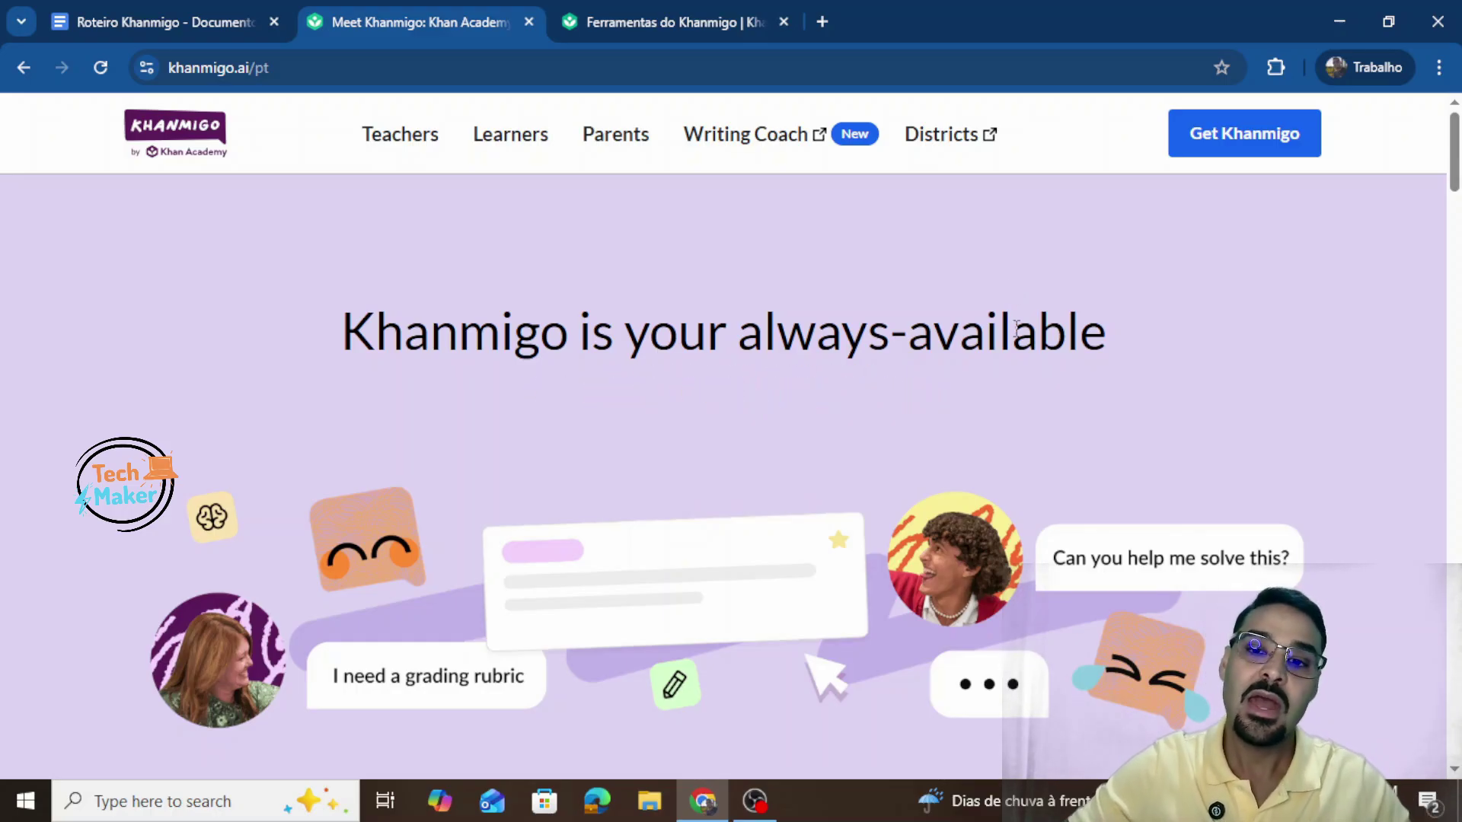
Step: Check the general Get Khanmigo page and the free teacher registration page, closing each one after viewing it
click(1290, 149)
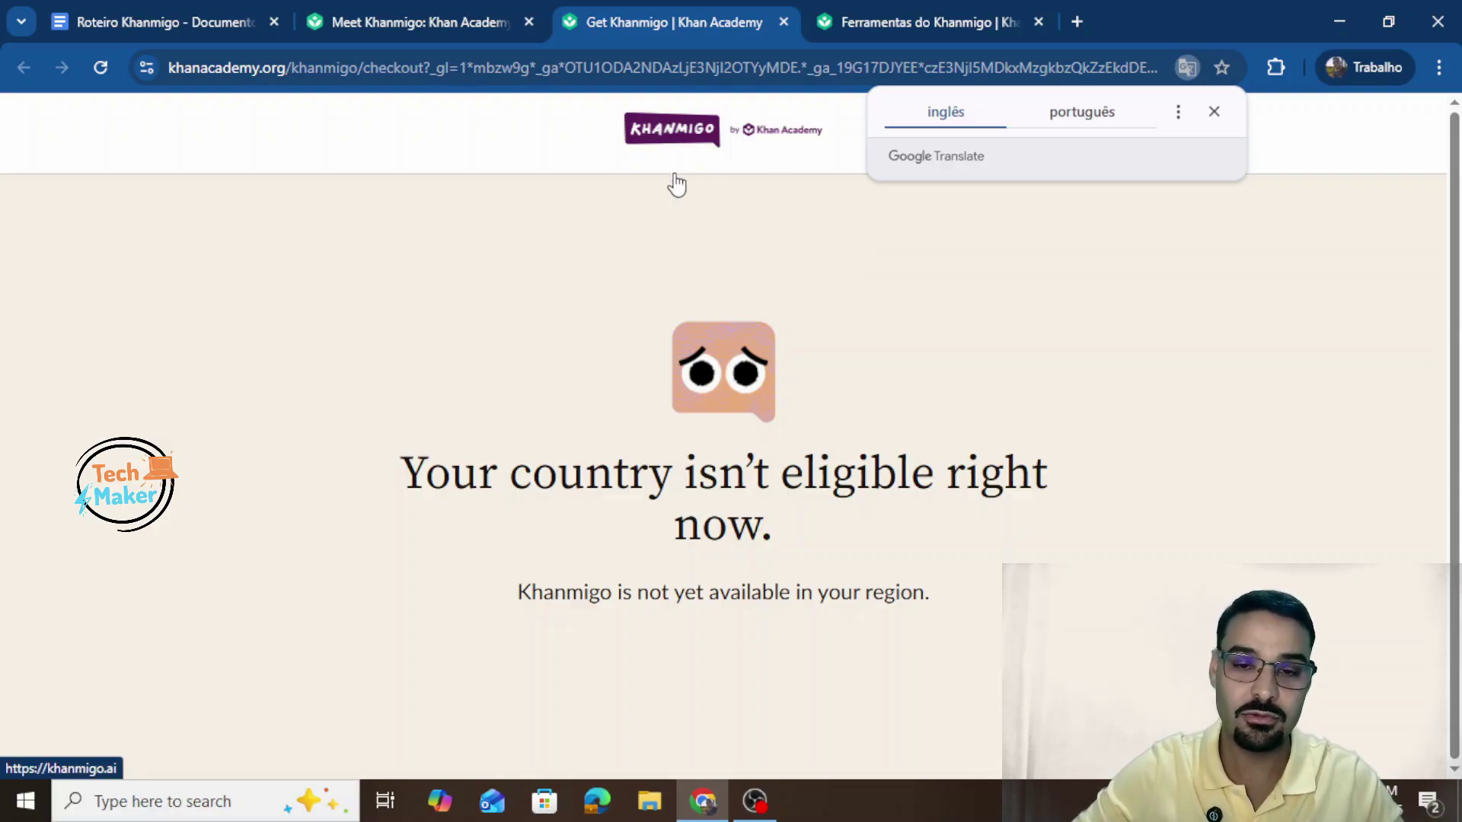
click(783, 22)
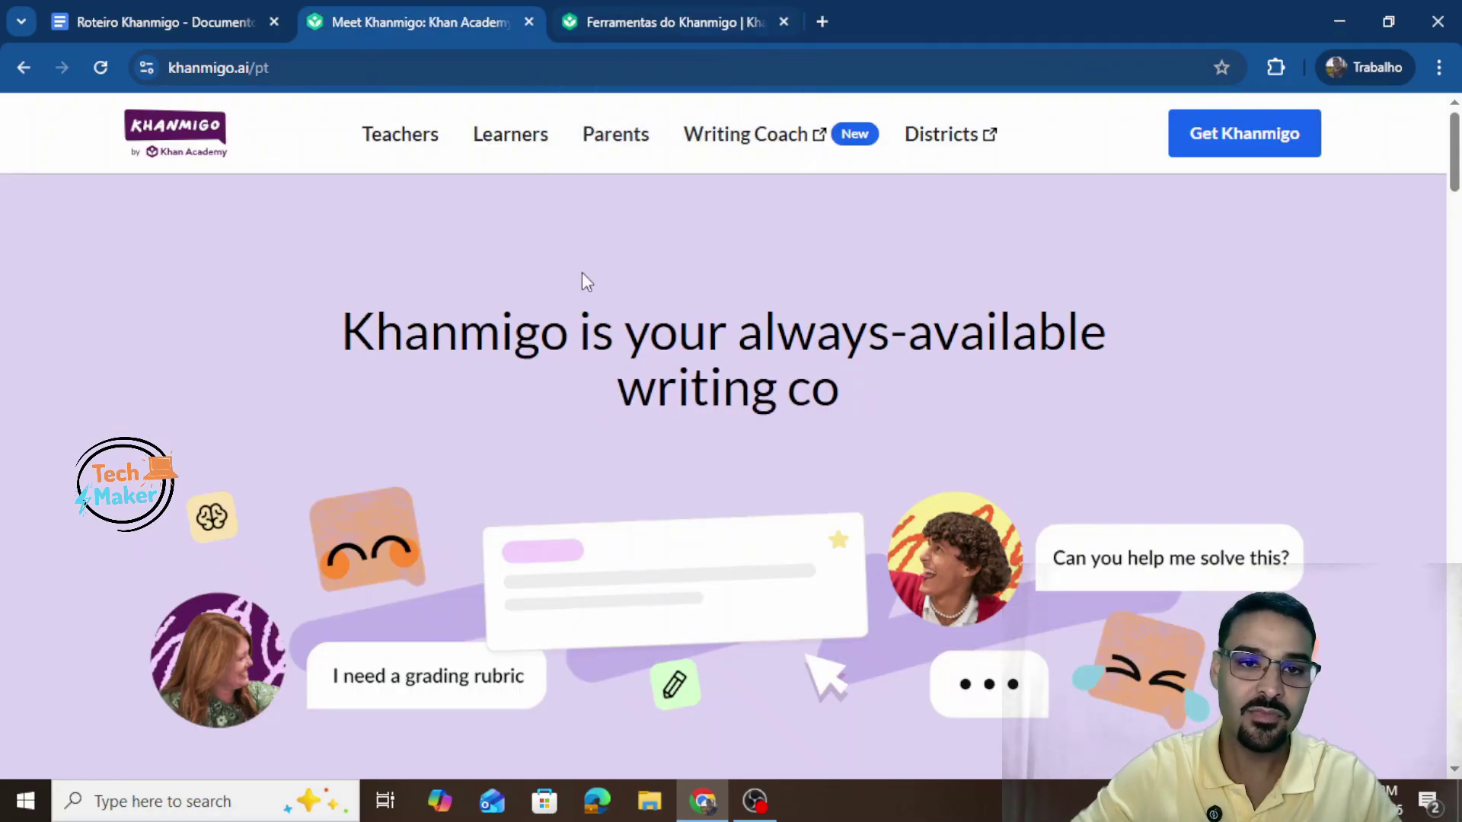
click(406, 149)
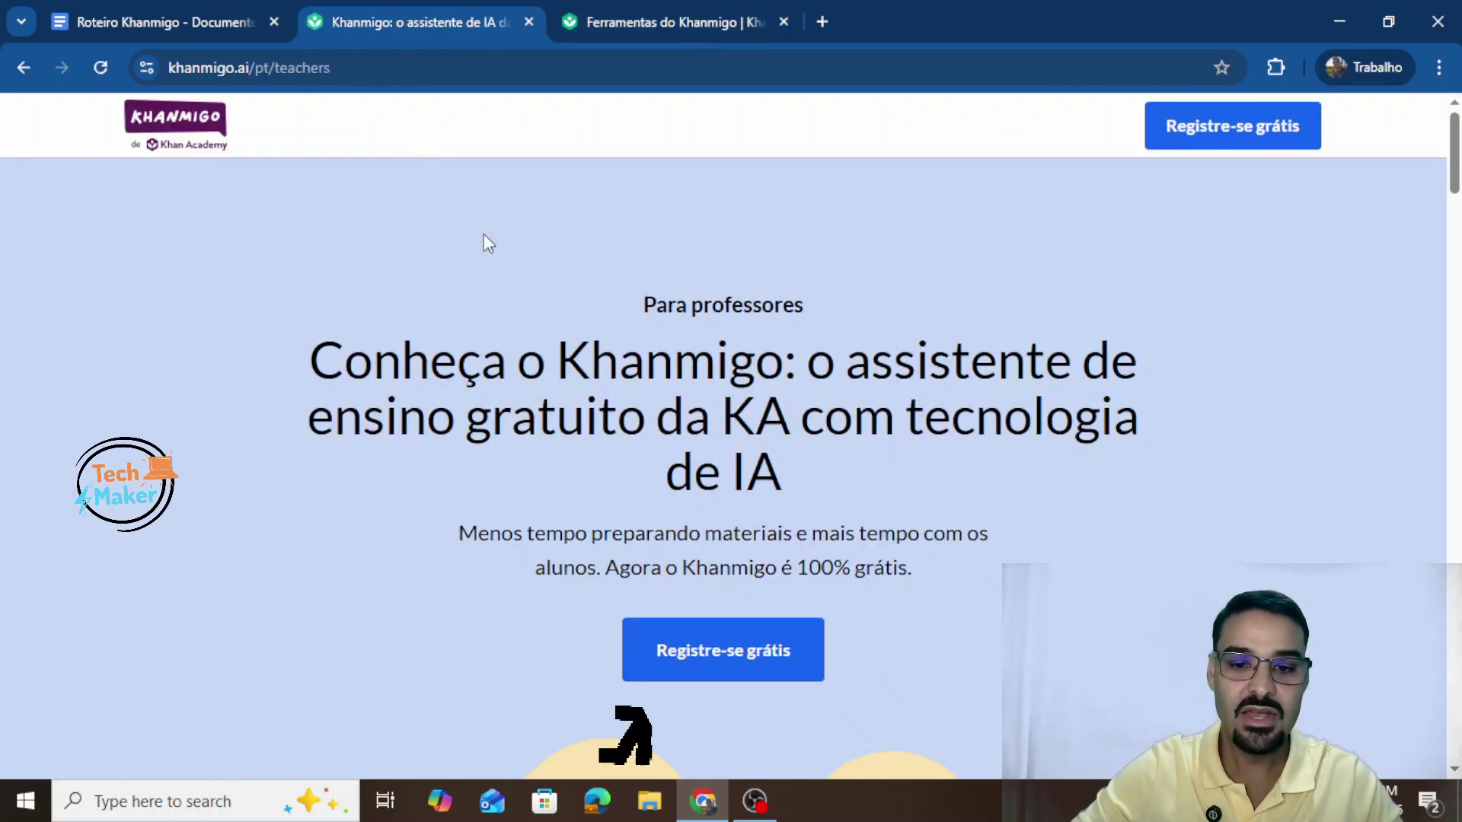
click(759, 652)
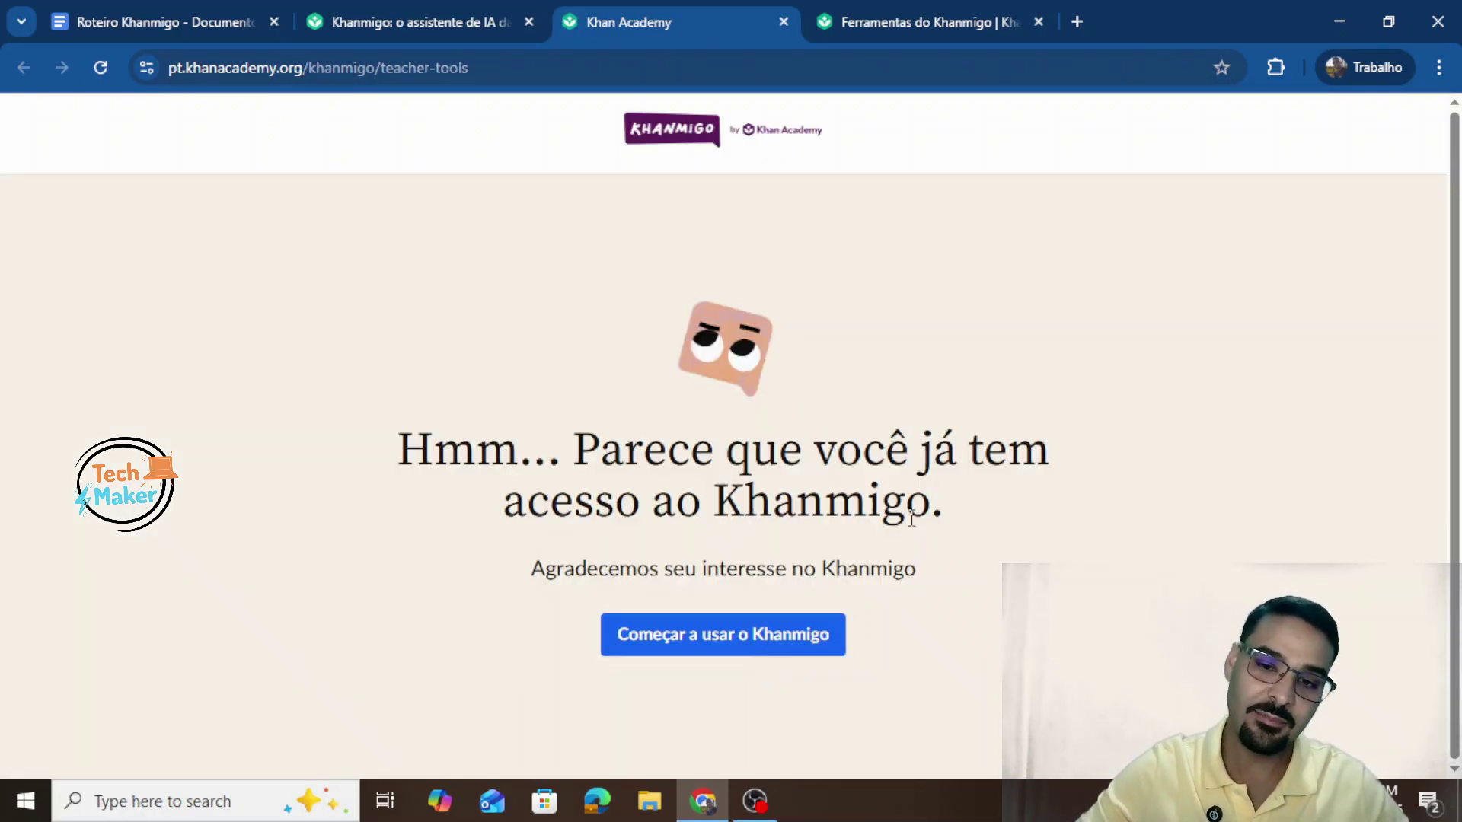
click(783, 22)
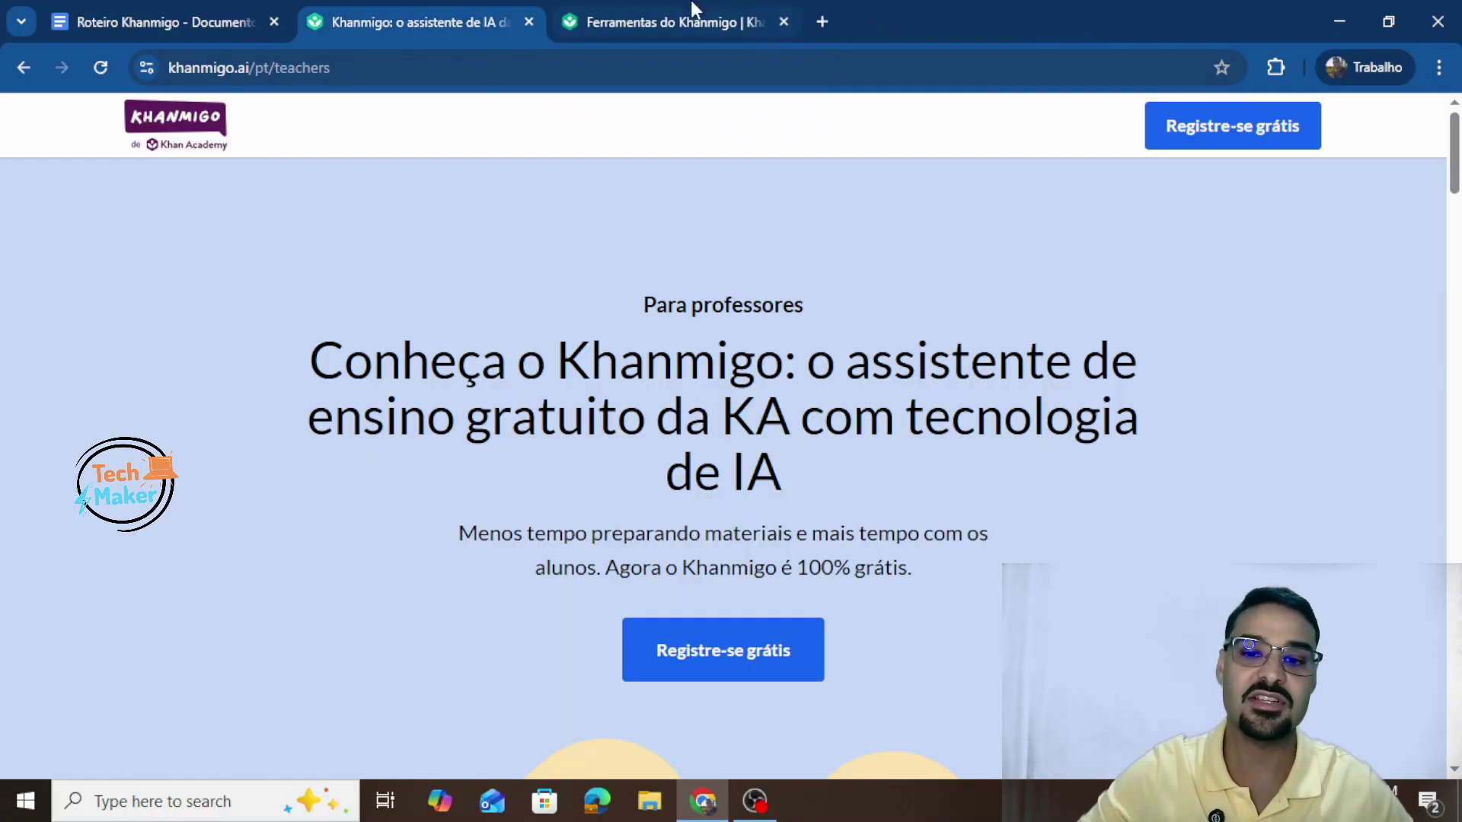
Step: Switch to the Khanmigo tools page, view the Khanmigo options and open the account's Configurações page
click(690, 9)
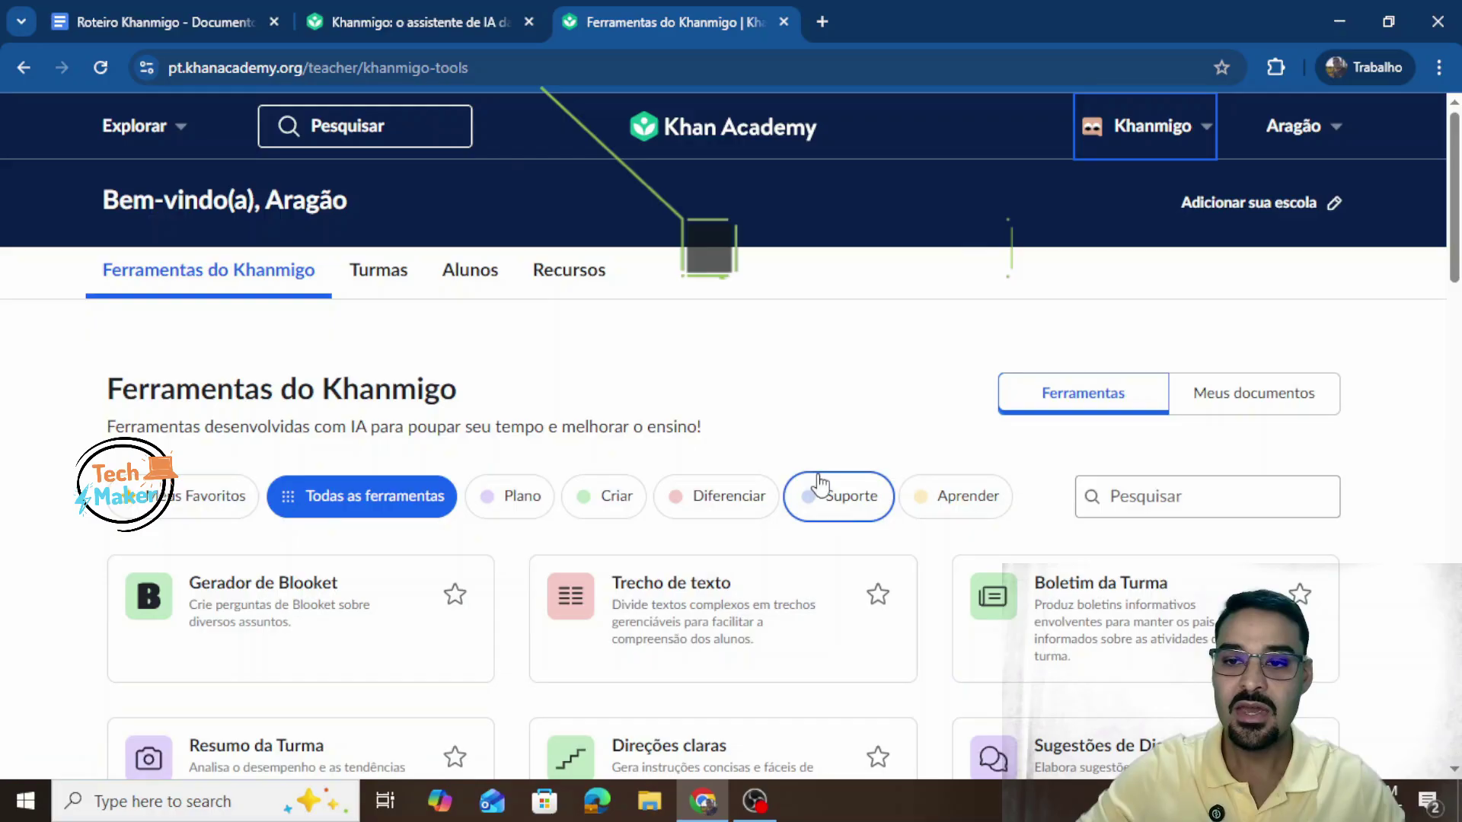
click(1205, 137)
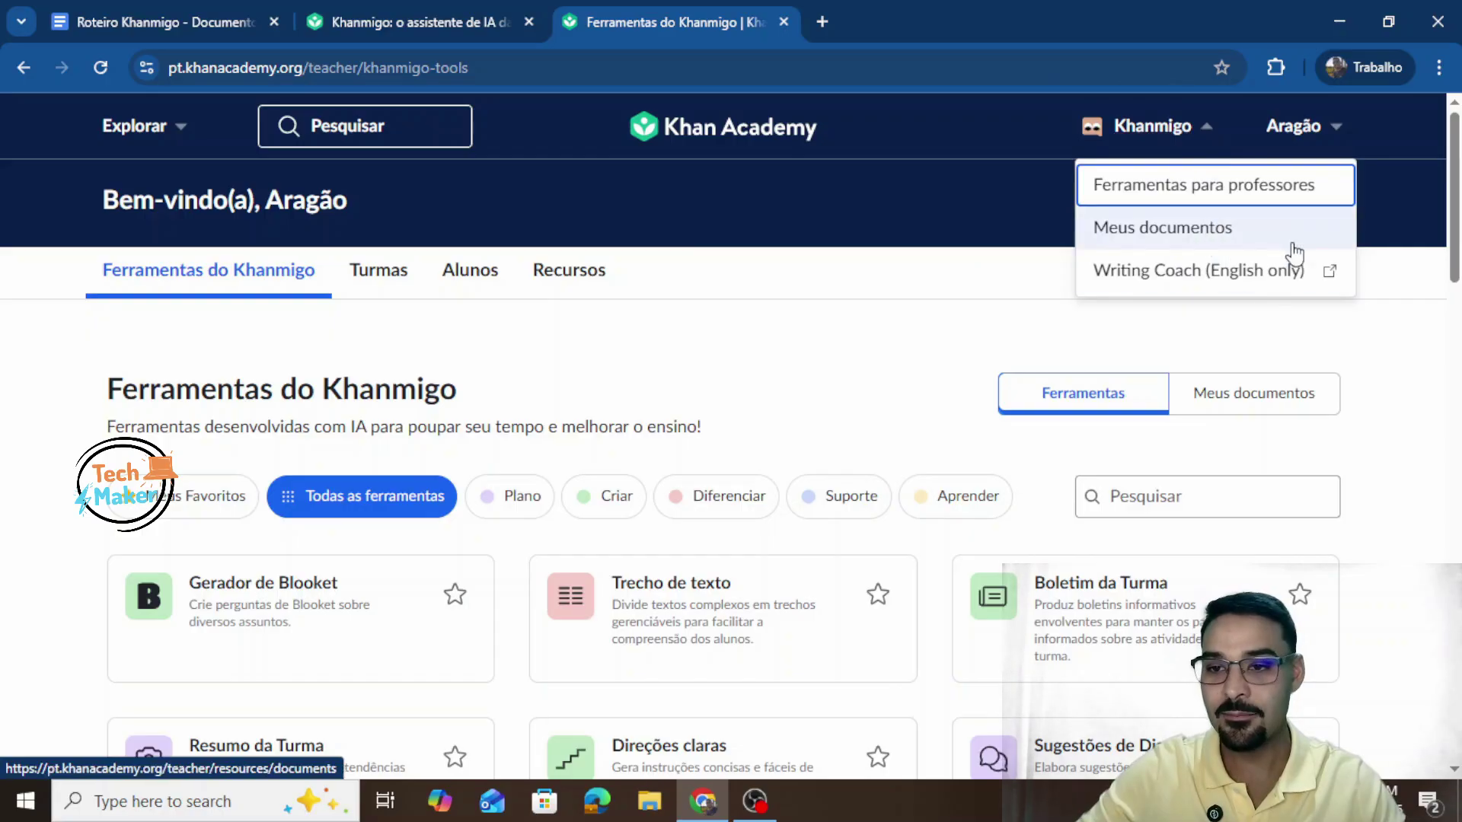
click(1325, 135)
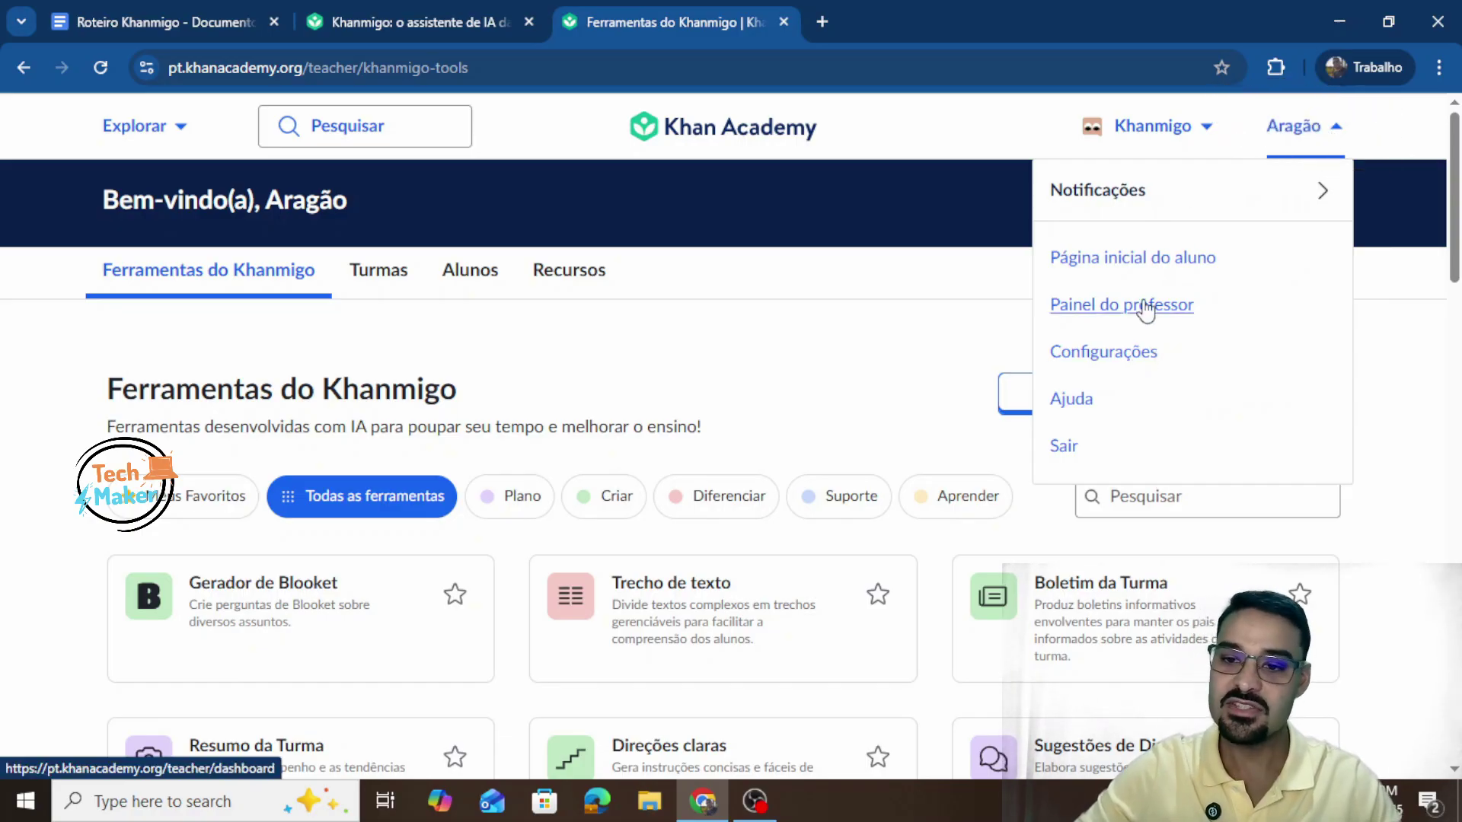
click(1117, 354)
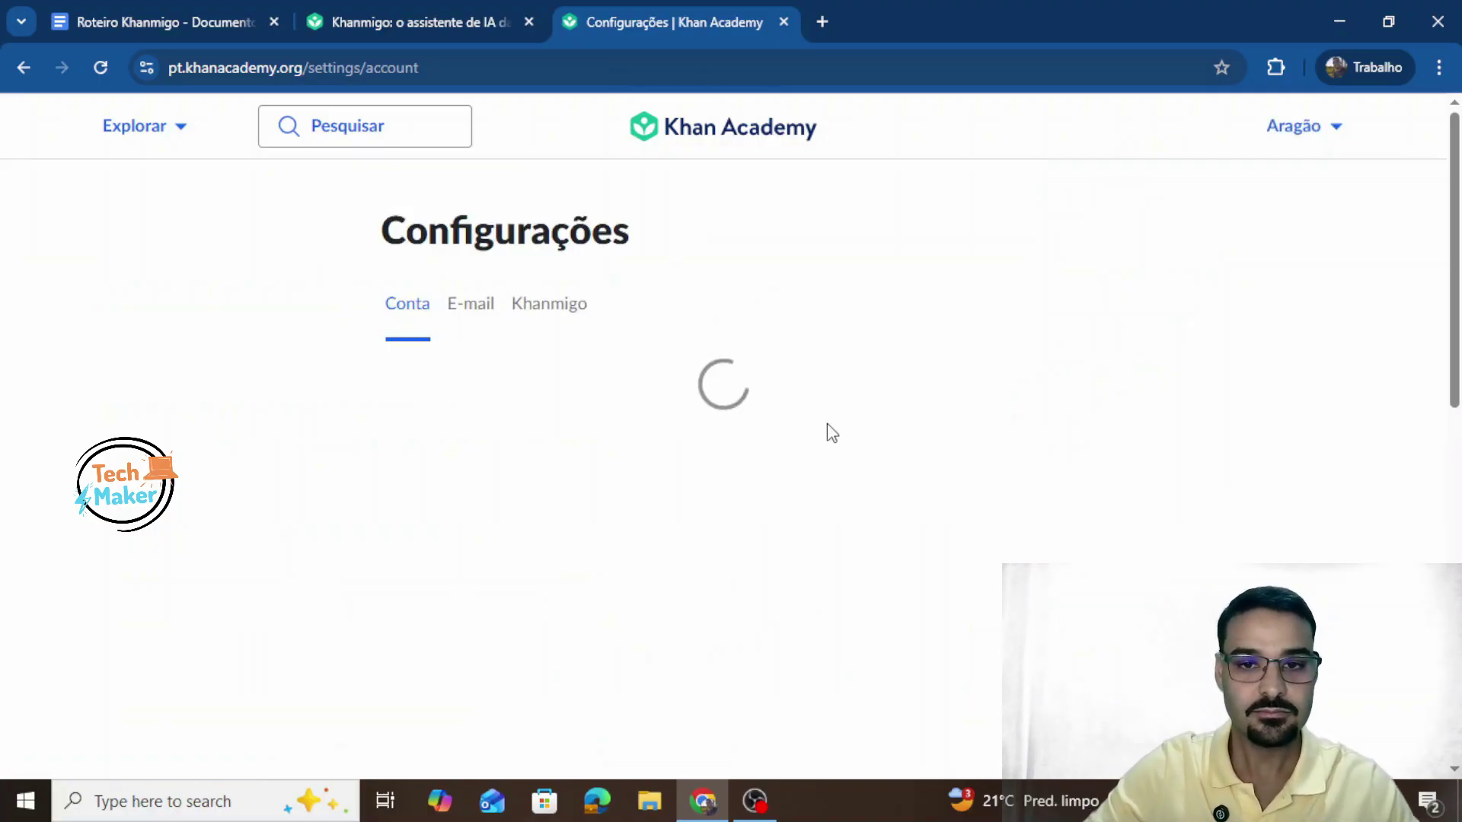
Step: Examine the account settings, including basic details, main language, password, school and teacher confirmation, and return to the Khanmigo tools page
scroll(827, 426, down, 1)
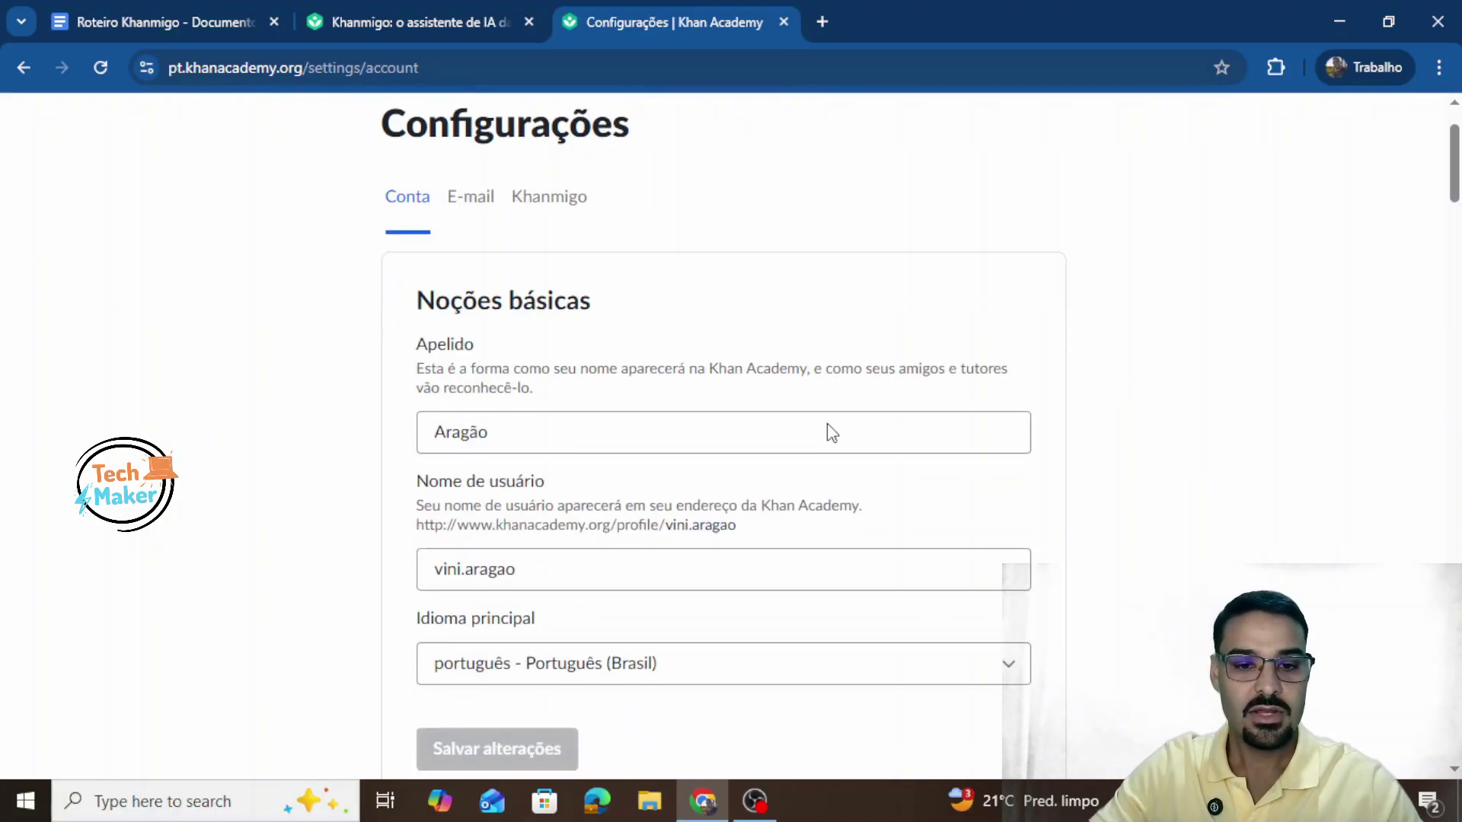
scroll(710, 602, down, 10)
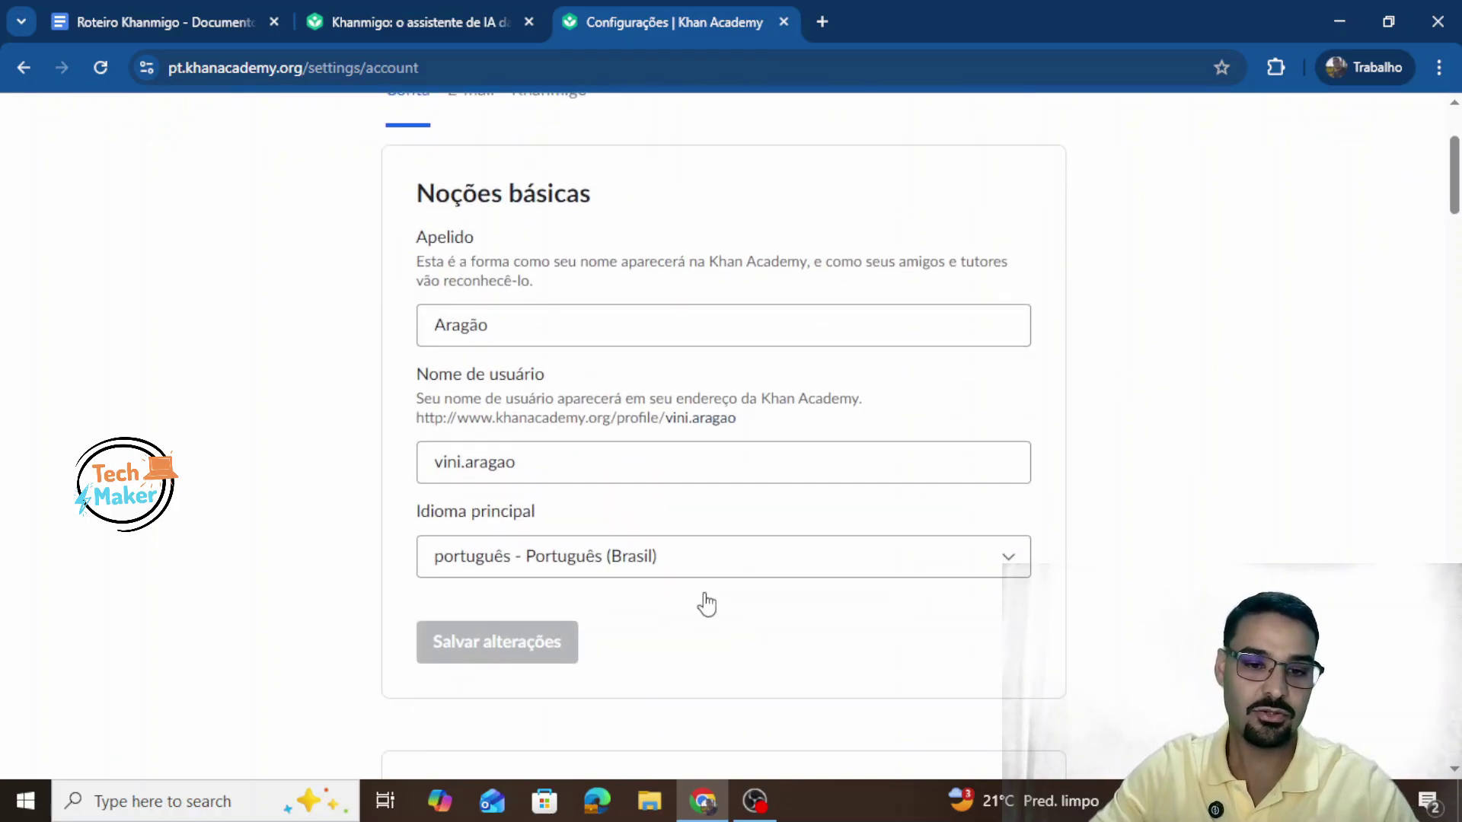
scroll(703, 603, down, 15)
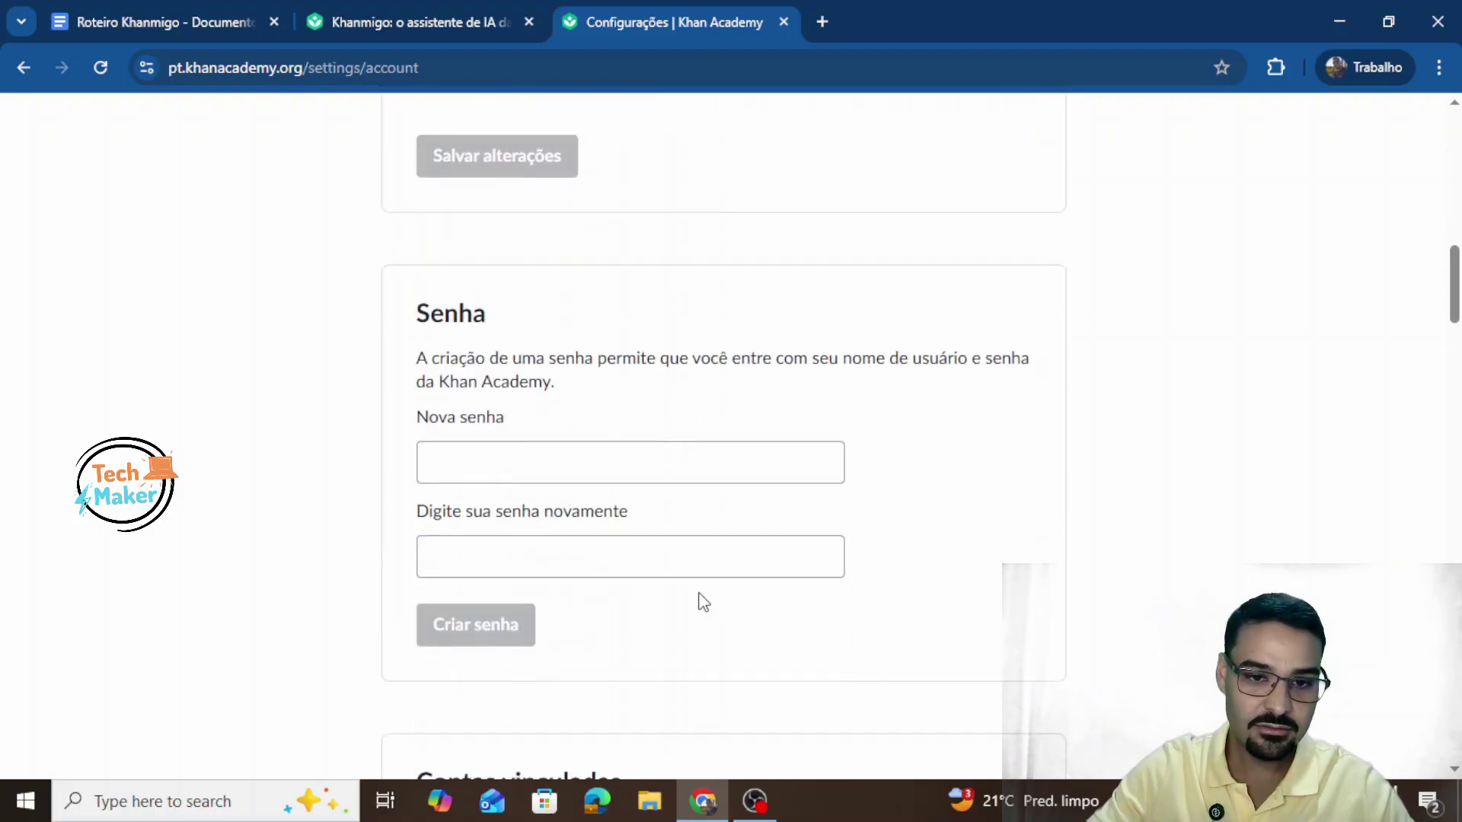
scroll(702, 603, down, 15)
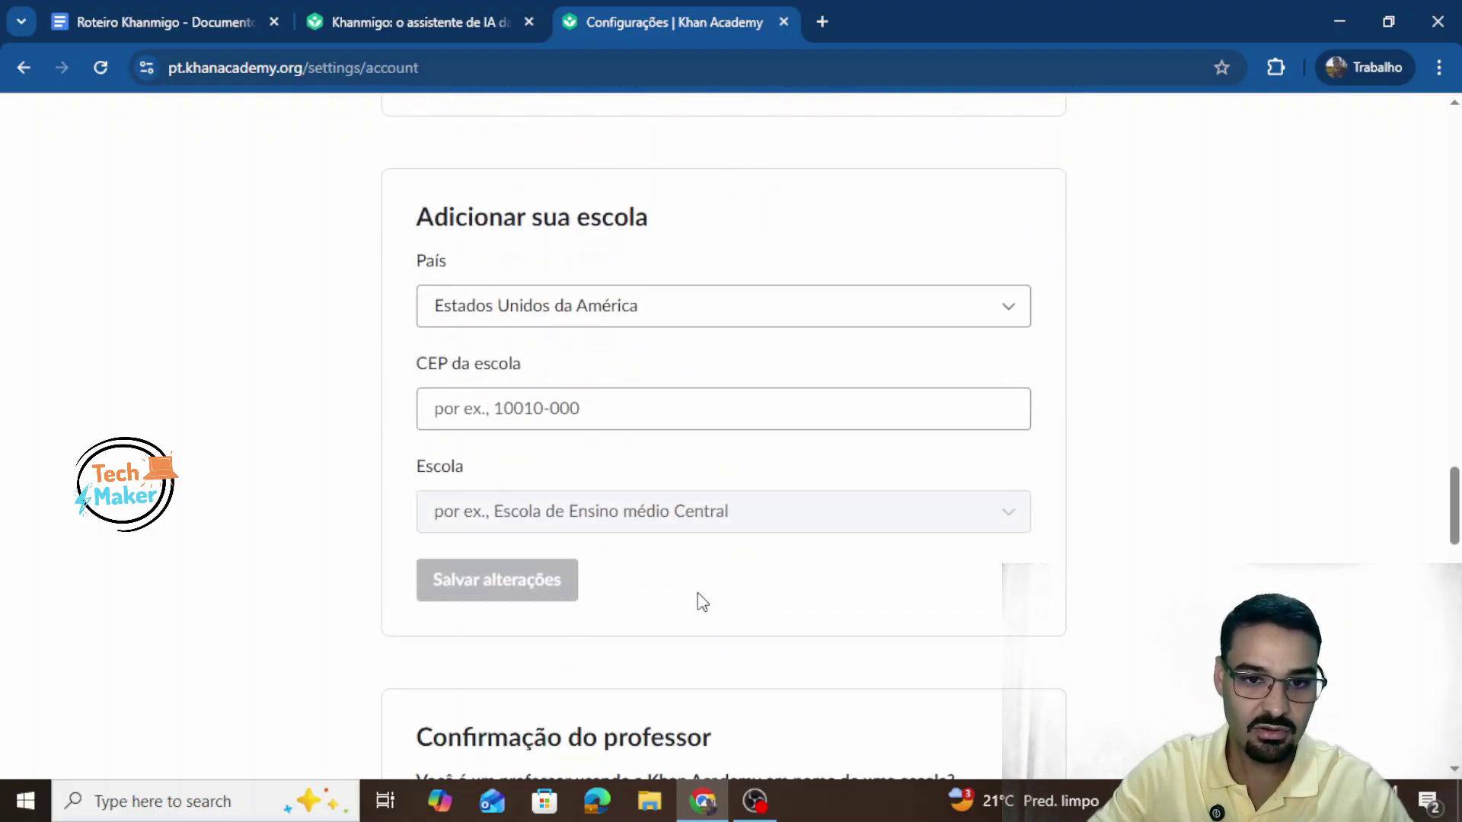
scroll(702, 602, down, 6)
scroll(702, 602, down, 6)
scroll(702, 602, down, 3)
scroll(698, 597, up, 20)
scroll(696, 593, up, 8)
scroll(693, 592, up, 4)
scroll(688, 579, down, 5)
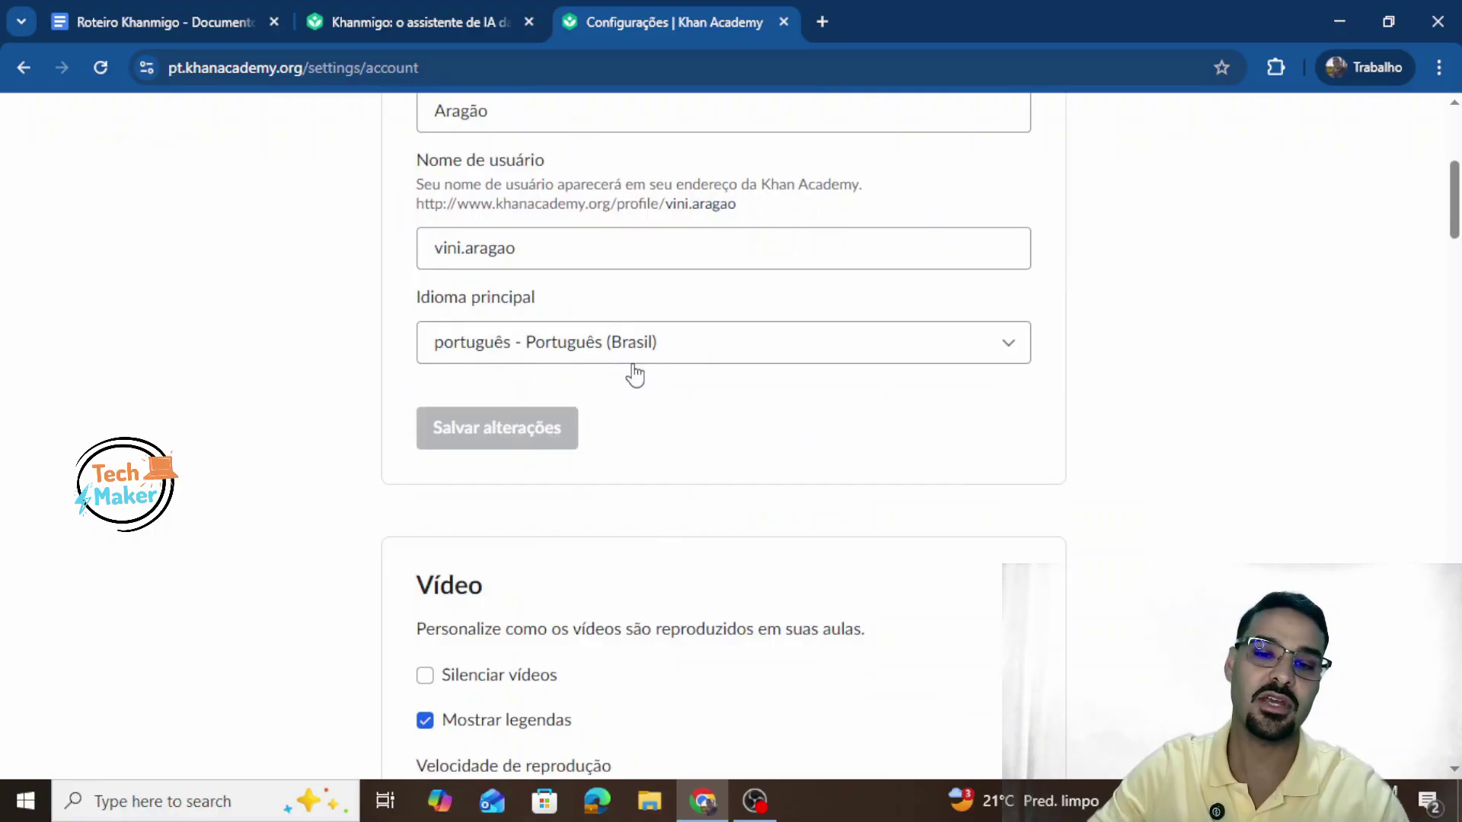
scroll(699, 457, up, 5)
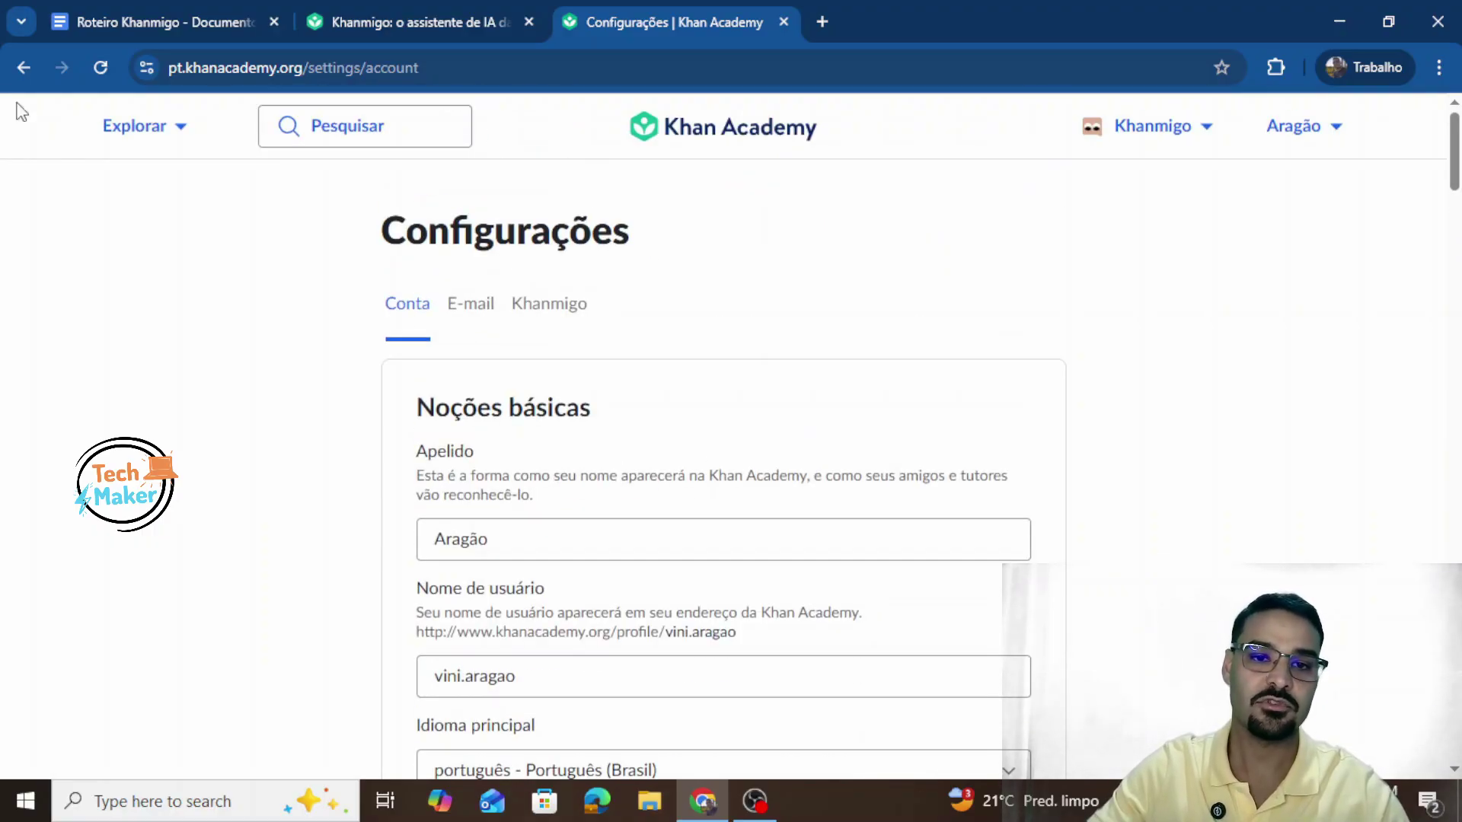
click(13, 66)
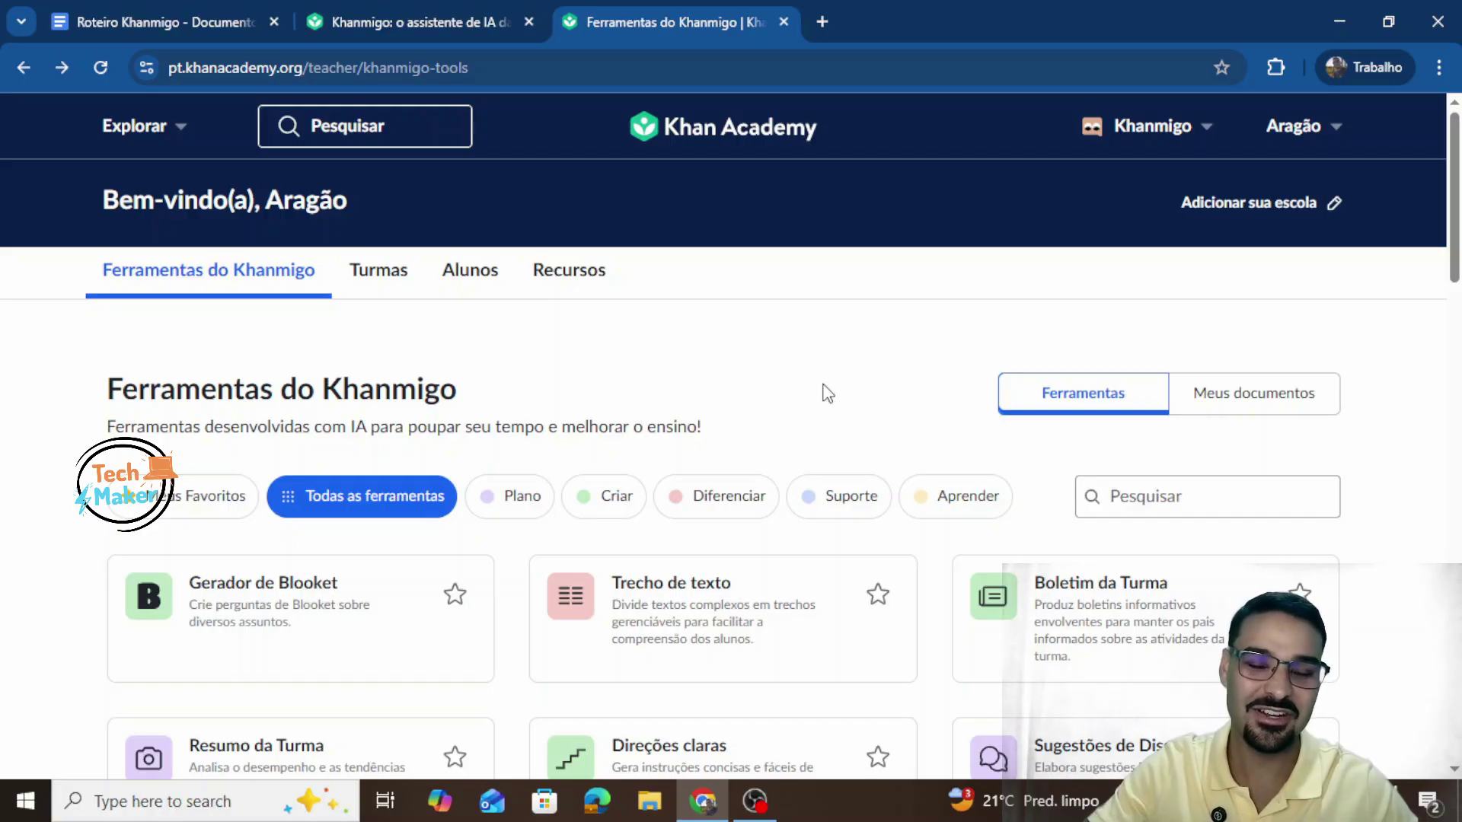
Step: Review the full Khanmigo tool list and its Plano, Criar, Diferenciar, Suporte and Aprender categories, returning to Todas as ferramentas
scroll(828, 394, down, 7)
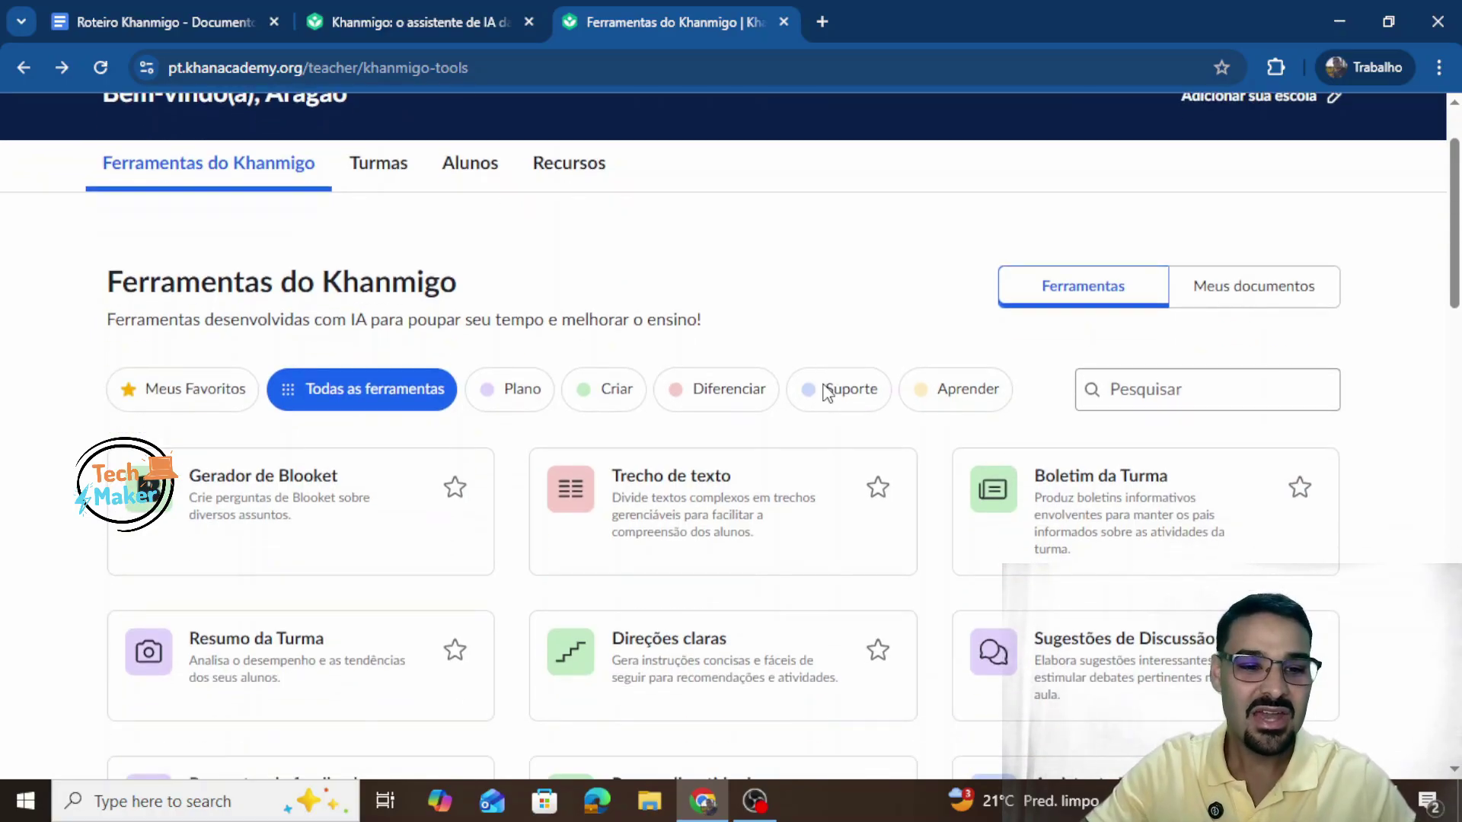
scroll(828, 394, down, 10)
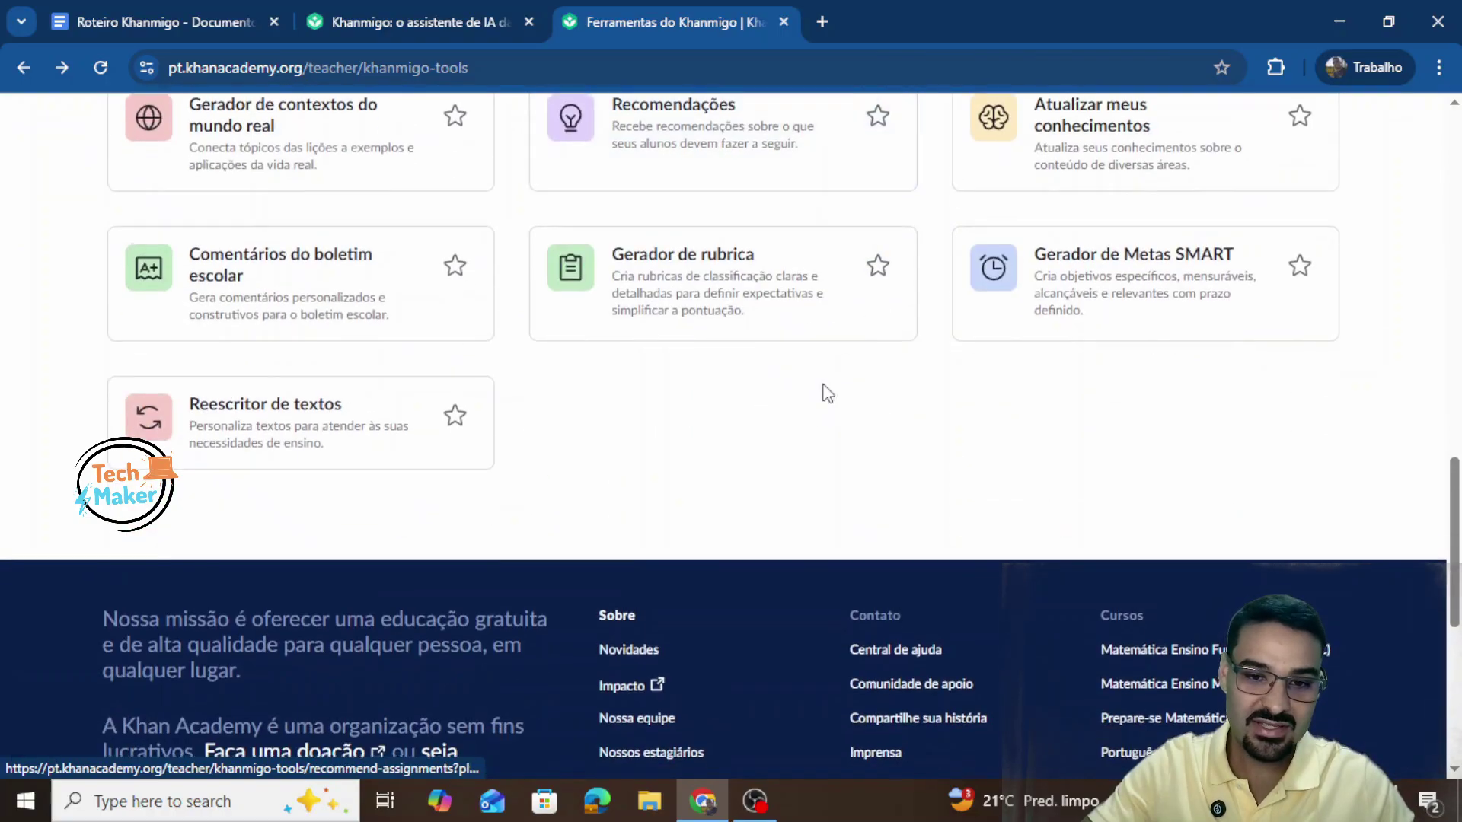
scroll(826, 394, up, 10)
scroll(827, 393, up, 3)
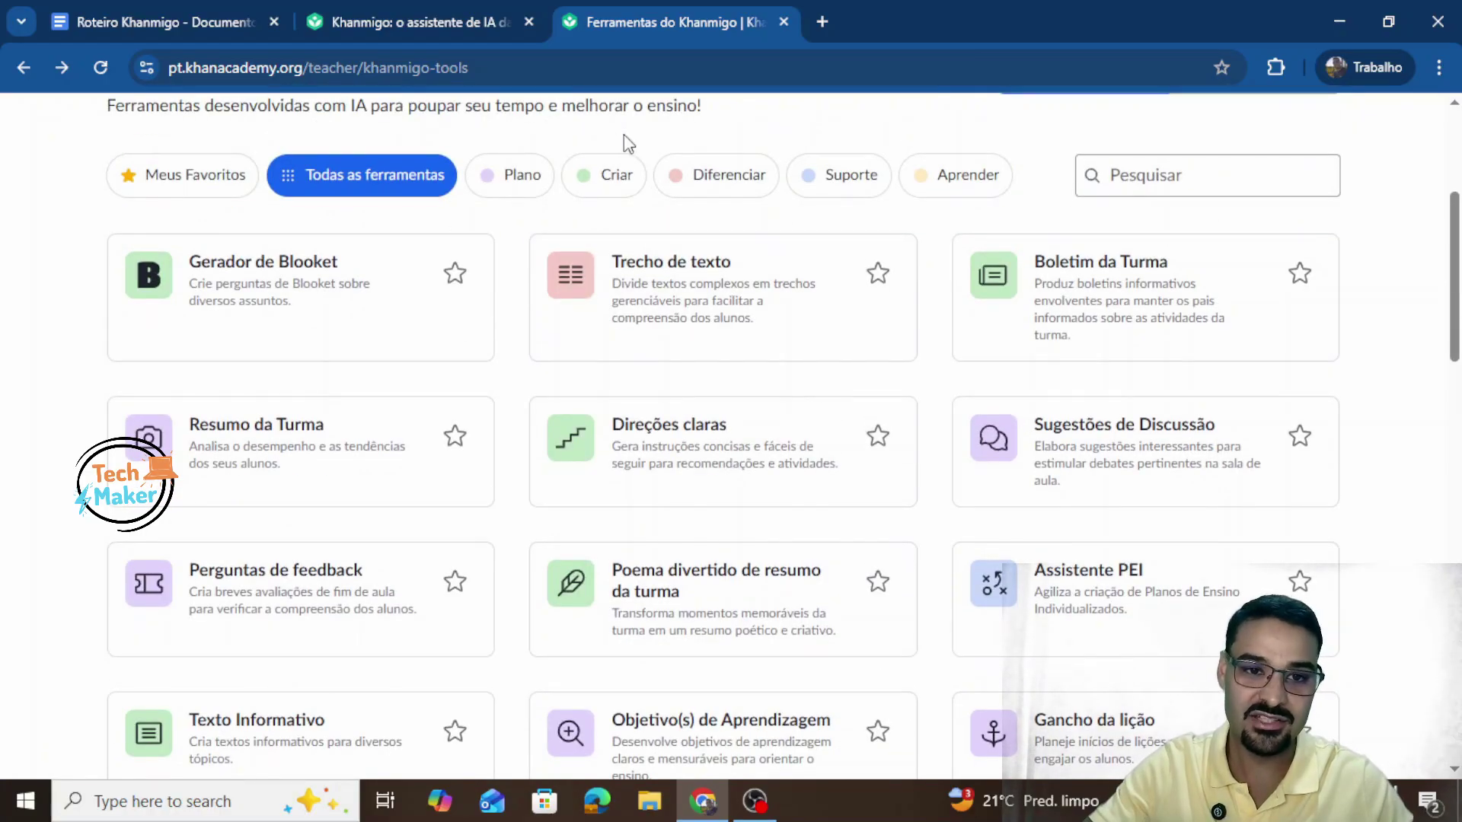
click(542, 182)
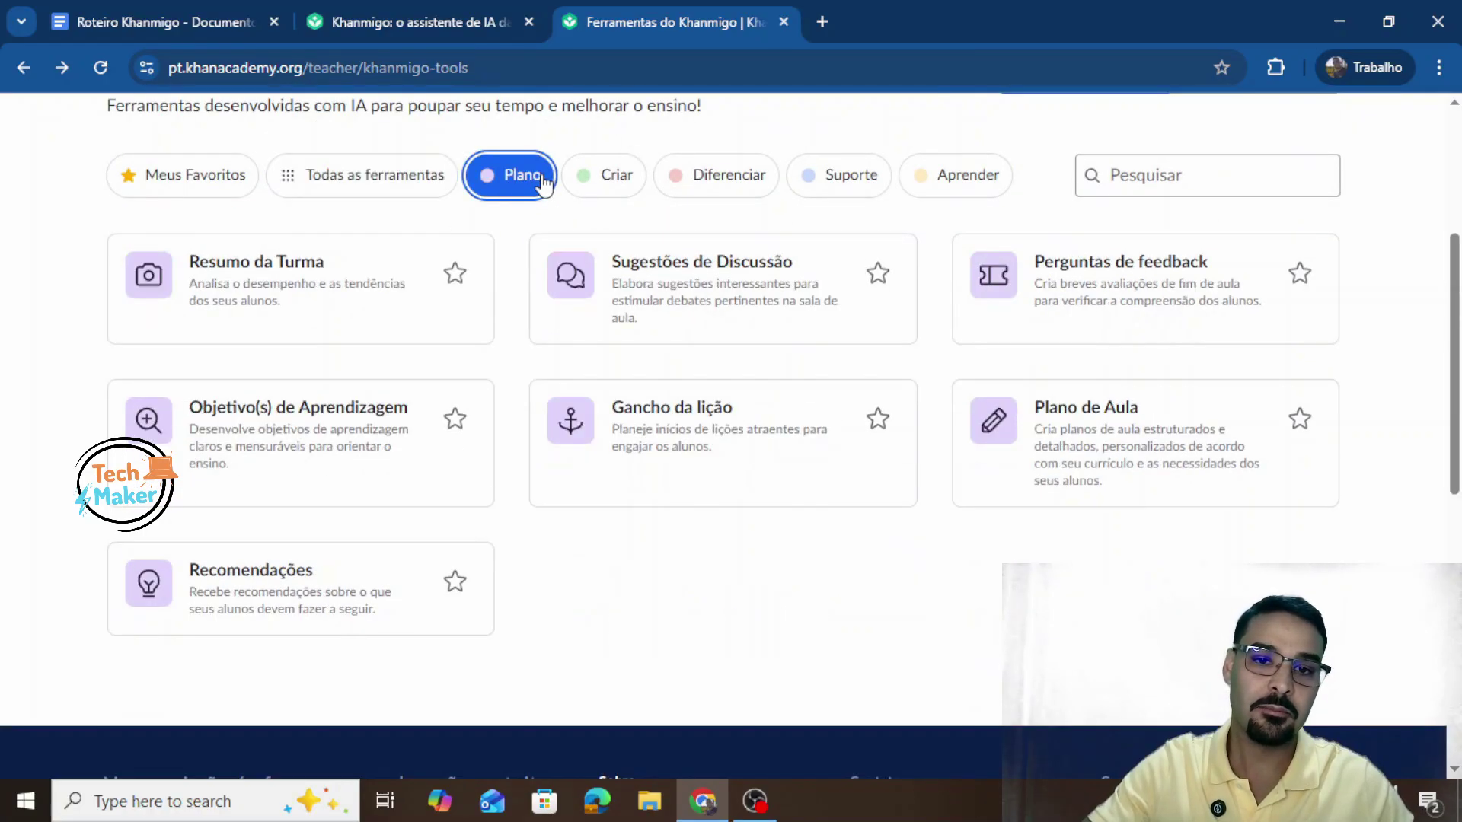
click(601, 182)
click(716, 190)
click(814, 190)
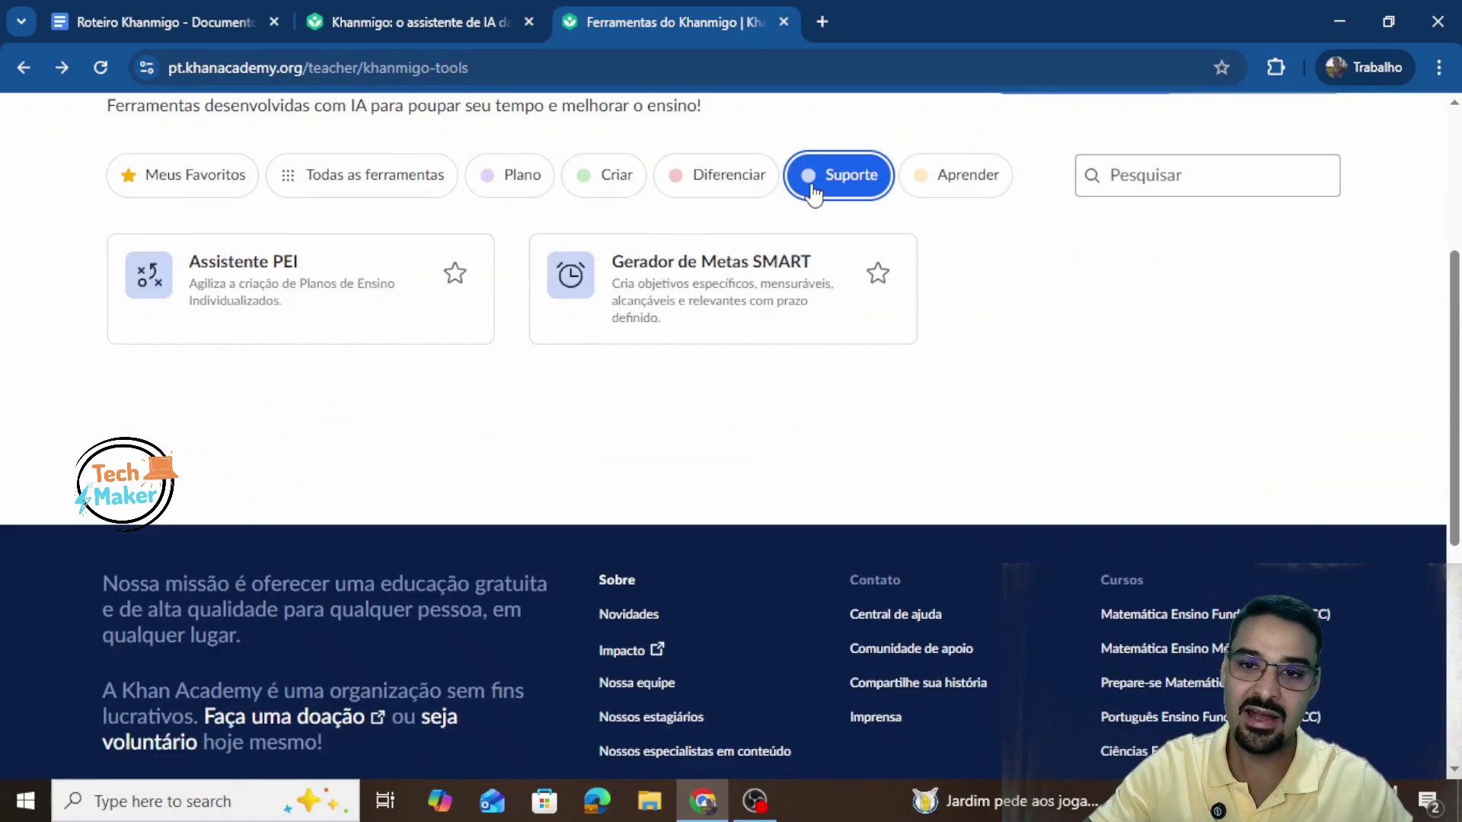
click(964, 190)
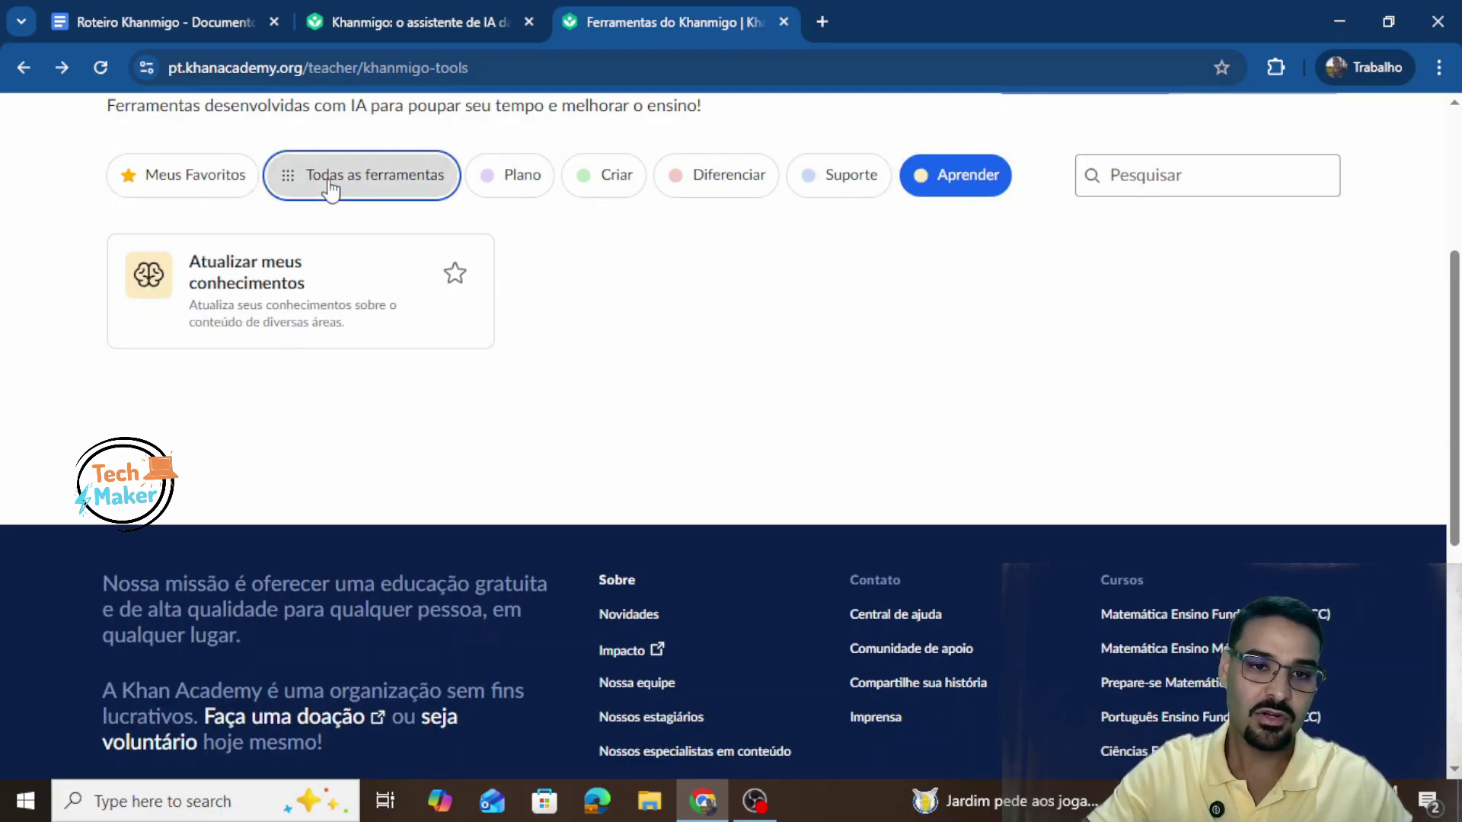
click(328, 188)
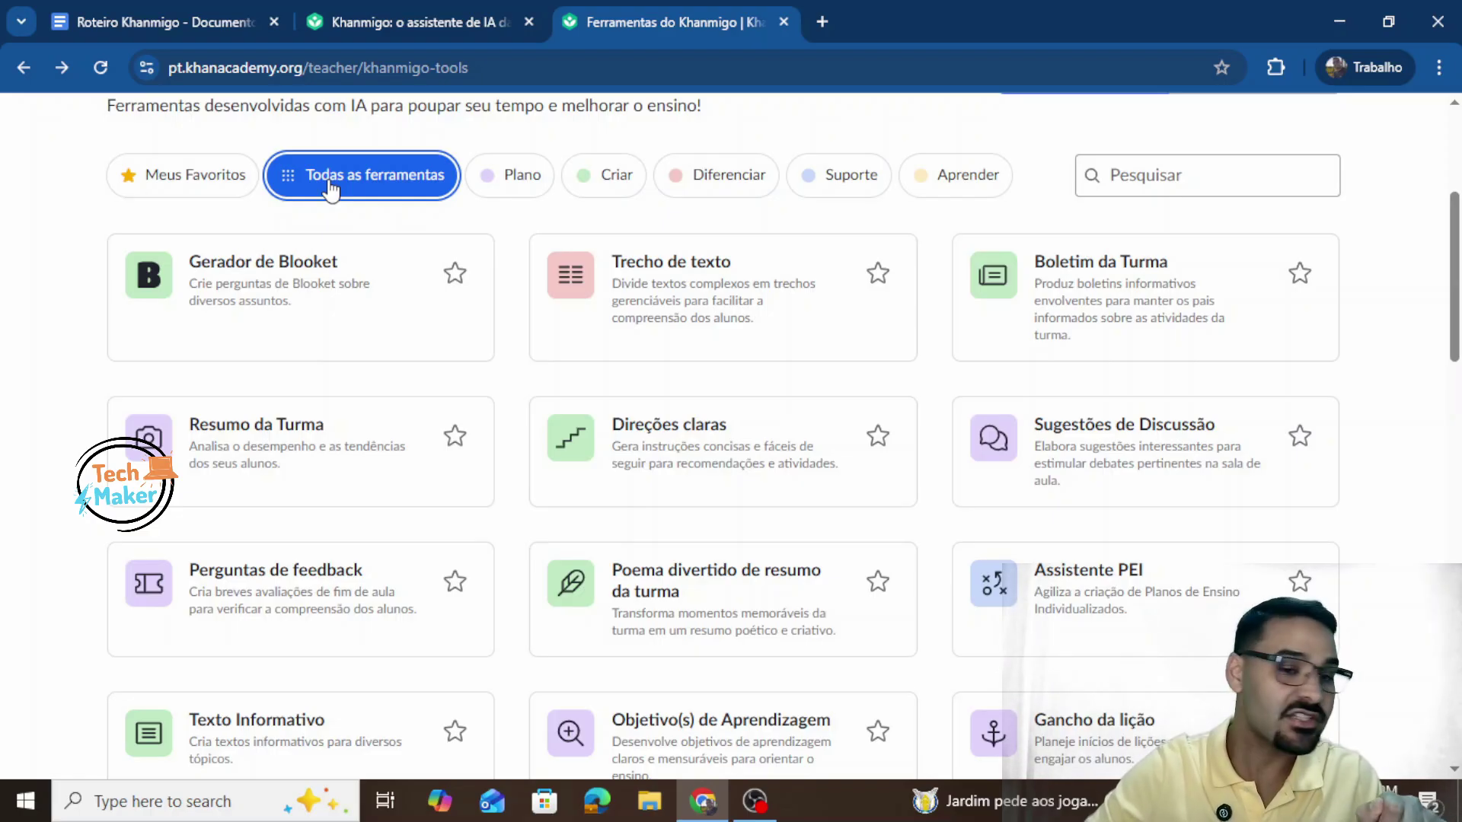
Step: Open the Plano de Aula tool and enter "Fake News" as the lesson topic
scroll(427, 377, down, 5)
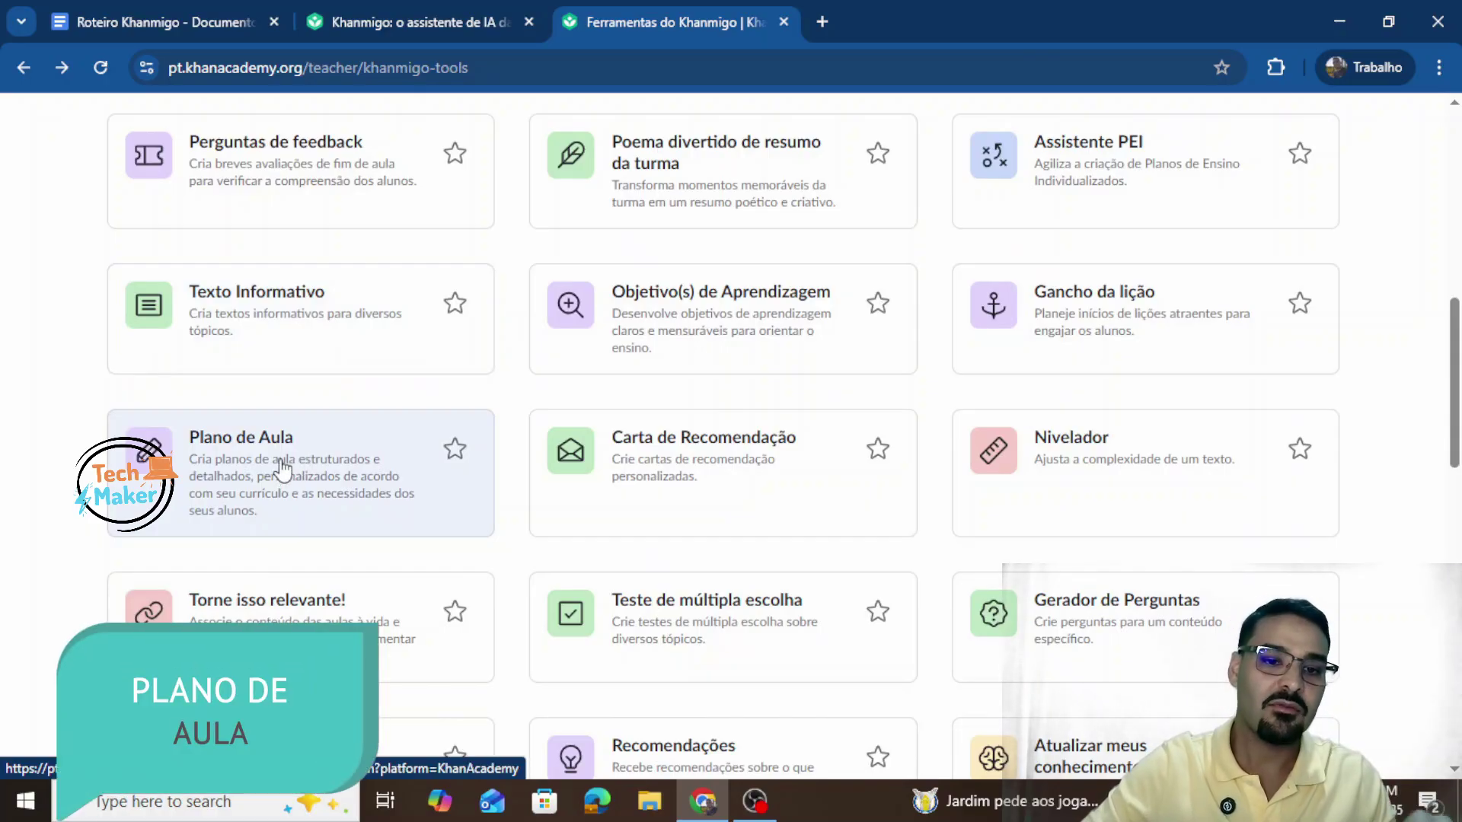
click(283, 470)
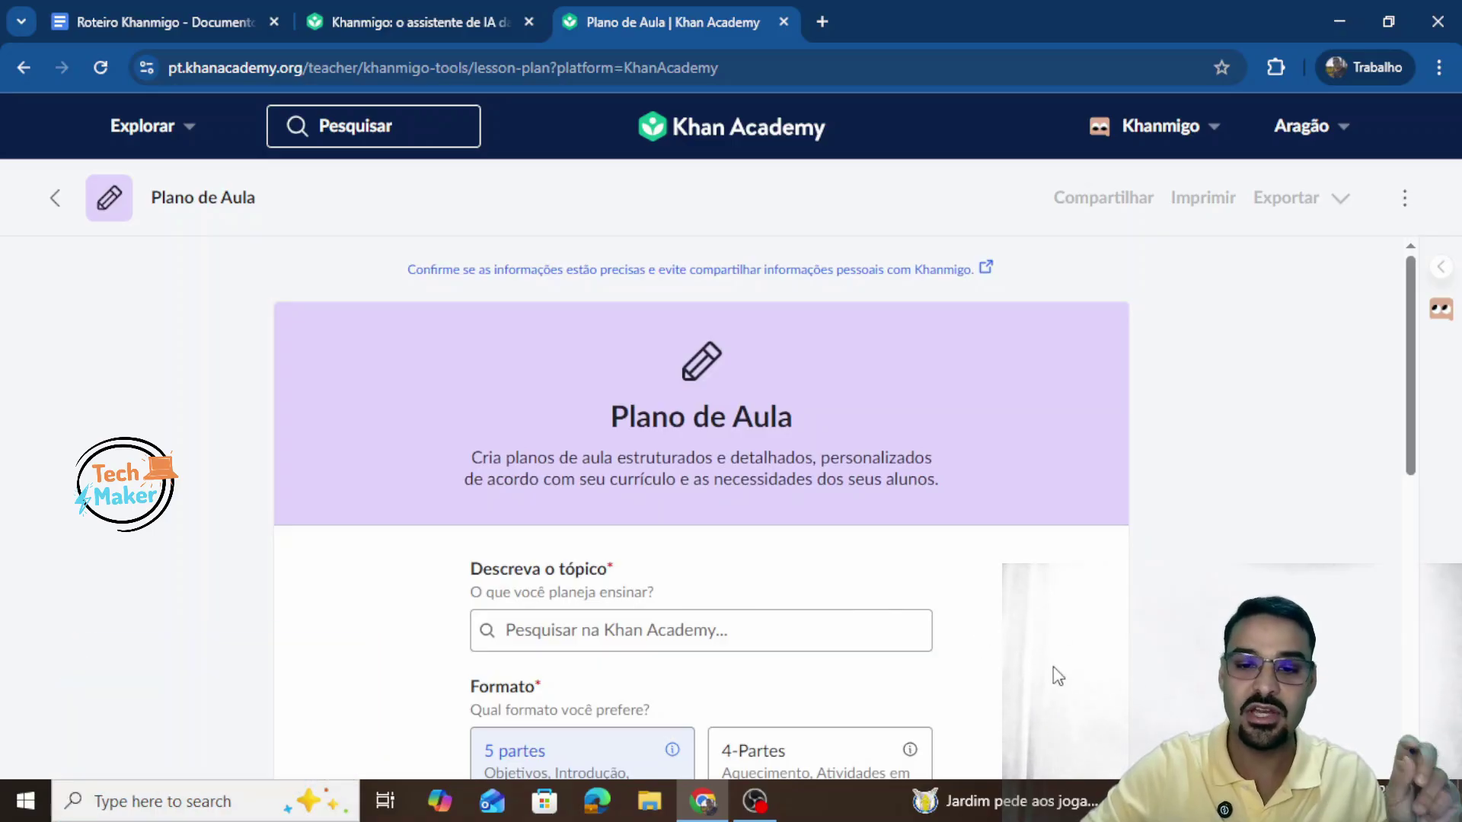
scroll(1070, 675, down, 3)
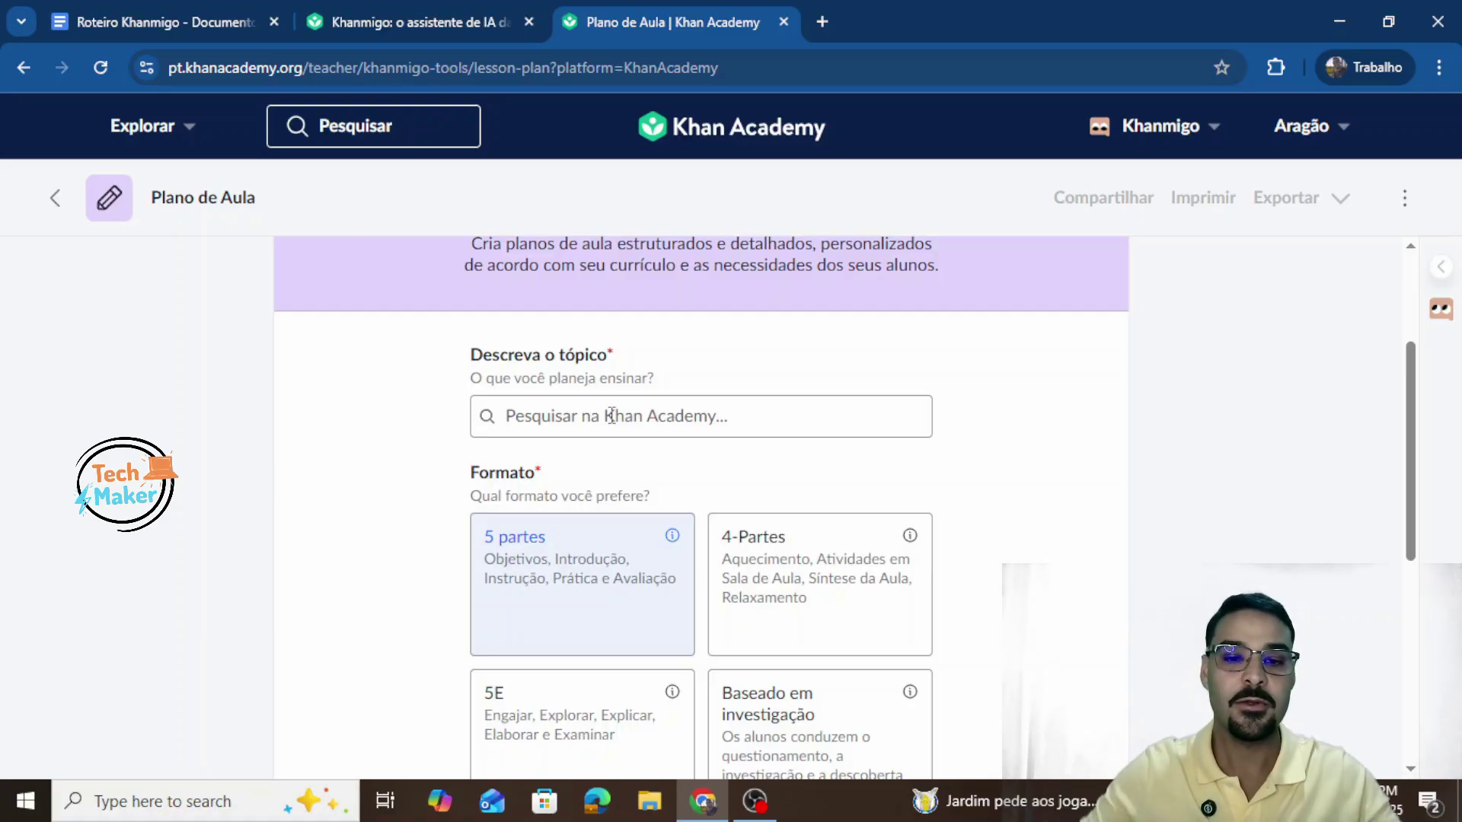
click(611, 416)
text(fa)
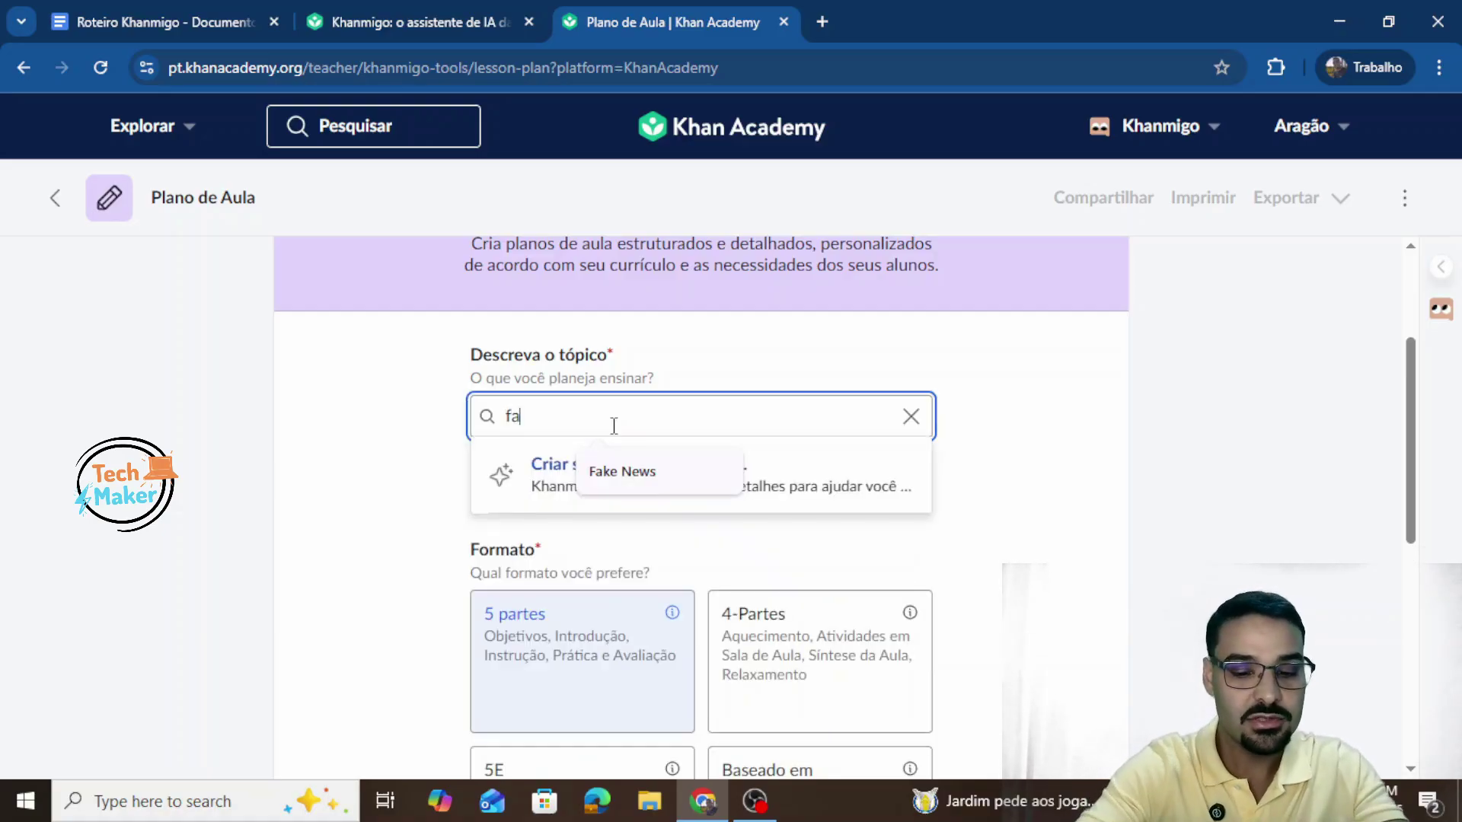
click(640, 479)
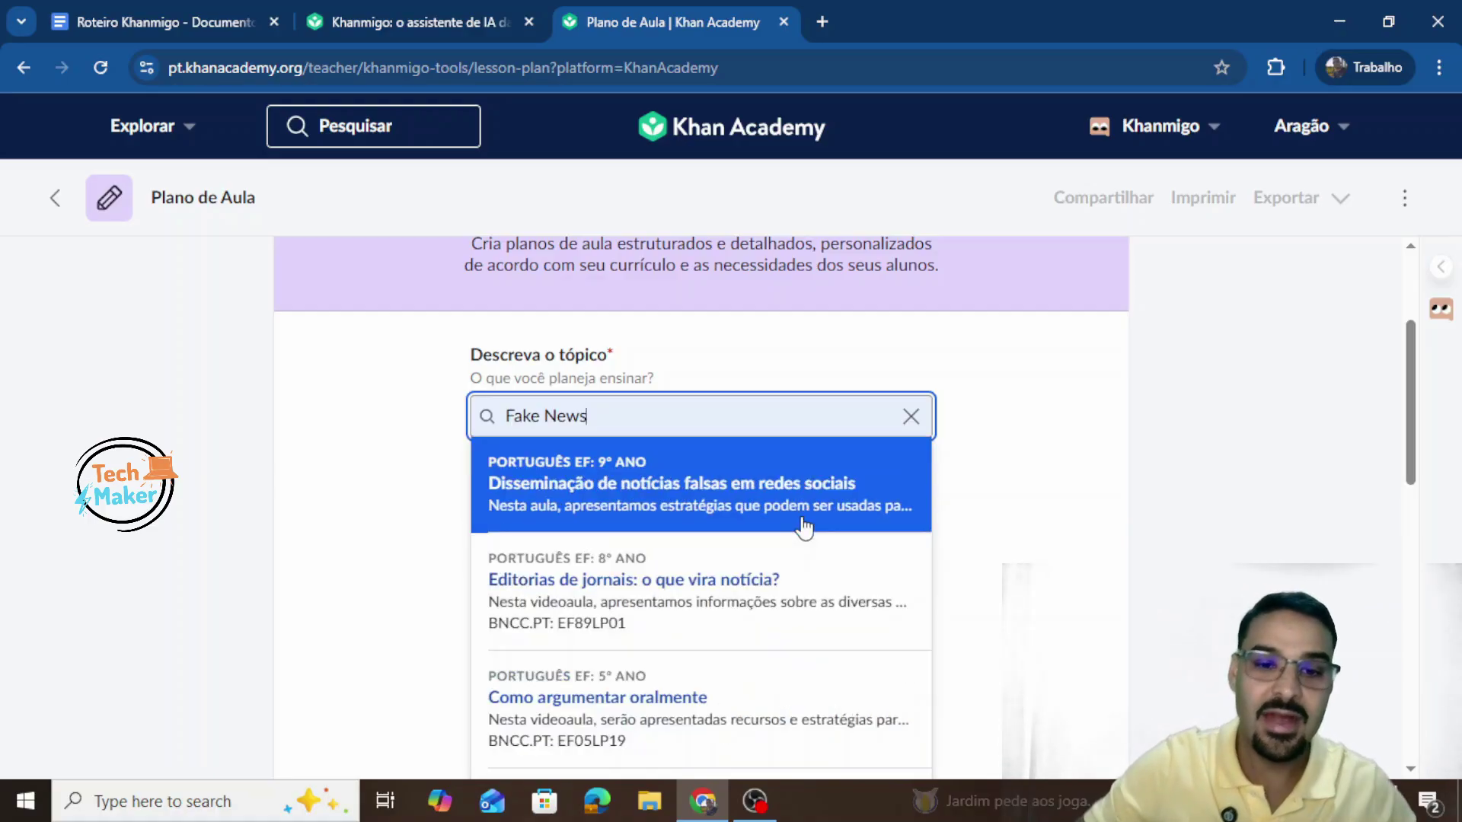
Step: Choose custom content and enter the objective "identificar sinais de desinformação em textos e postagens digitais, verificando autoria, data, fonte e evidências."
scroll(805, 516, down, 1)
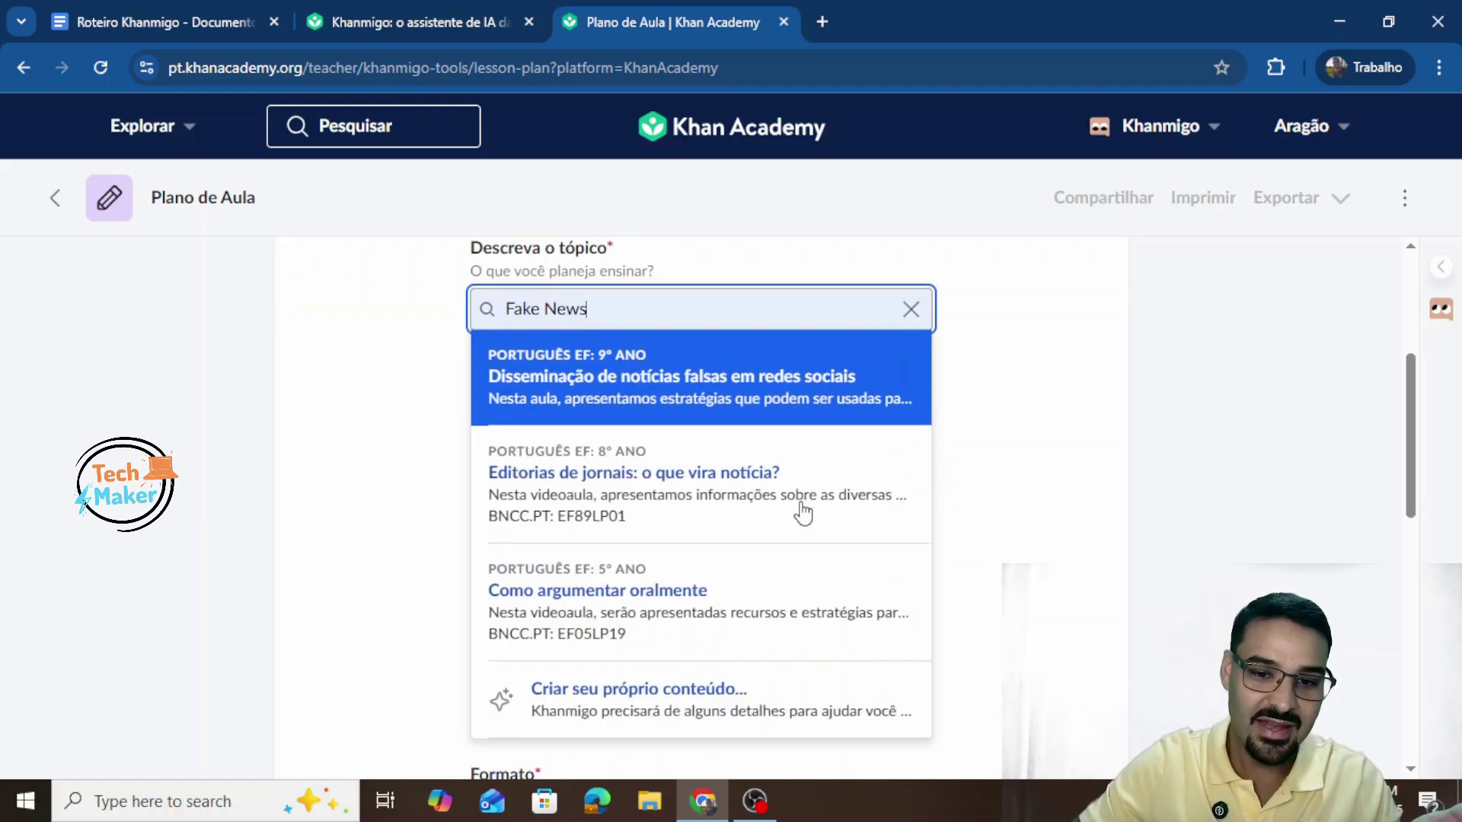
scroll(804, 516, down, 1)
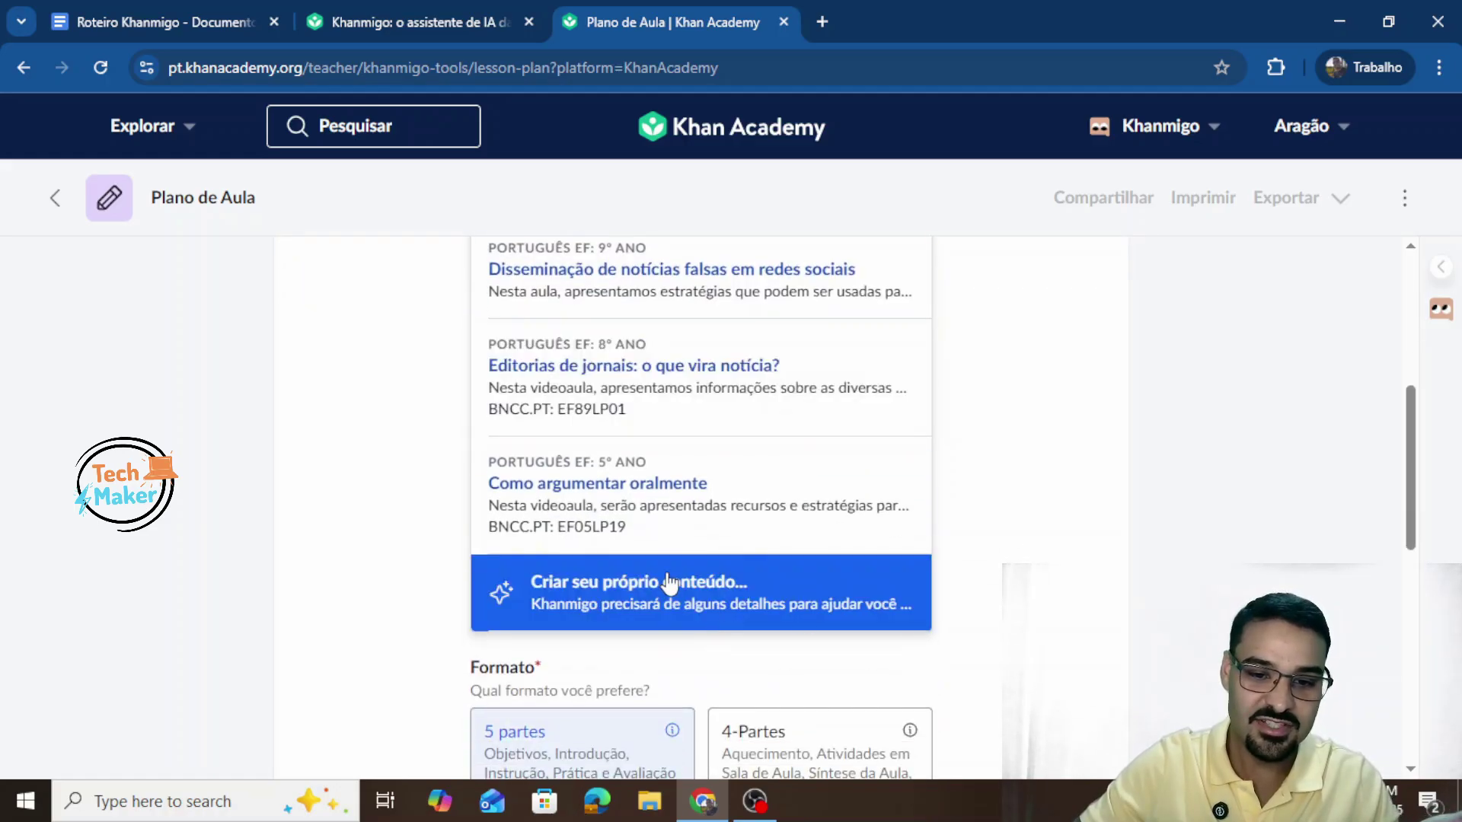
scroll(701, 602, up, 1)
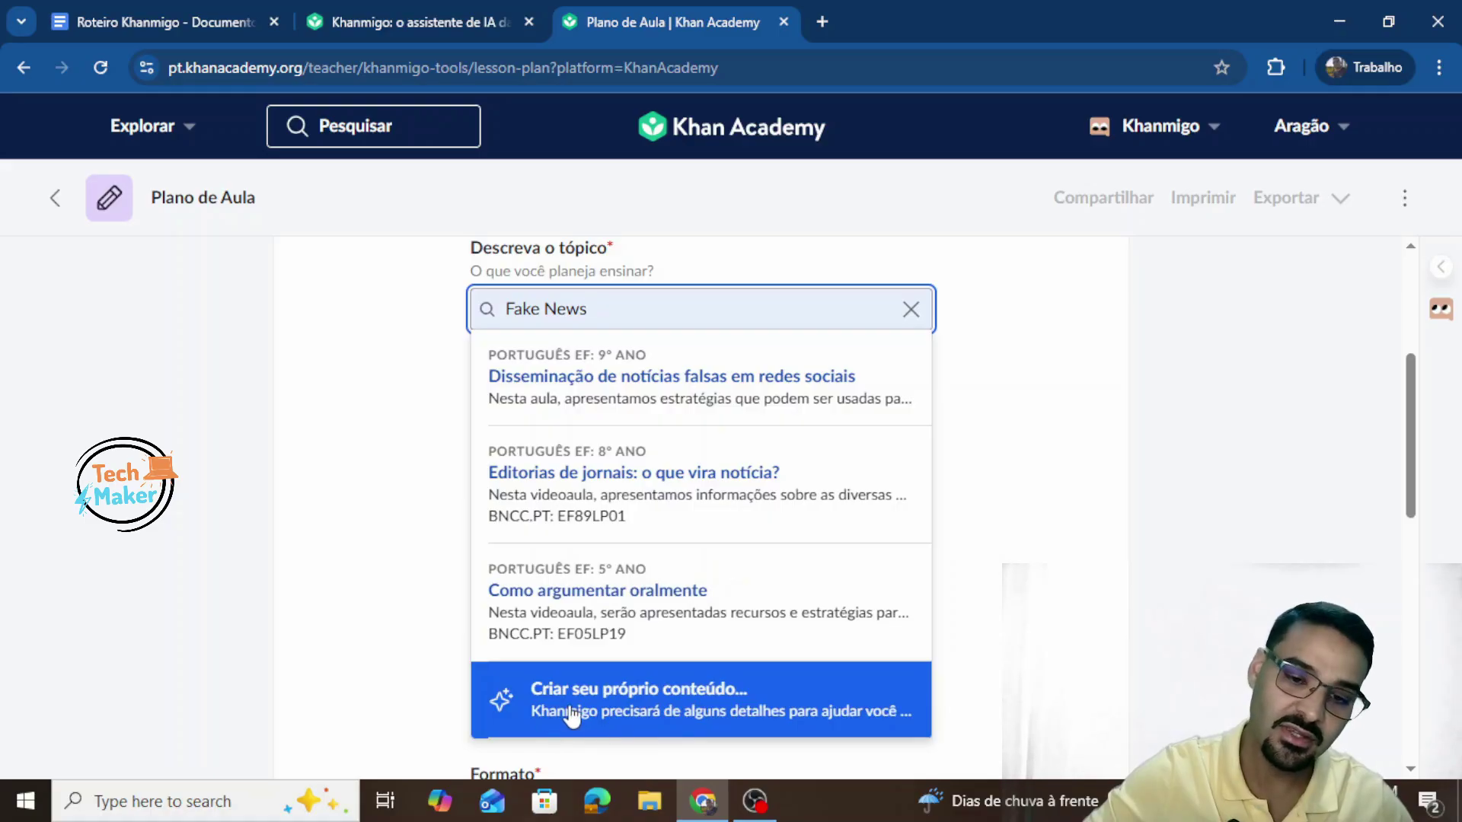
click(629, 720)
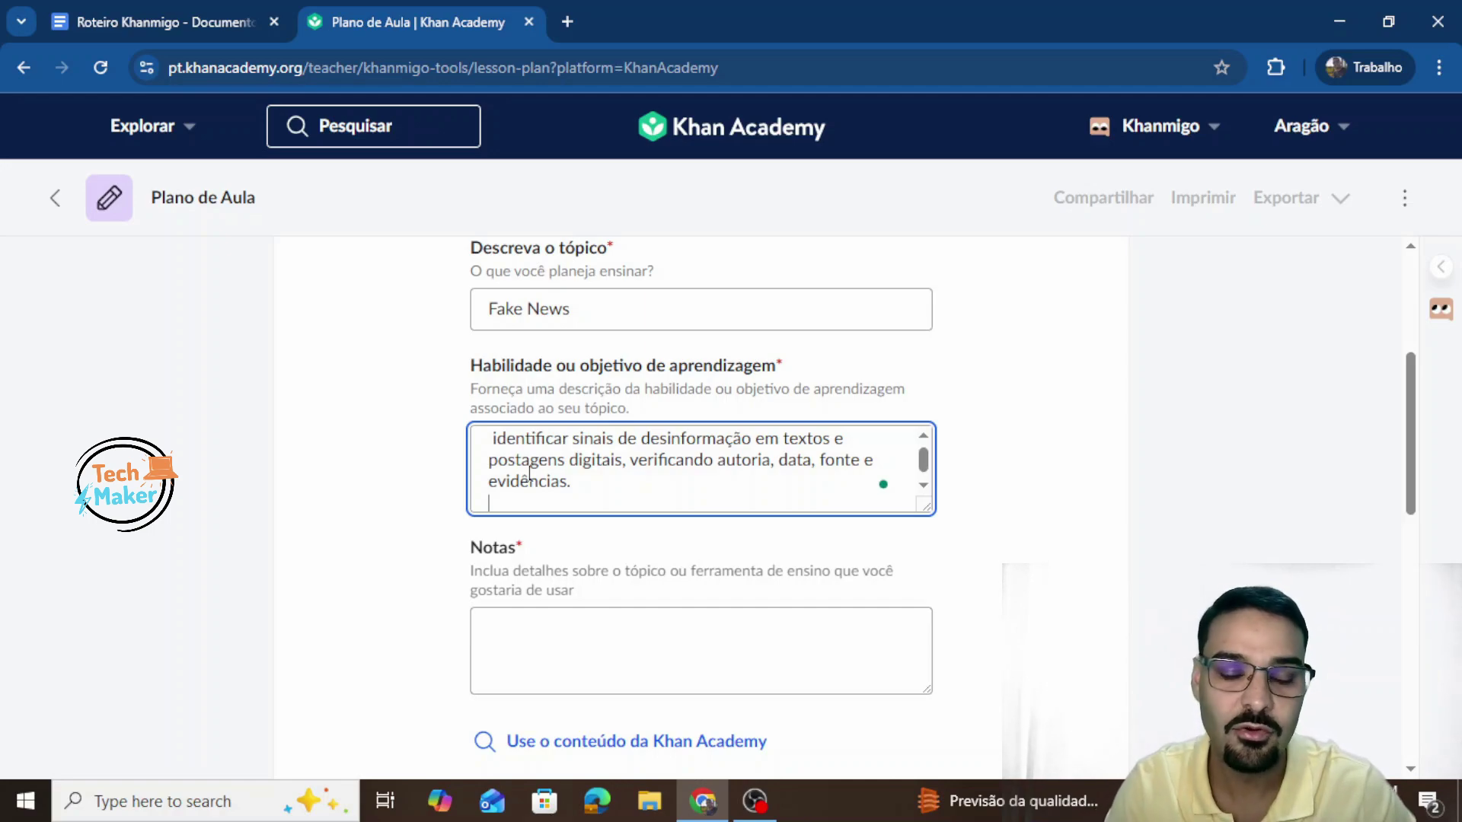
key(BackSpace)
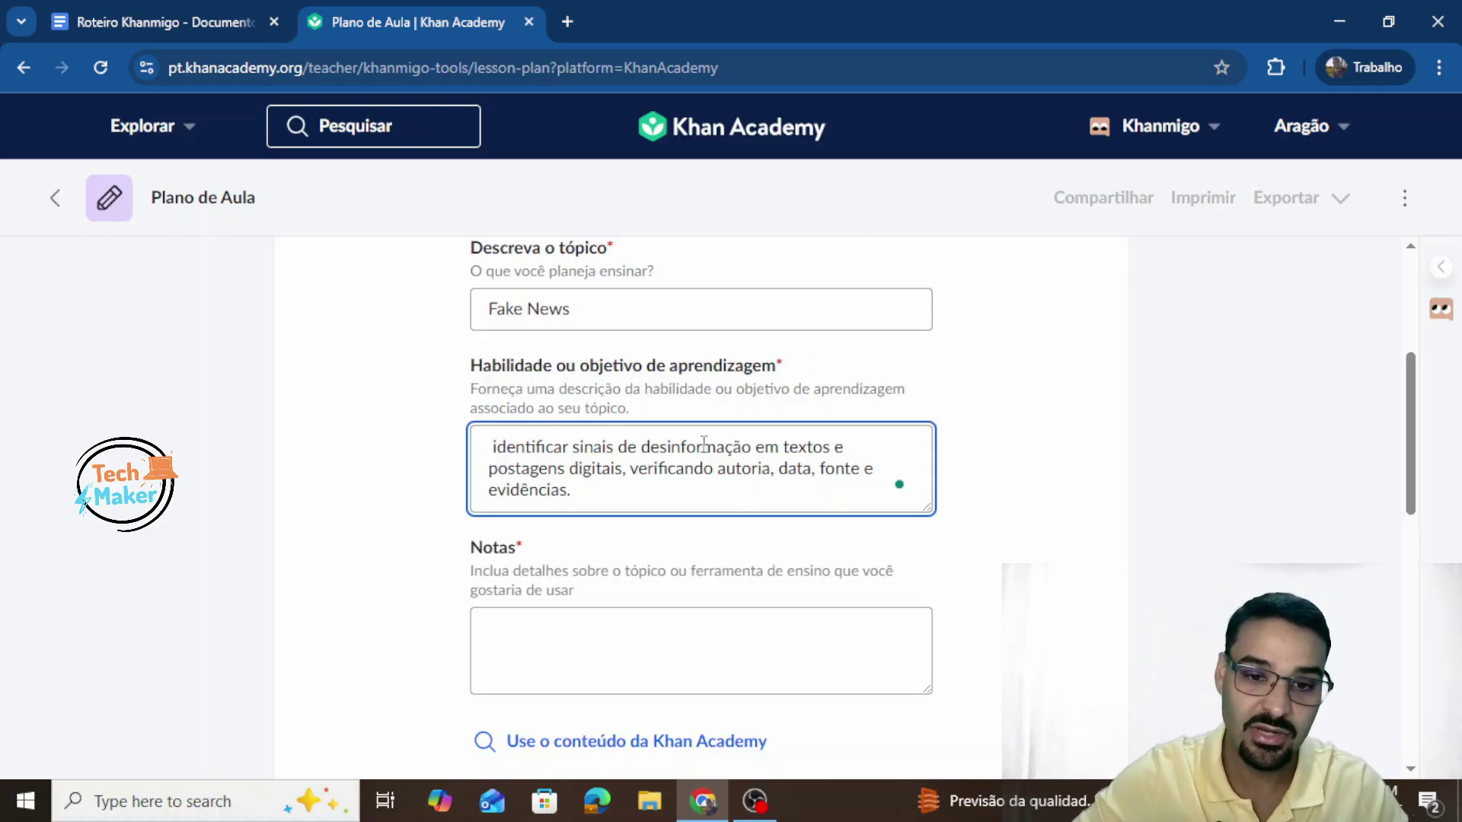
Step: Fill in the lesson notes with "Faça um aula que tenha atividades diferenciadas para diferentes tipos de alunos."
scroll(757, 435, down, 1)
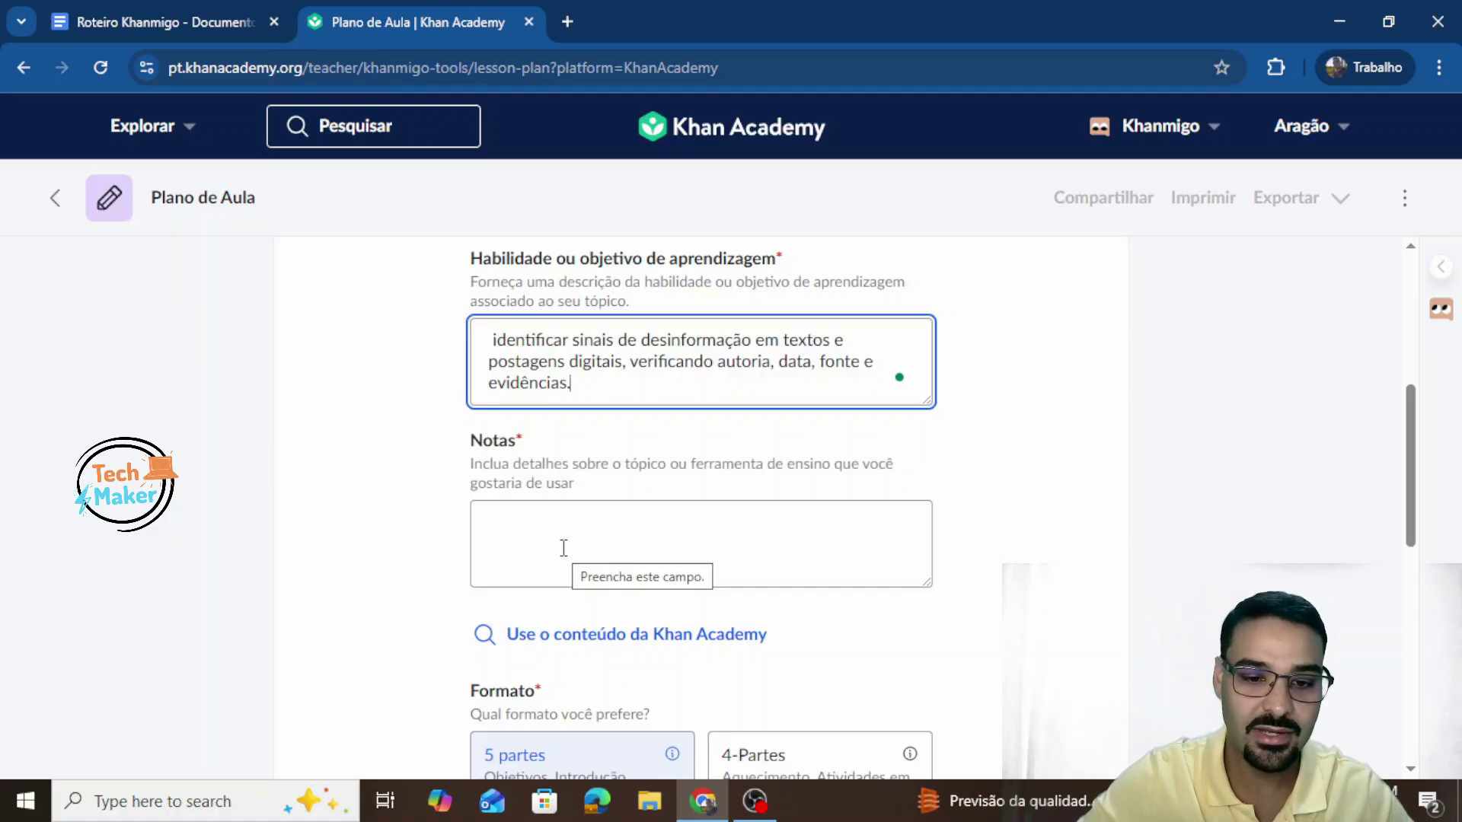
click(563, 549)
text(F)
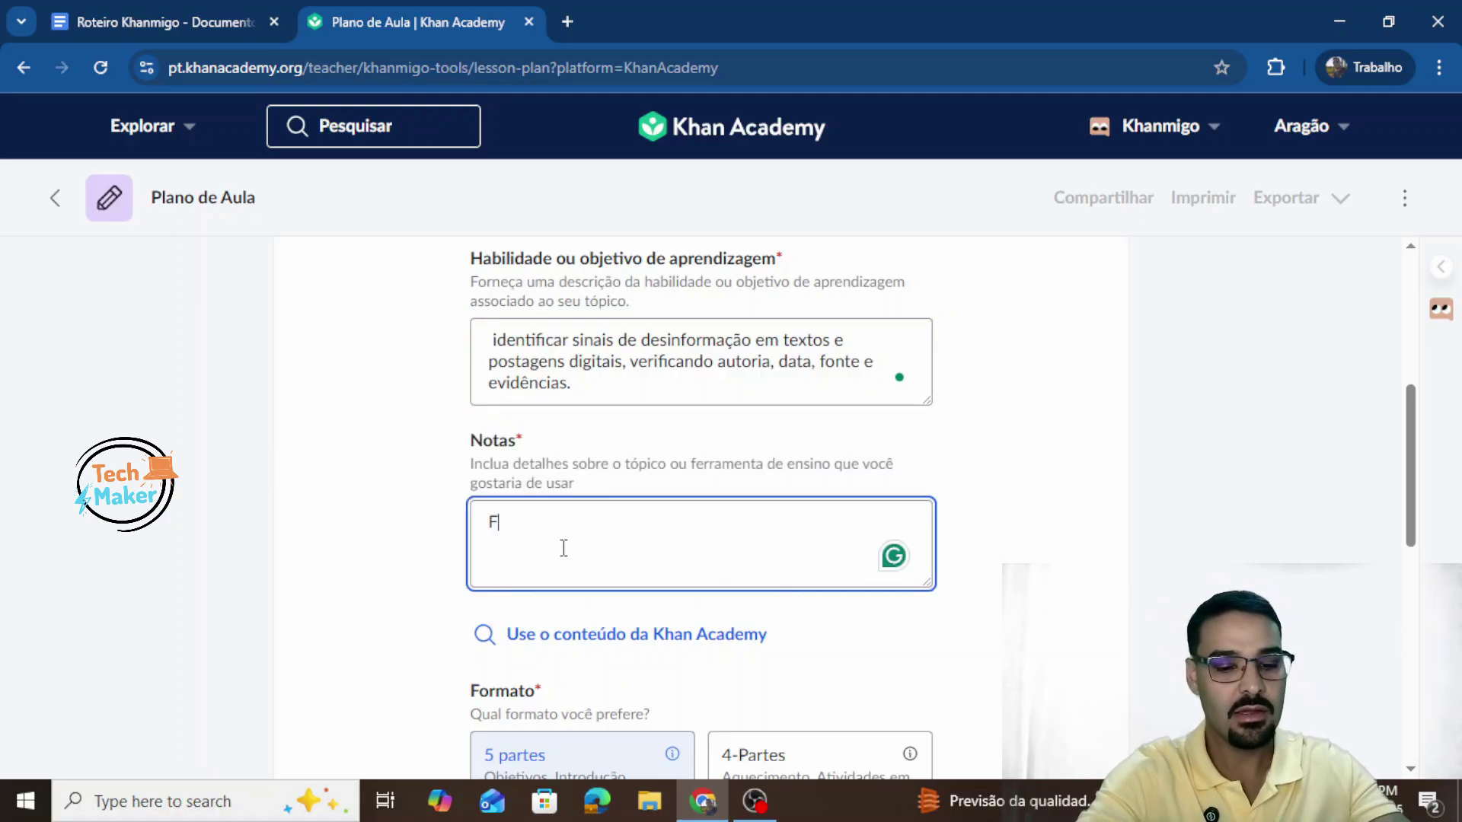
text(aça um au)
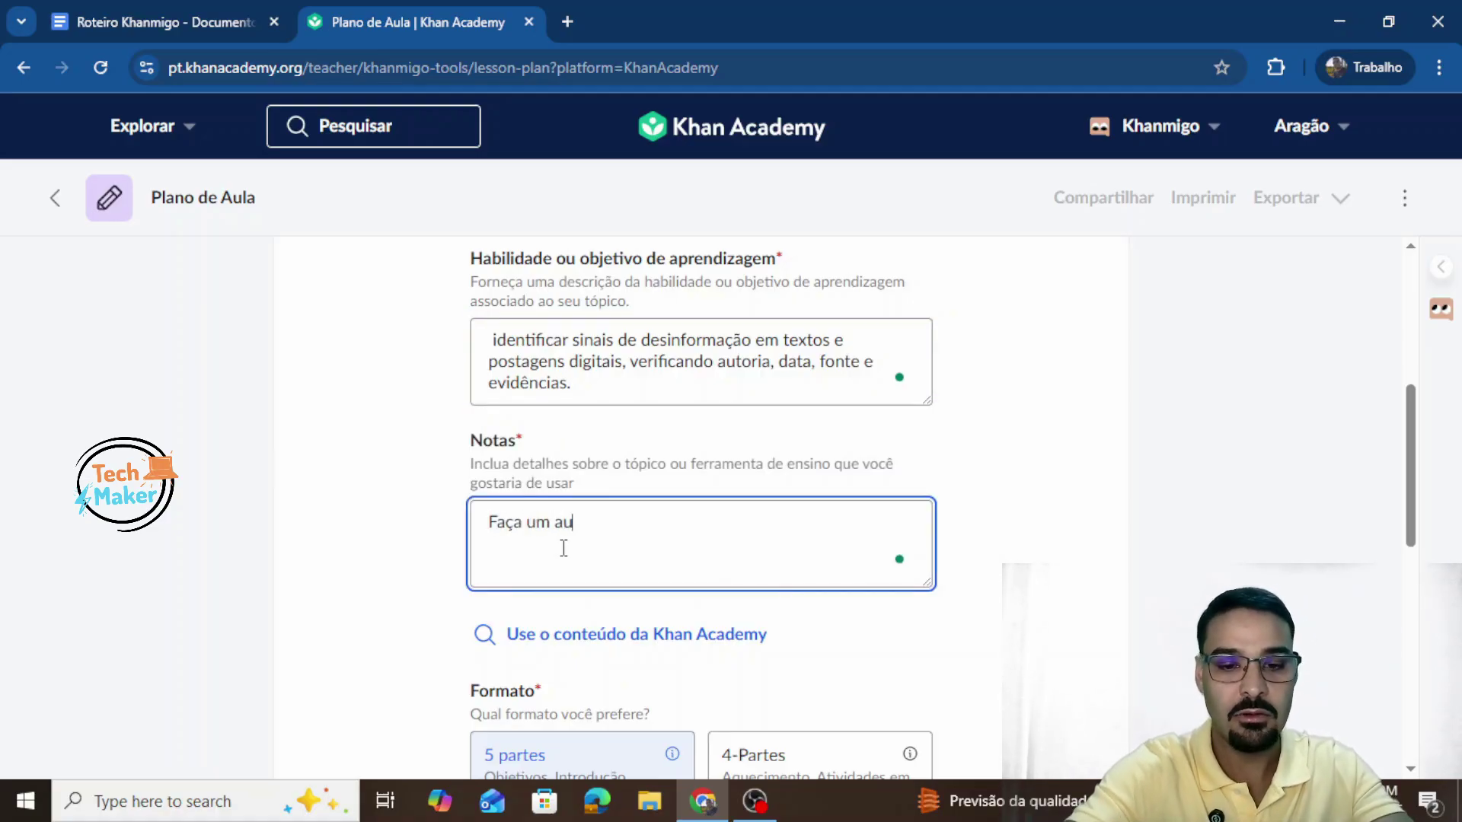
text(la que tenha atividades diferen)
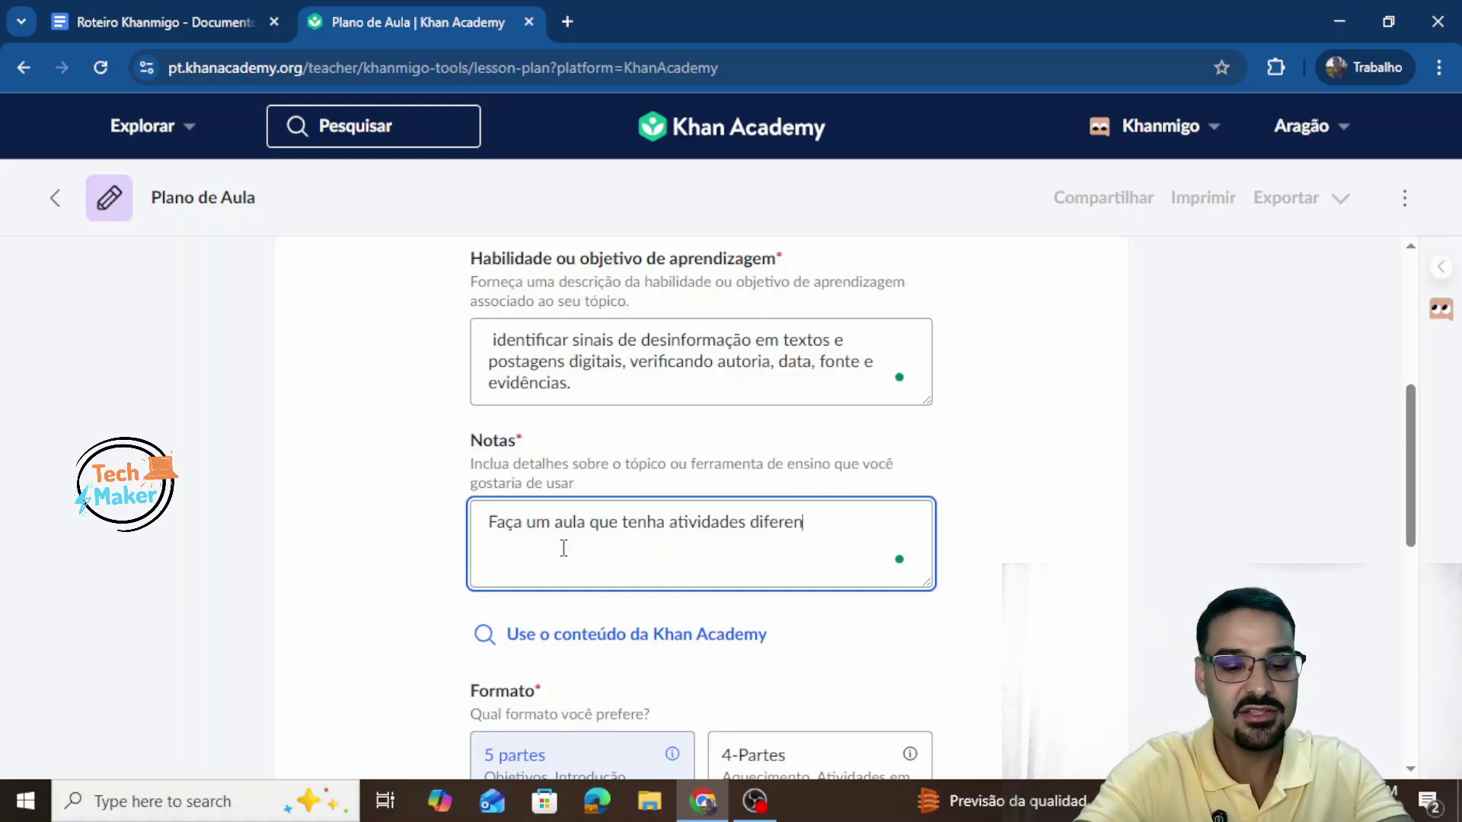
text(ciadas para )
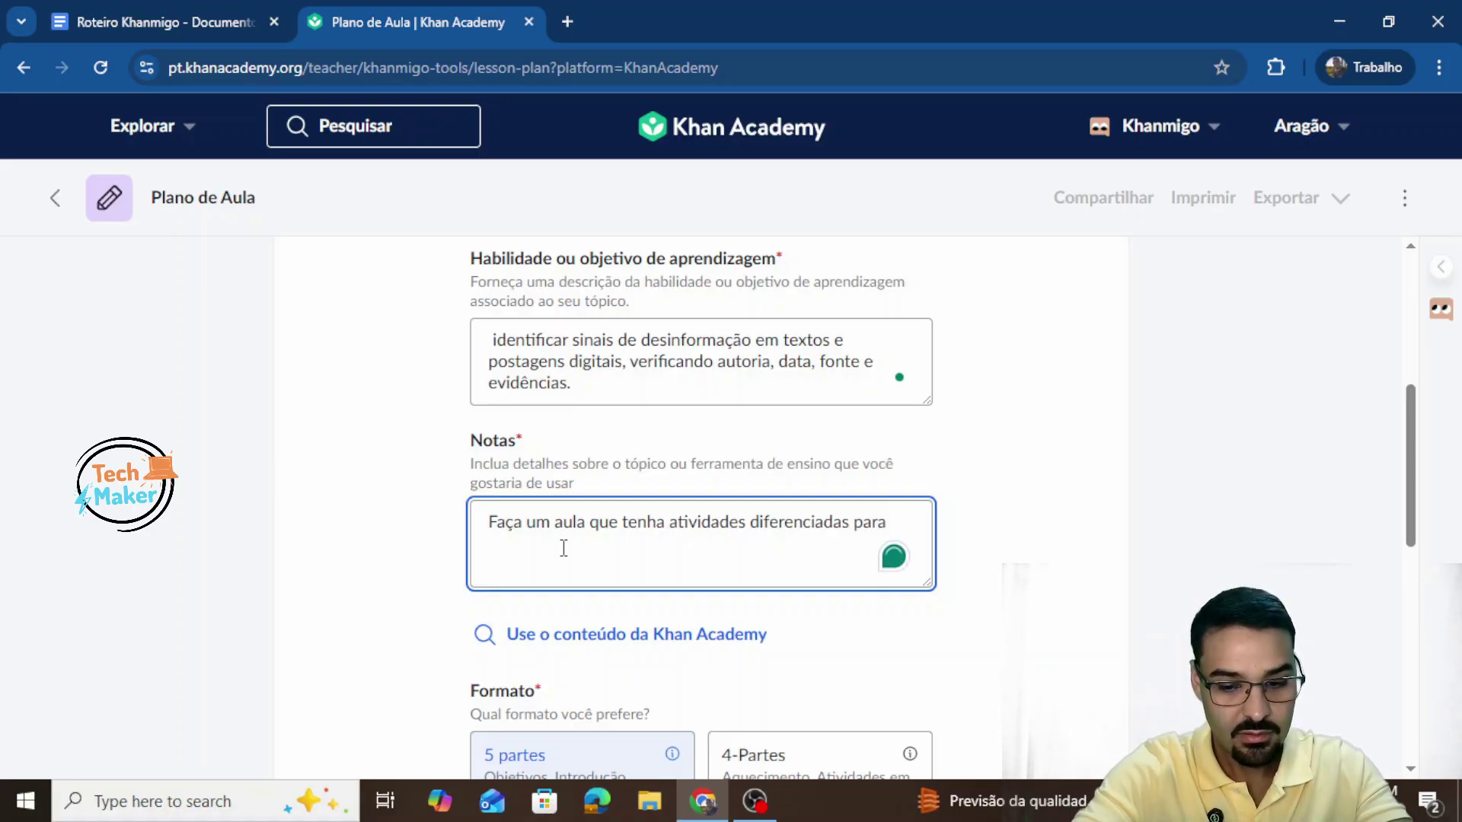
text(difer)
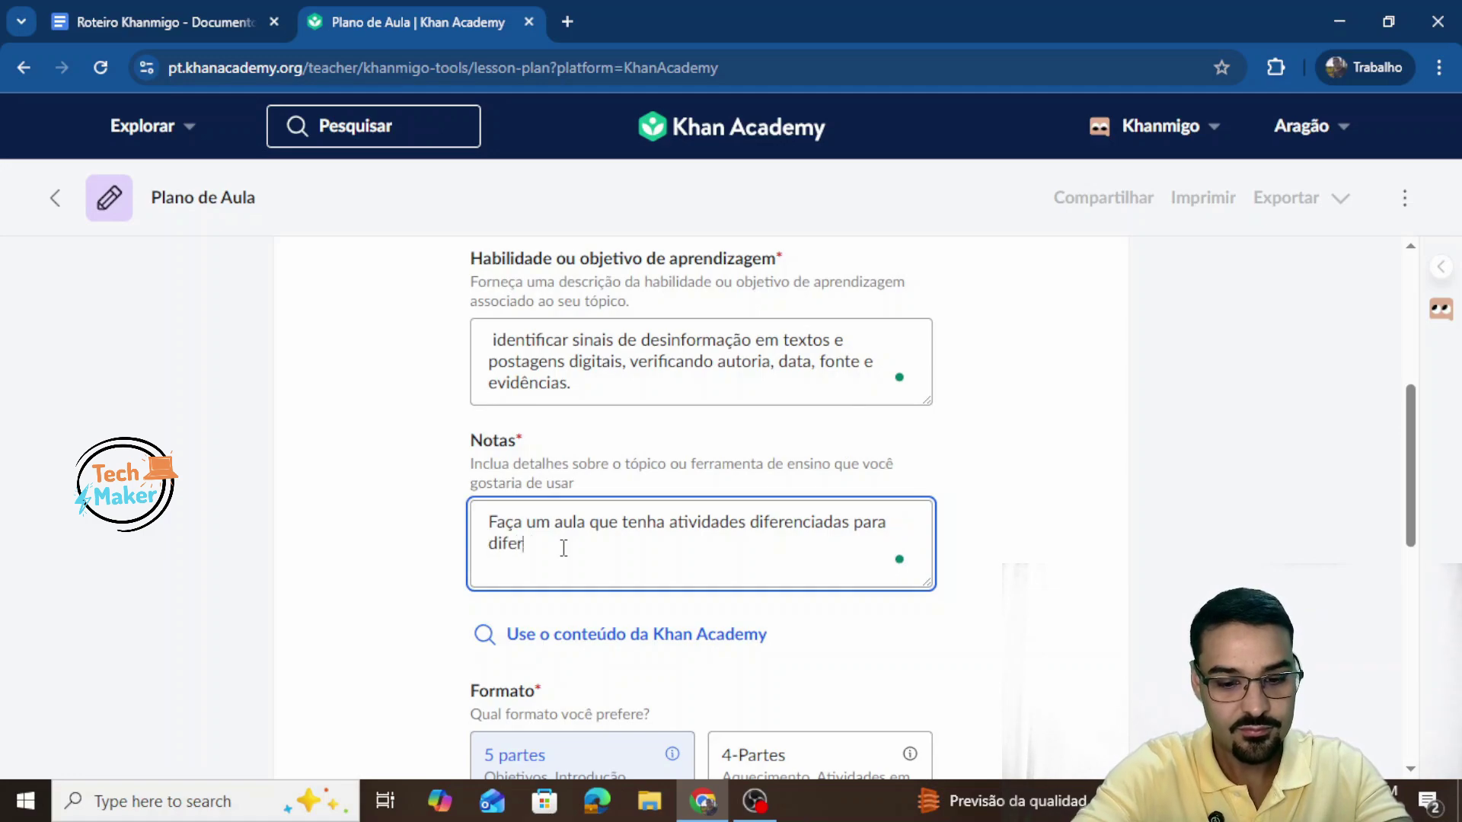
text(entes tip)
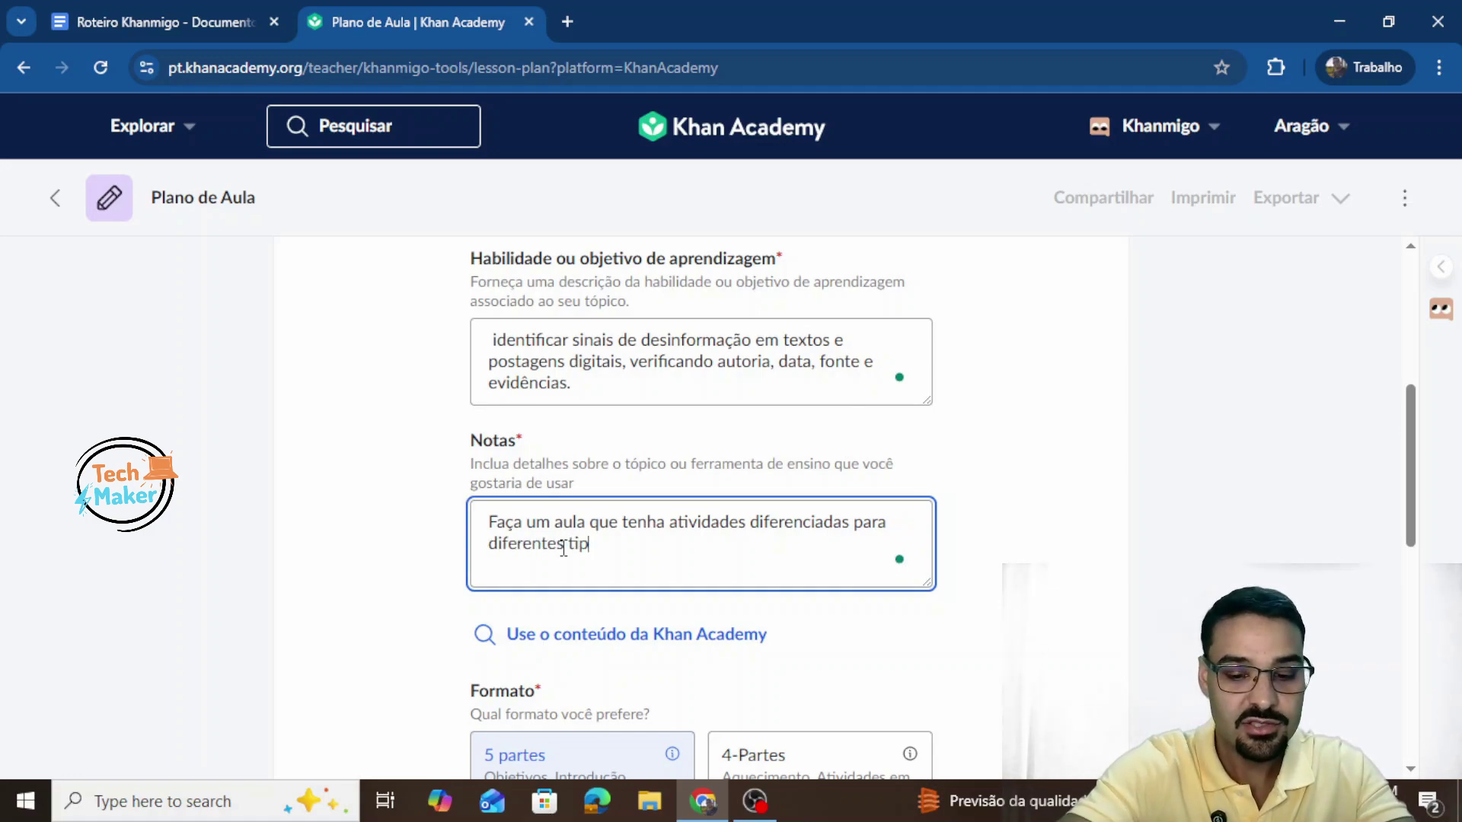
text(os de alunos.)
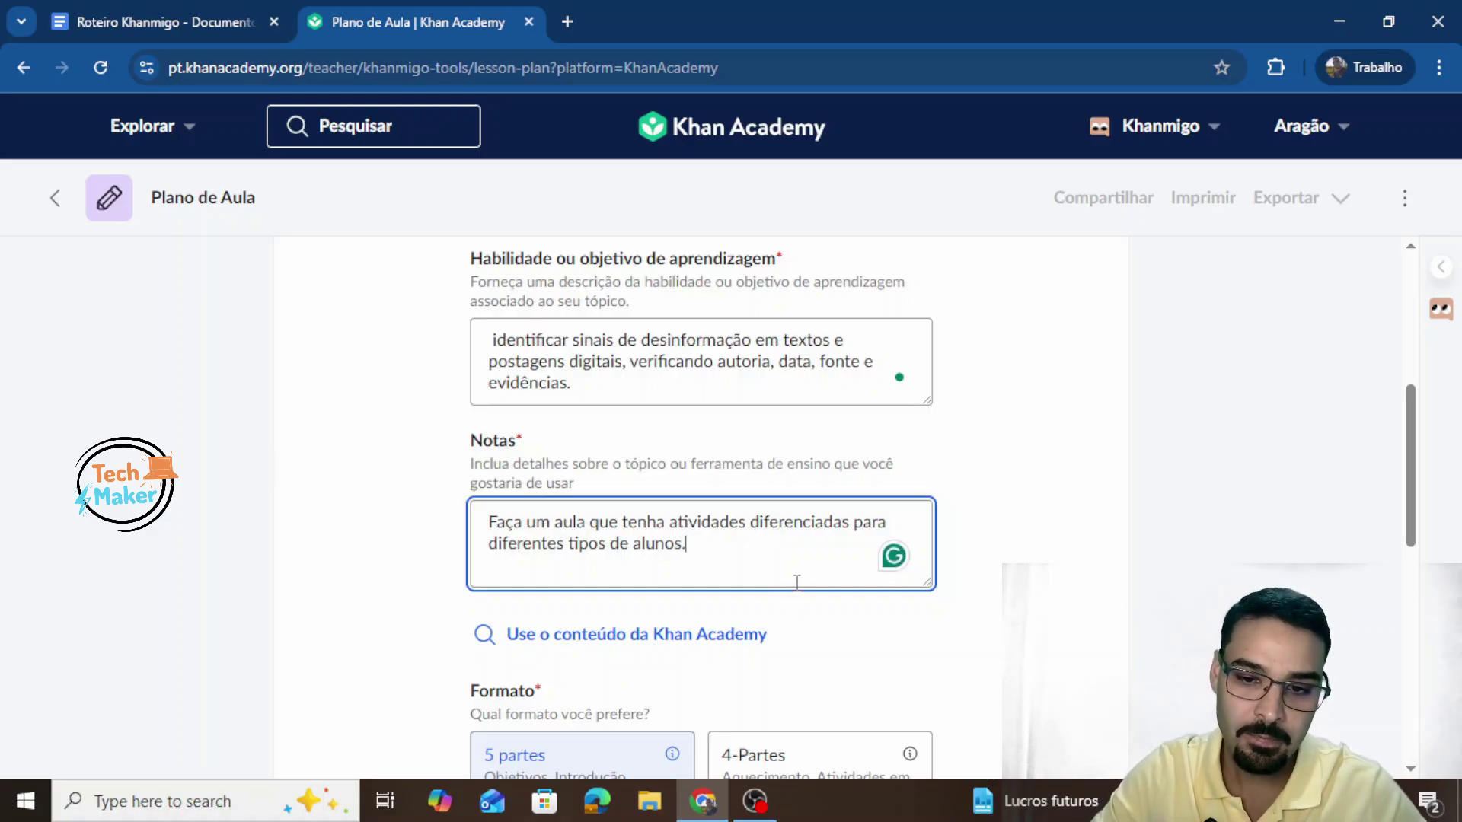
Step: Review the format options, keep 5 partes and the Detalhado level of detail, and generate the lesson plan
scroll(807, 594, down, 3)
scroll(933, 614, down, 3)
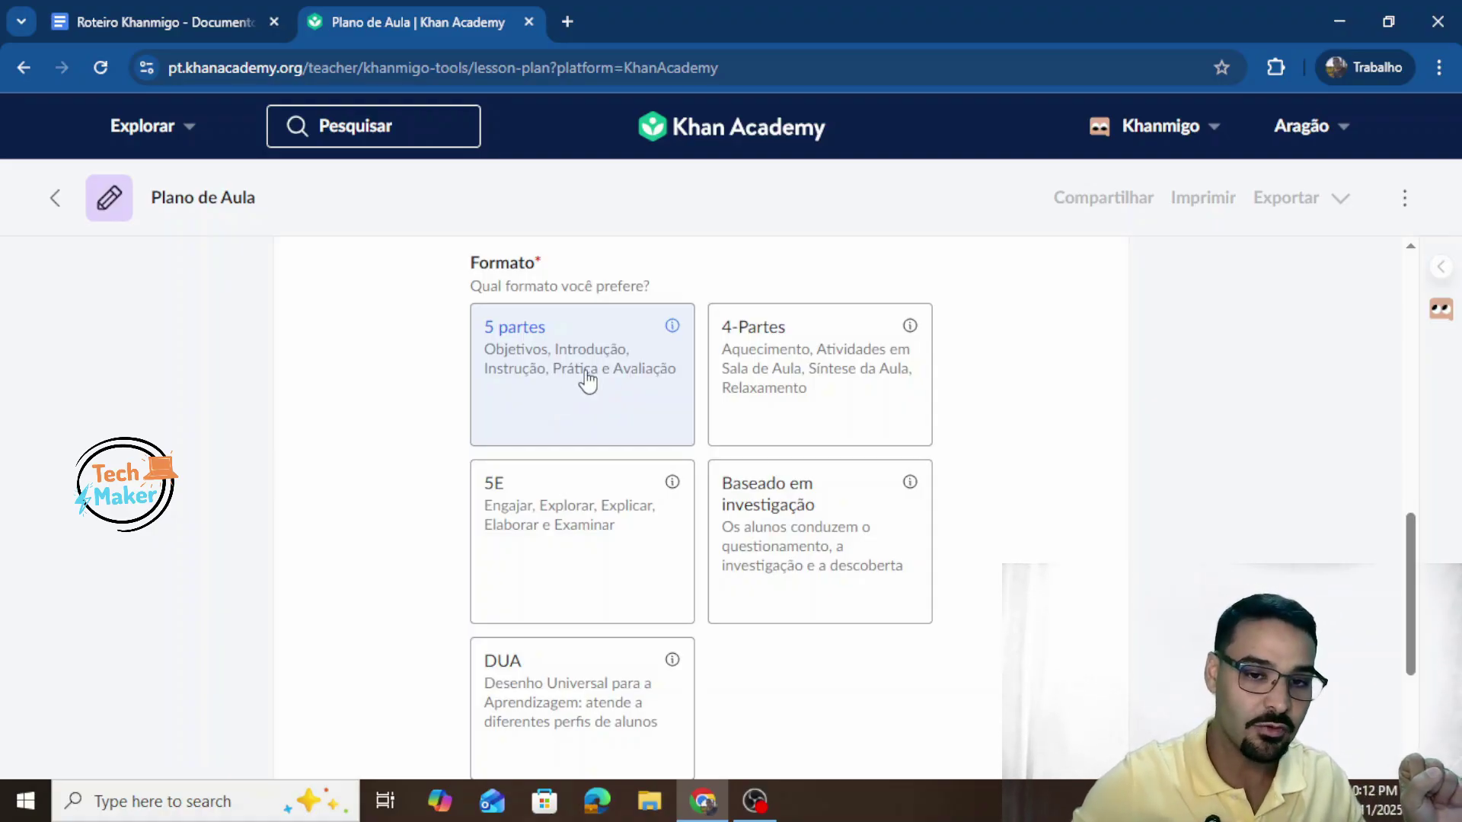
scroll(587, 377, down, 1)
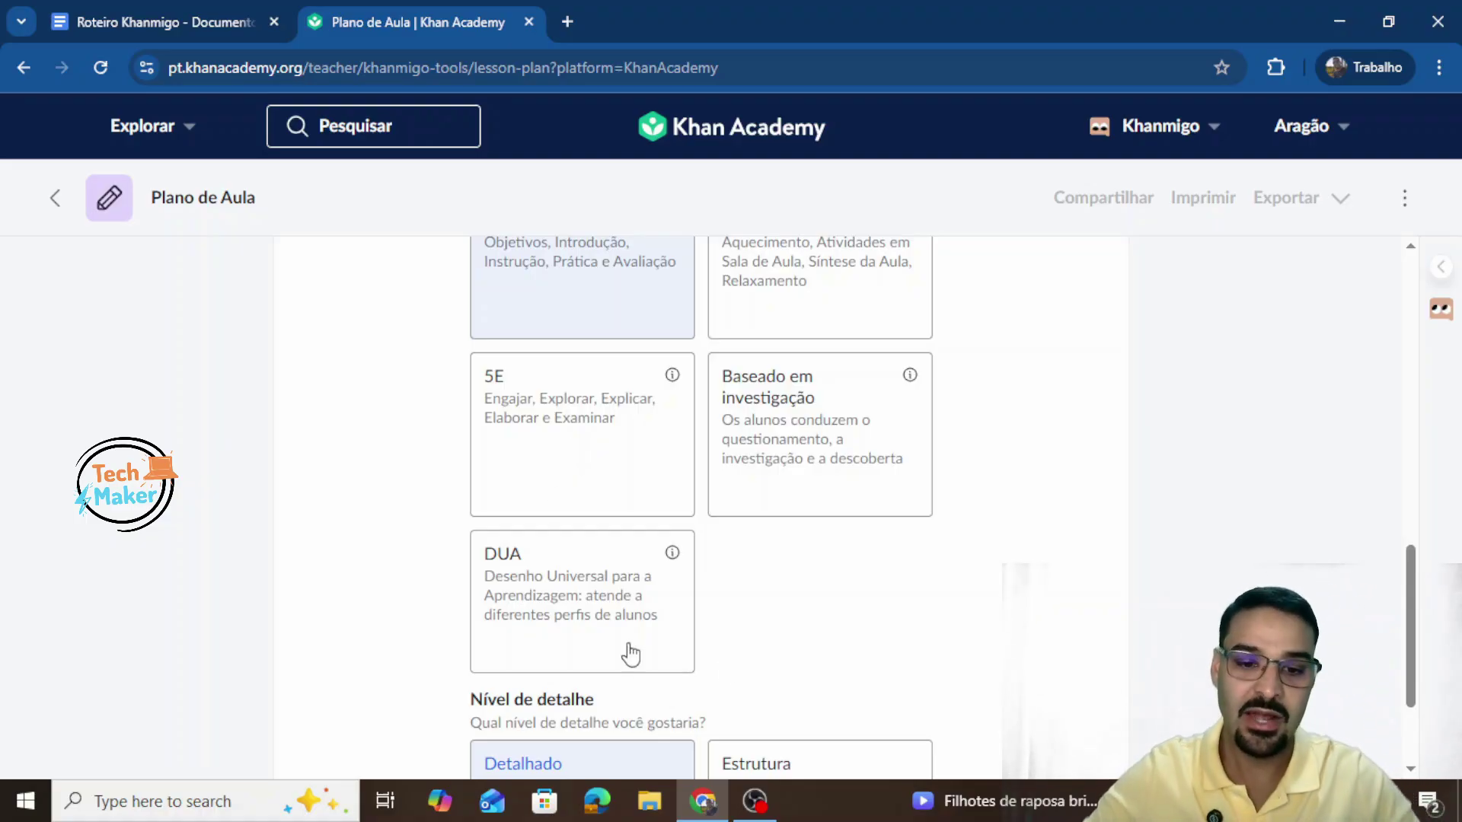
scroll(805, 575, up, 2)
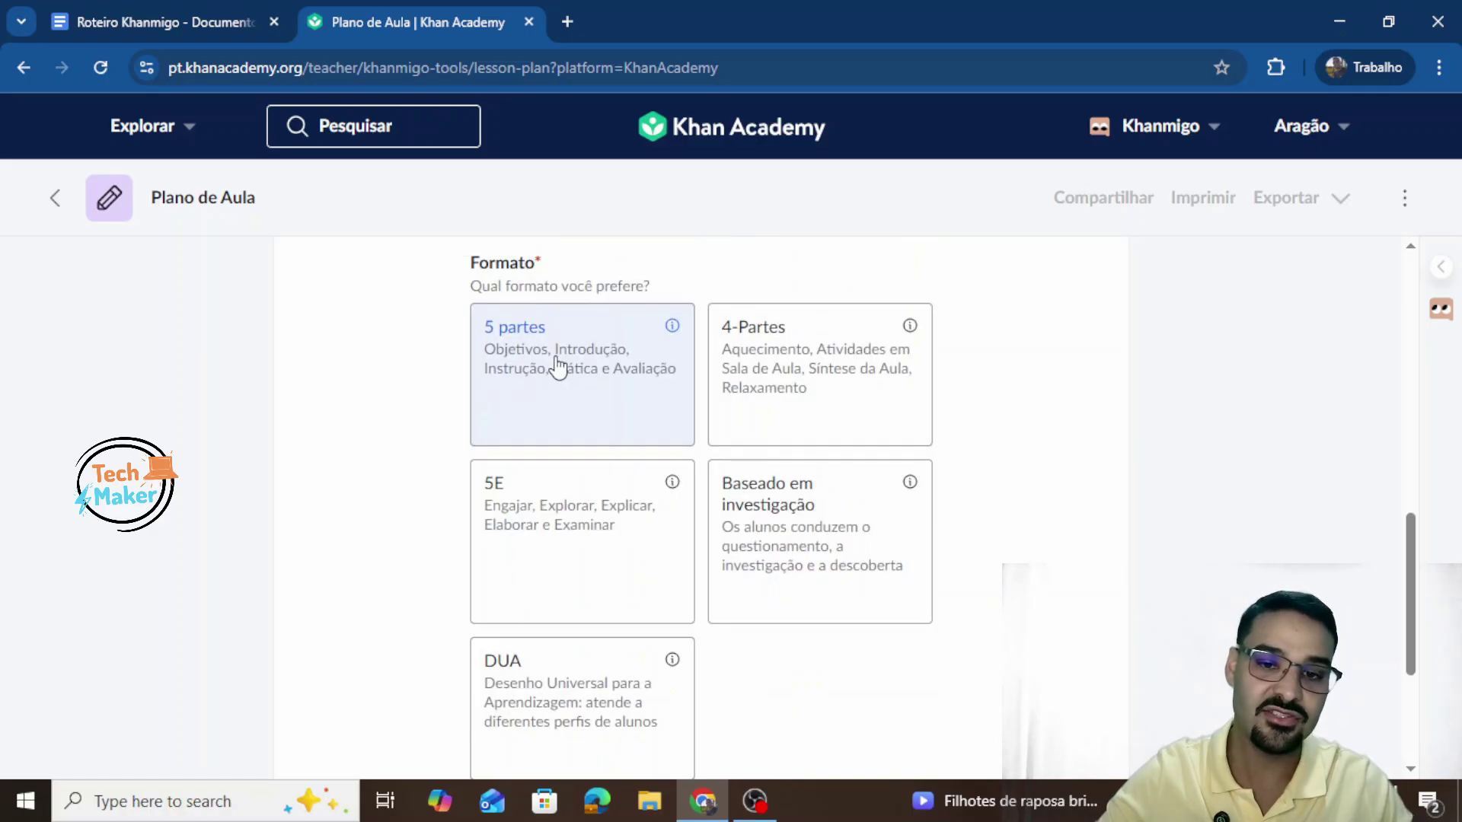
scroll(558, 367, down, 4)
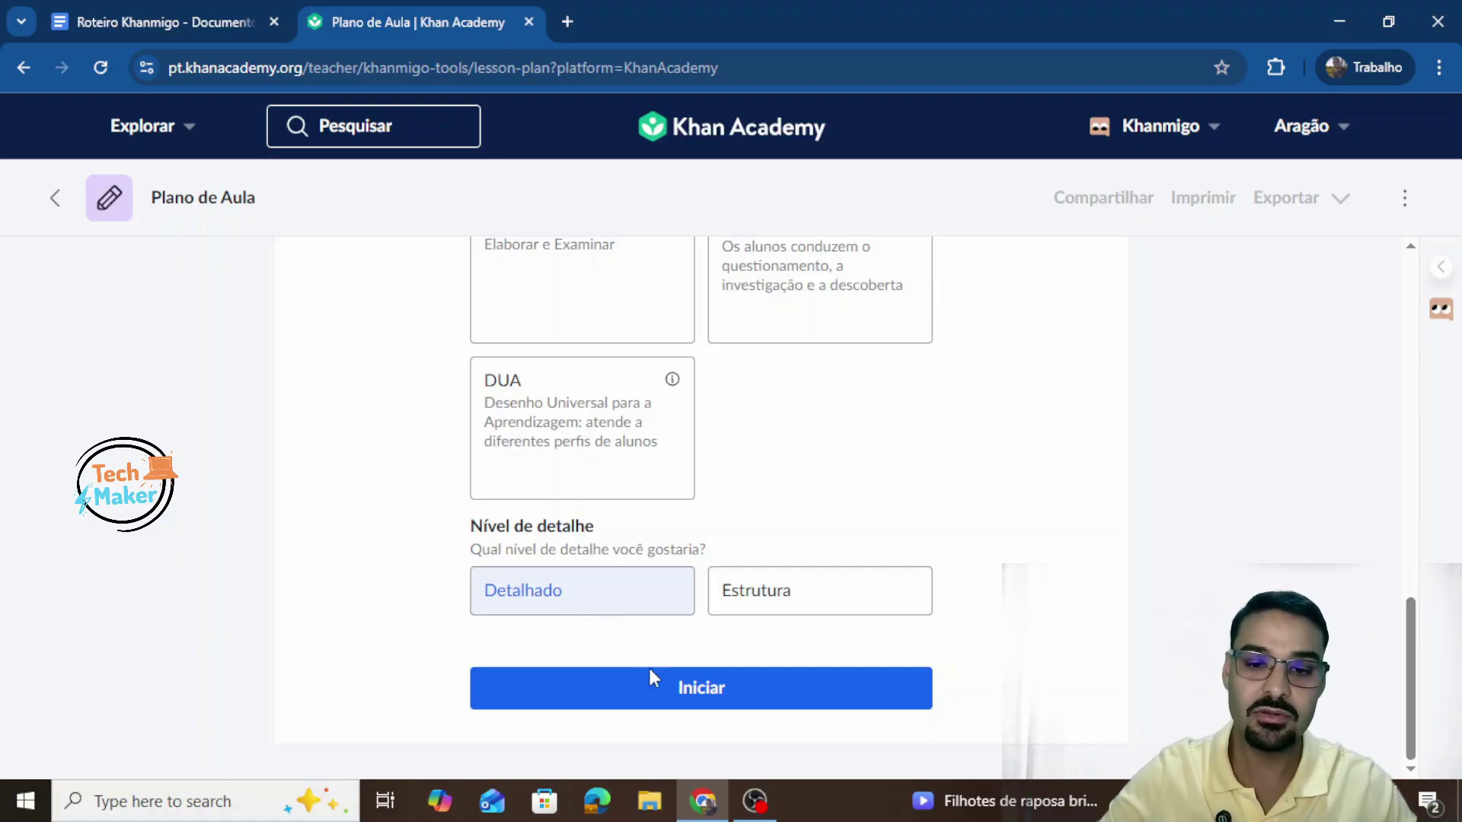
click(744, 697)
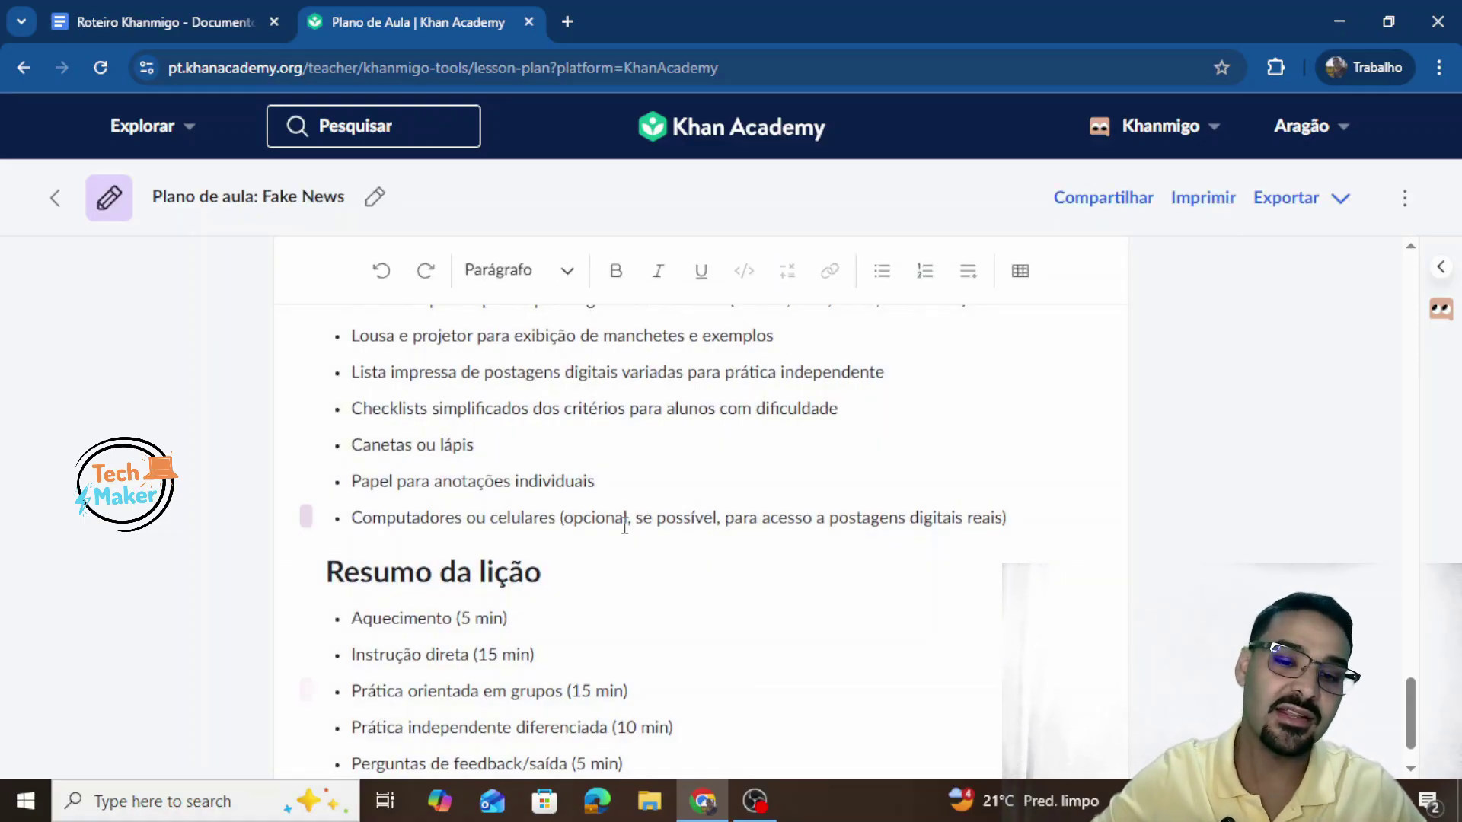
Step: Read the generated Fake News plan from Objetivo de aprendizagem through the activities, Recursos do professor and Materiais necessários to Resumo da lição
scroll(747, 689, down, 1)
scroll(751, 568, up, 15)
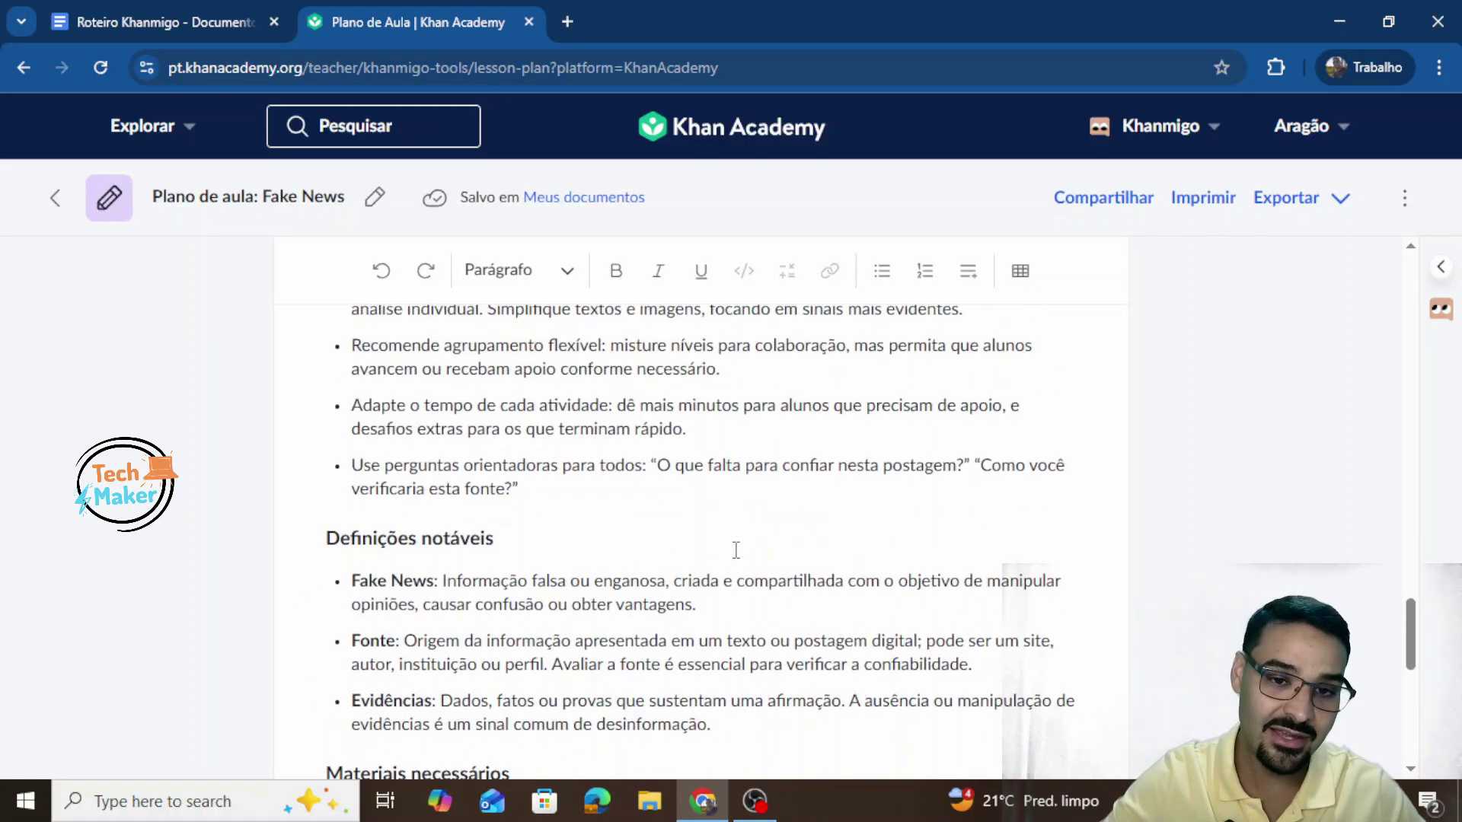
scroll(734, 553, up, 10)
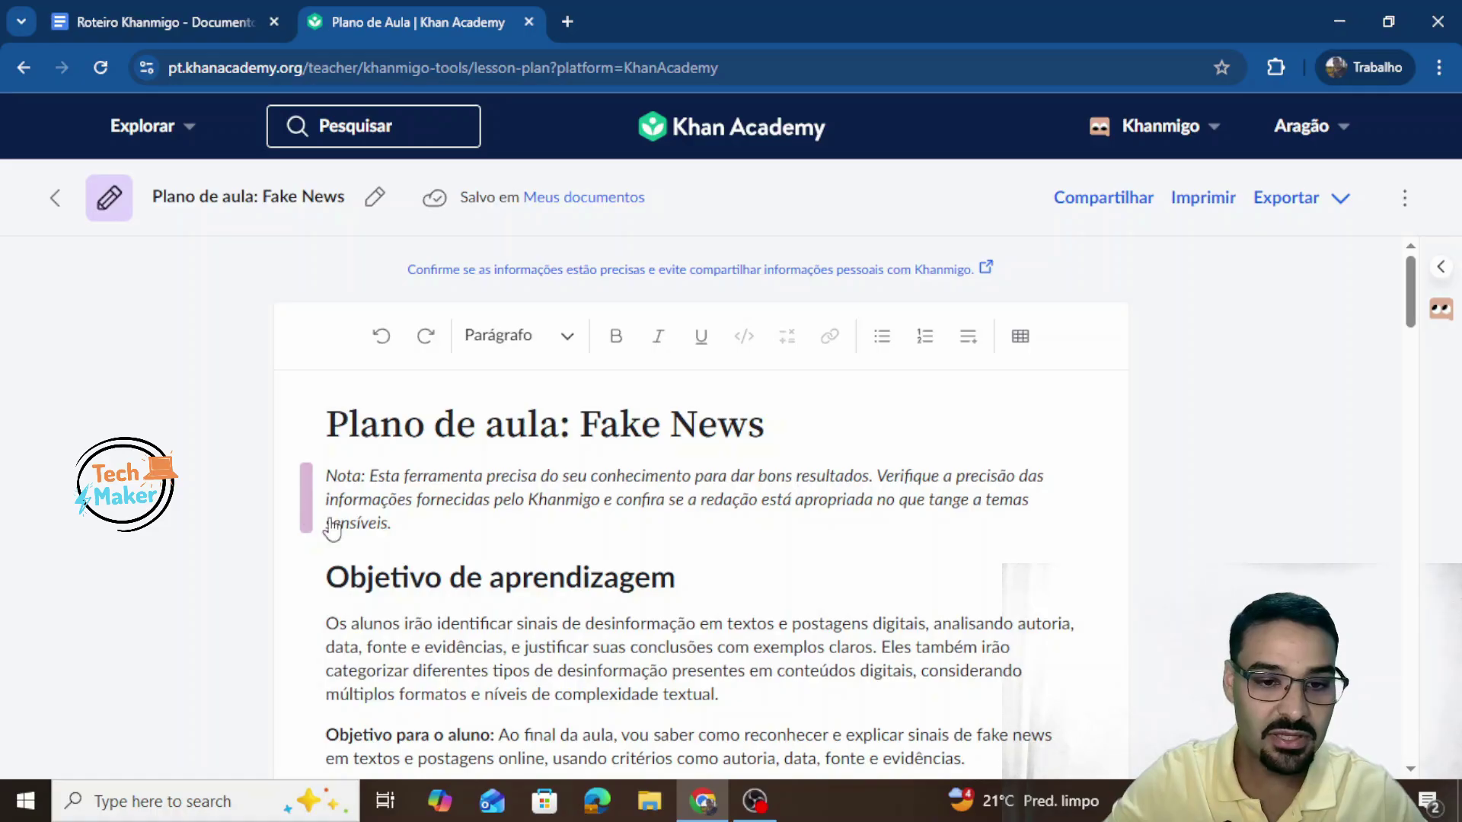
scroll(499, 549, down, 4)
scroll(500, 557, up, 1)
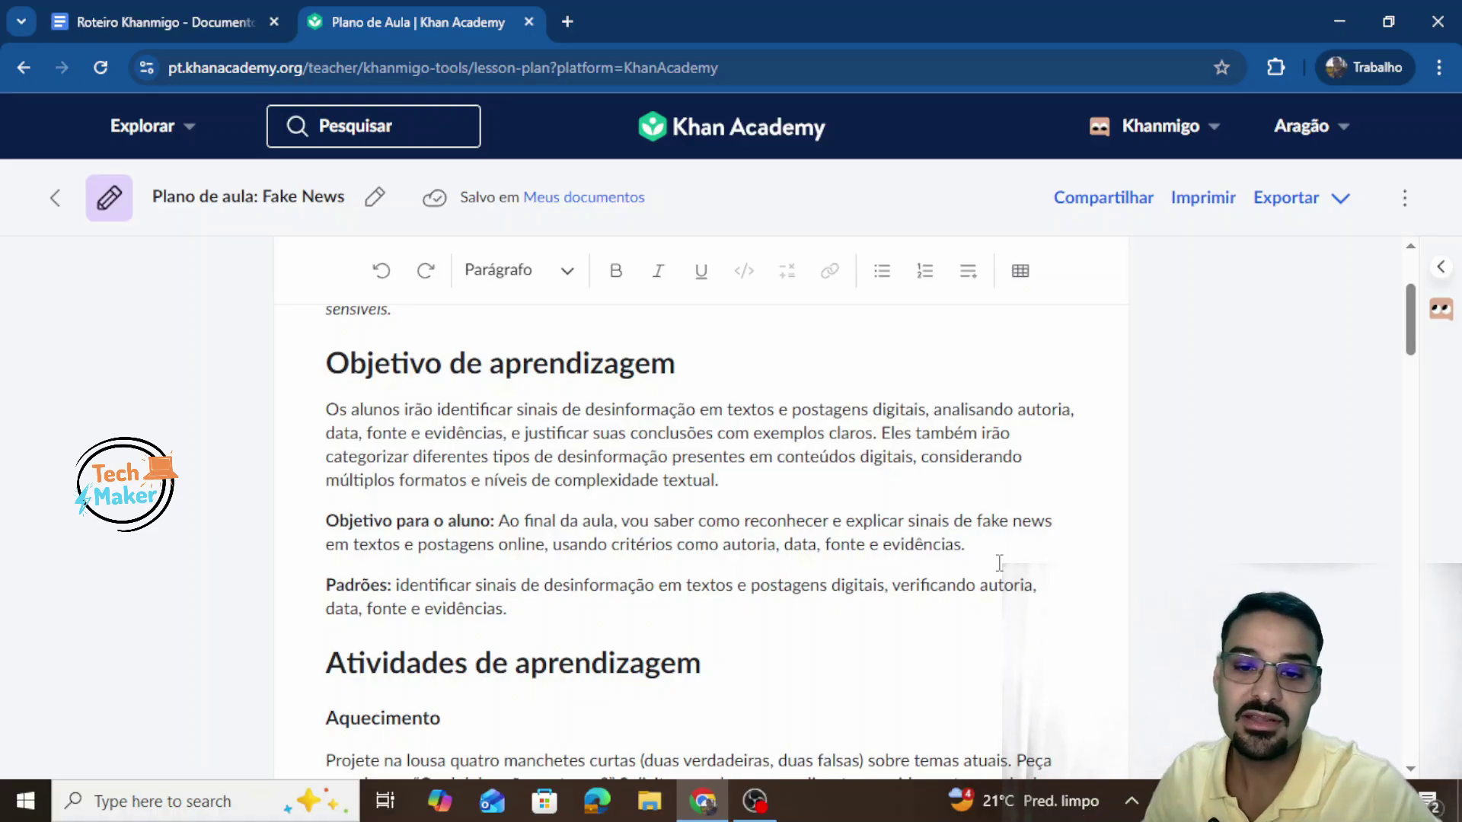
scroll(1000, 563, down, 4)
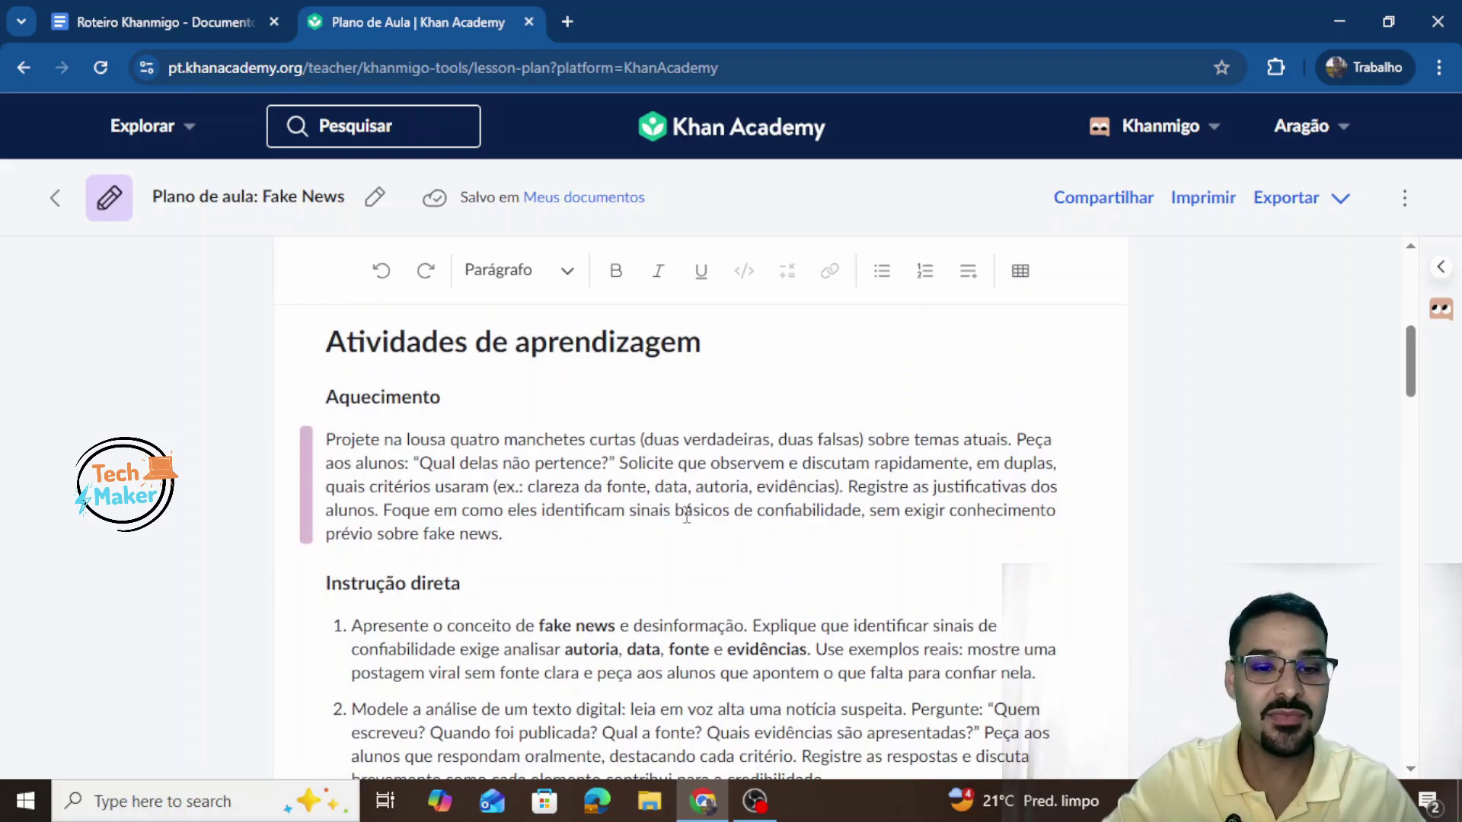
scroll(590, 435, down, 3)
scroll(590, 435, down, 4)
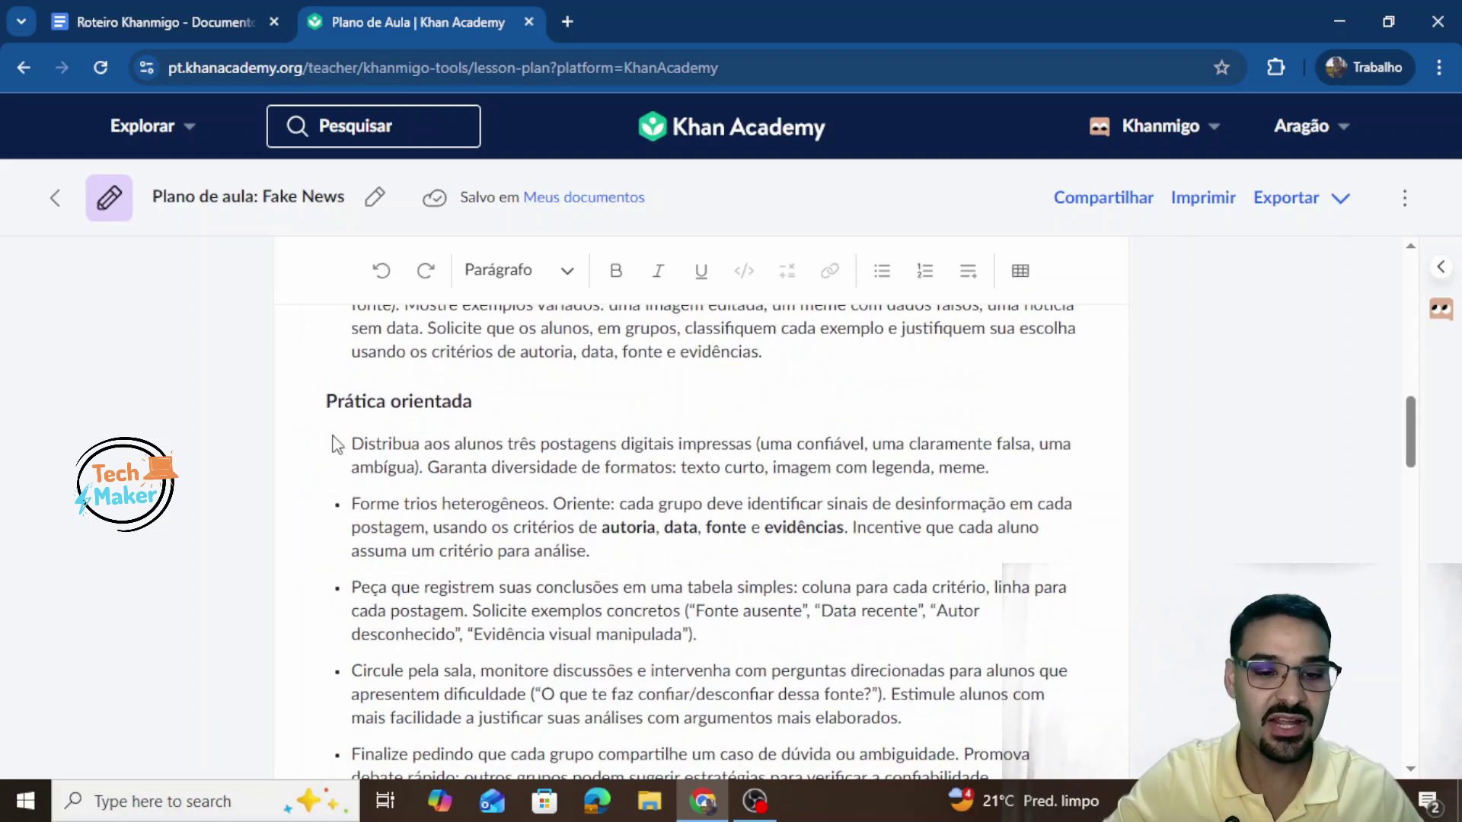
scroll(523, 588, down, 5)
scroll(523, 588, down, 2)
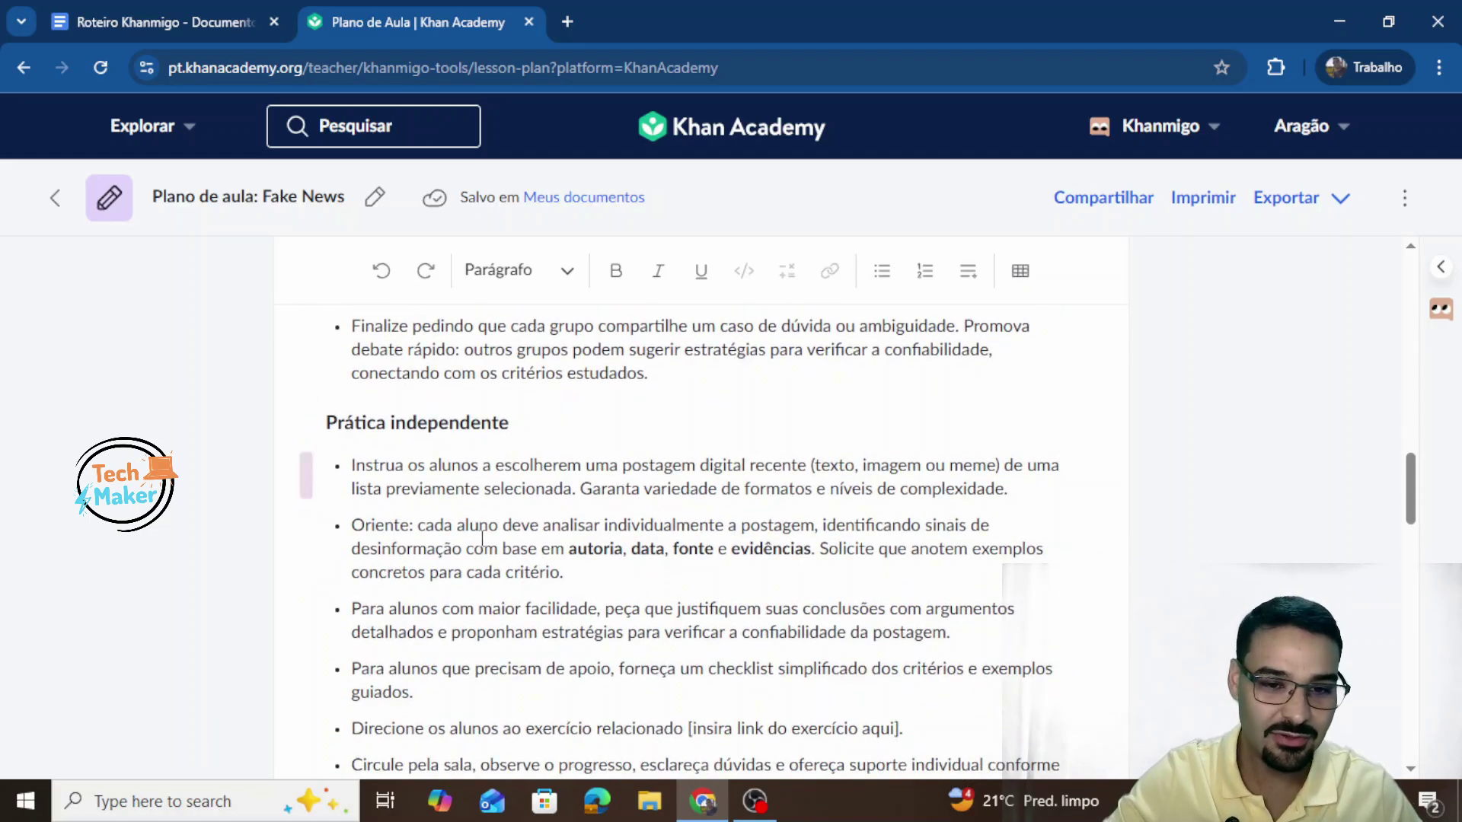
scroll(478, 548, down, 4)
scroll(478, 548, down, 6)
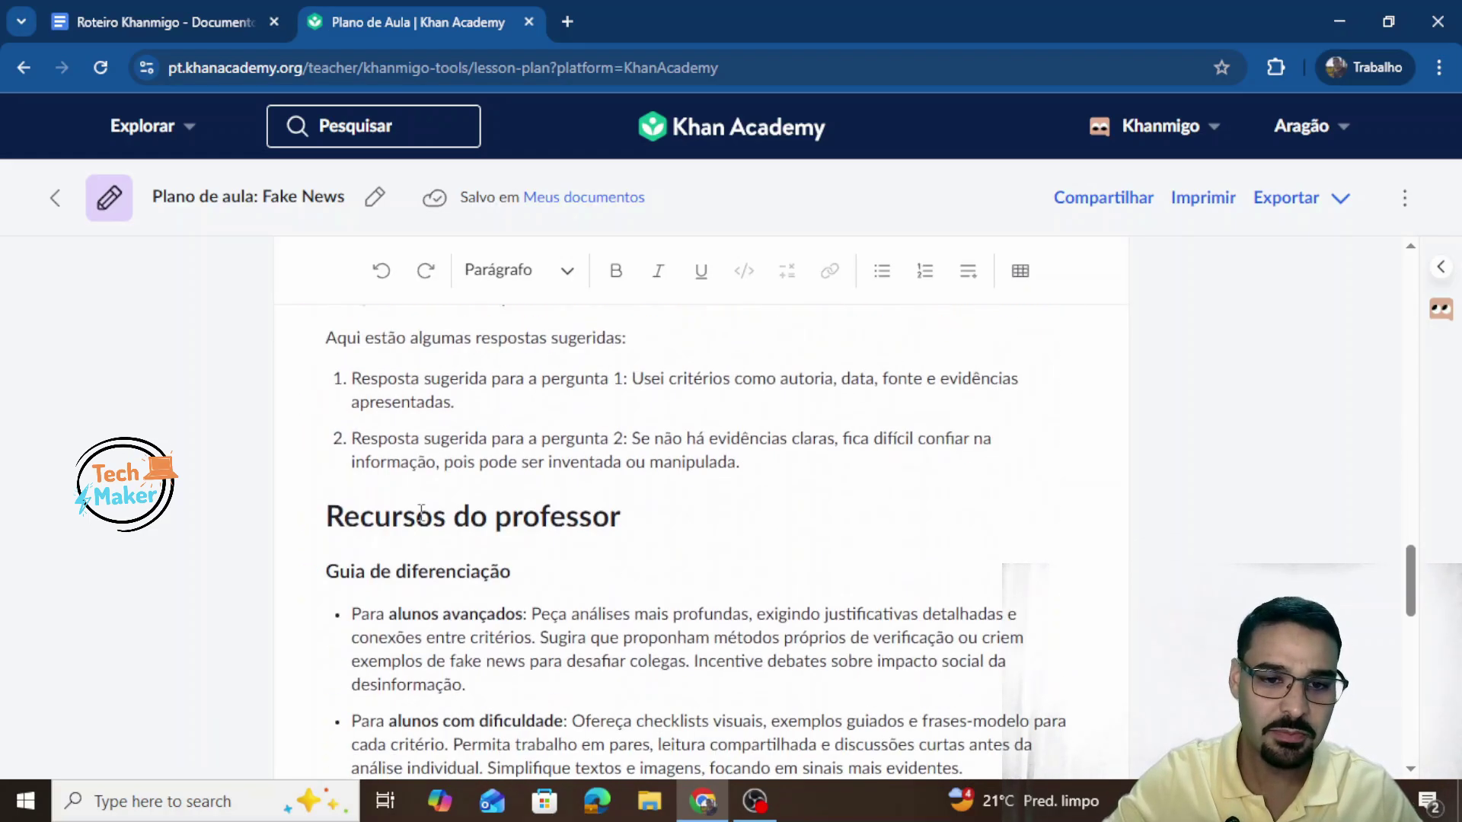
scroll(579, 595, down, 7)
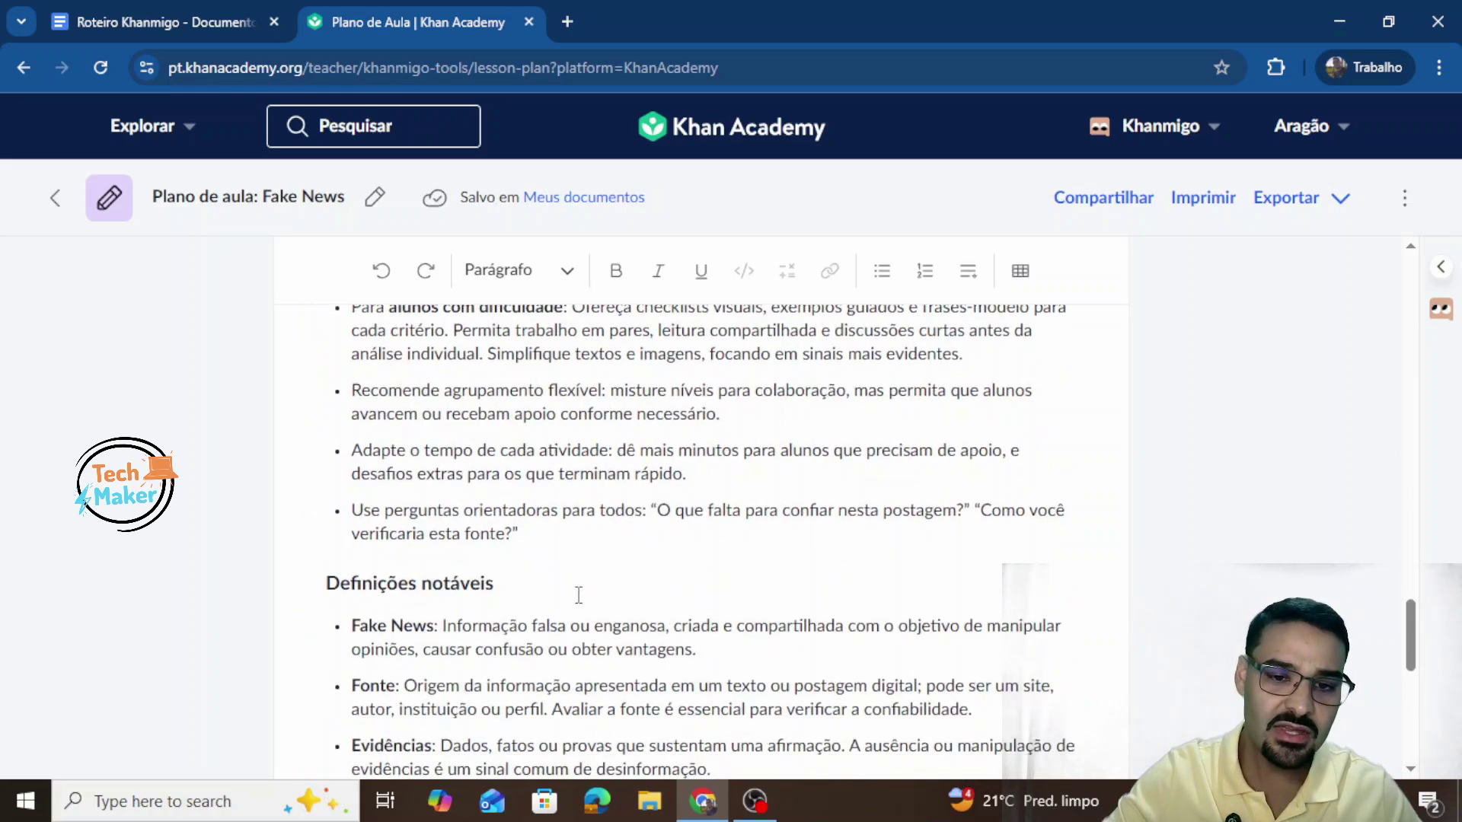
scroll(579, 595, down, 3)
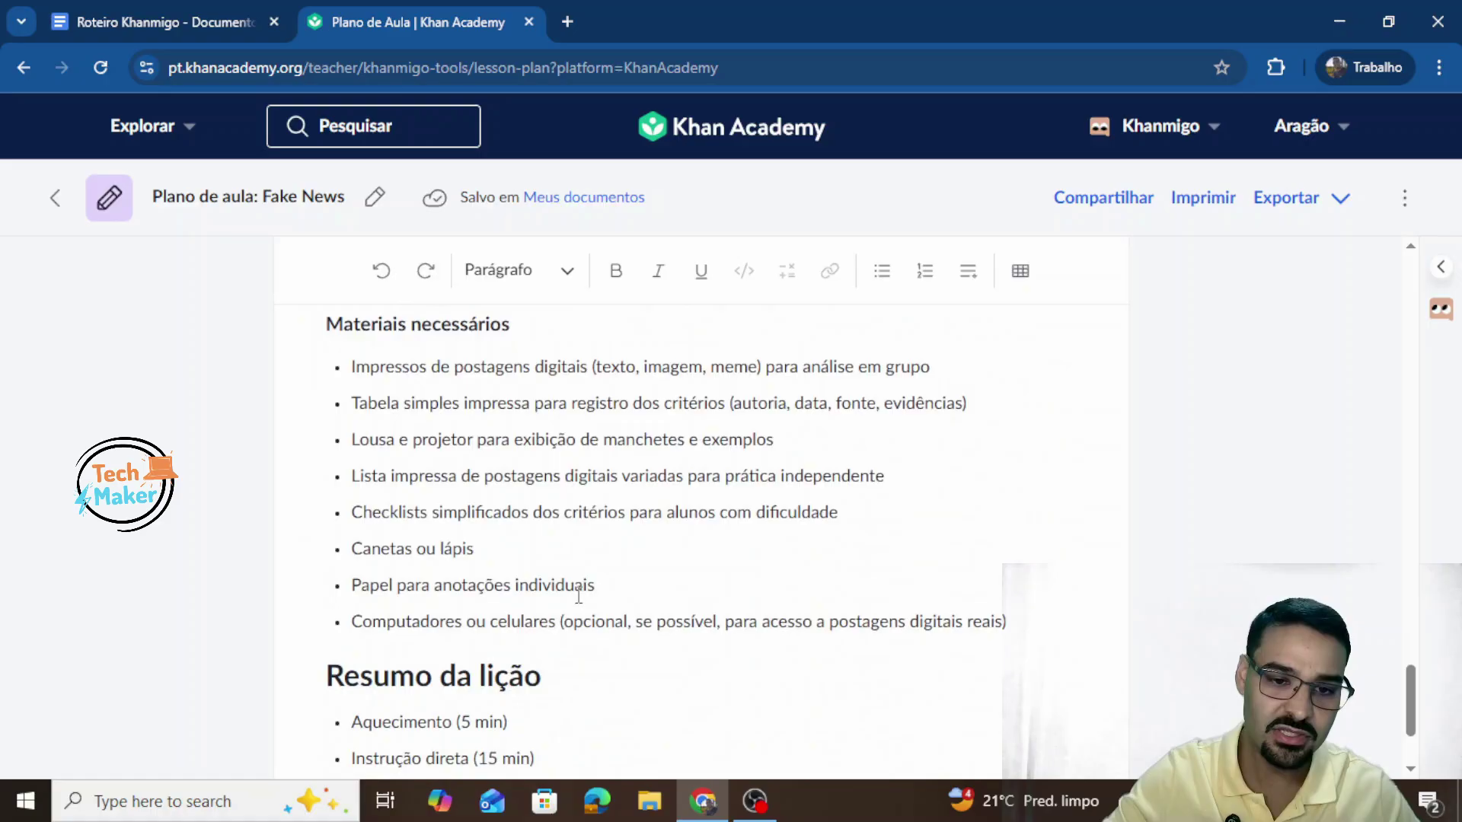
scroll(624, 611, down, 2)
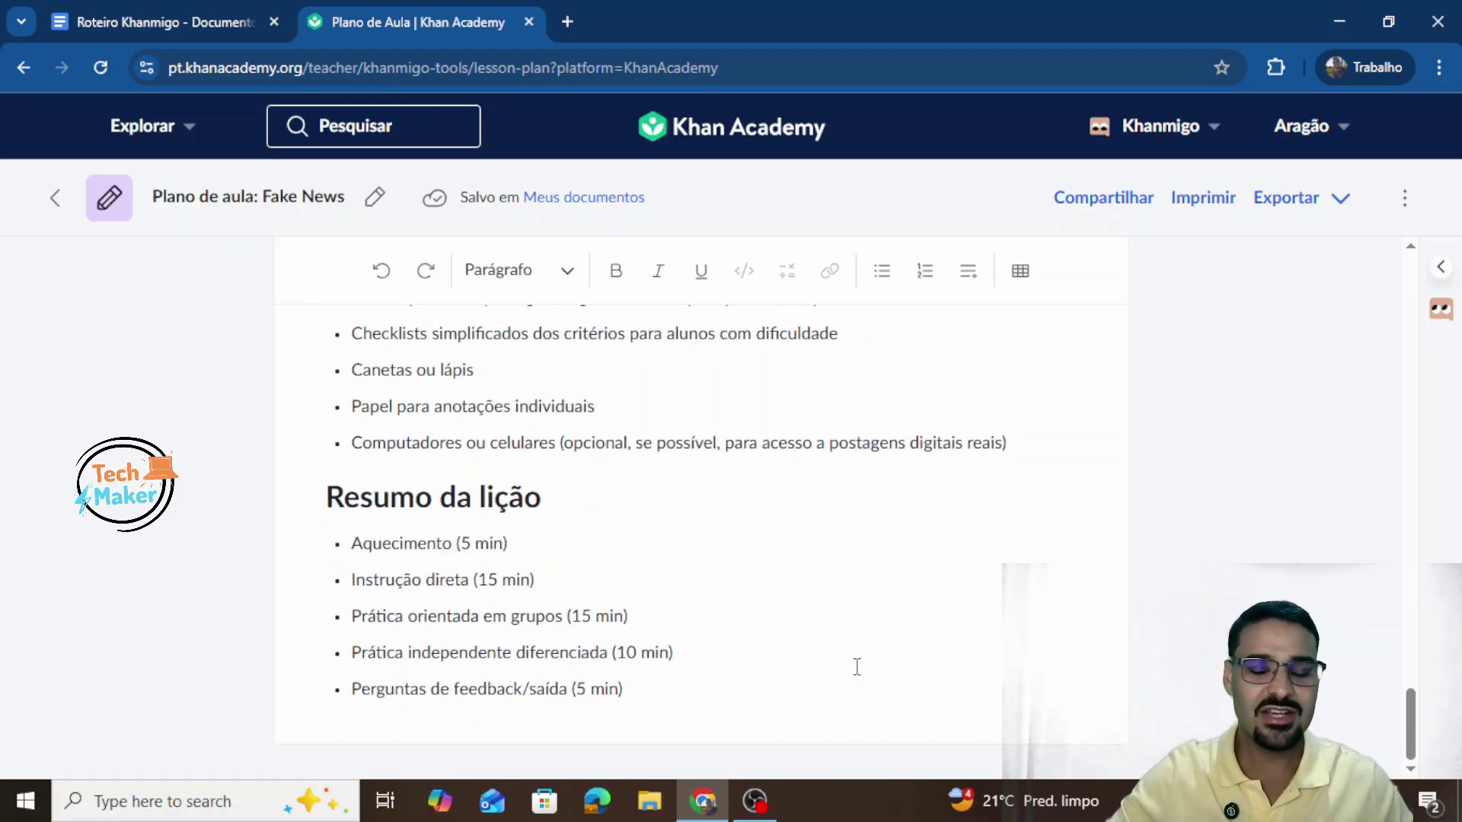
Step: Recheck the plan from the required materials back to its title, including the differentiation guide, feedback questions and practice activities
scroll(857, 662, up, 5)
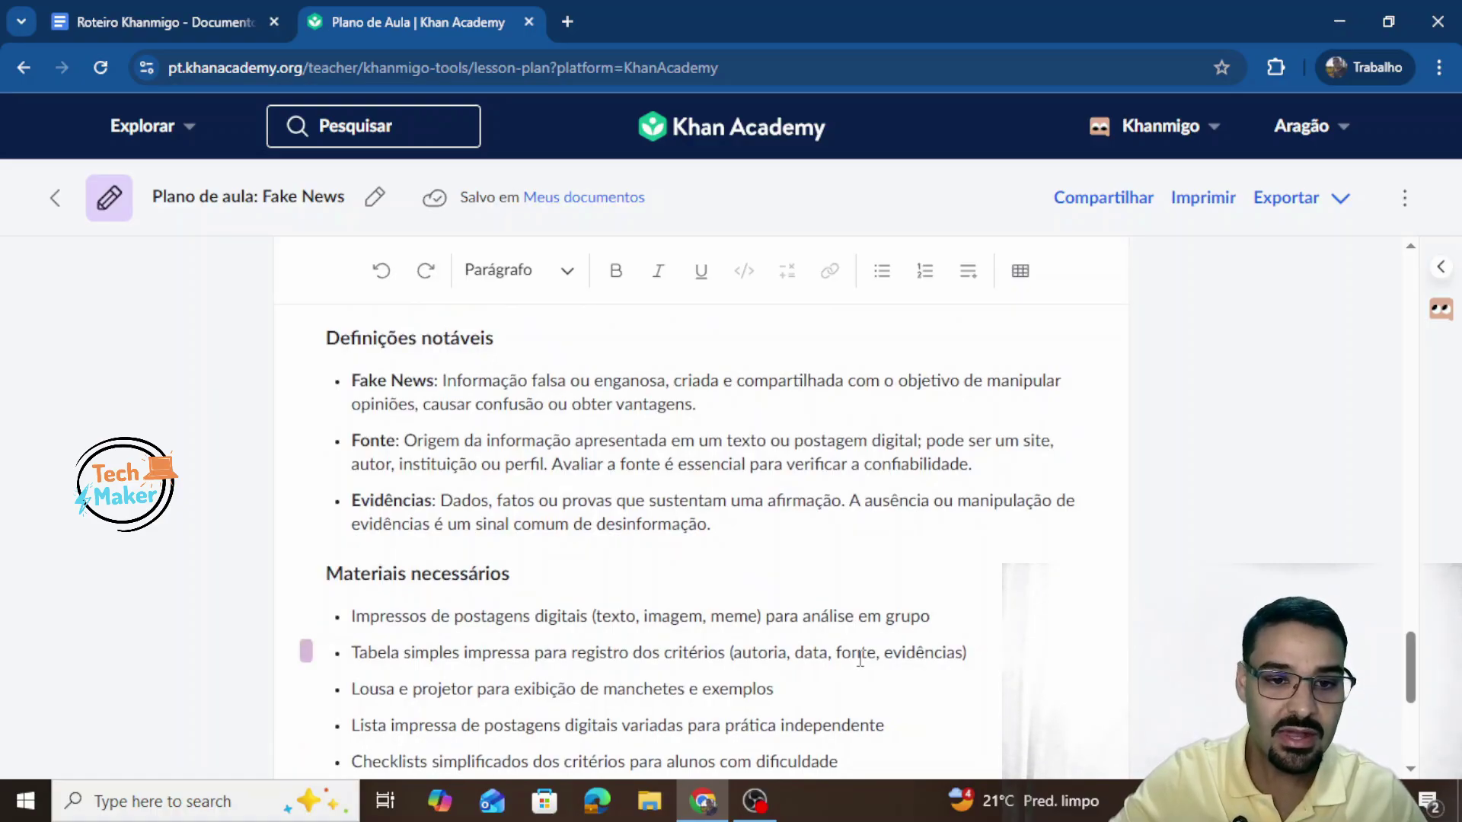
scroll(861, 659, up, 8)
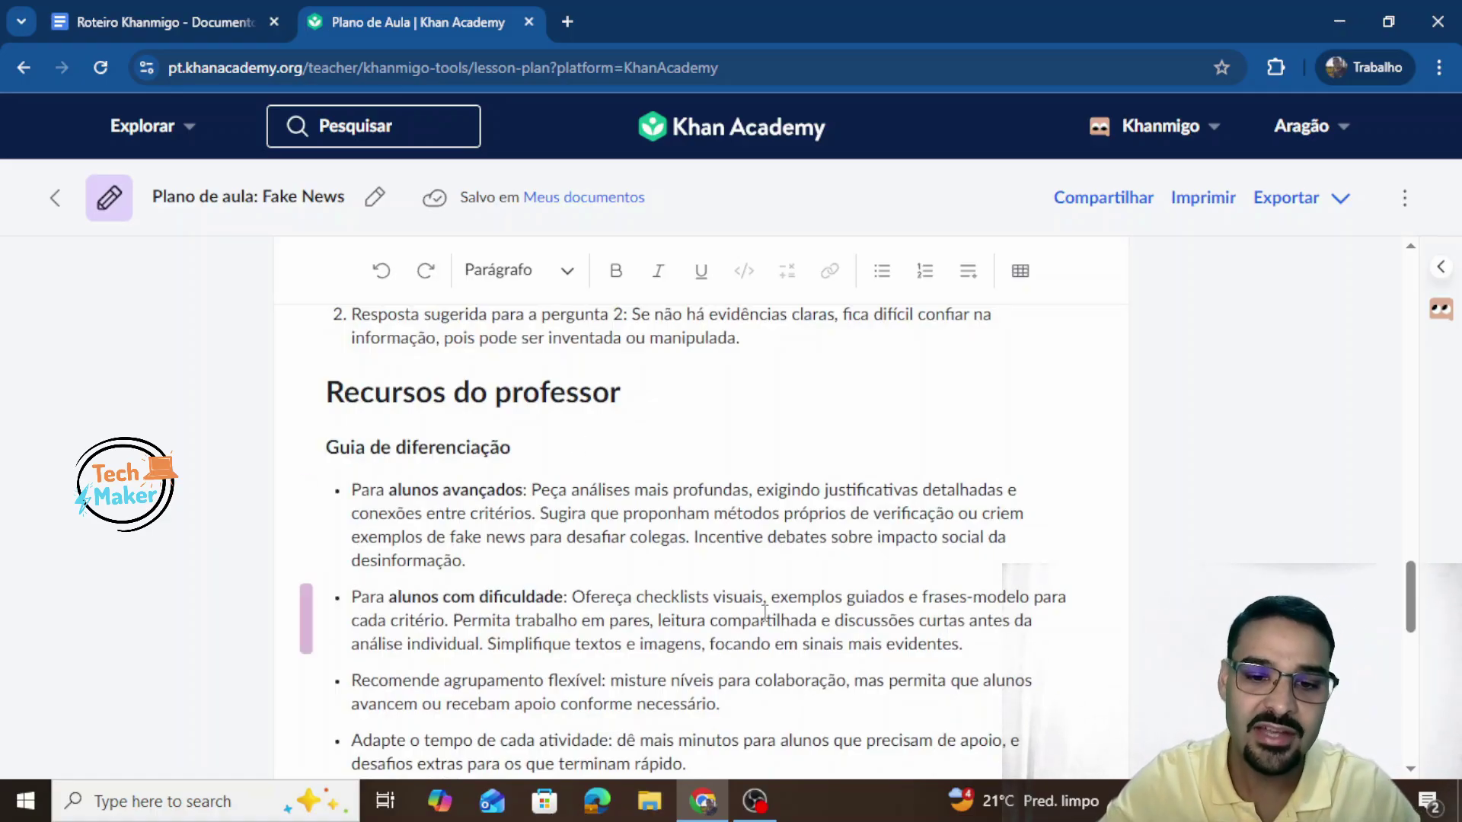
scroll(670, 621, up, 4)
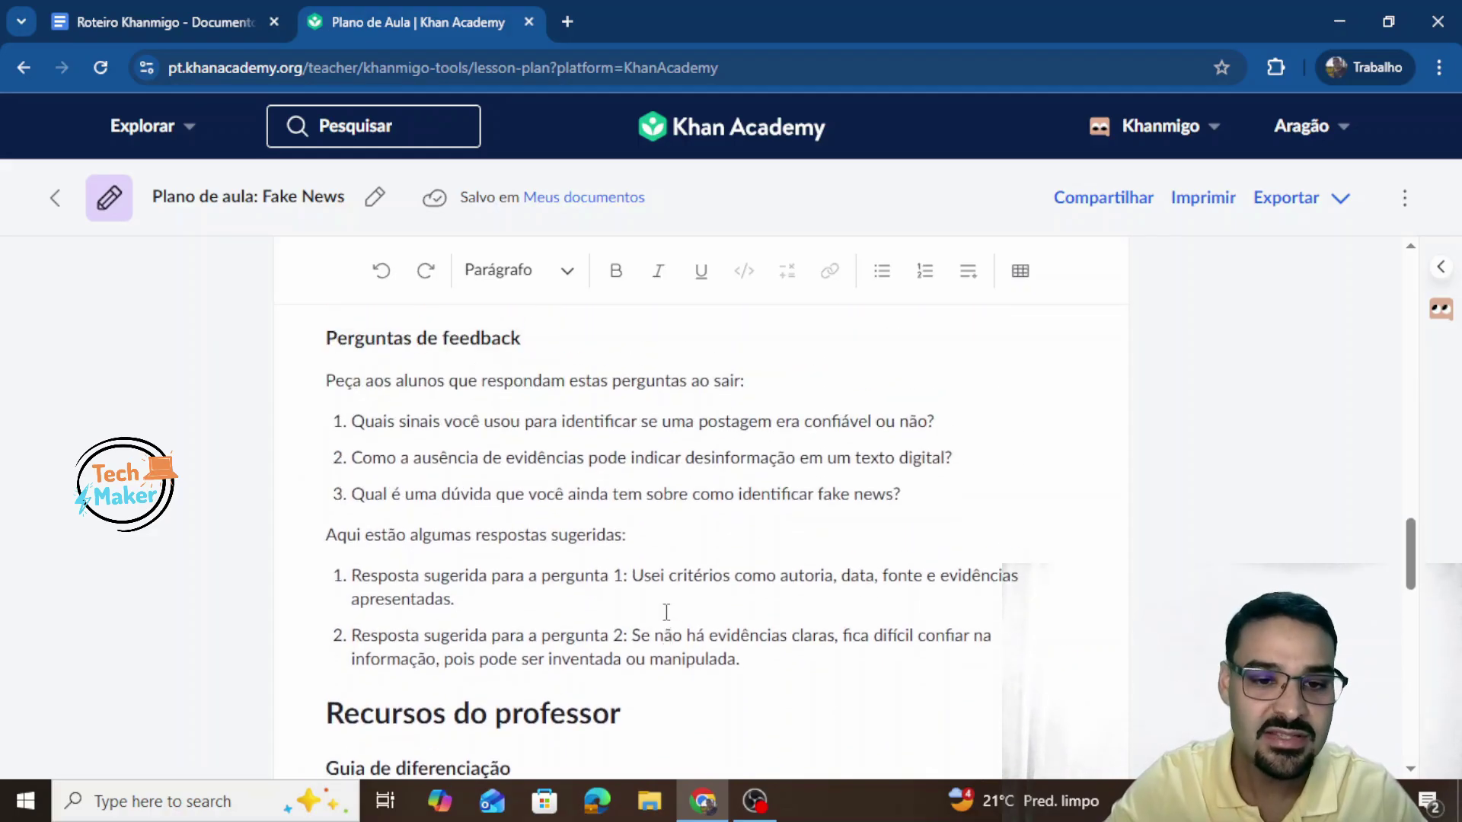
scroll(867, 683, up, 9)
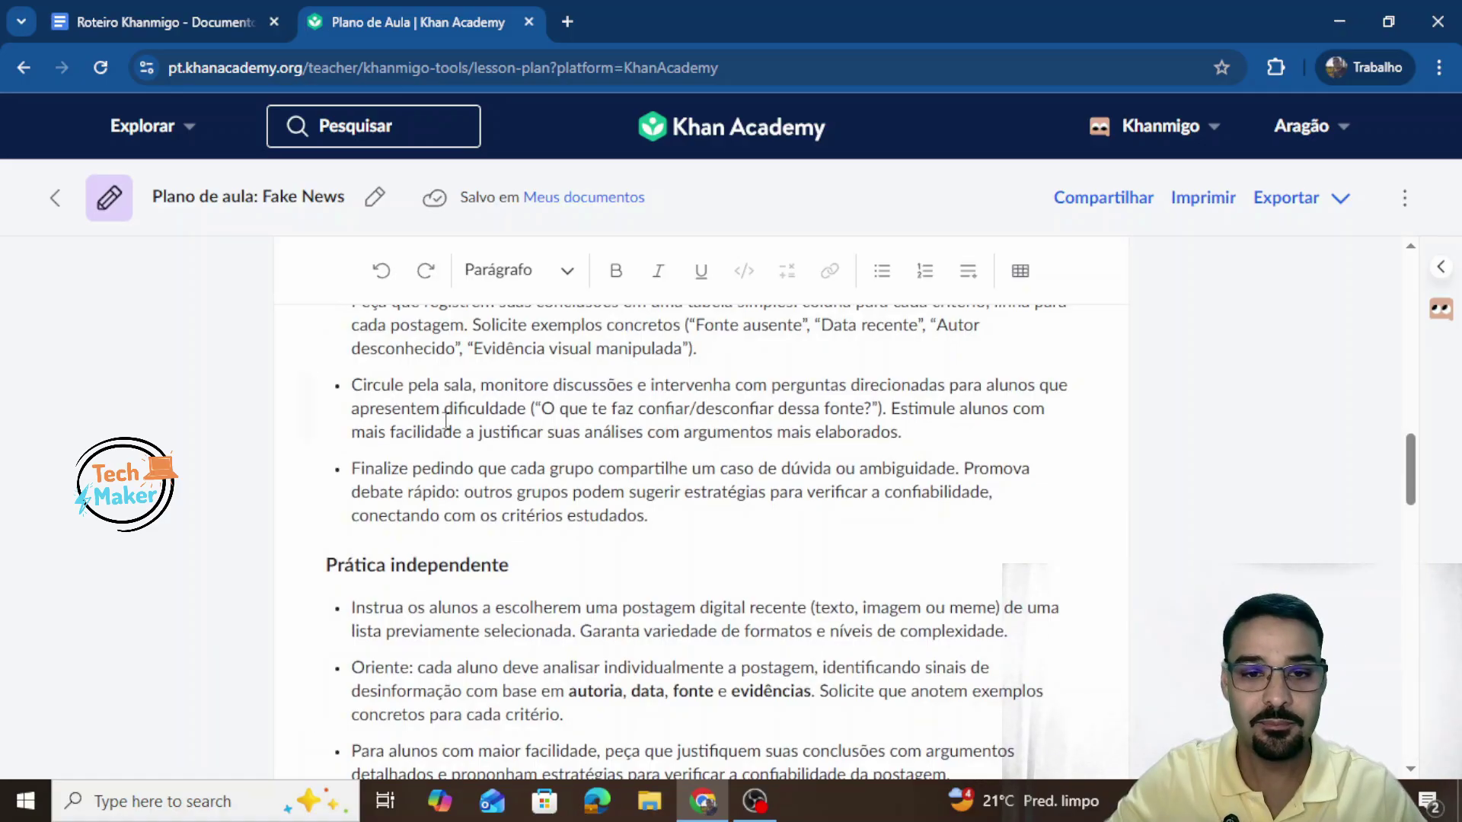
scroll(807, 648, up, 2)
scroll(742, 613, up, 8)
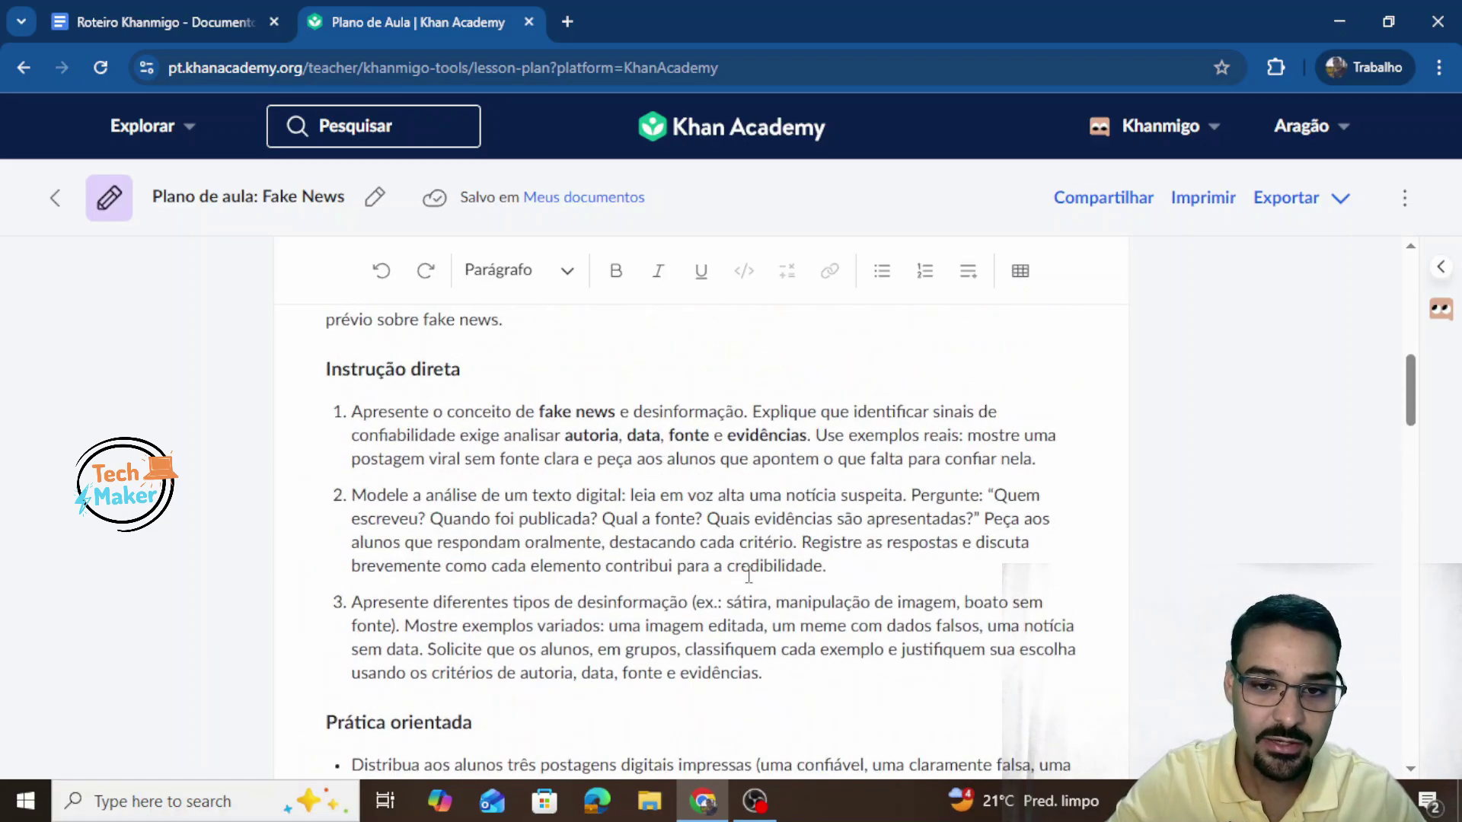
scroll(659, 449, up, 4)
scroll(660, 450, up, 6)
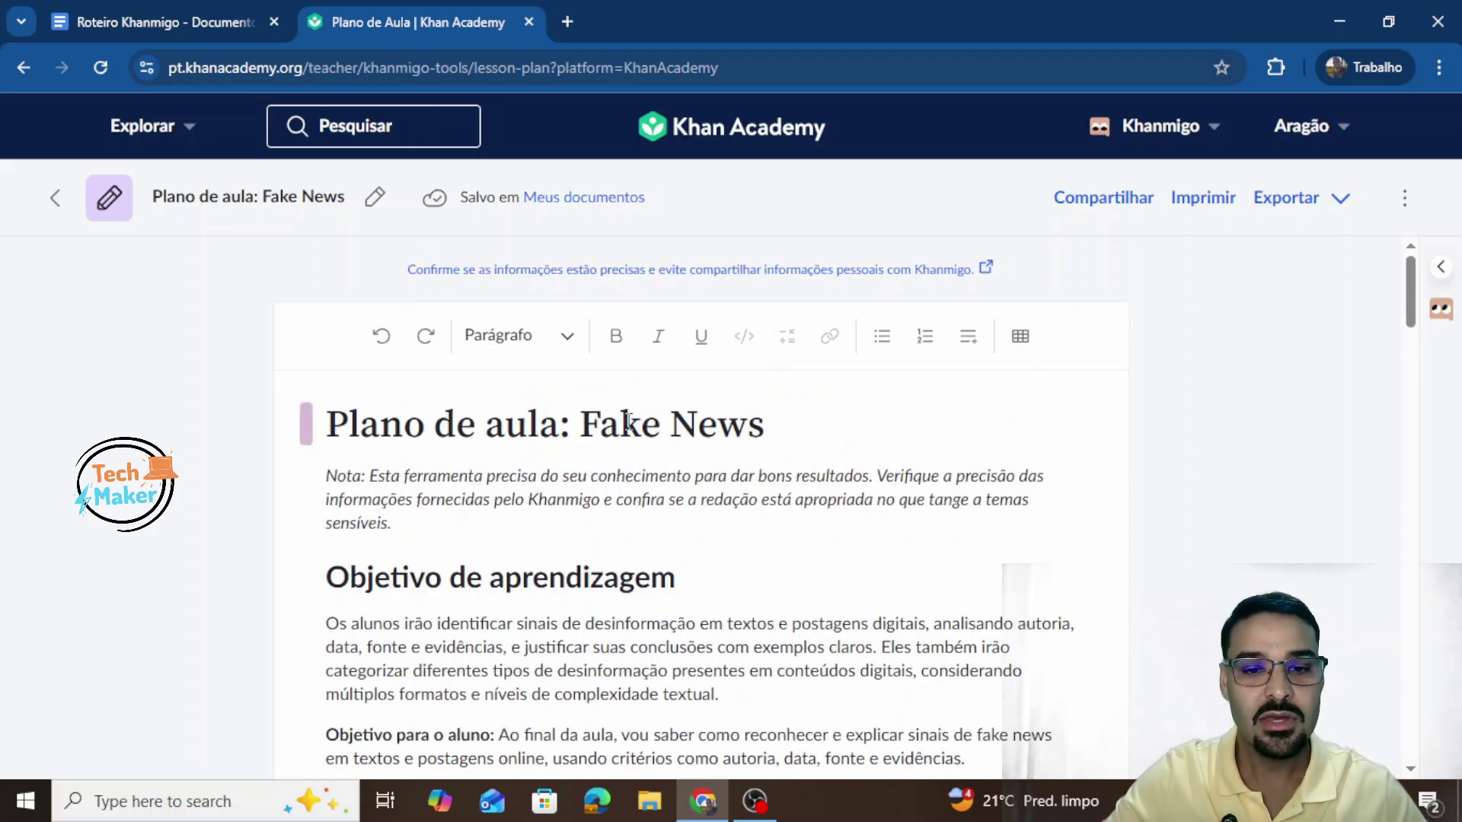
Step: Try removing ": Fake News" from the heading of the lesson plan document, and undo the deletion
click(778, 425)
key(BackSpace)
key(BackSpace)
key(BackSpace)
key(BackSpace)
key(BackSpace)
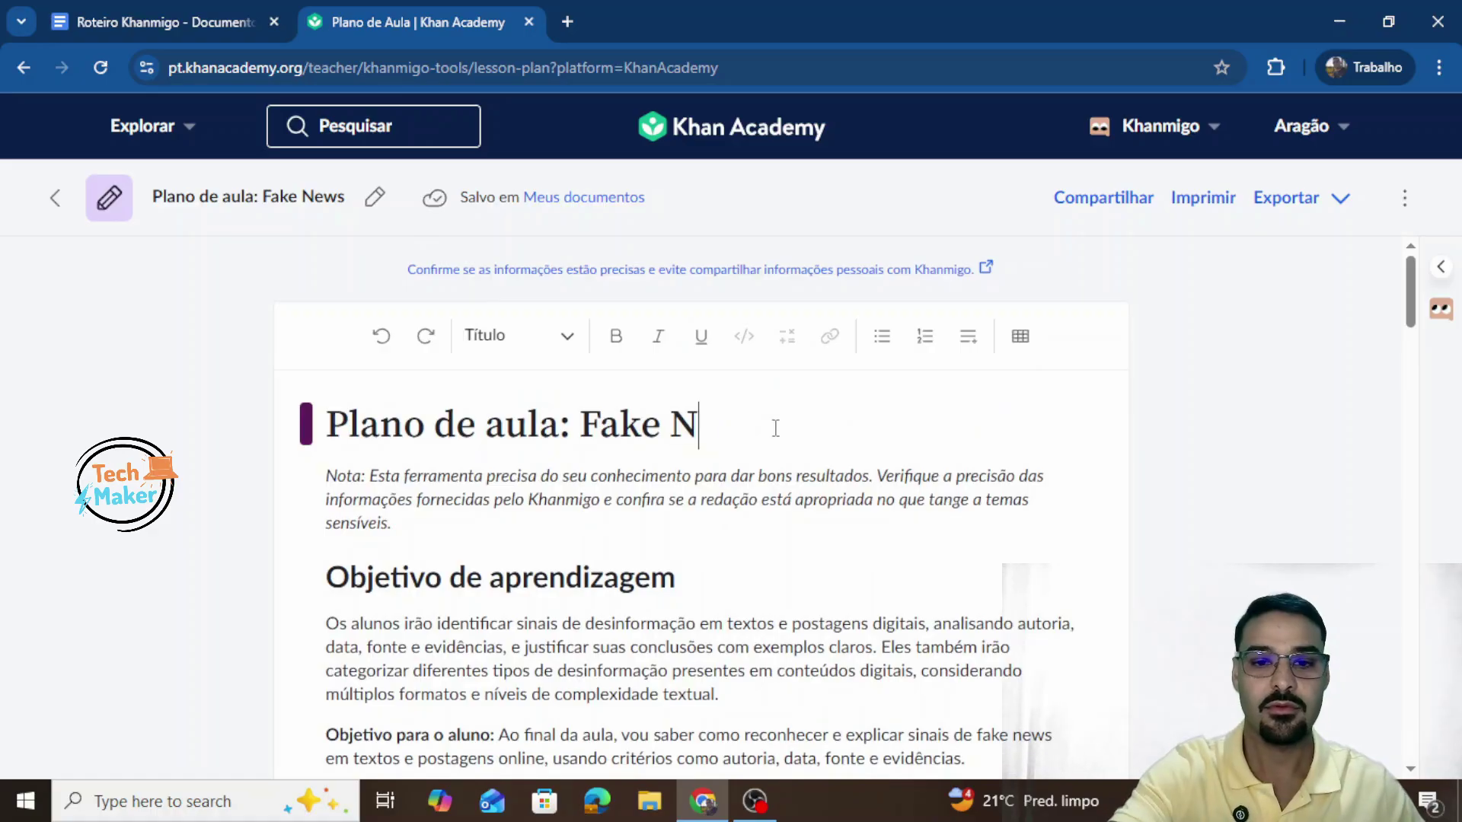
key(BackSpace)
key(BackSpace)
key(BackSpace)
key(BackSpace)
key(BackSpace)
key(BackSpace)
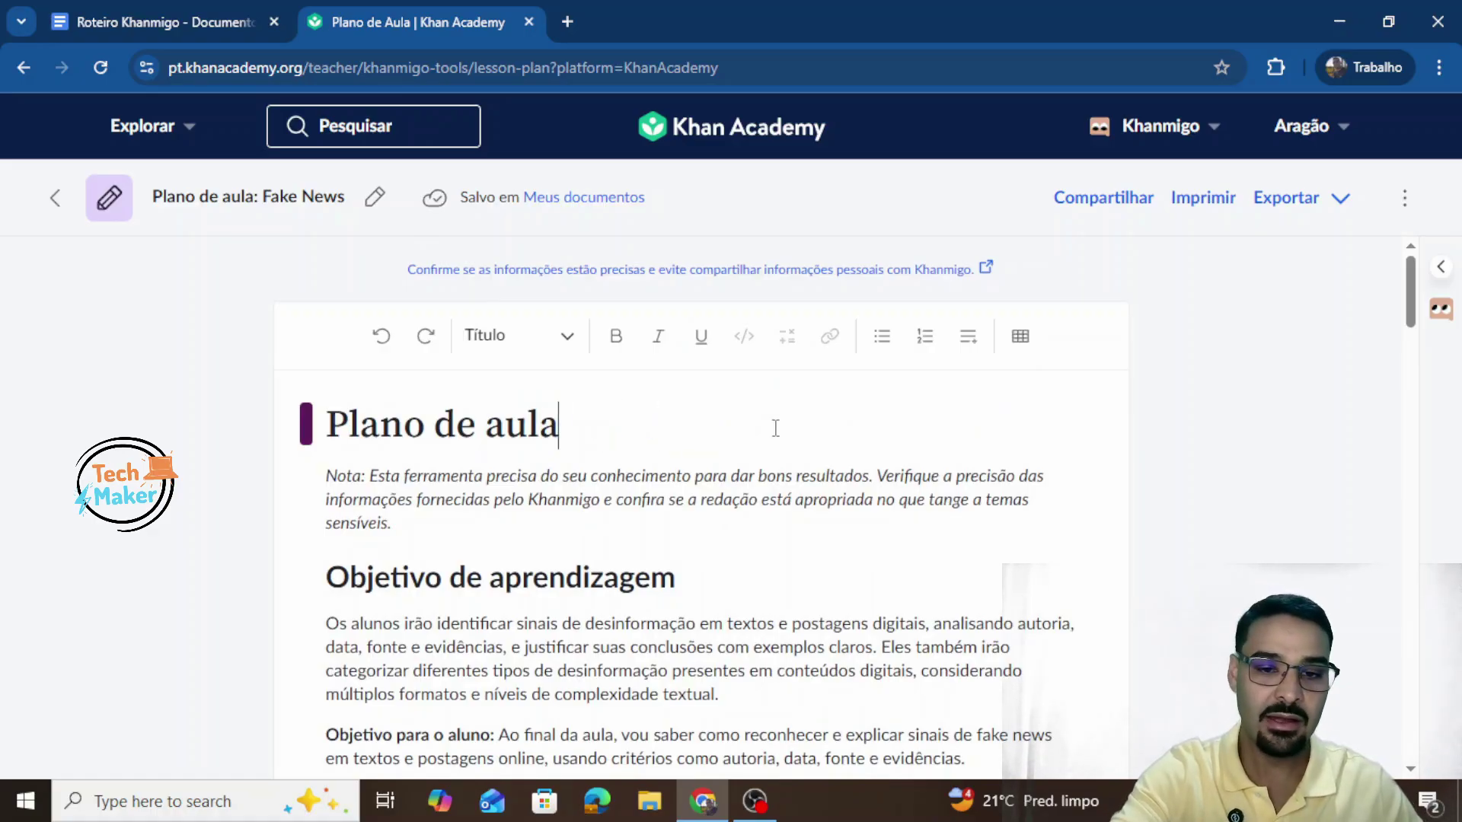
key(ctrl+z)
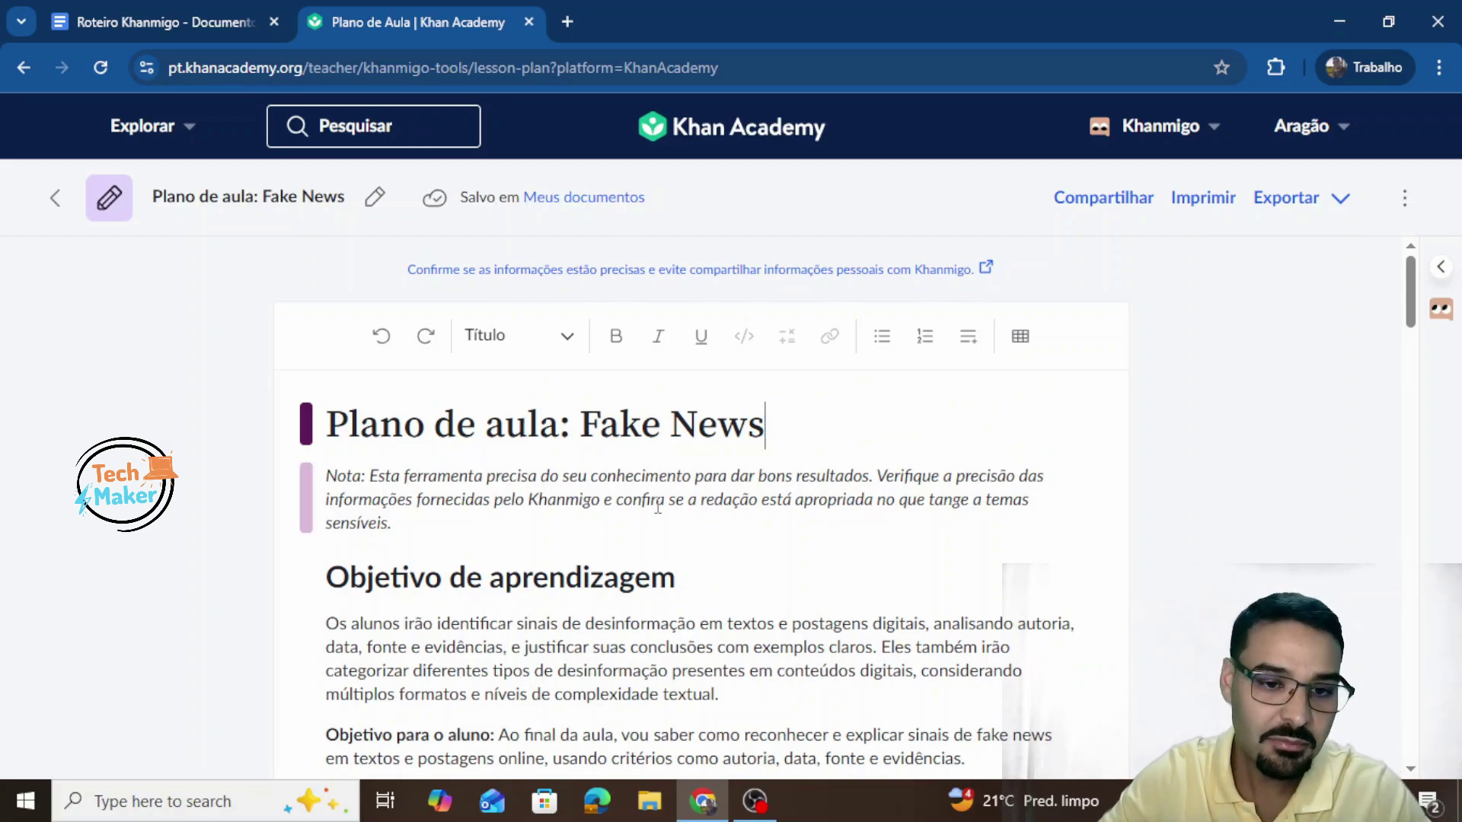
Step: Select the Aquecimento paragraph under Atividades de aprendizagem and have Khanmigo rewrite it with Experimentar algo diferente
scroll(658, 508, down, 7)
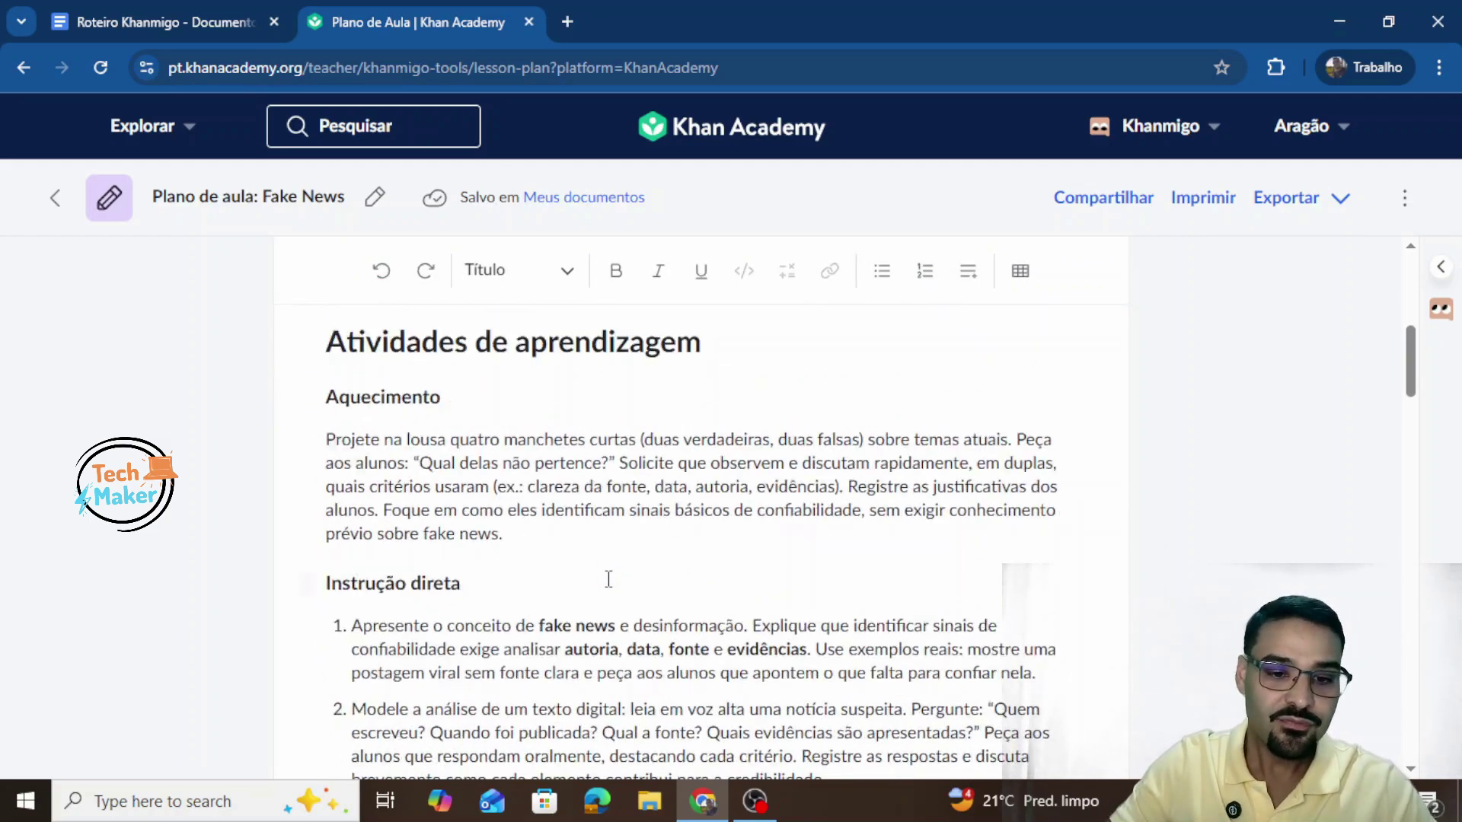
click(421, 483)
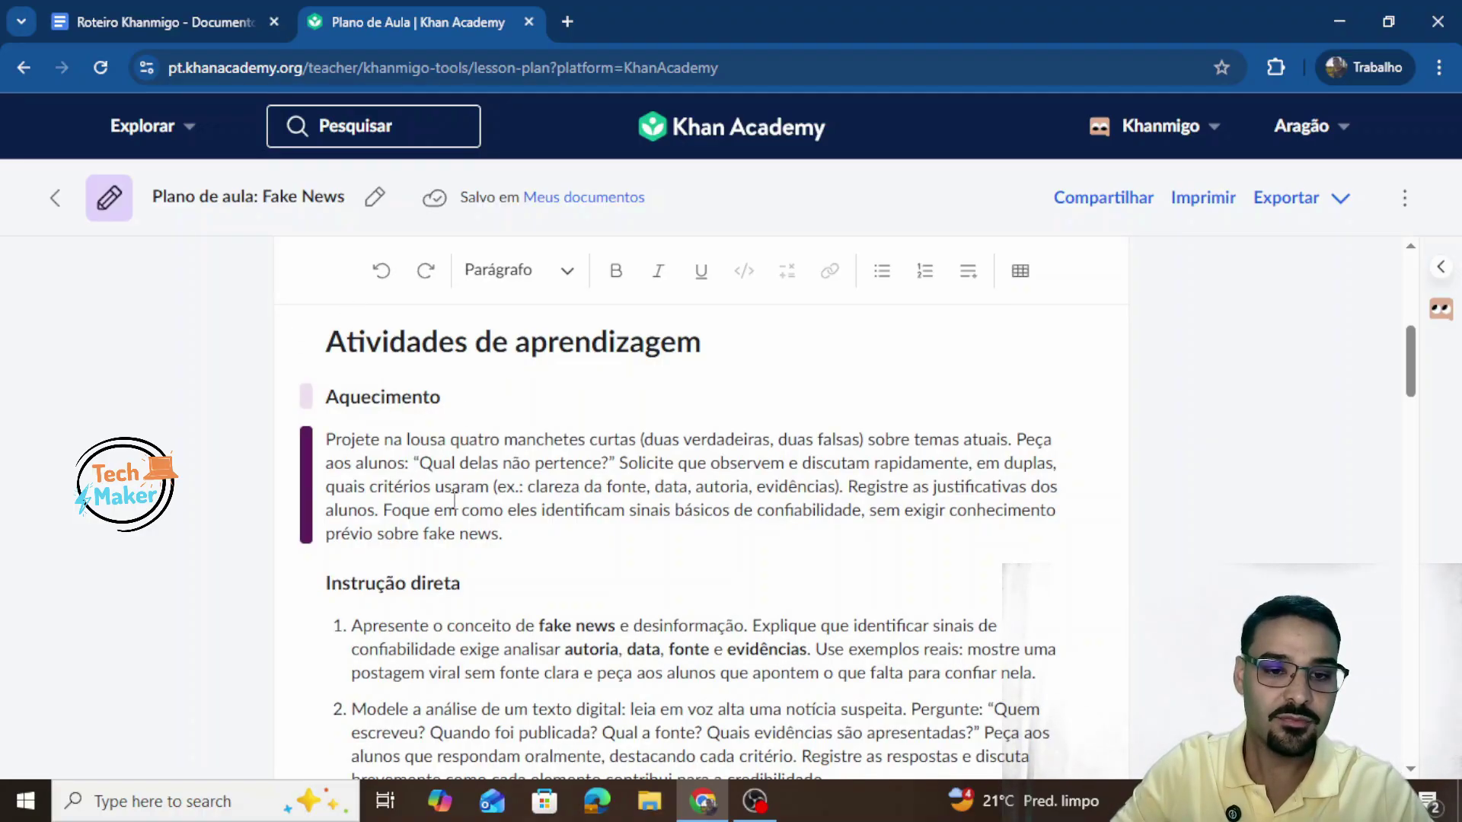
click(306, 503)
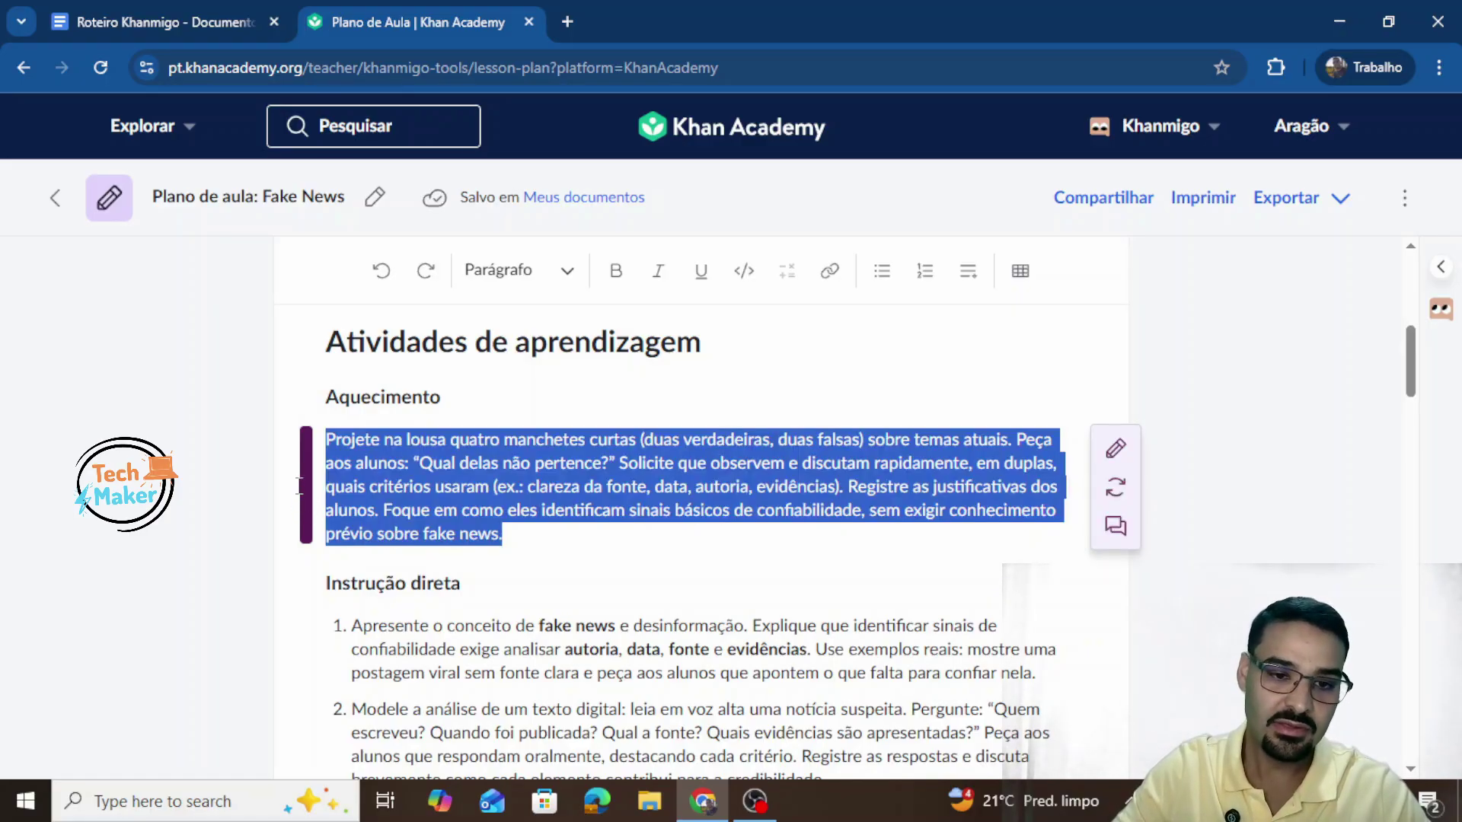
click(579, 554)
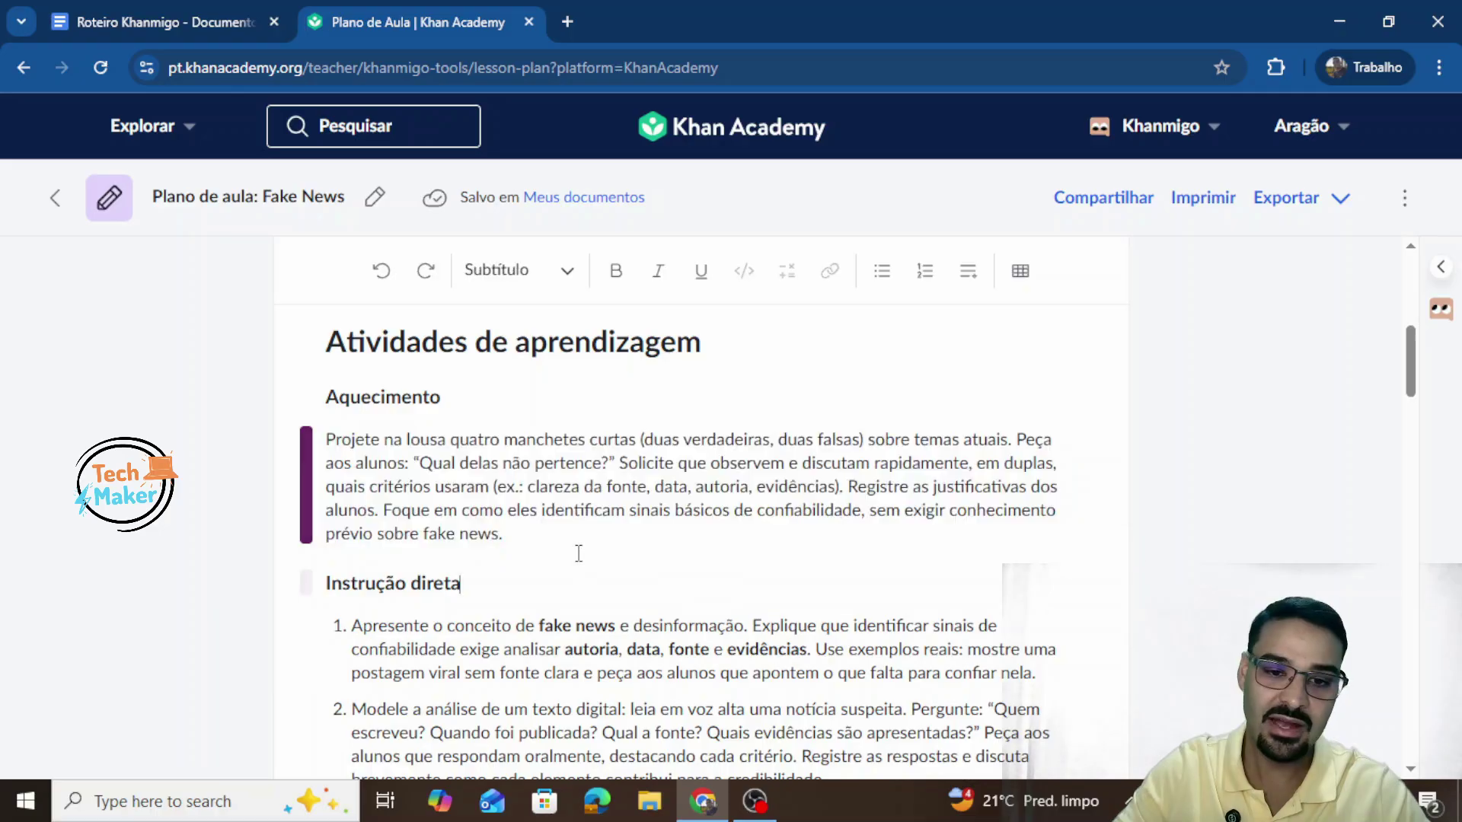
click(309, 482)
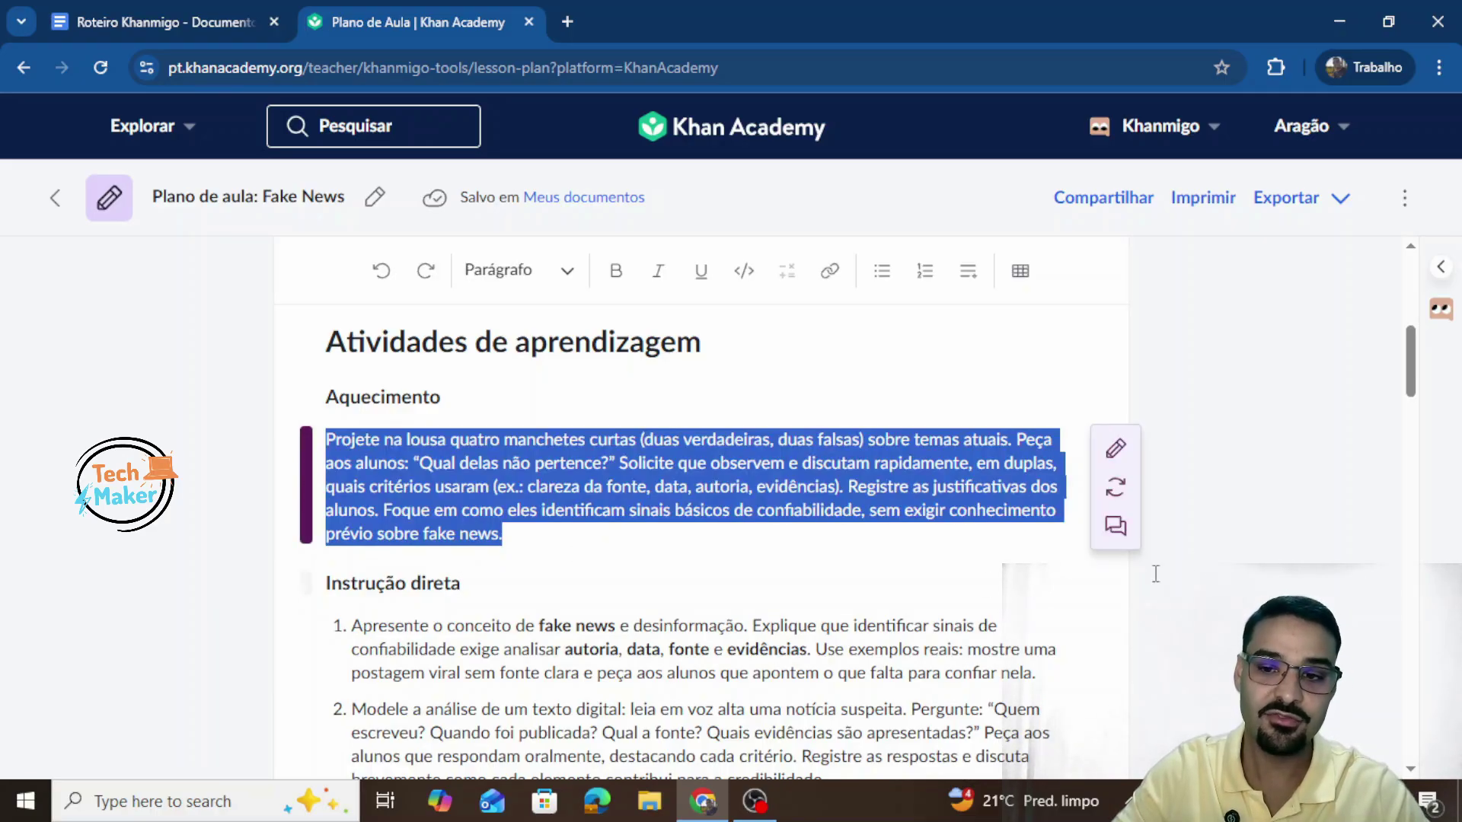
click(1118, 489)
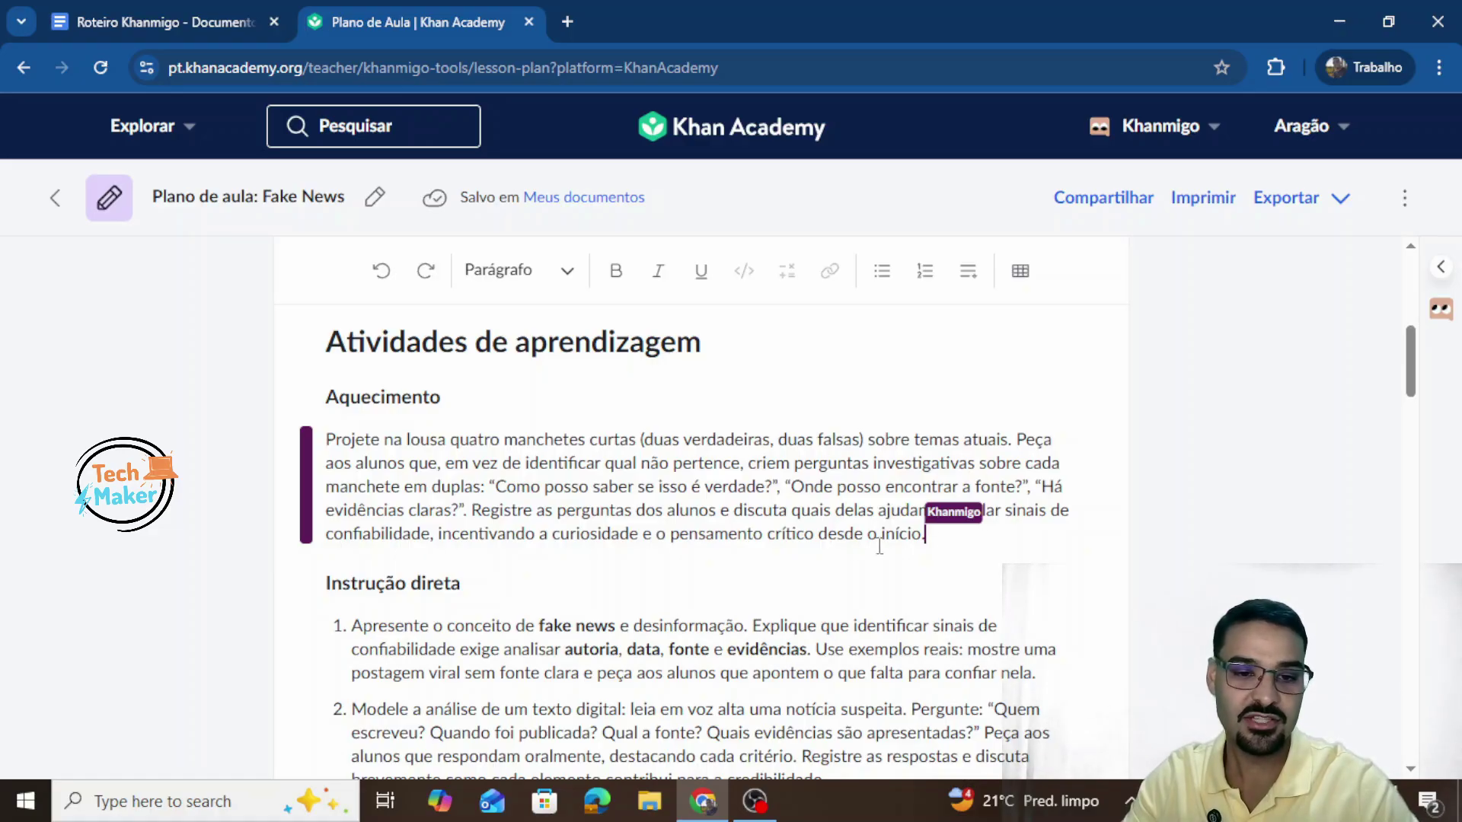
Step: Request changes to the Aquecimento paragraph from Khanmigo: "achei essa atividade muito longa, pode sugerir algo mais objetivo e divertido"
click(308, 487)
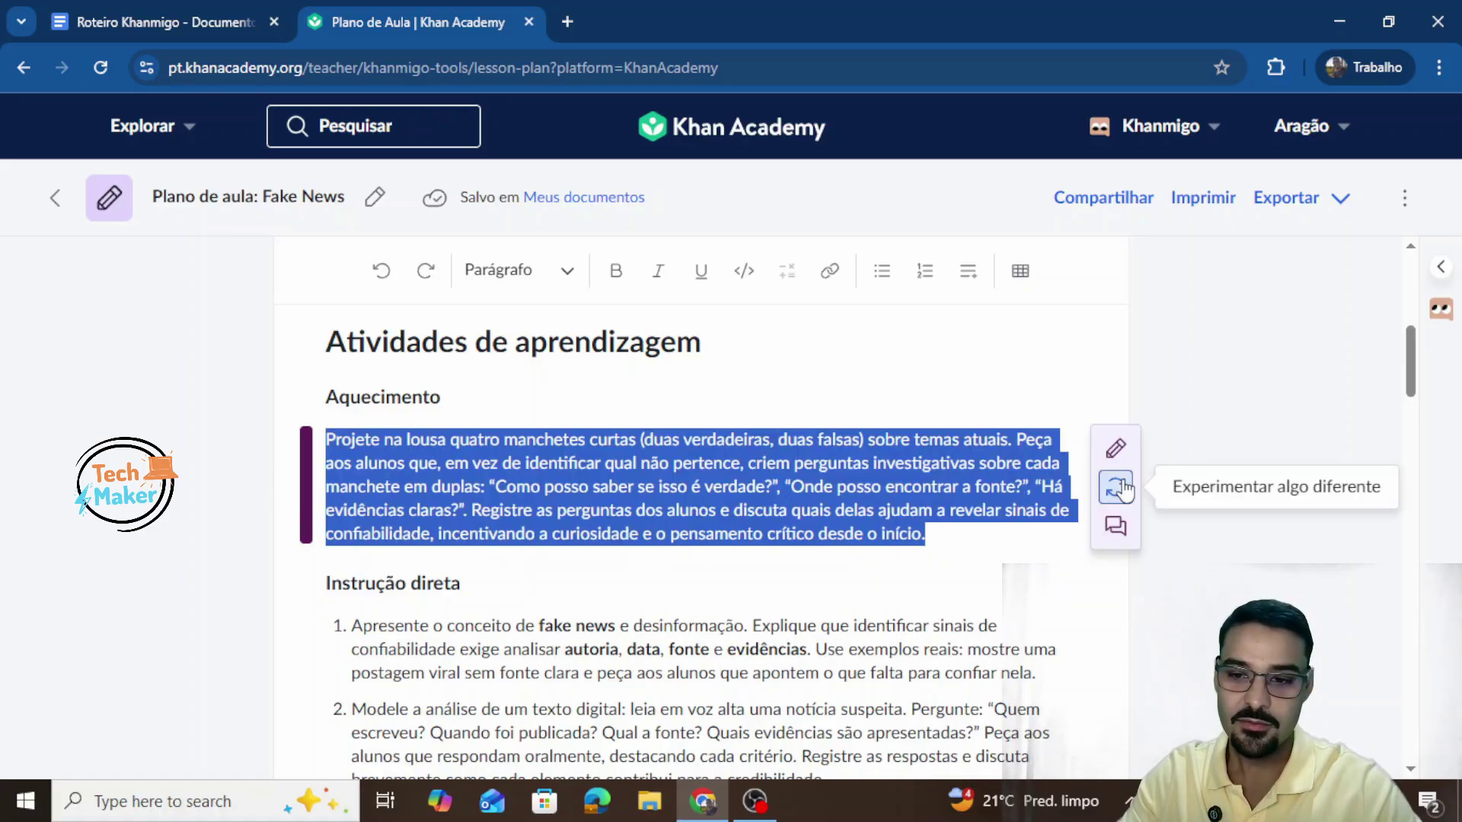
click(1127, 449)
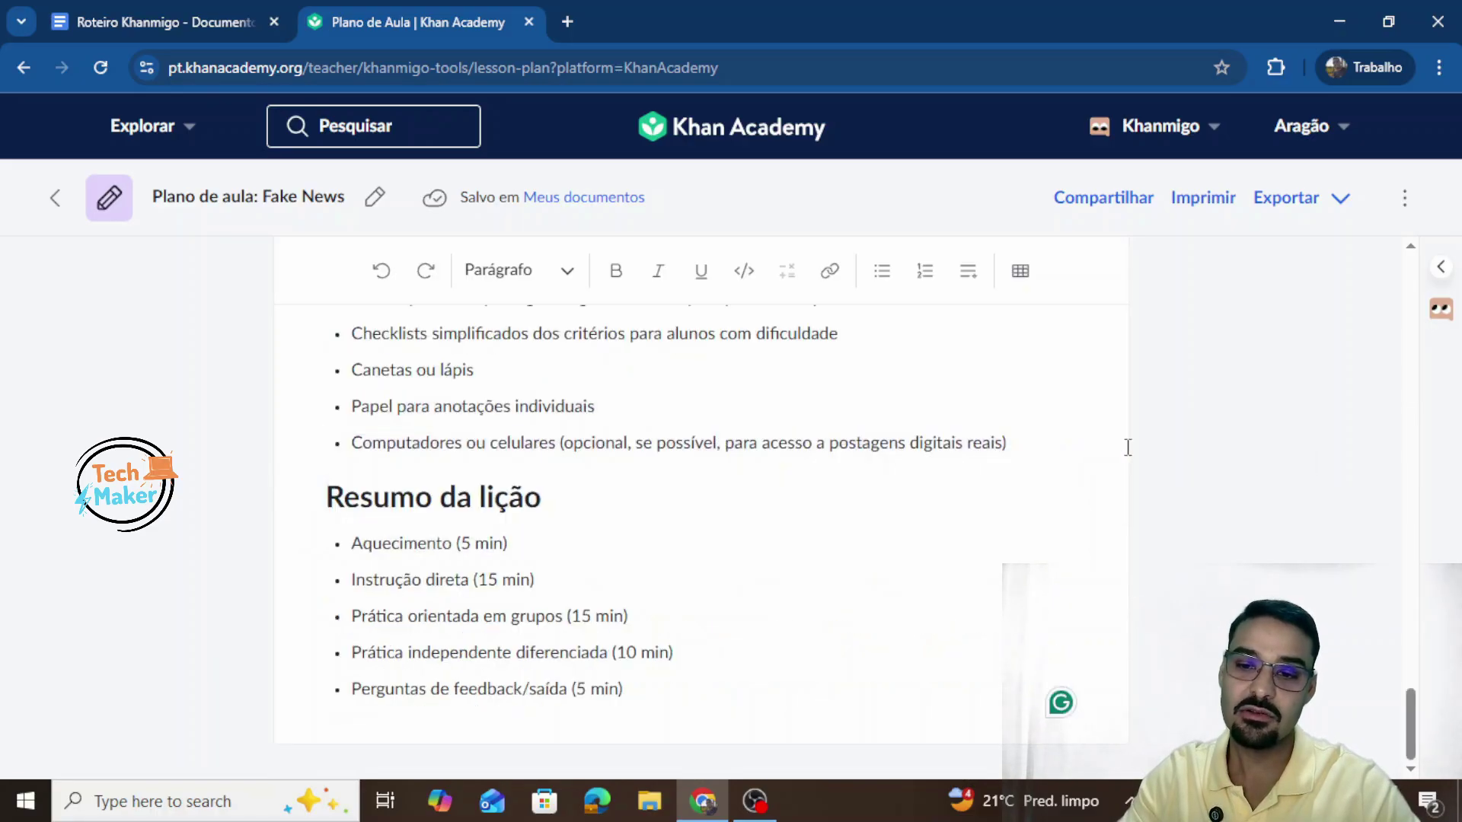
scroll(1127, 449, up, 10)
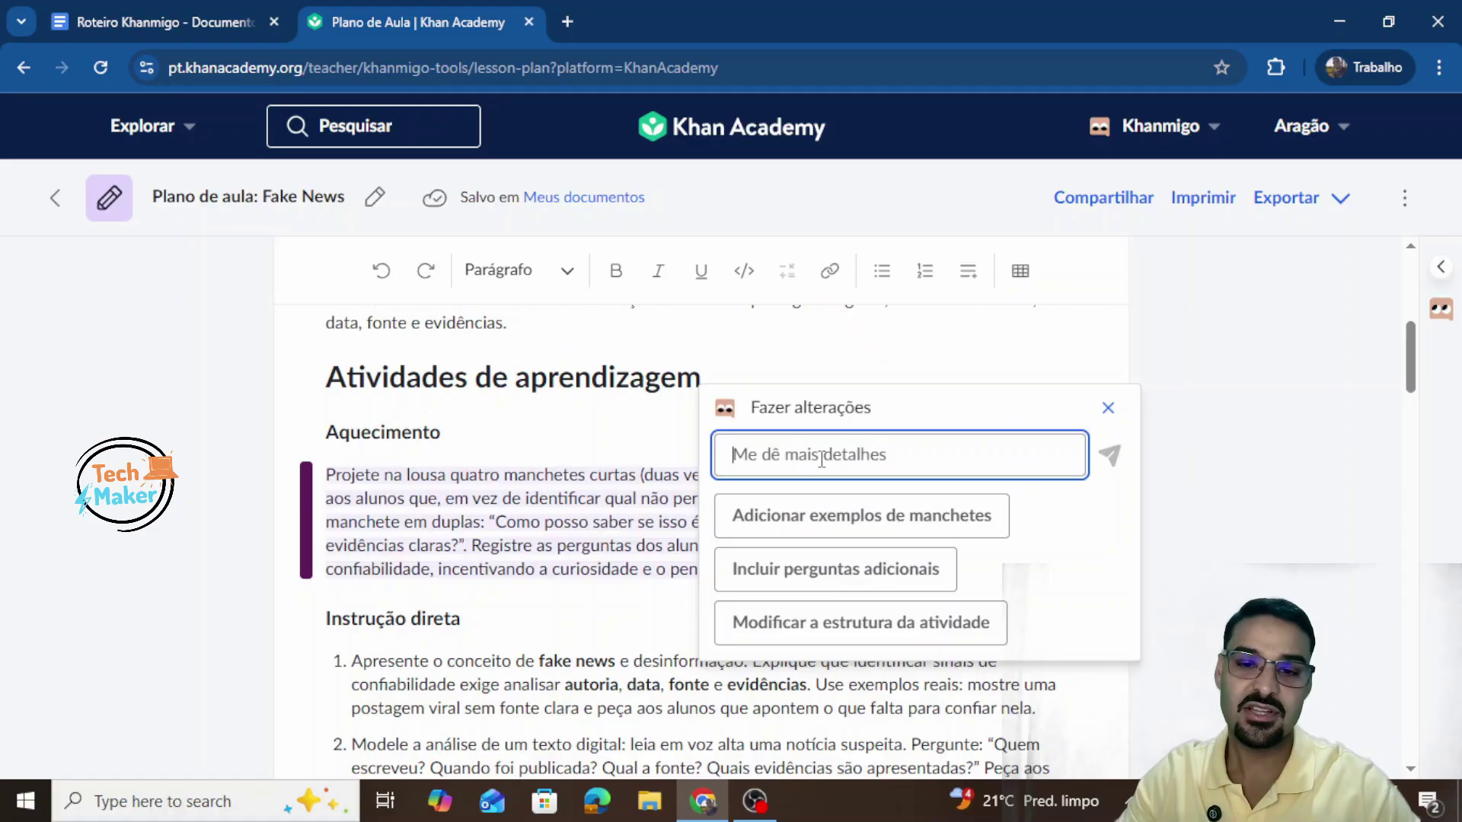
text(ache)
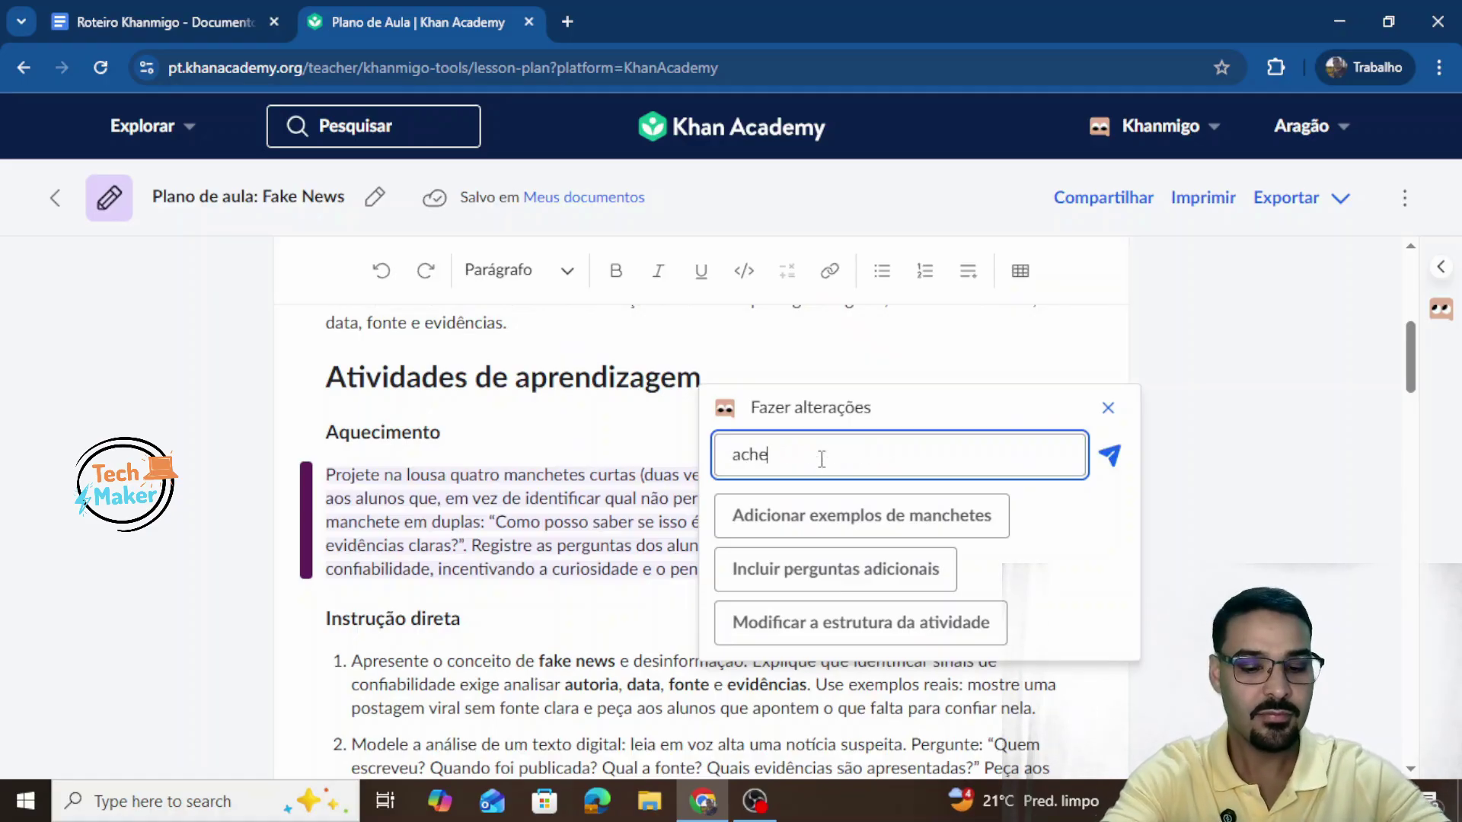
text(i essa a)
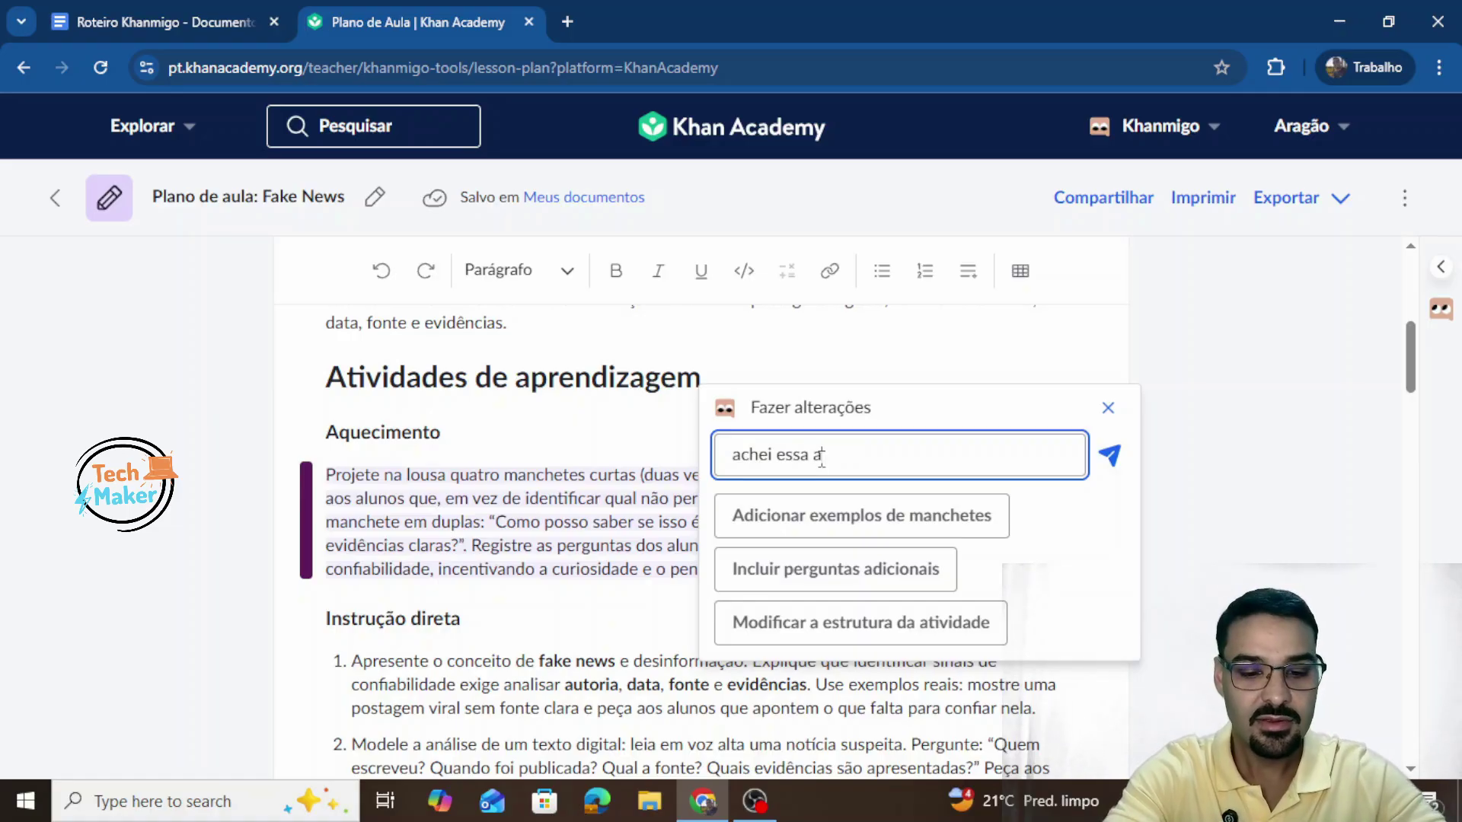
text(tividade muito longa, pod)
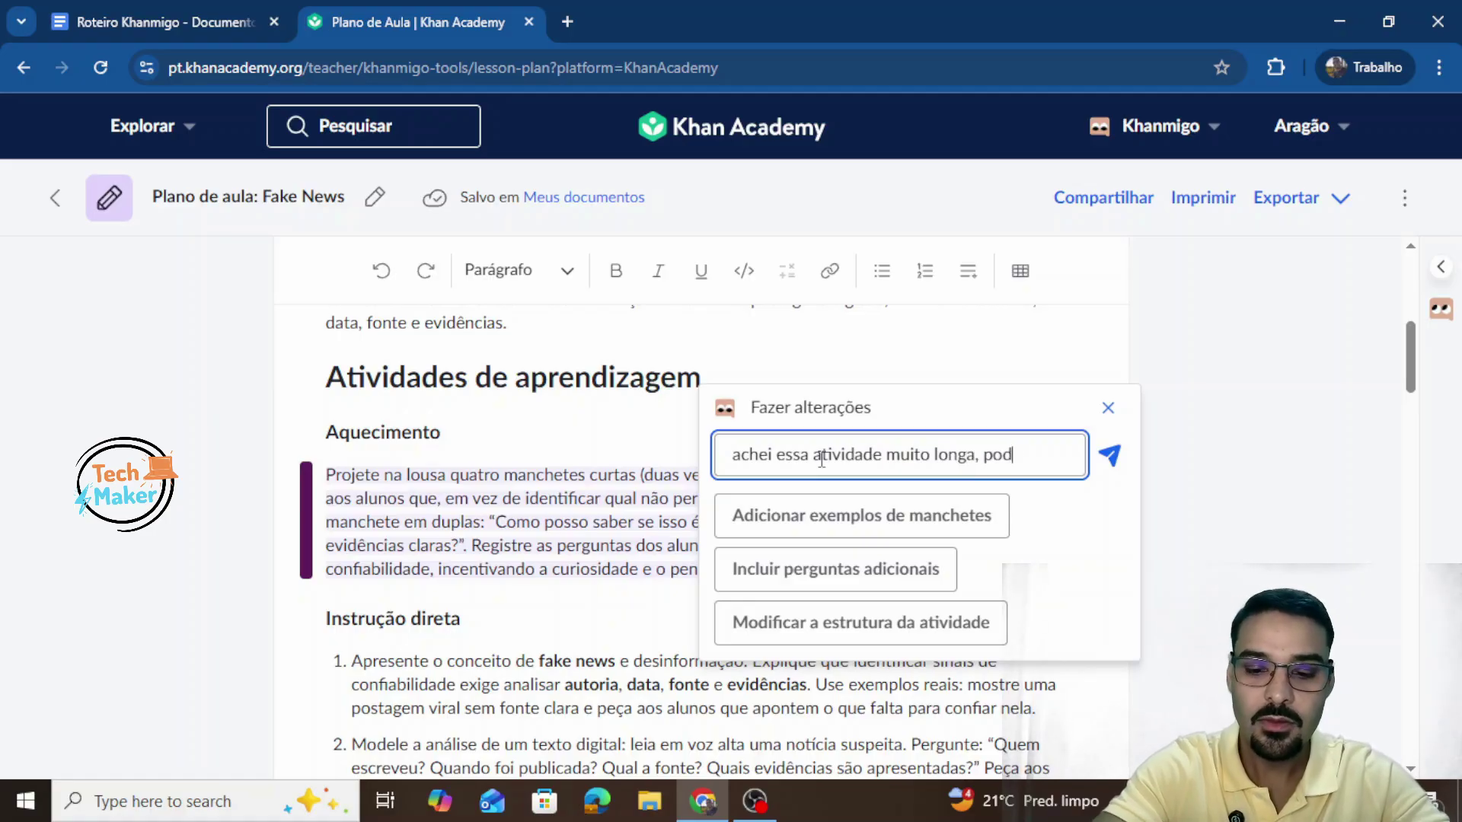
text(rir a)
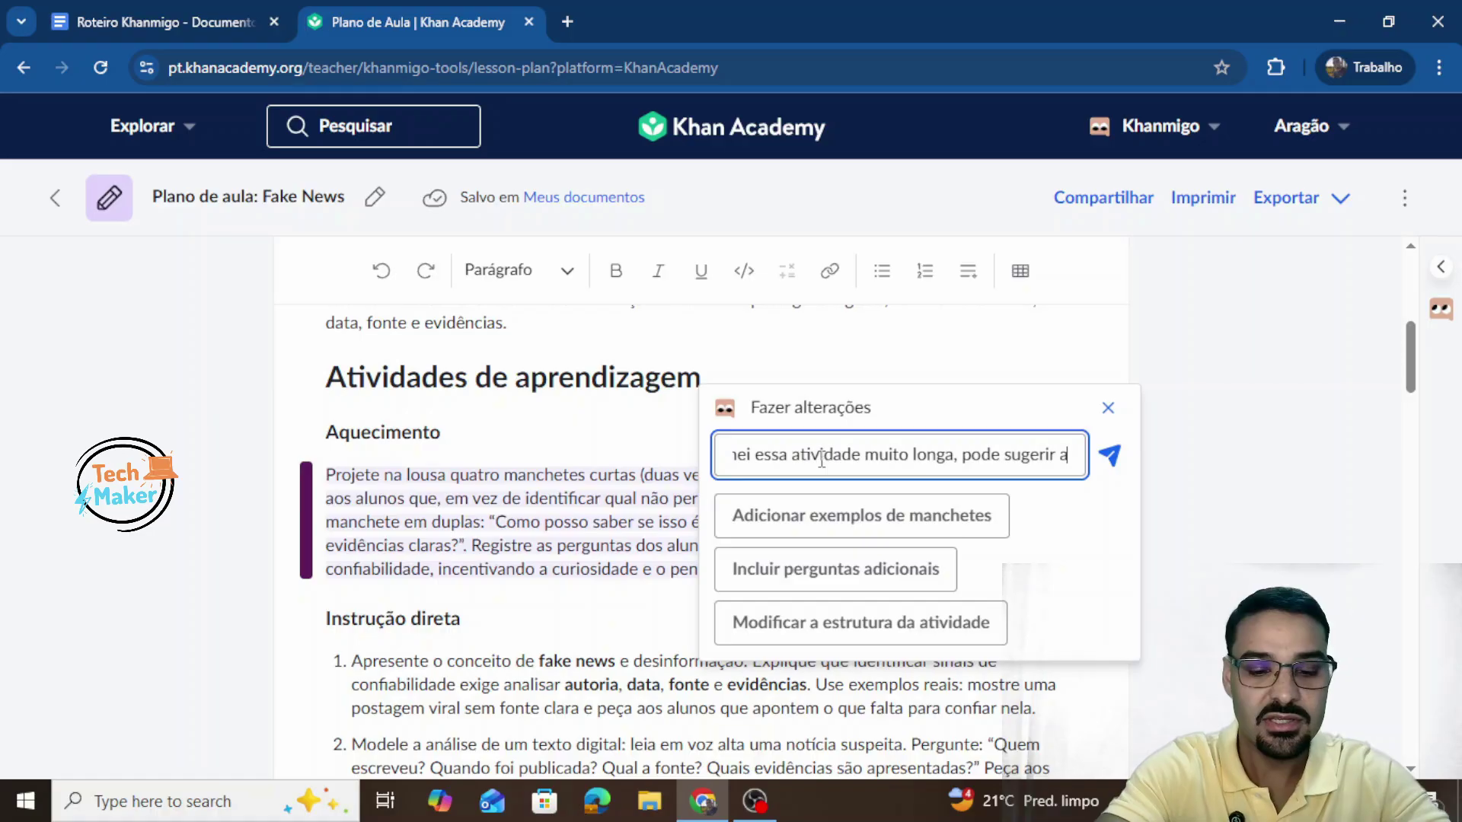
text(lgo mais ob)
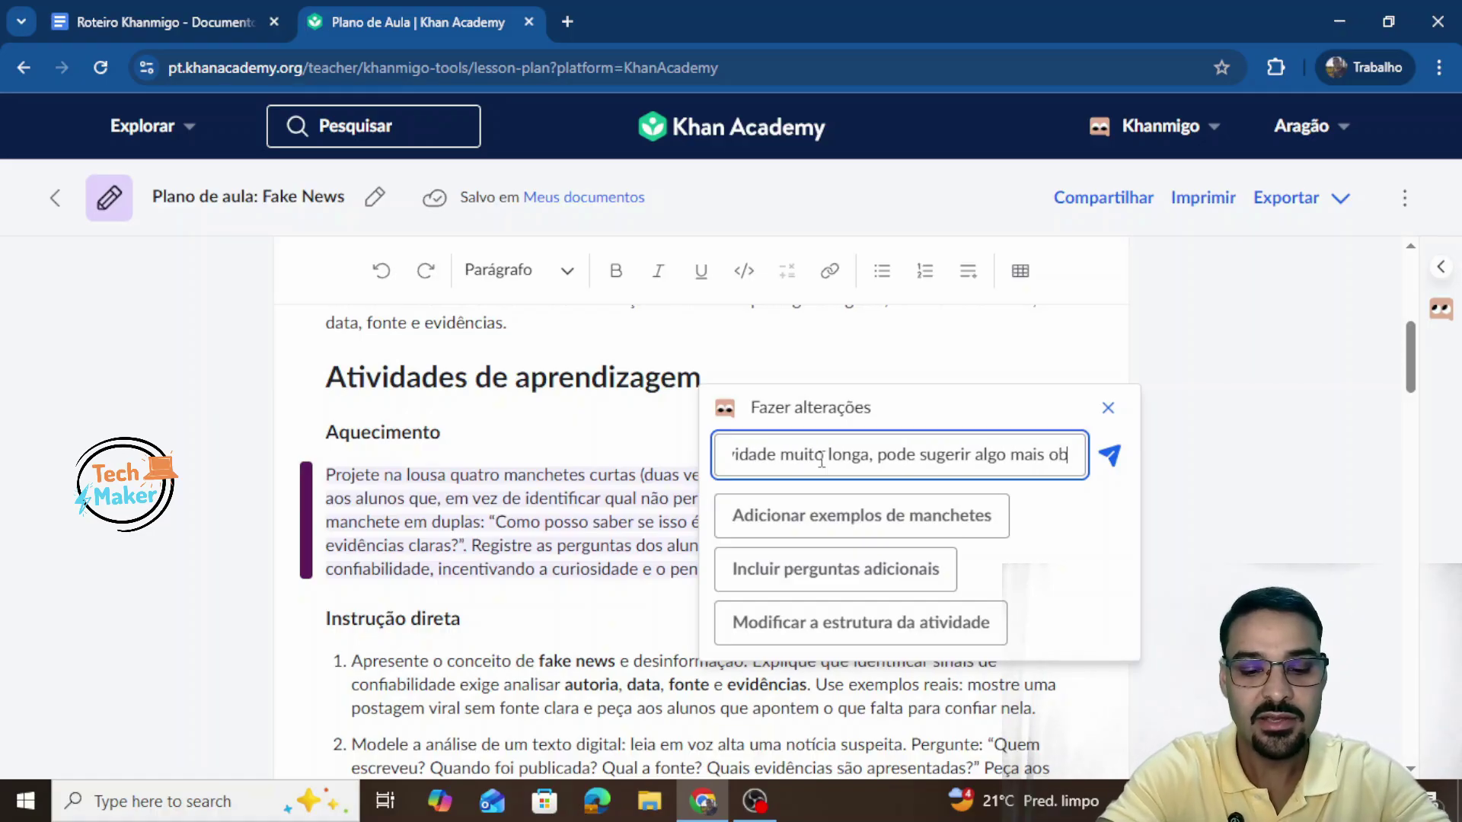
text(jetivo e di)
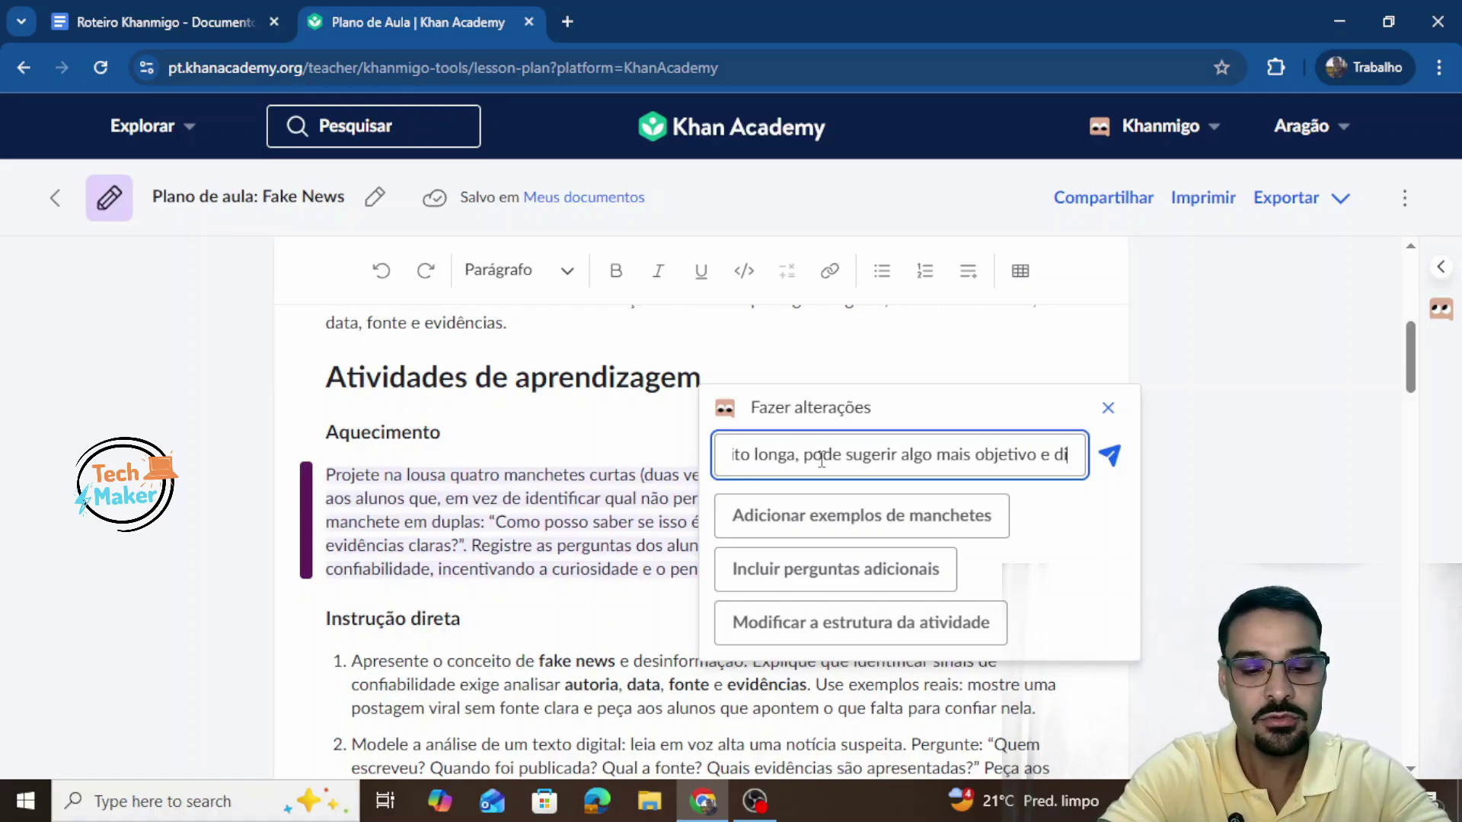
text(vertido)
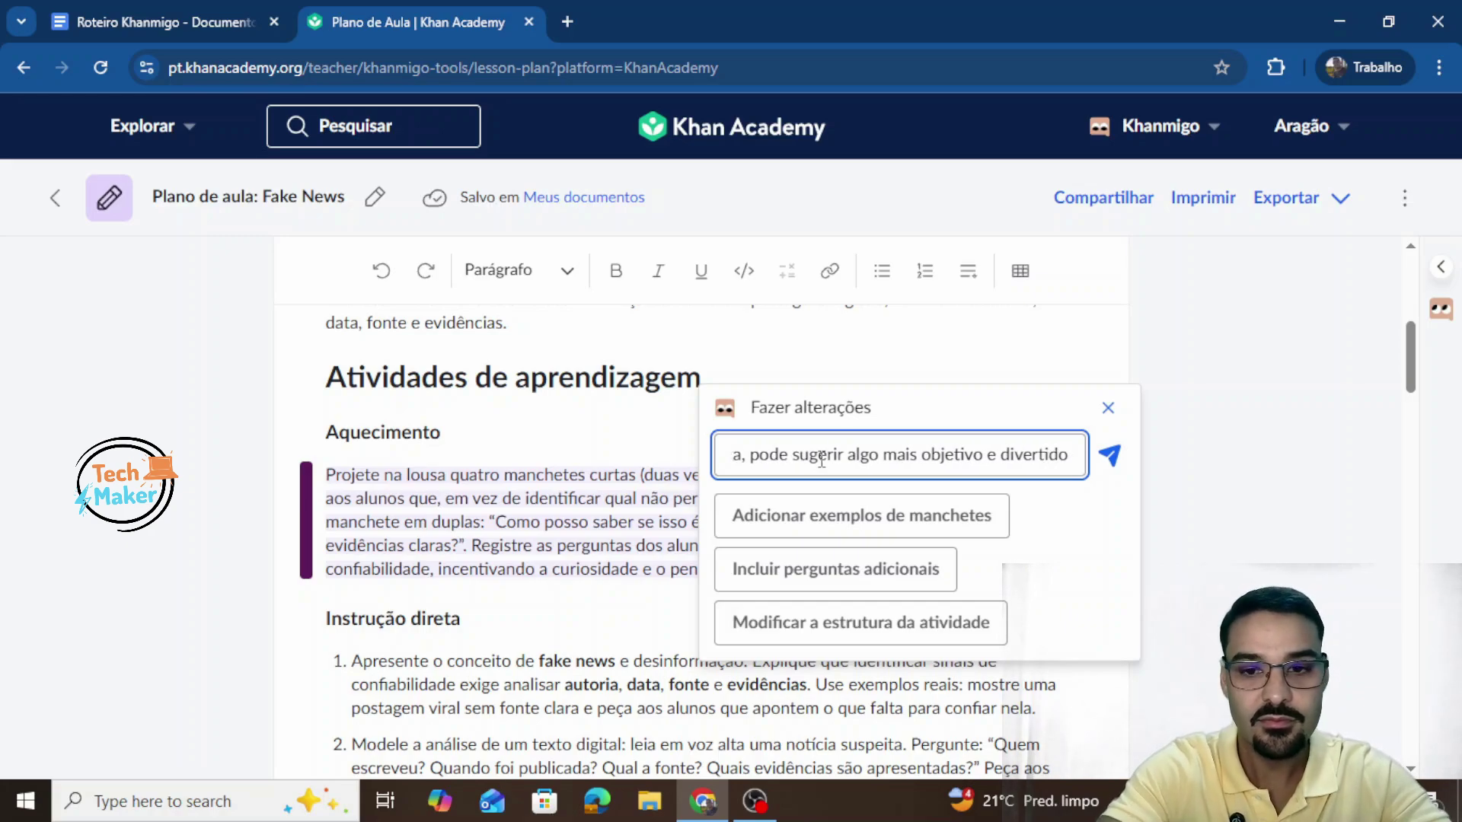
click(1112, 457)
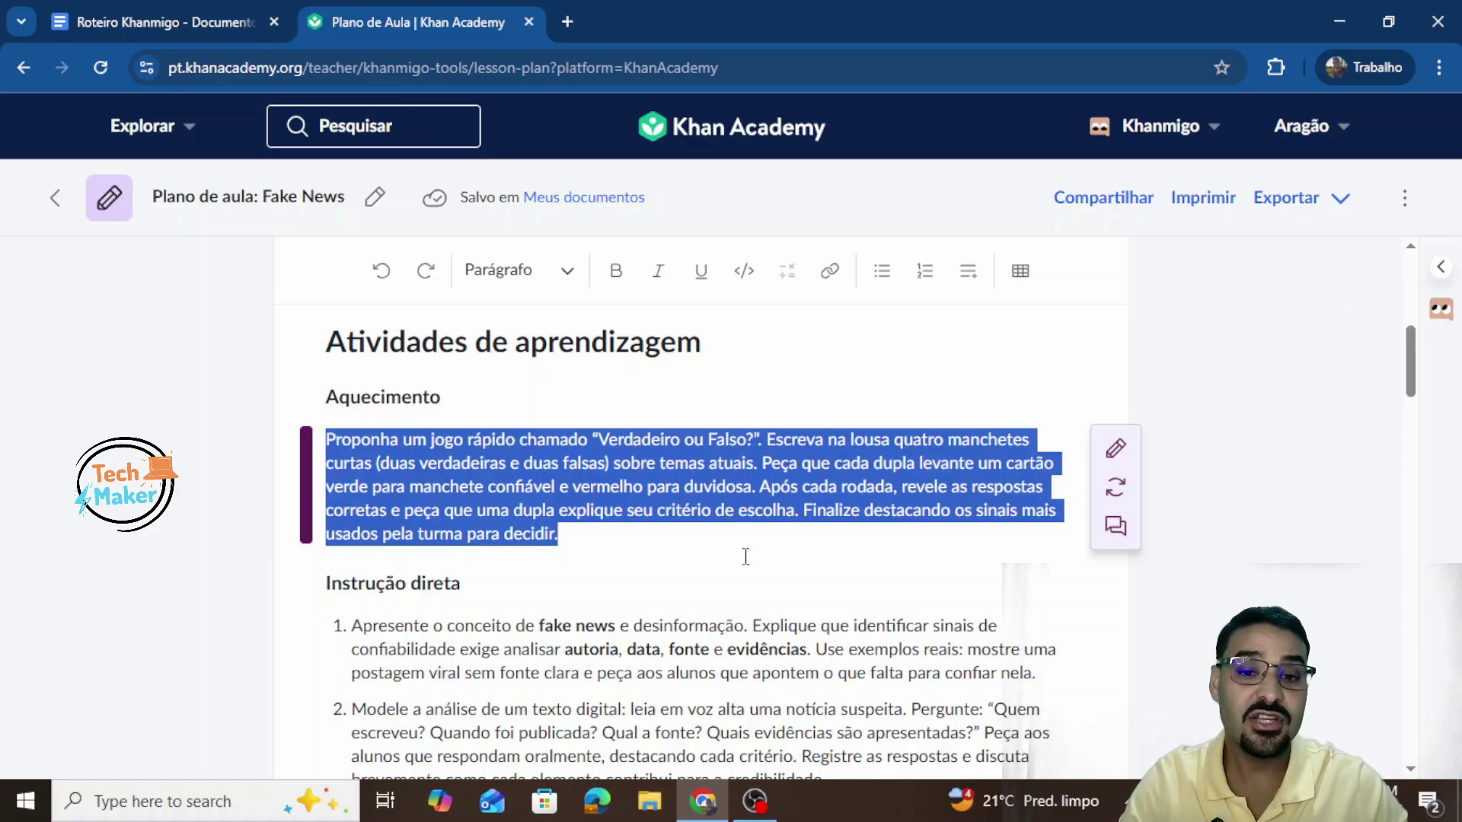
Step: Open the Khanmigo chat about the Aquecimento paragraph with Falar sobre isso and review the history of requested changes and replaced texts
click(1114, 527)
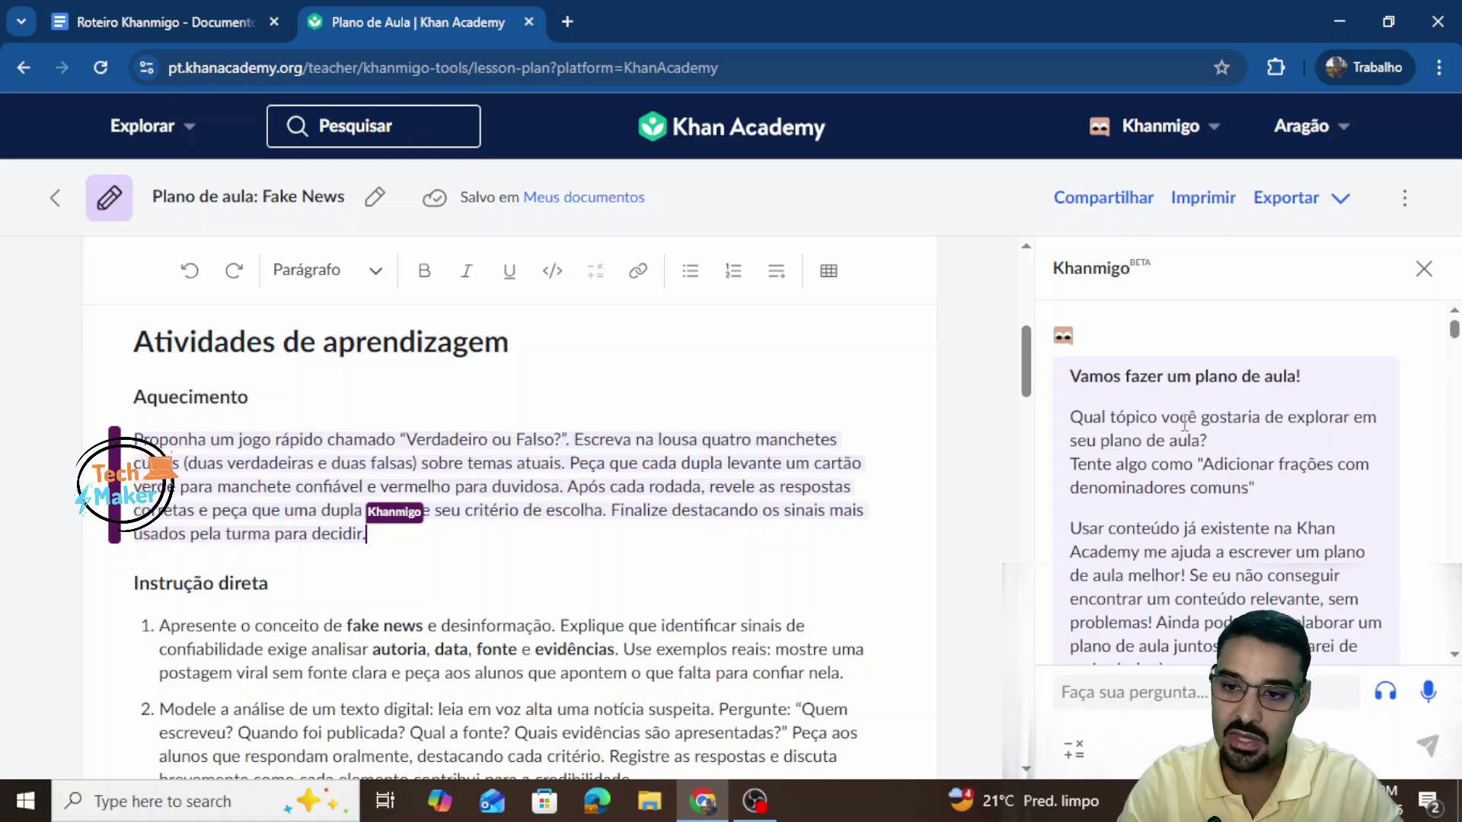
scroll(1185, 425, down, 4)
scroll(1173, 530, down, 15)
scroll(1167, 529, down, 4)
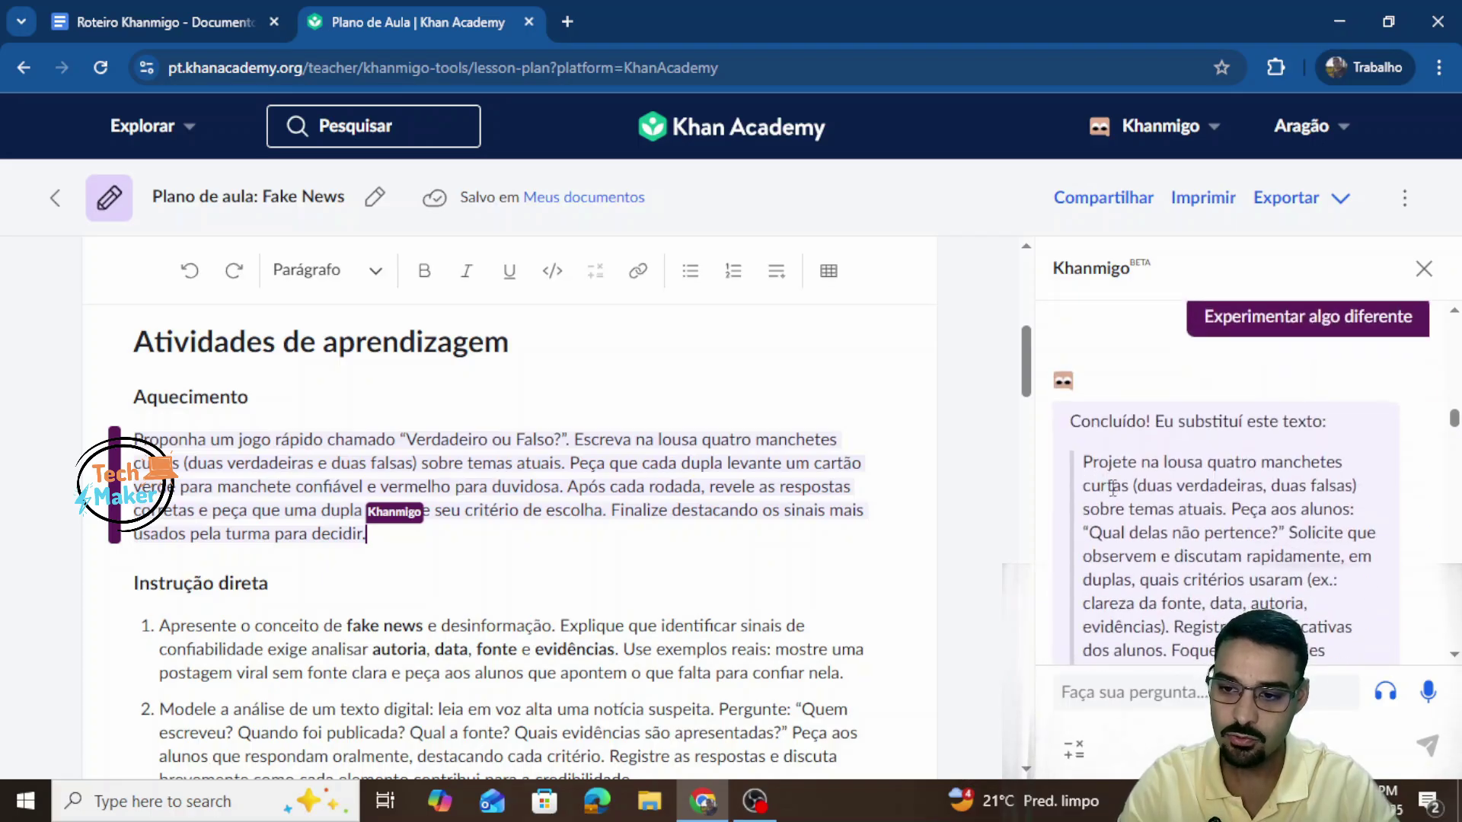
scroll(1257, 457, up, 1)
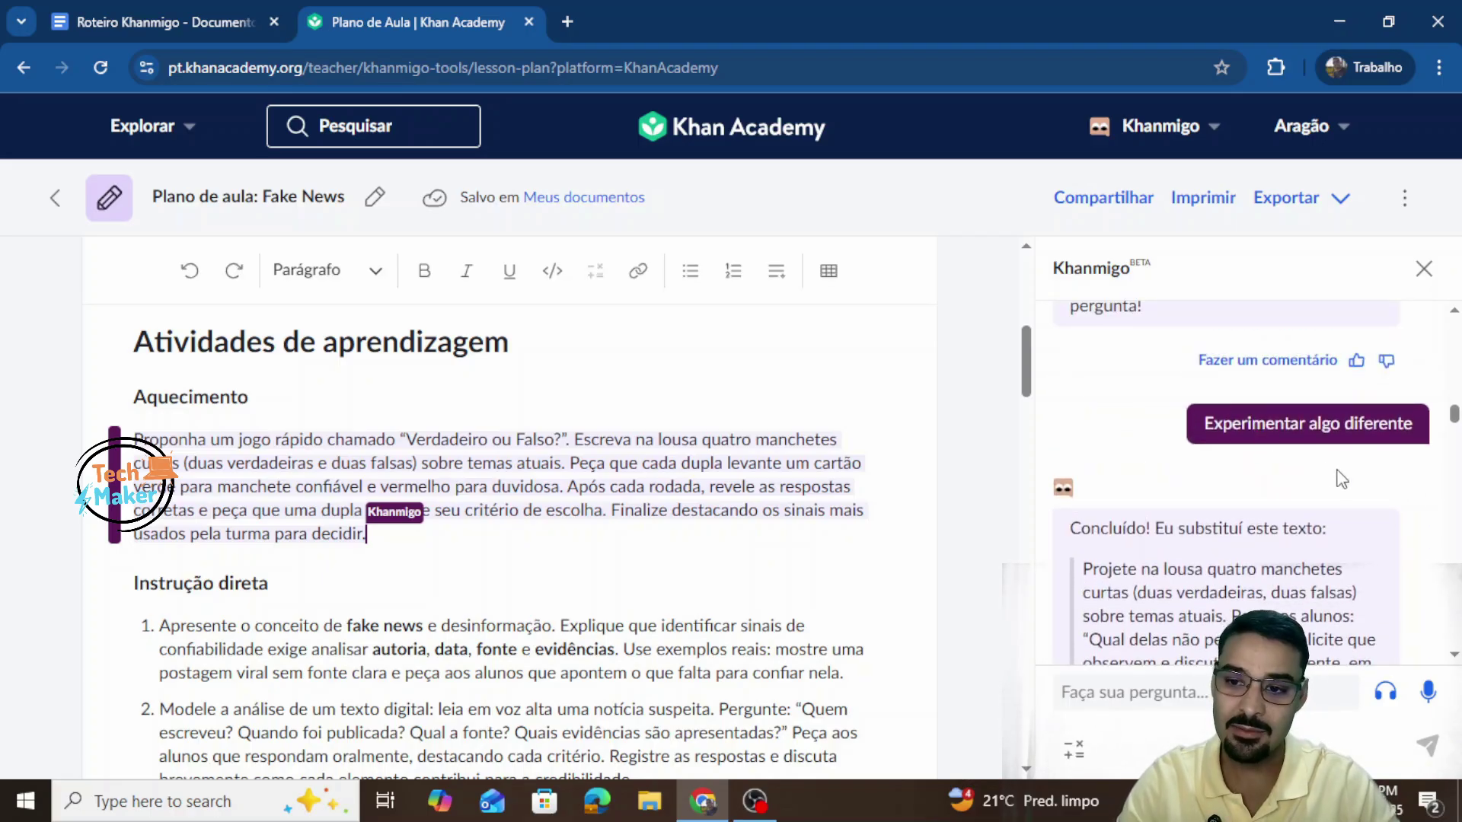
scroll(1128, 533, down, 2)
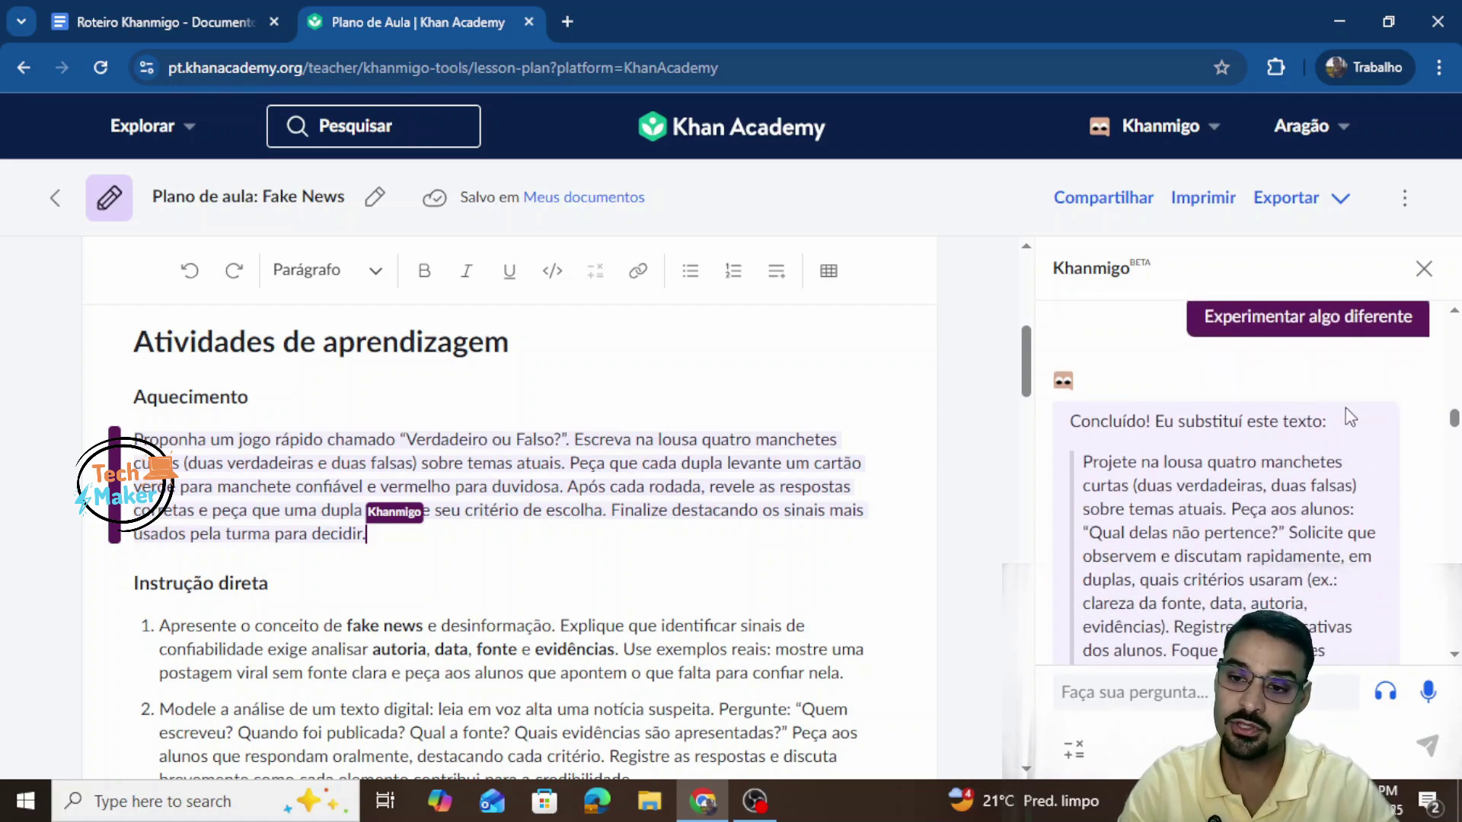
scroll(1294, 514, down, 6)
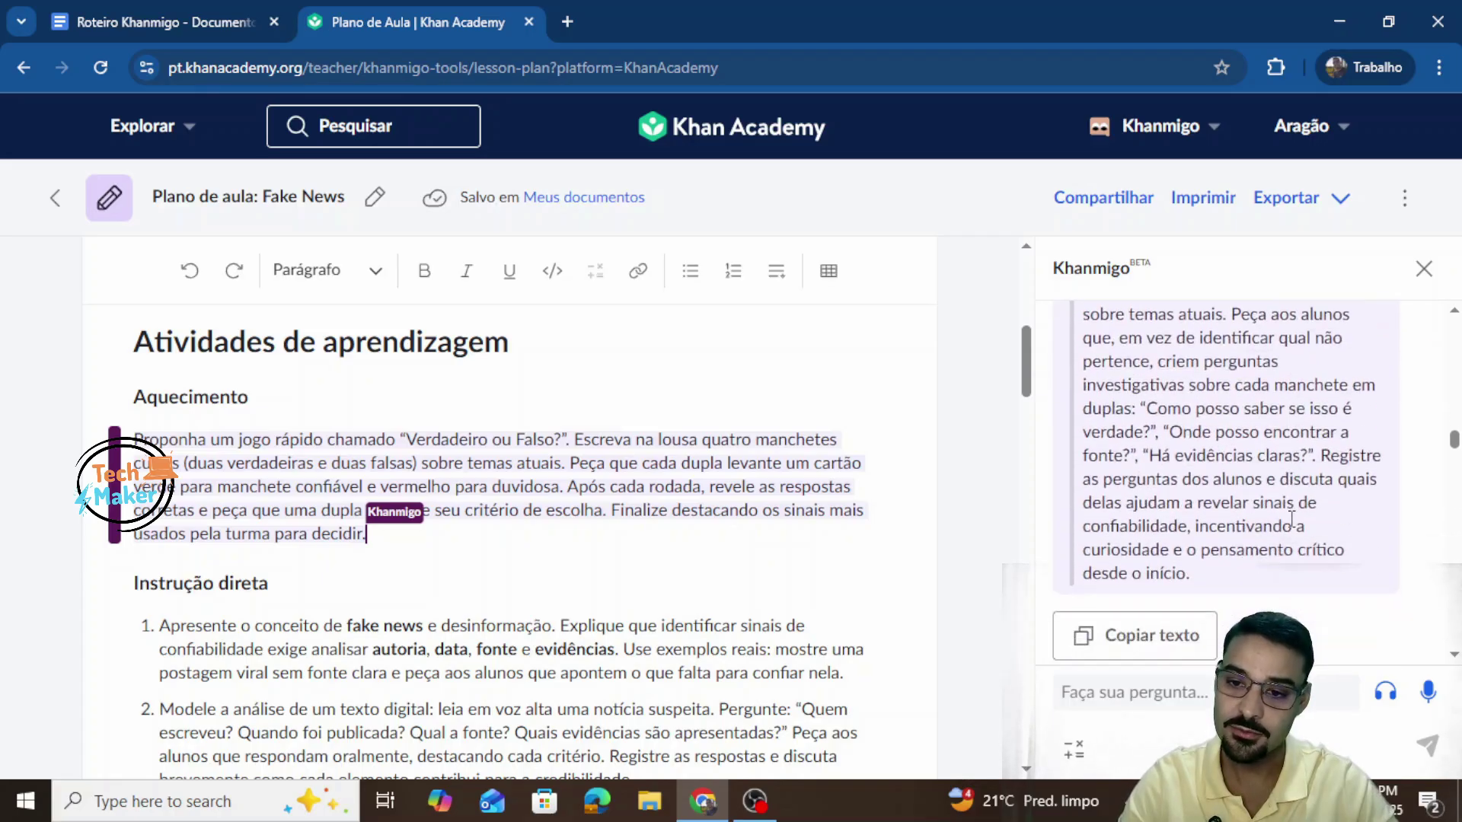
scroll(1293, 522, down, 4)
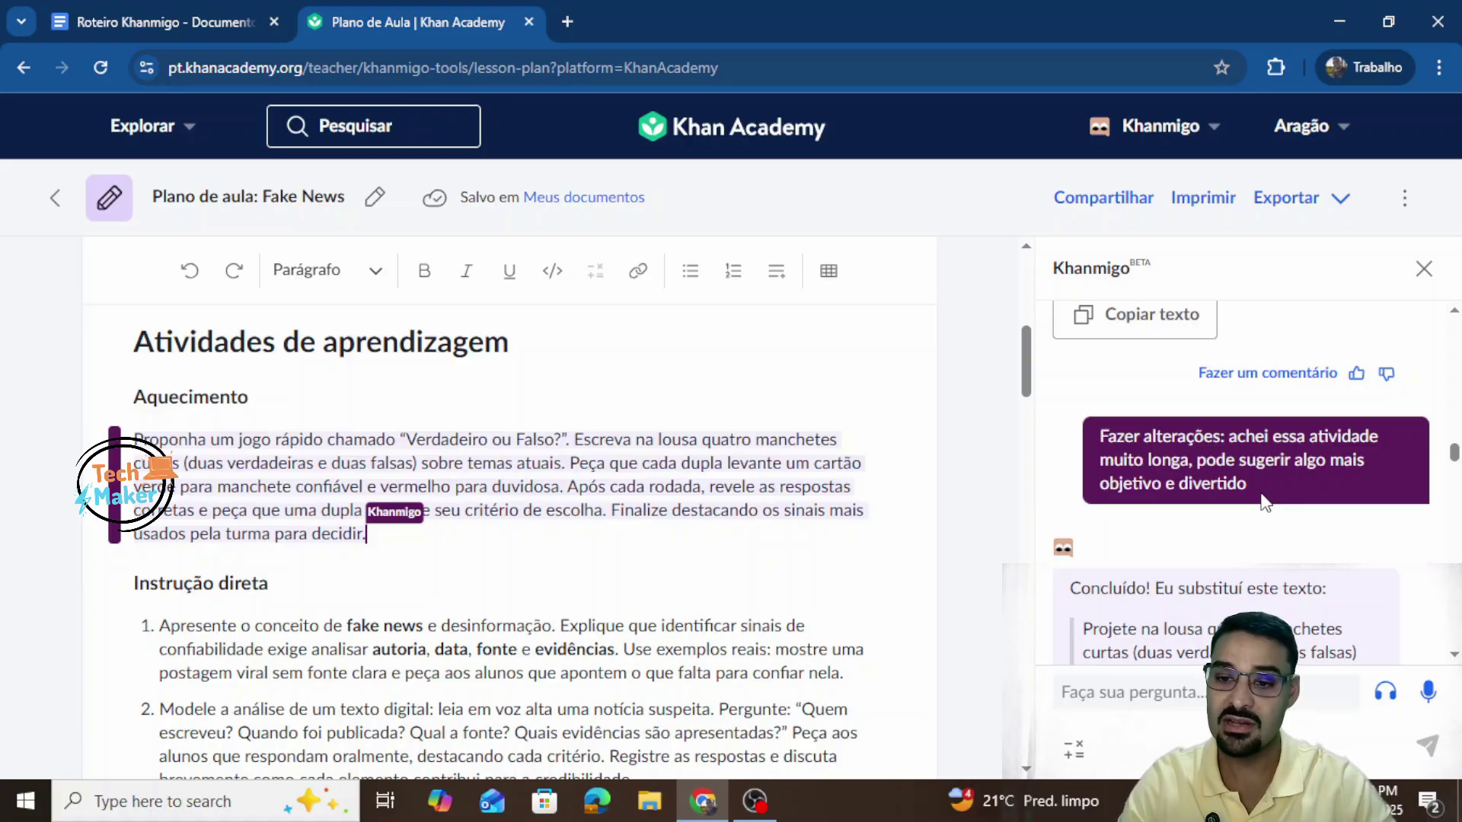
scroll(1268, 516, down, 4)
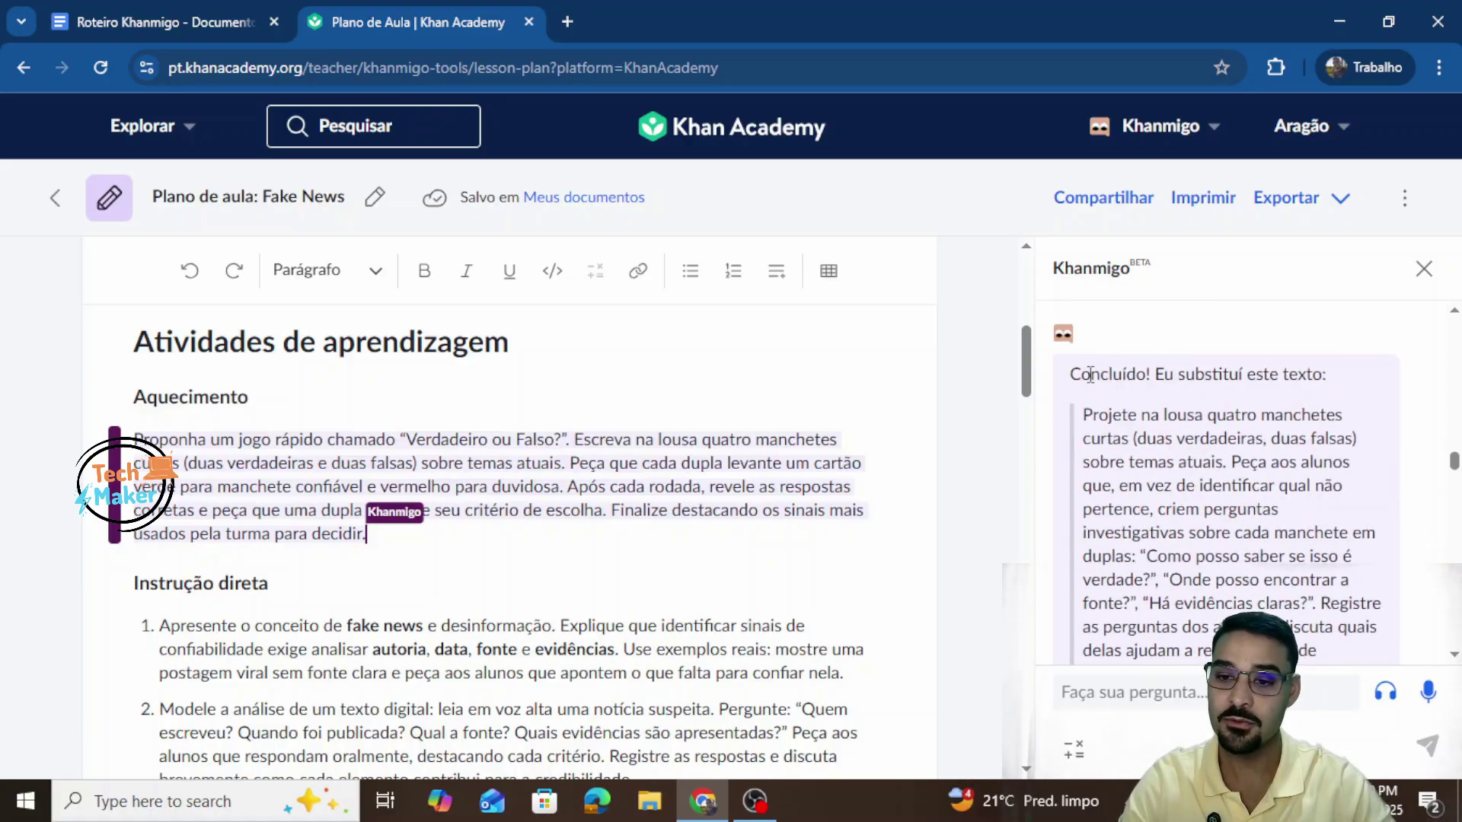
scroll(1134, 472, down, 5)
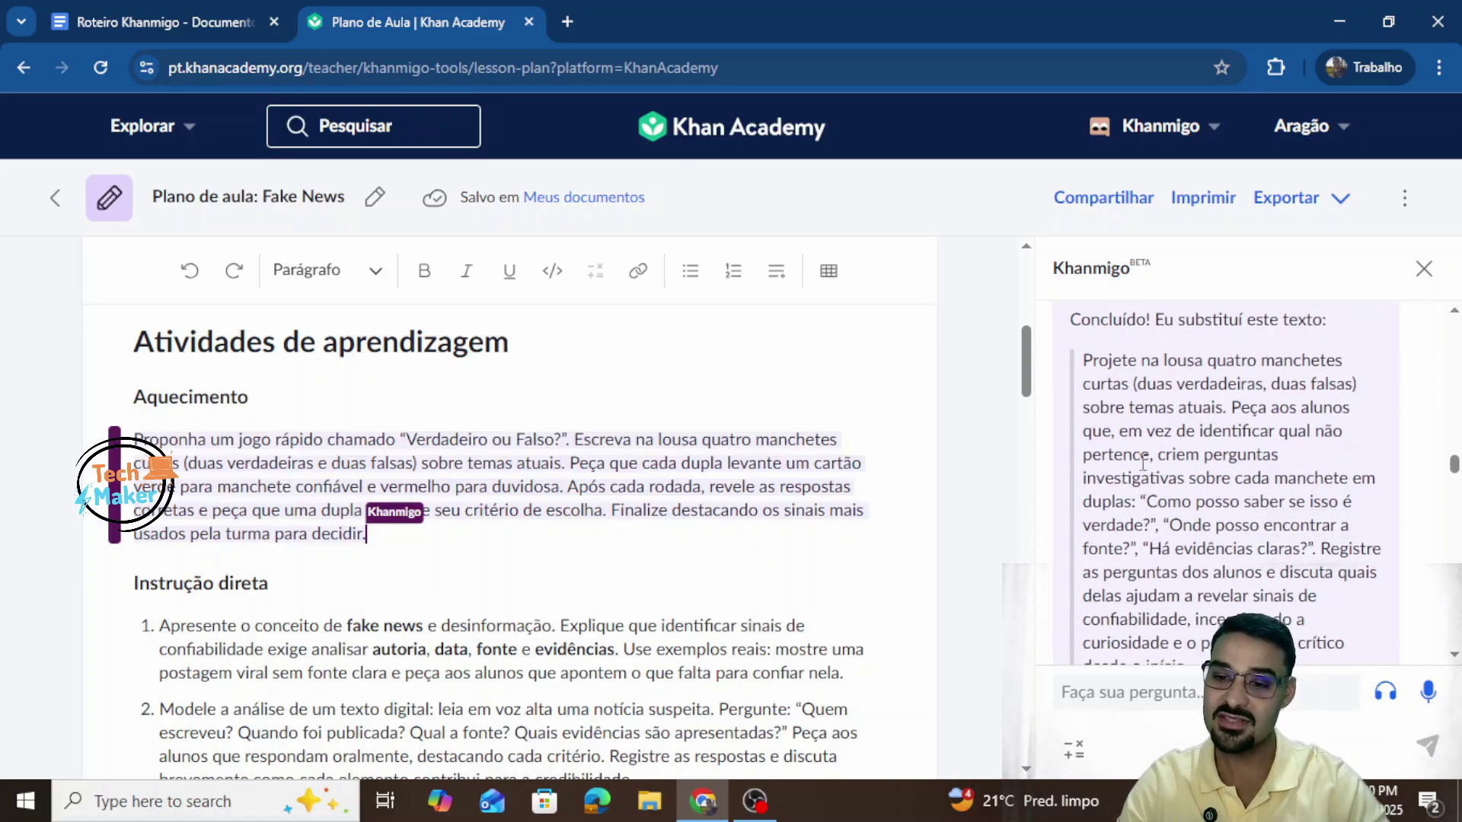
scroll(1133, 473, down, 8)
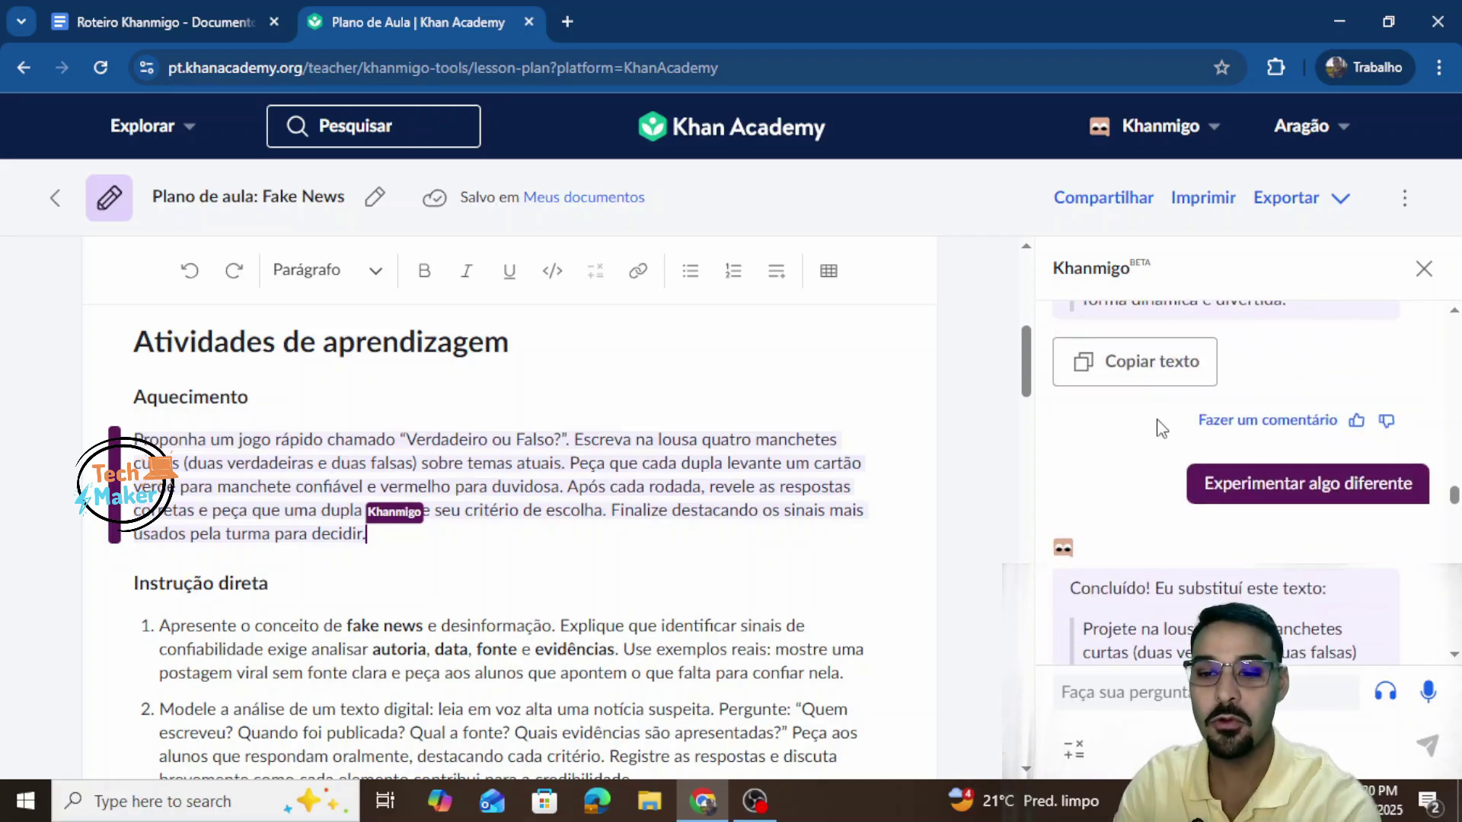
scroll(1181, 472, down, 4)
scroll(1238, 435, up, 2)
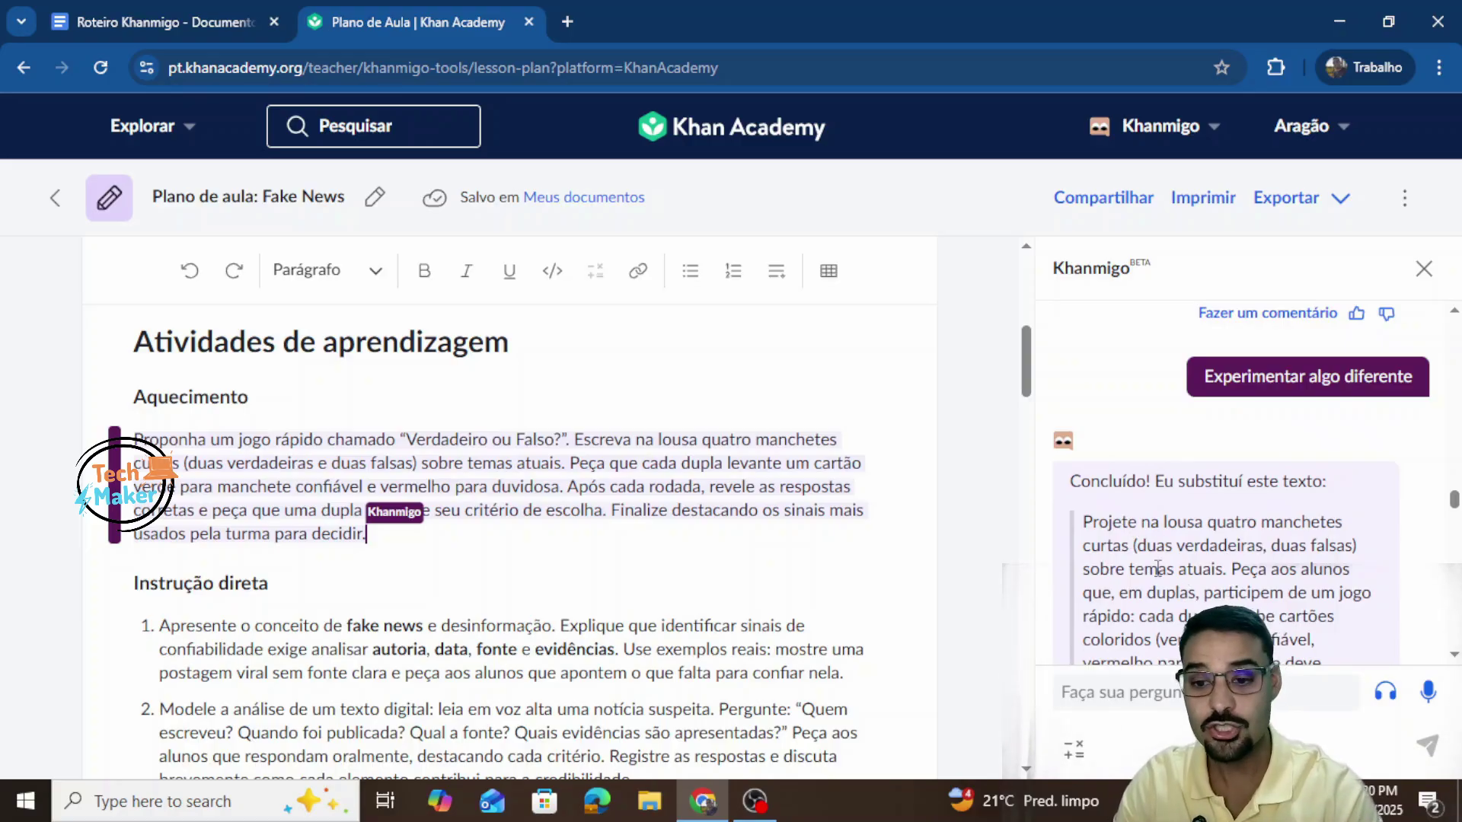
Step: Ask Khanmigo in the chat "você acha que essa aula está adequada para alunos do 6 ano" and view its reply
click(1151, 691)
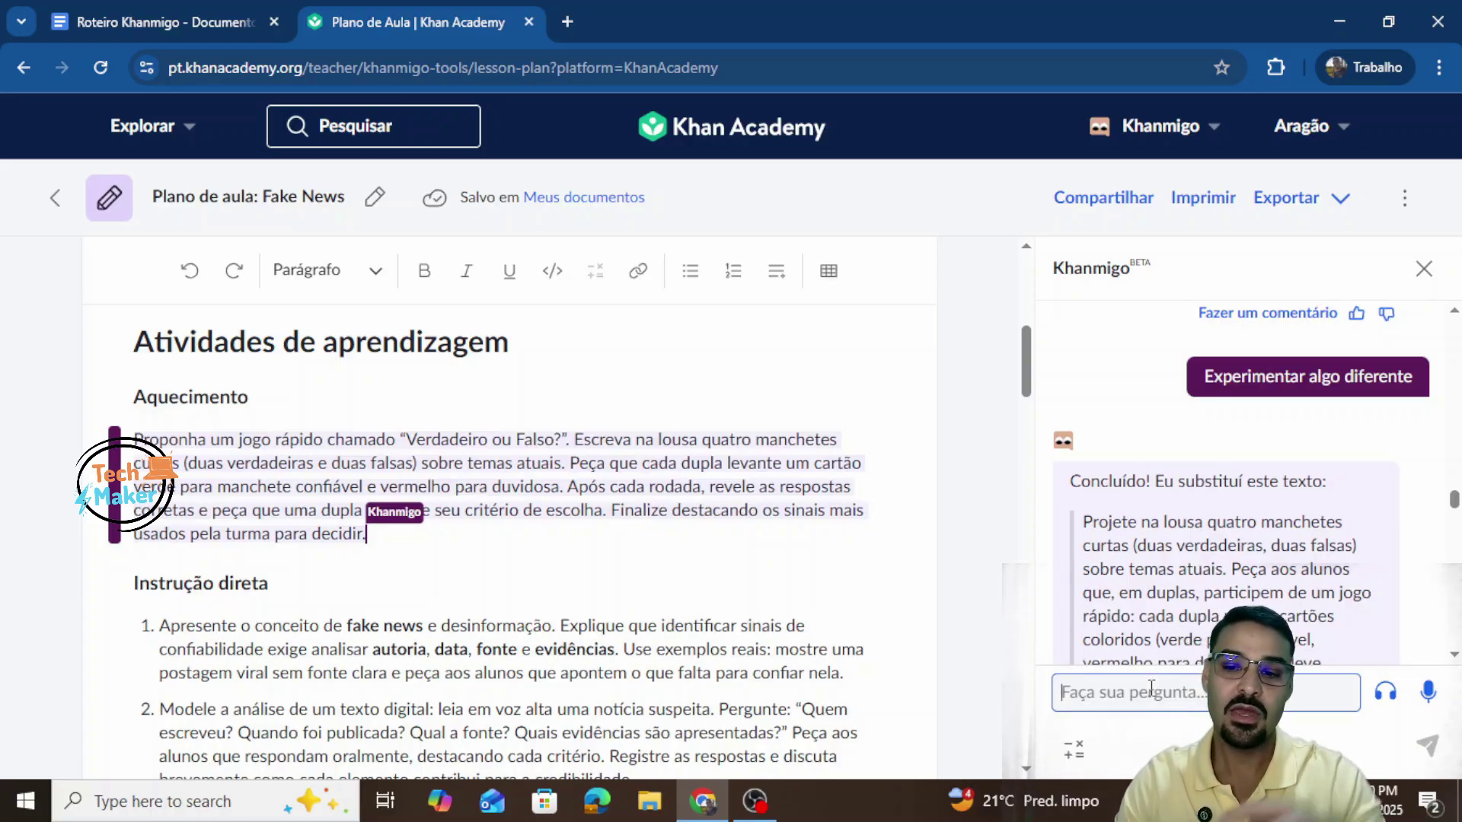
text(você ac)
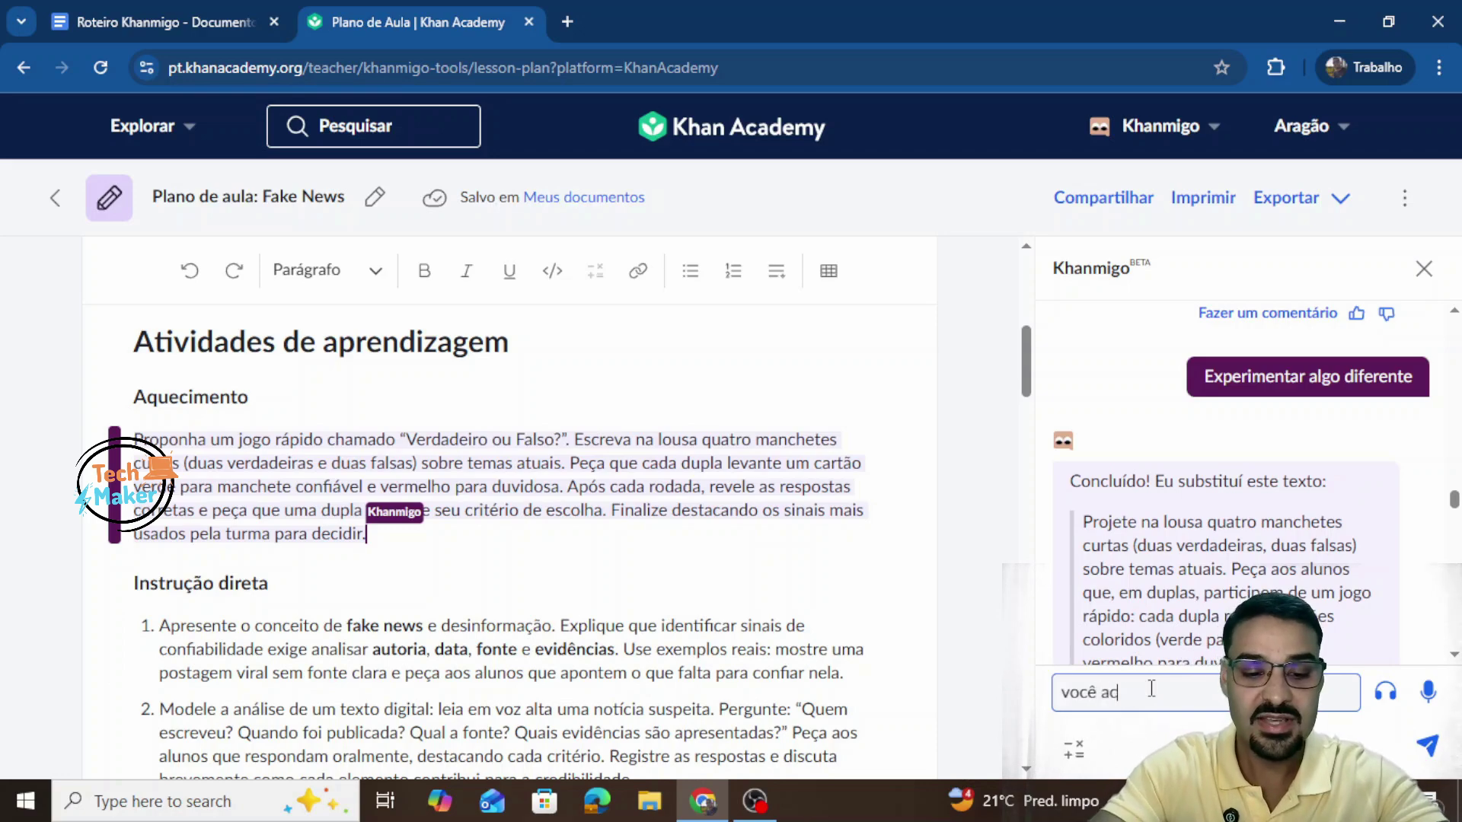
text(ha que essa a)
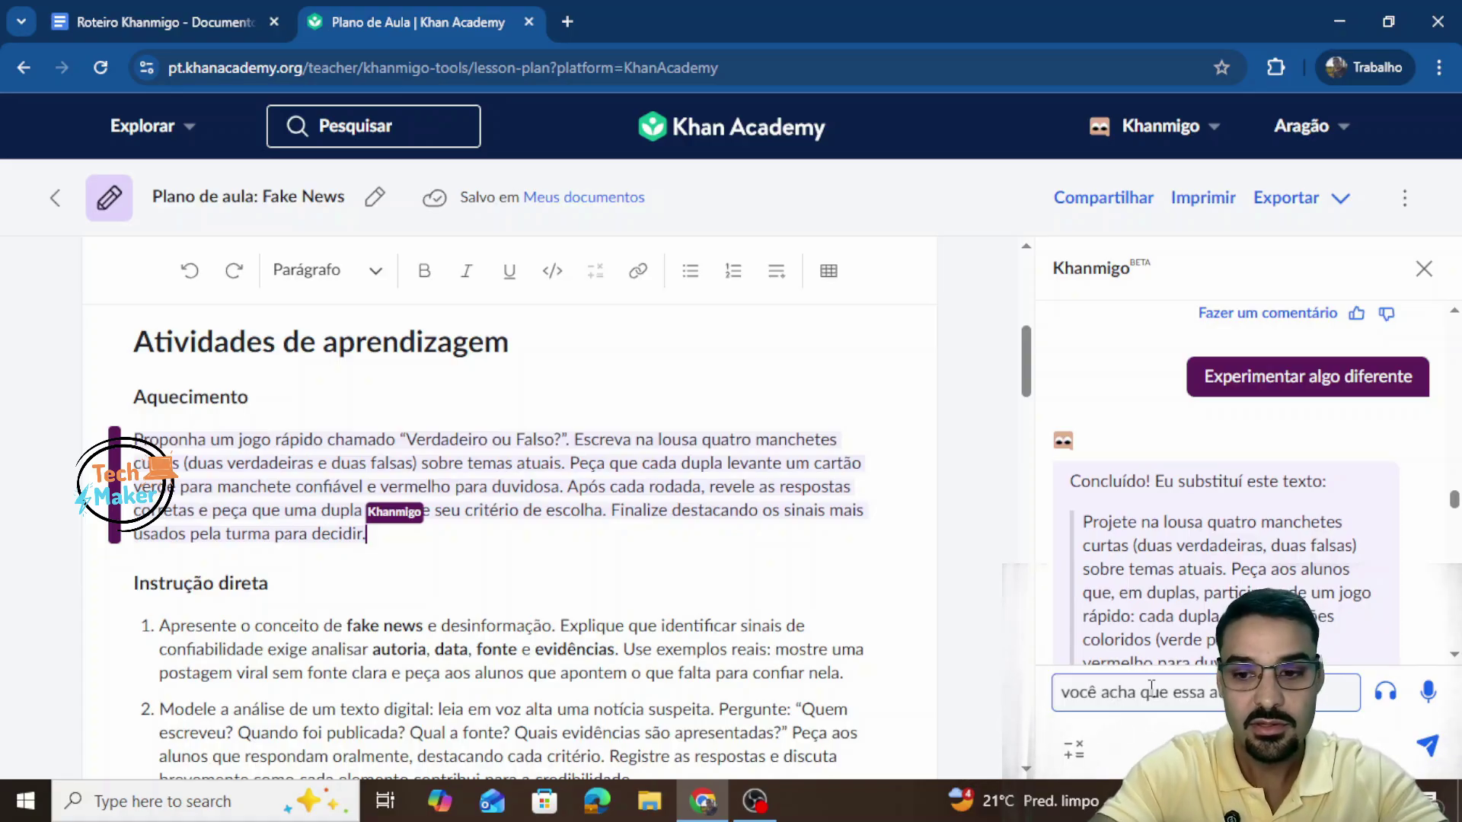
text(uadequada para a)
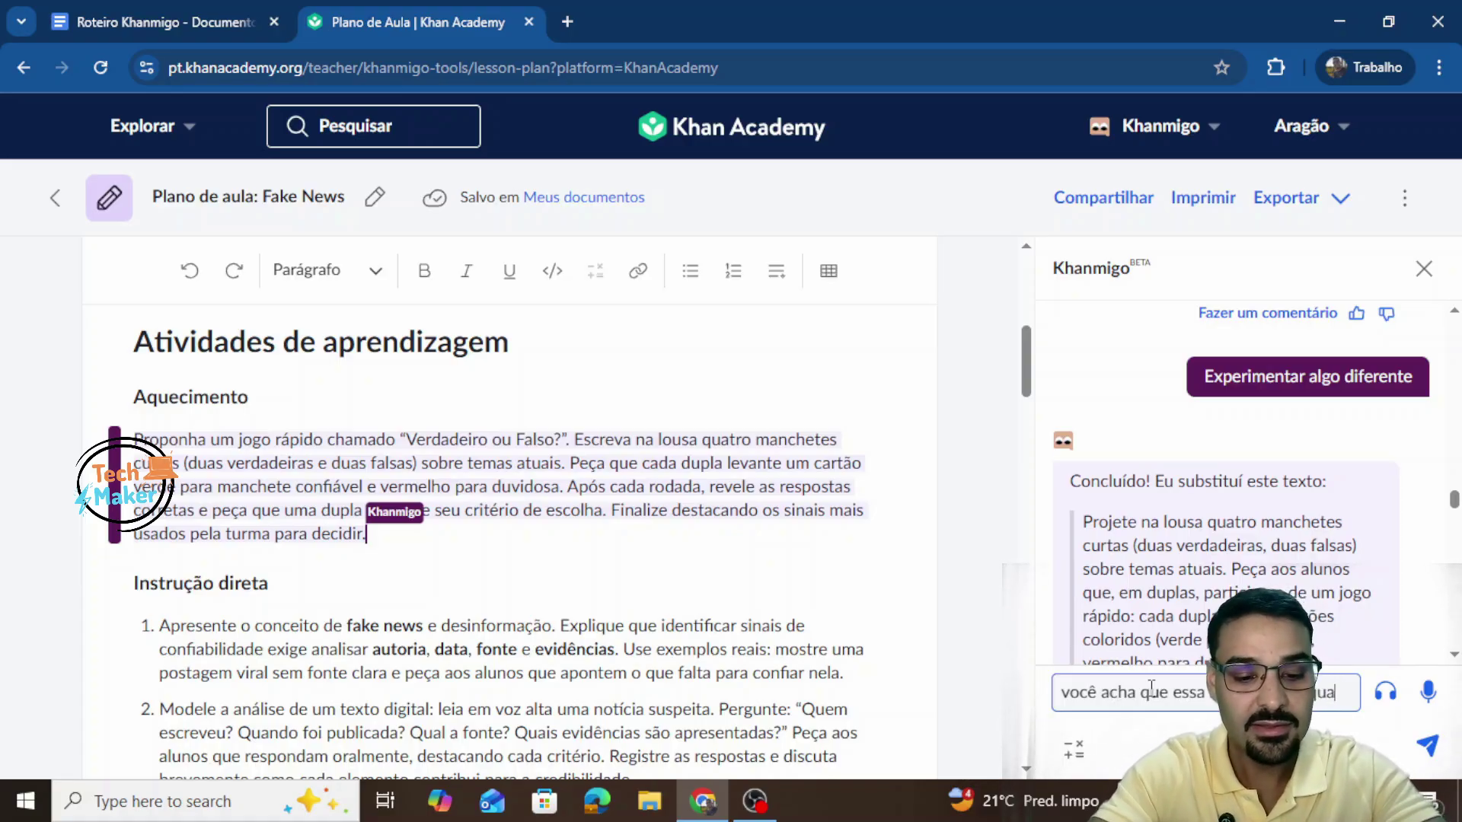
text(luno)
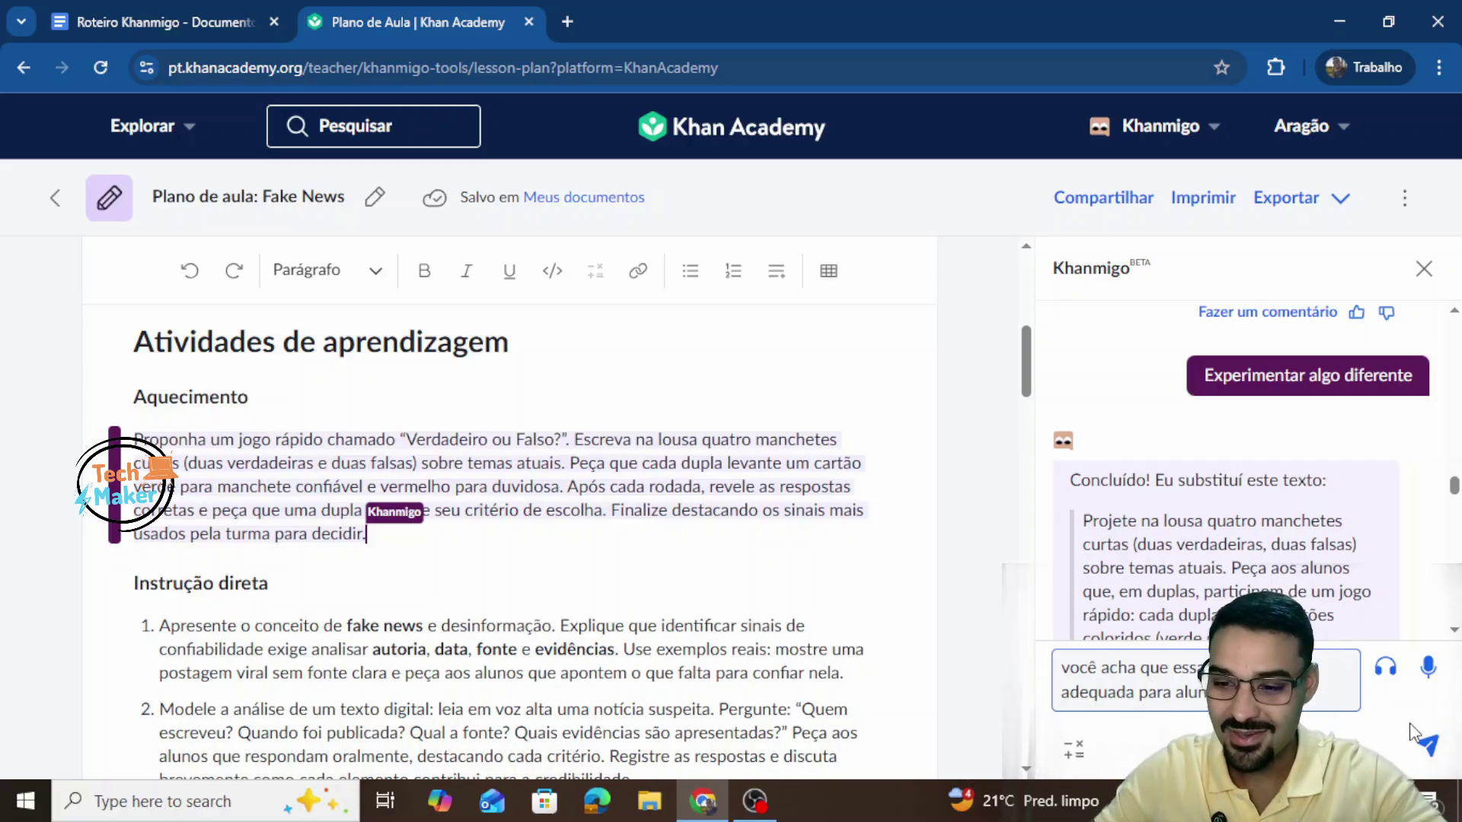
click(1426, 746)
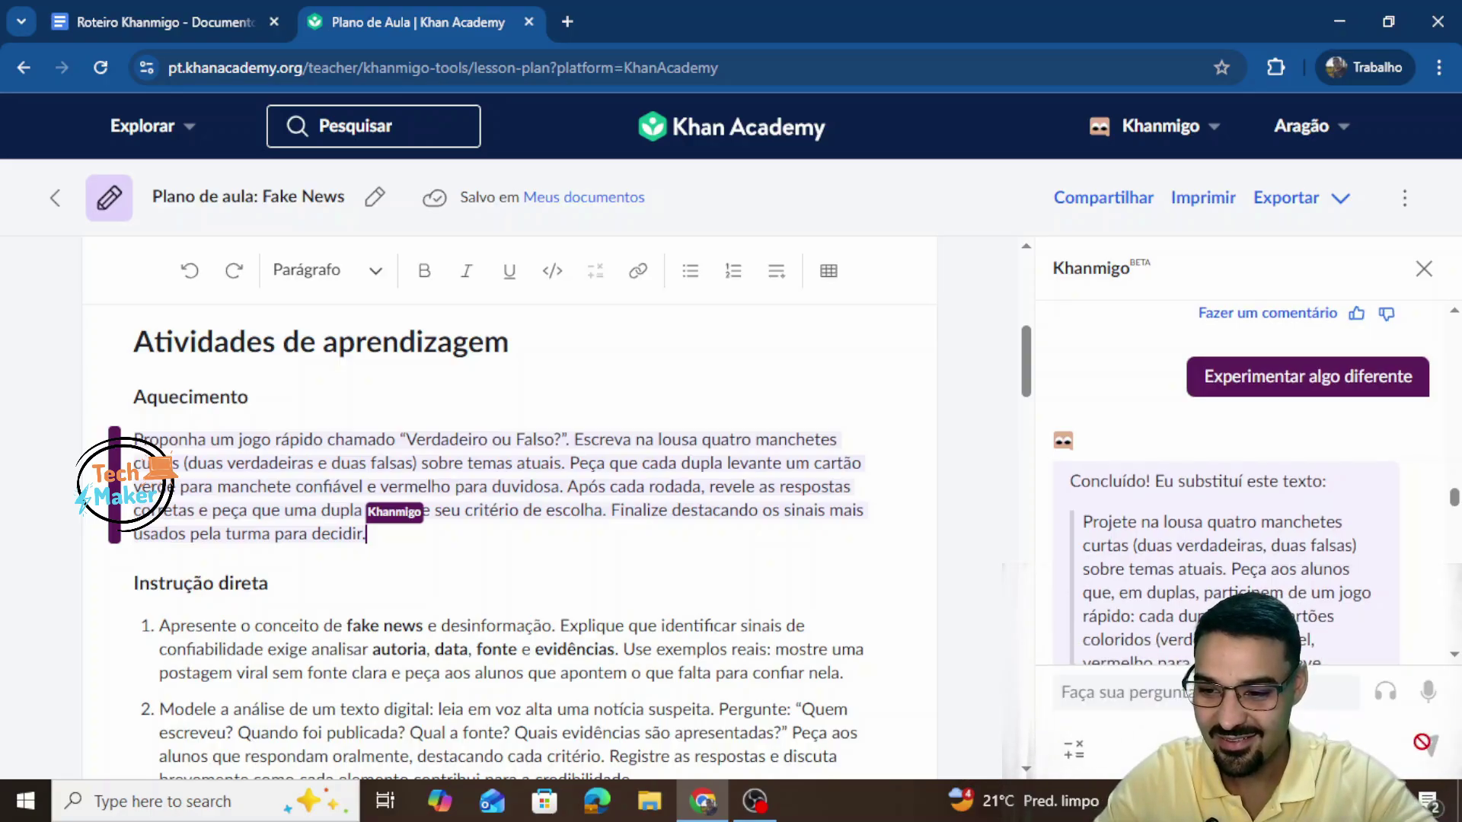
scroll(1292, 623, down, 5)
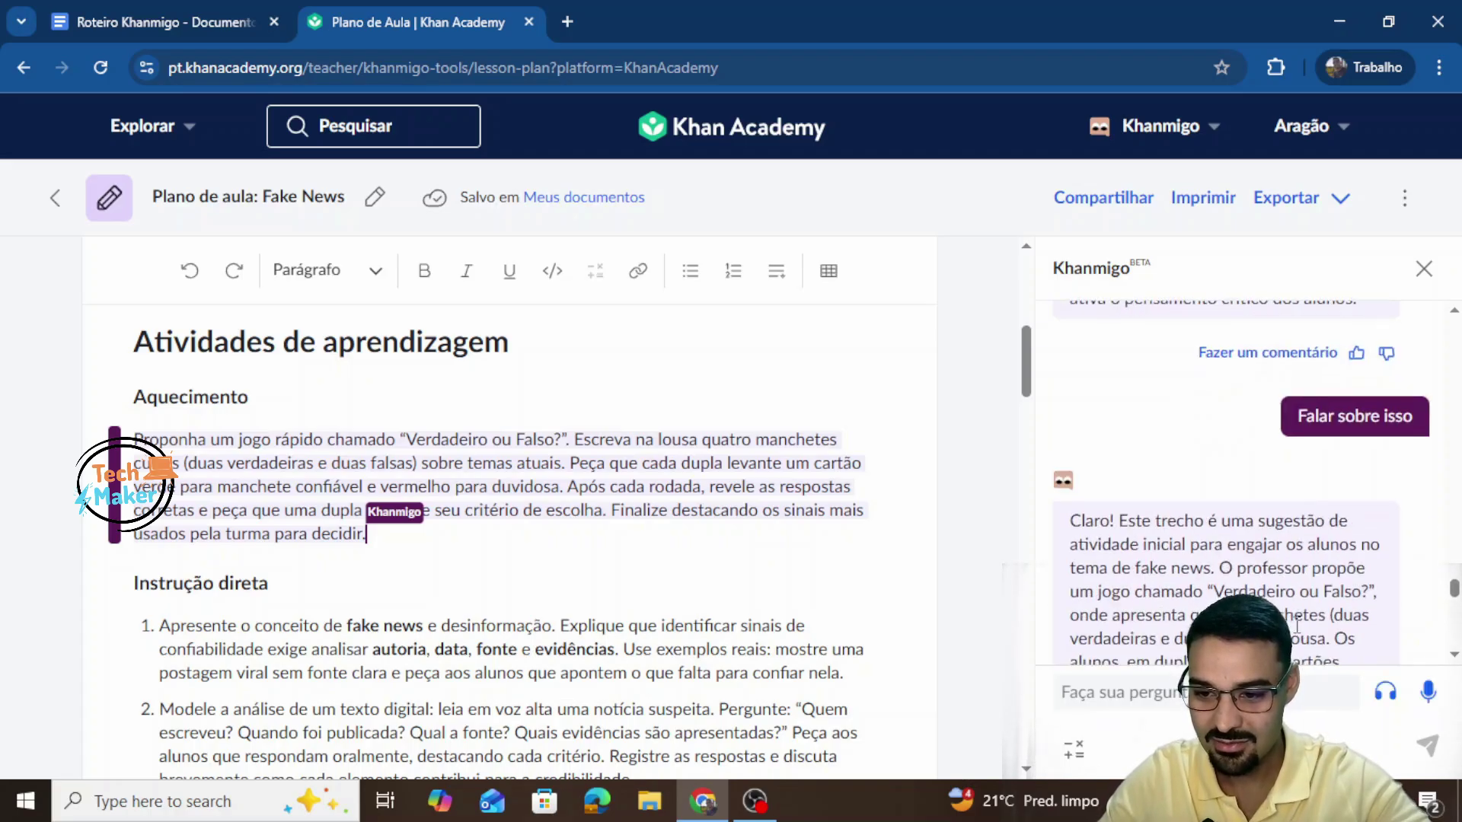
scroll(1384, 568, up, 6)
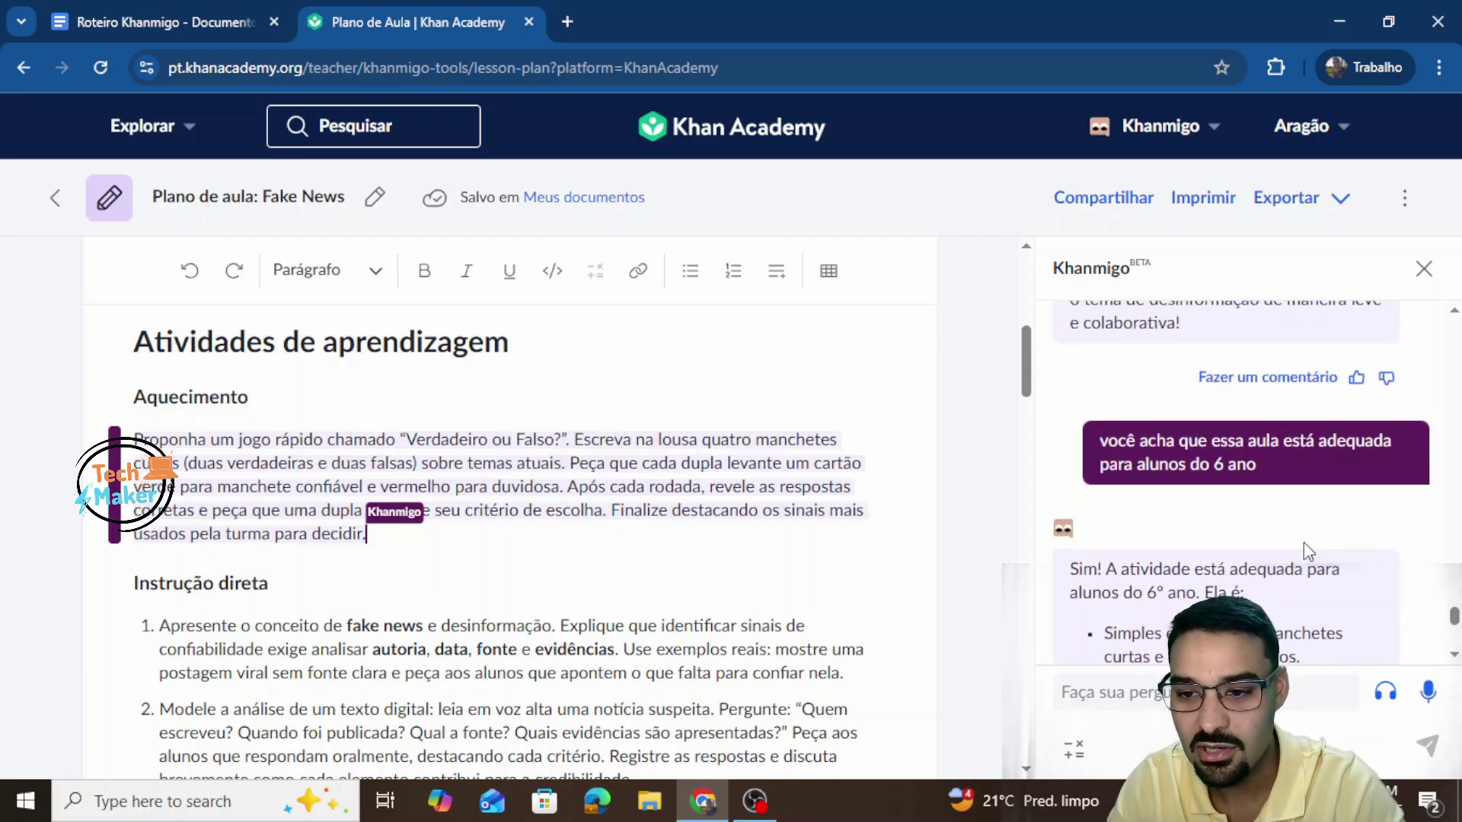
Step: Read through Khanmigo's reply about whether the activity suits 6º ano students and close the chat
scroll(1304, 545, down, 3)
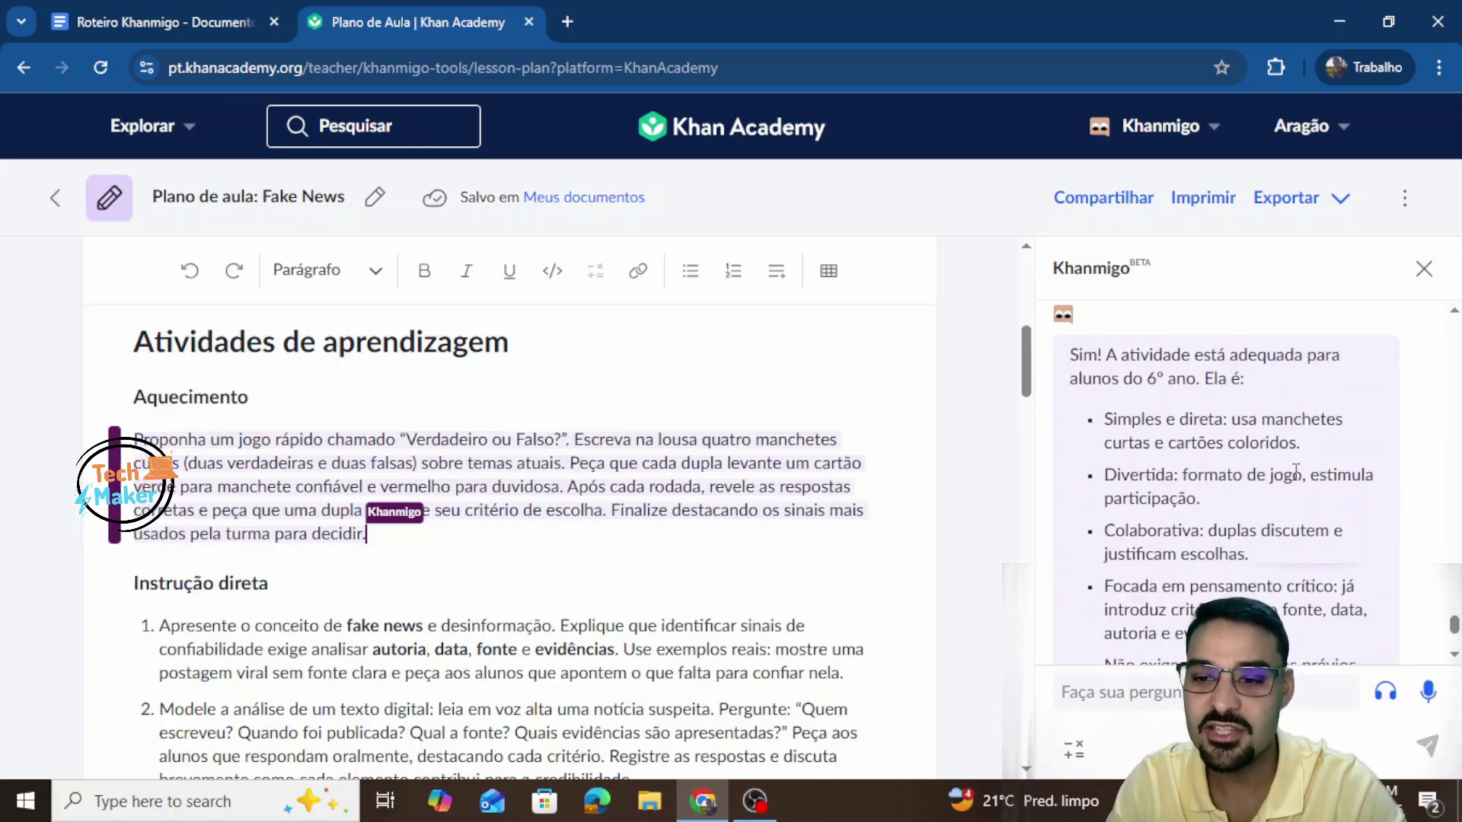
scroll(1244, 509, down, 1)
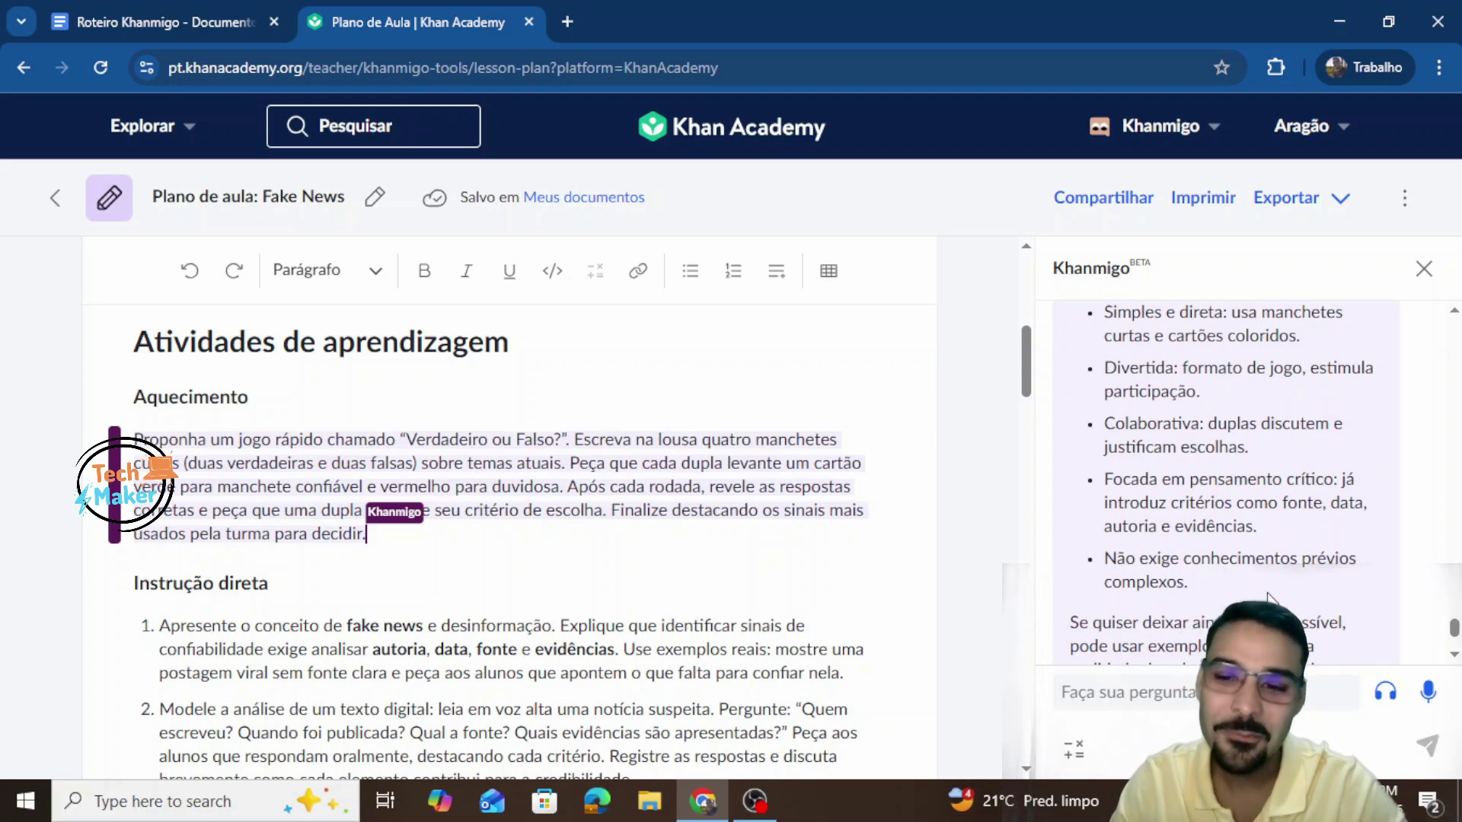
scroll(1249, 602, down, 3)
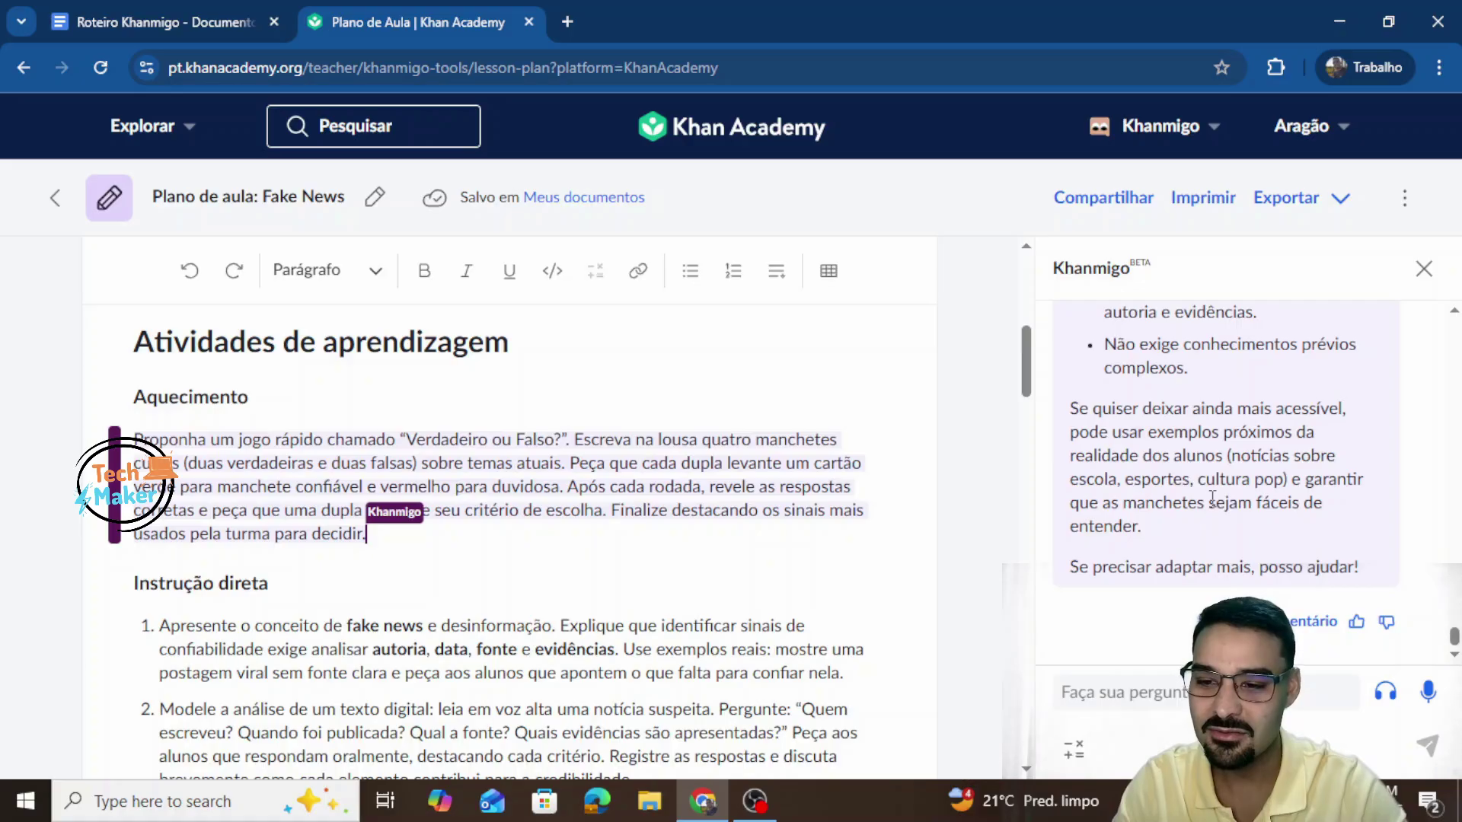
click(1424, 269)
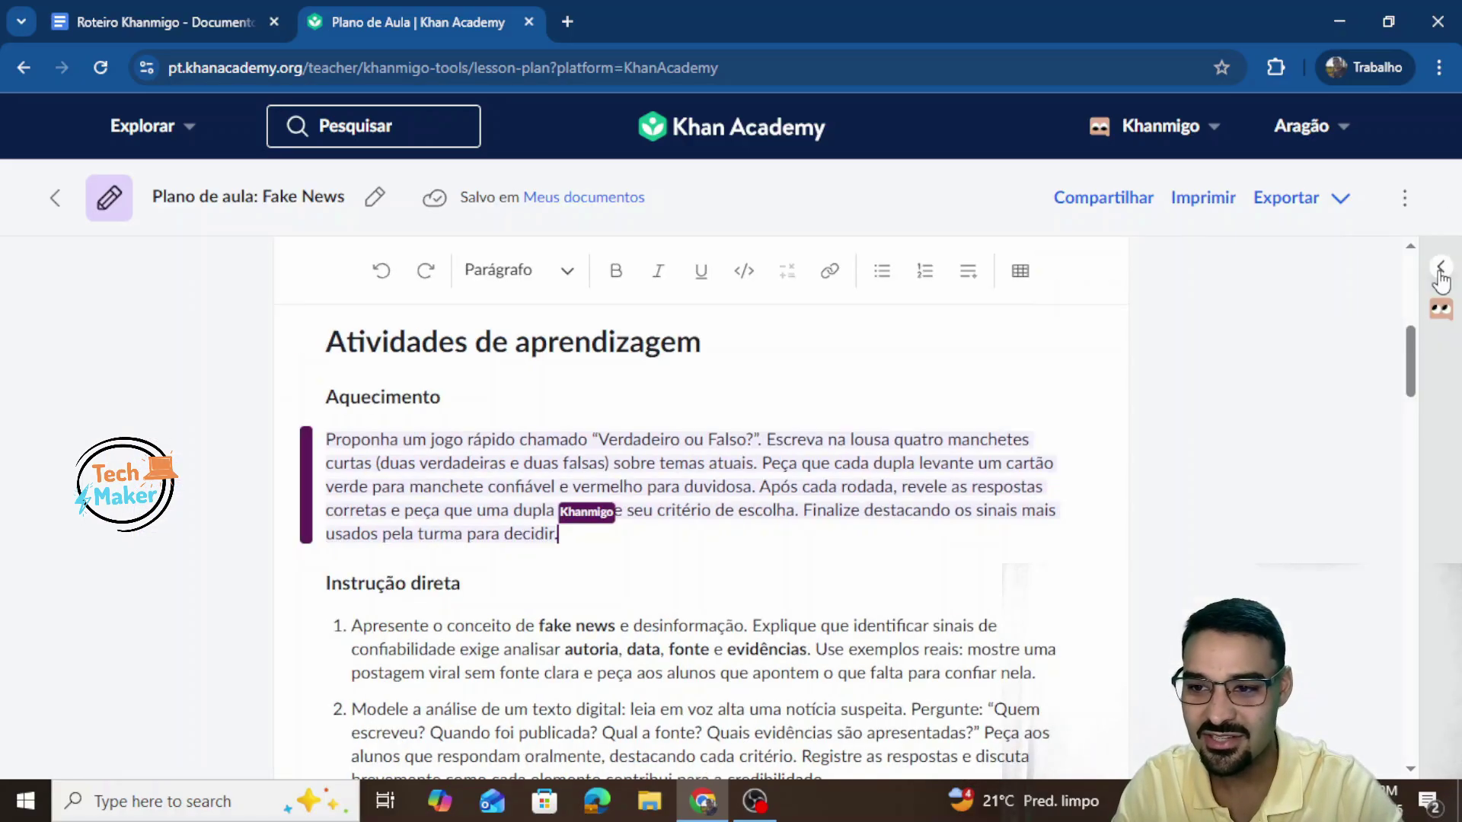
Step: Delete "meme" from the list of formats in the first bullet under Prática orientada, ending the sentence after "imagem com legenda"
scroll(821, 600, down, 1)
scroll(821, 599, down, 1)
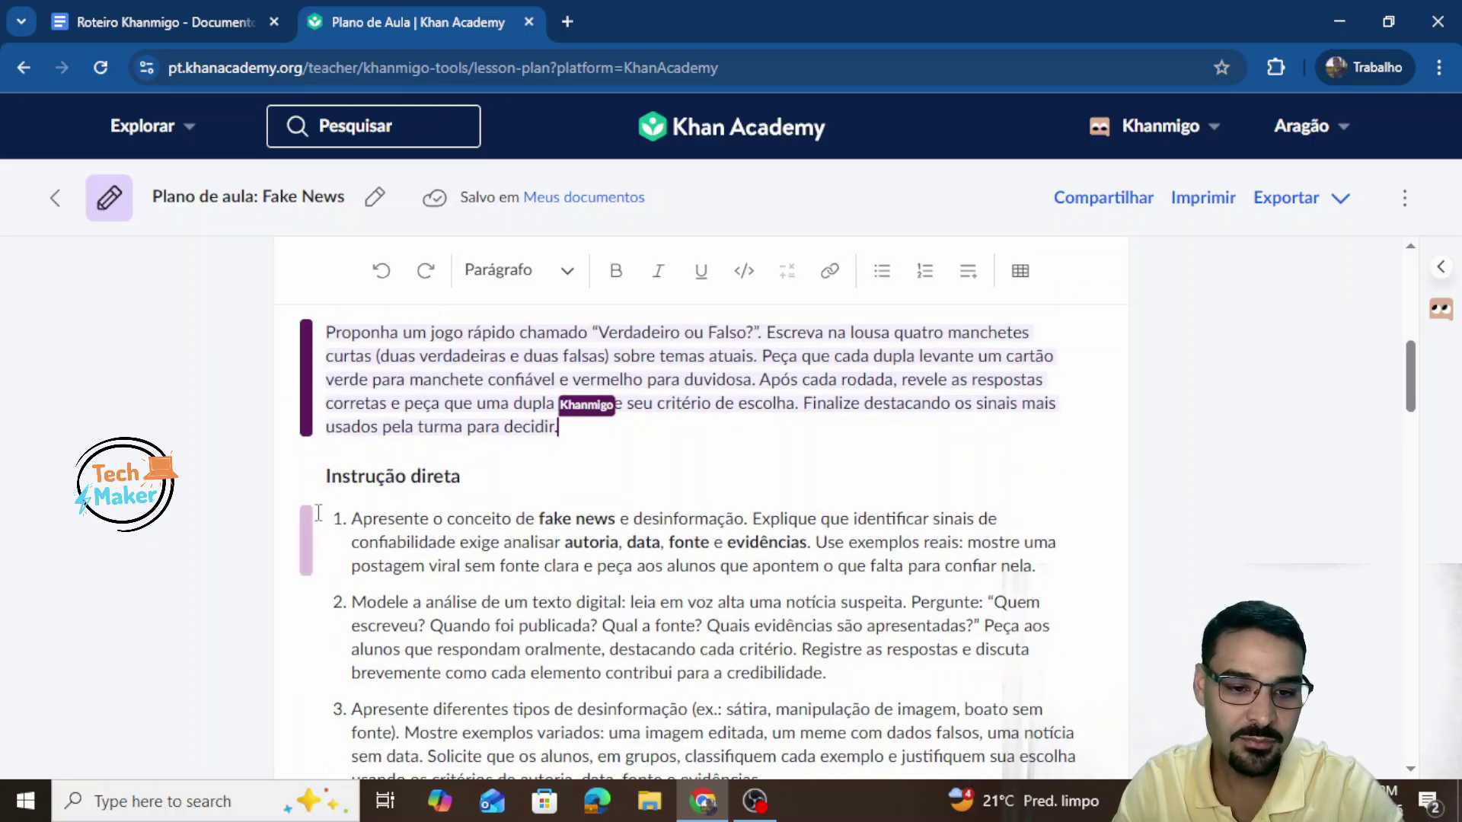
click(437, 533)
scroll(371, 554, down, 5)
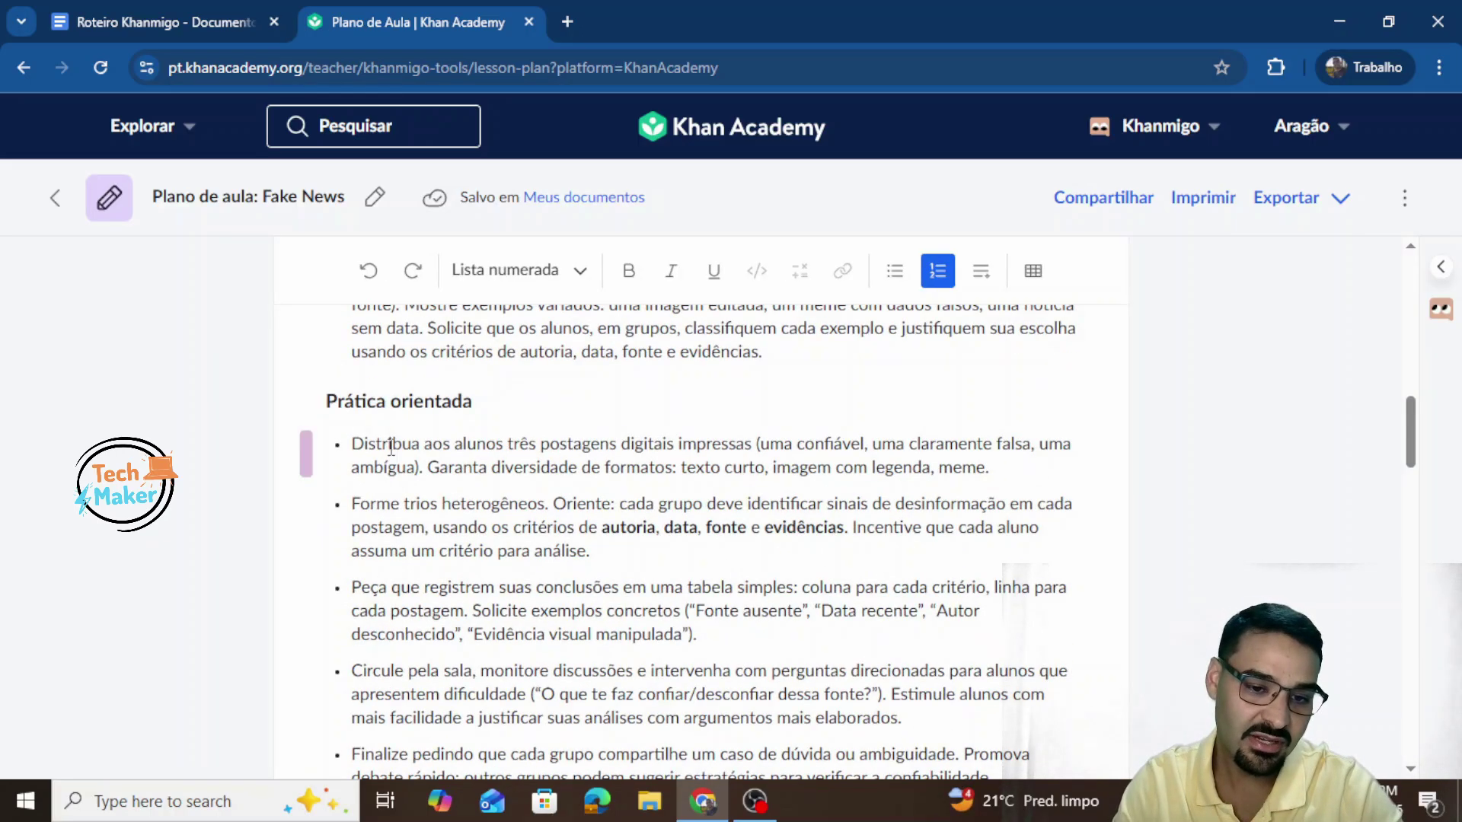
scroll(381, 487, up, 3)
click(424, 513)
scroll(425, 515, down, 1)
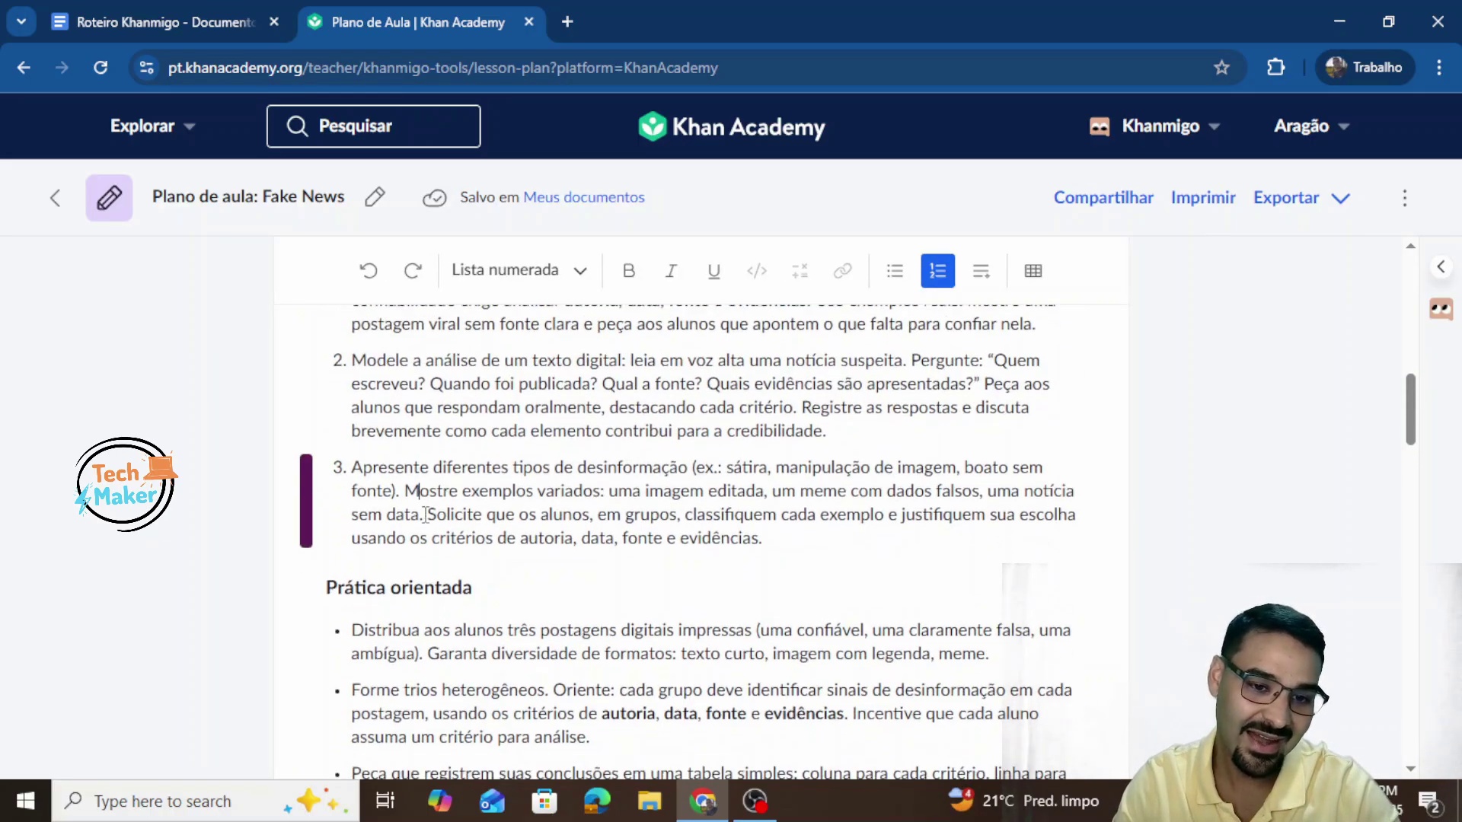
click(434, 576)
click(1037, 593)
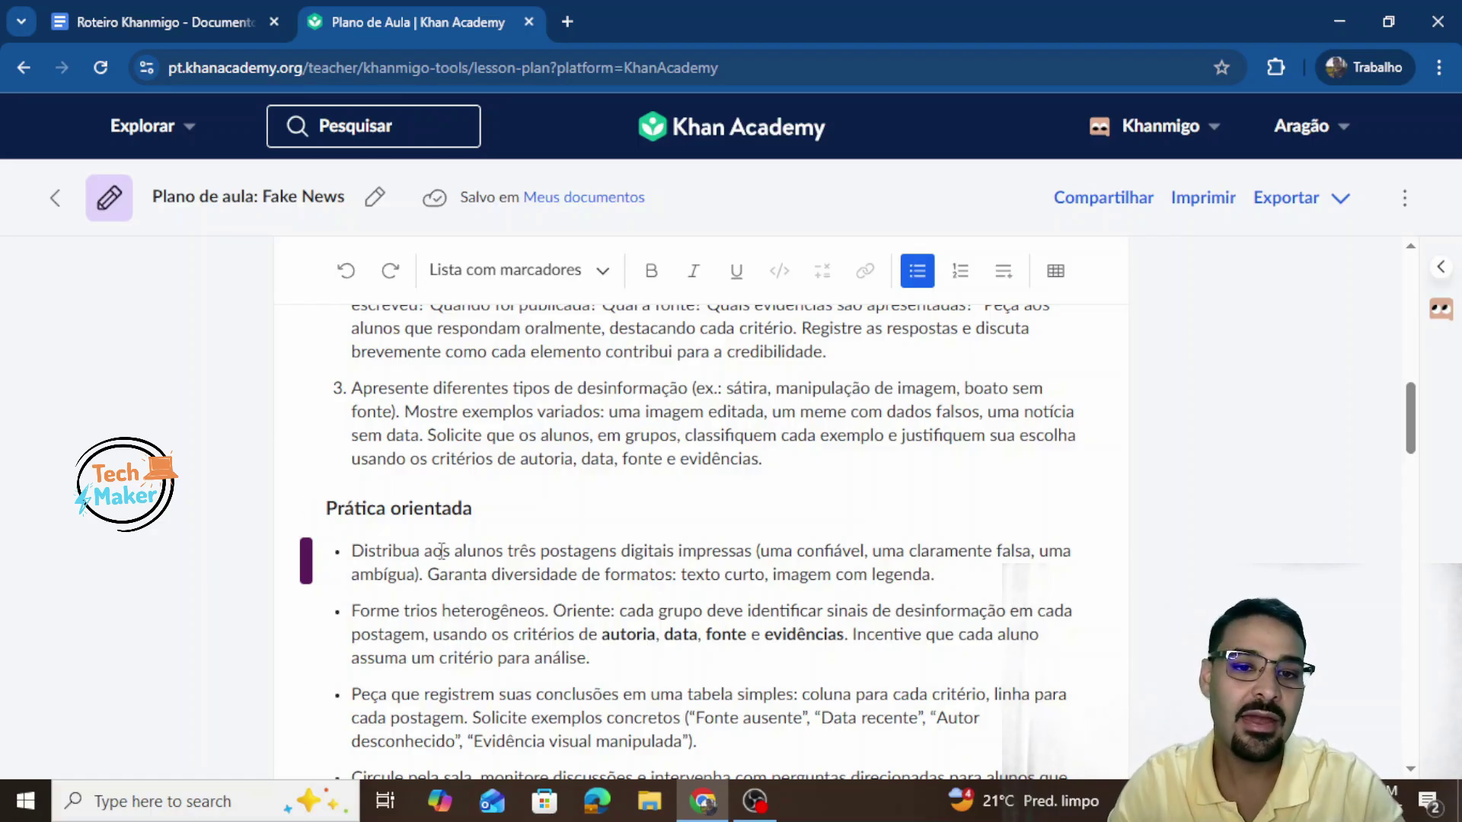
Step: Leave the Fake News lesson plan and open the Gerador de Blooket from the Khanmigo tools
scroll(824, 531, up, 12)
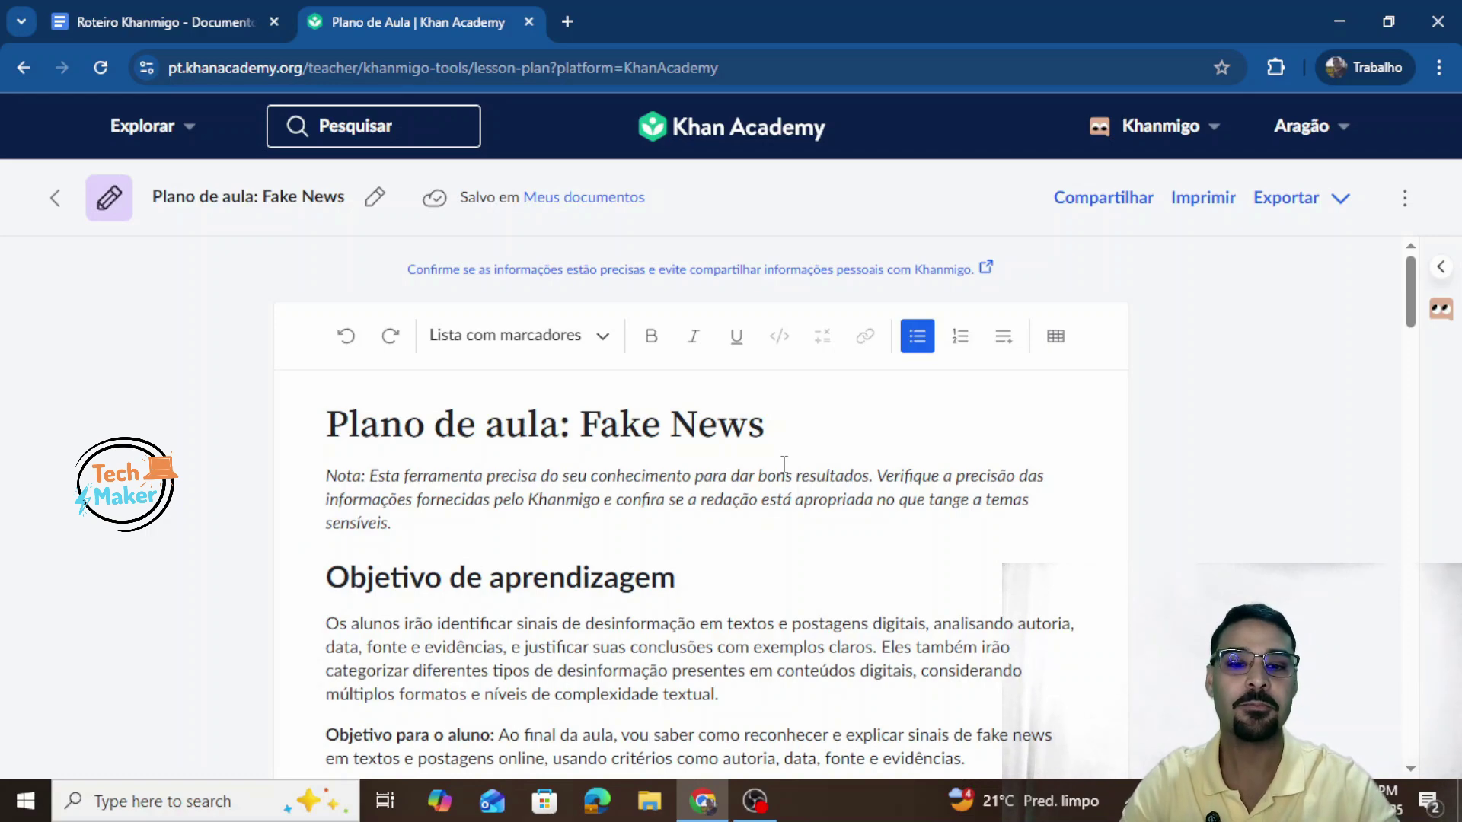
click(68, 213)
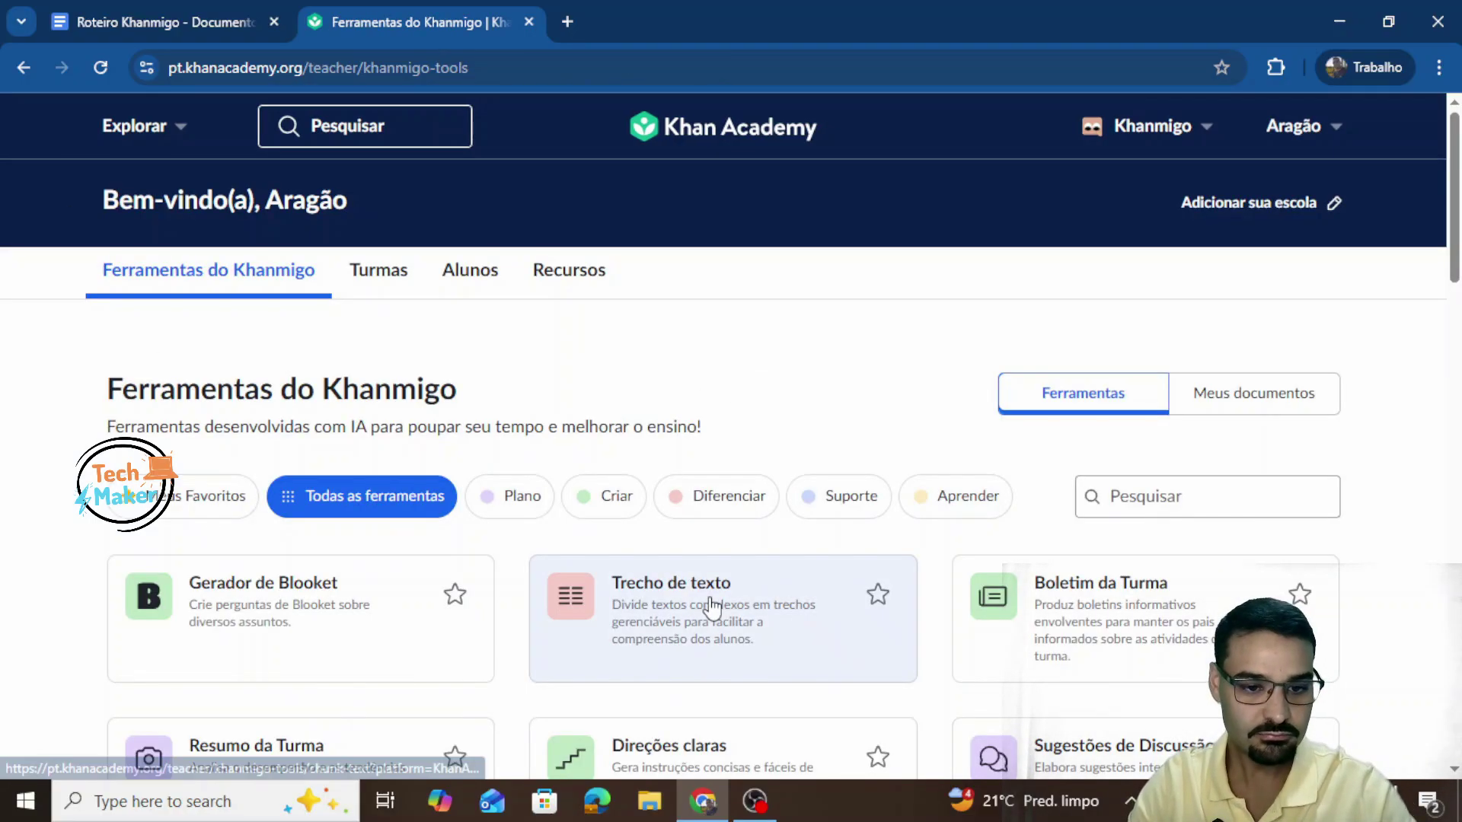
scroll(712, 607, down, 1)
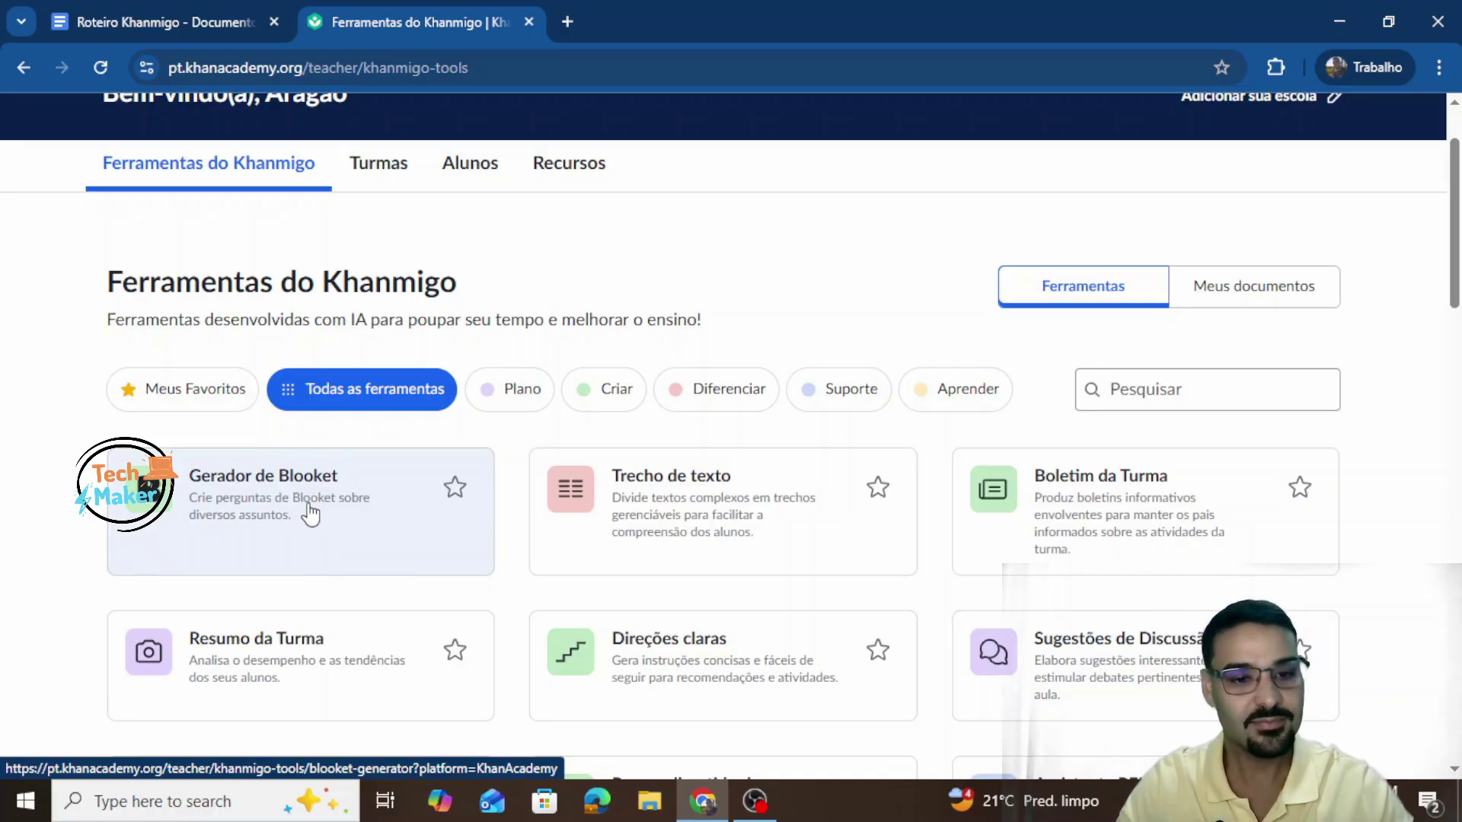
click(319, 555)
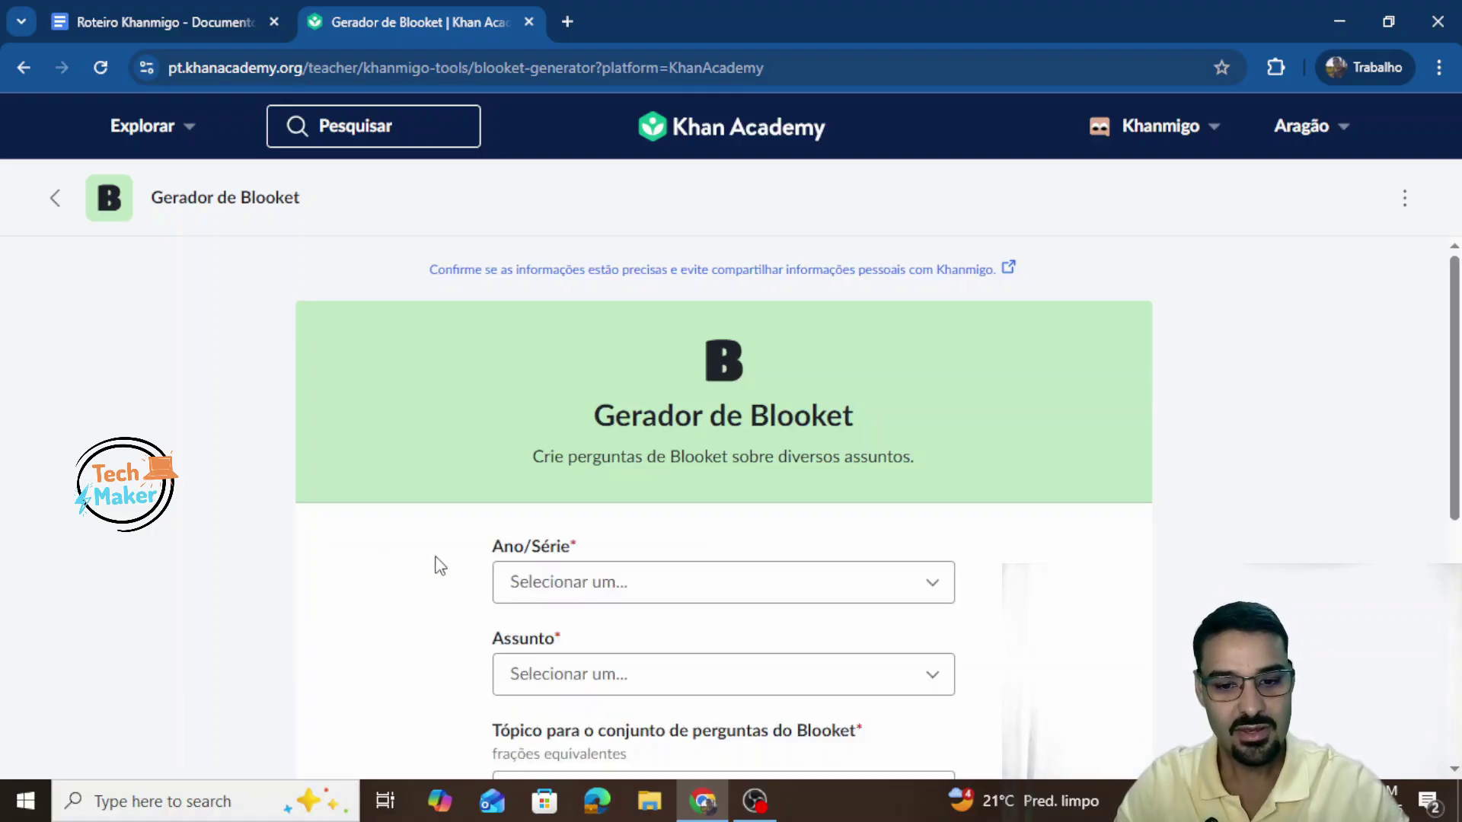
Step: Set the Blooket form's Ano/Série to 6º ano, Assunto to Outro, and the question set topic to "fake news"
scroll(552, 607, down, 1)
scroll(591, 391, down, 3)
scroll(621, 385, up, 1)
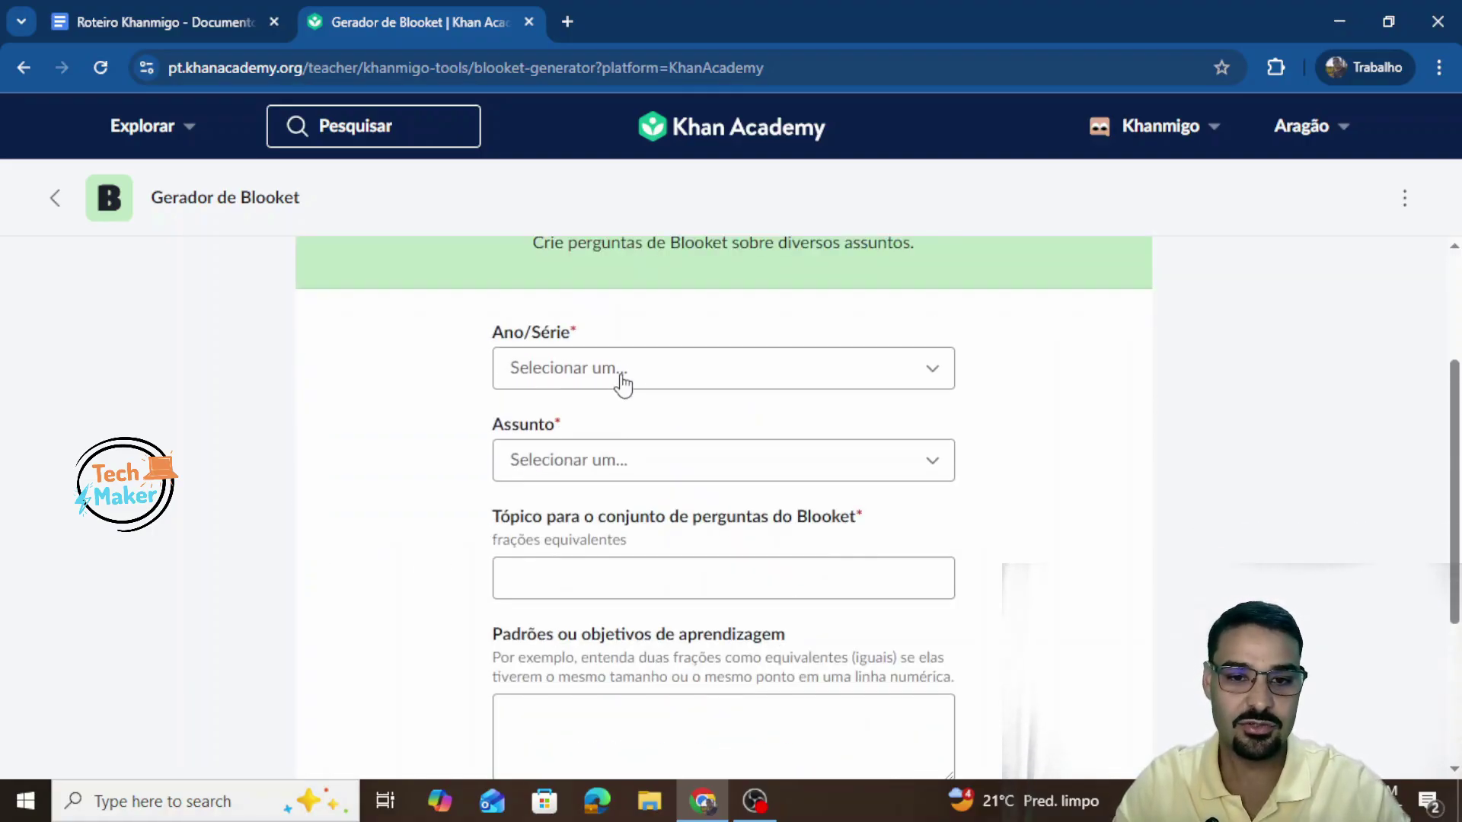
click(621, 384)
click(609, 466)
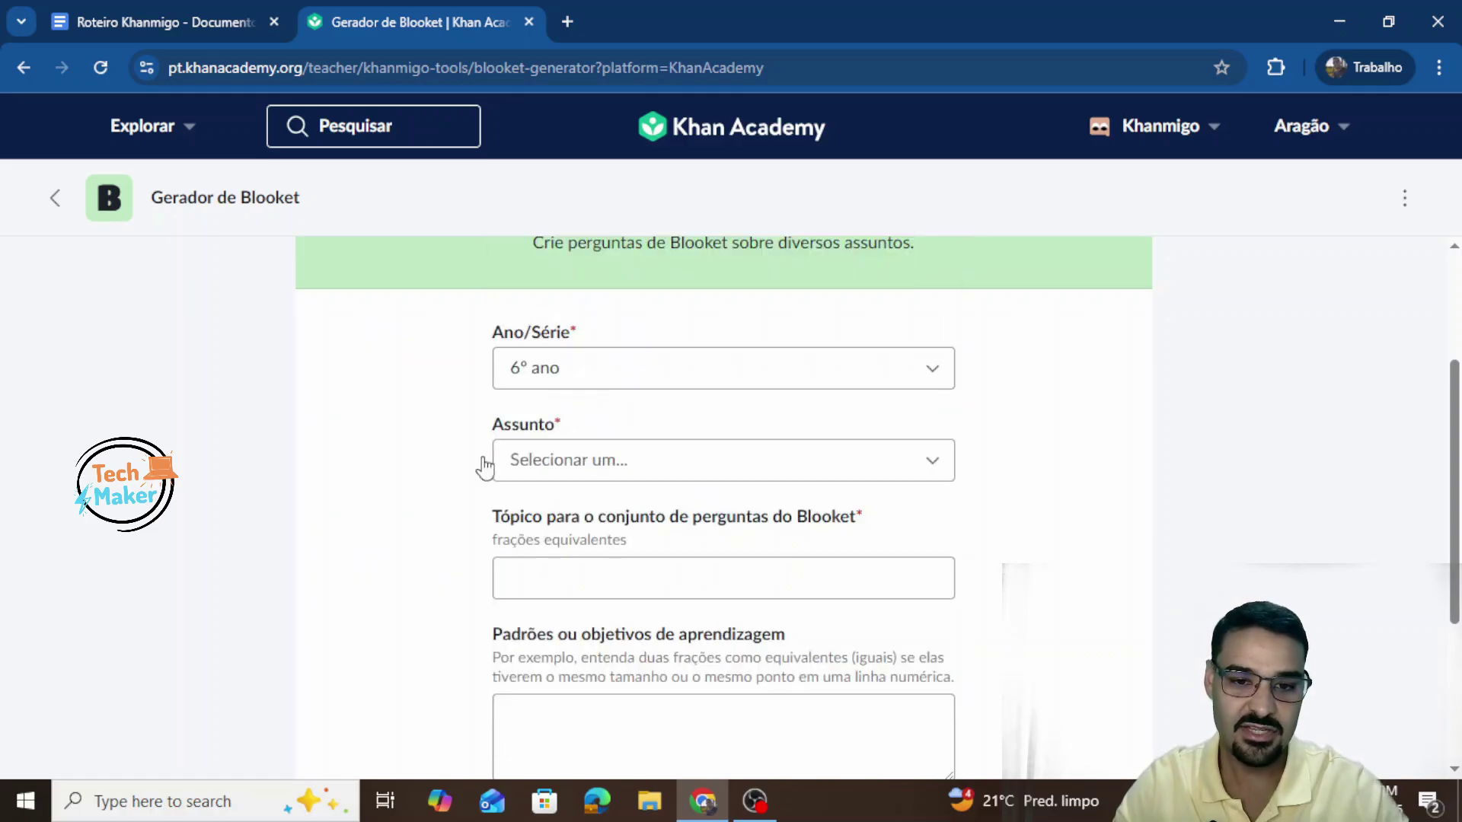
click(614, 474)
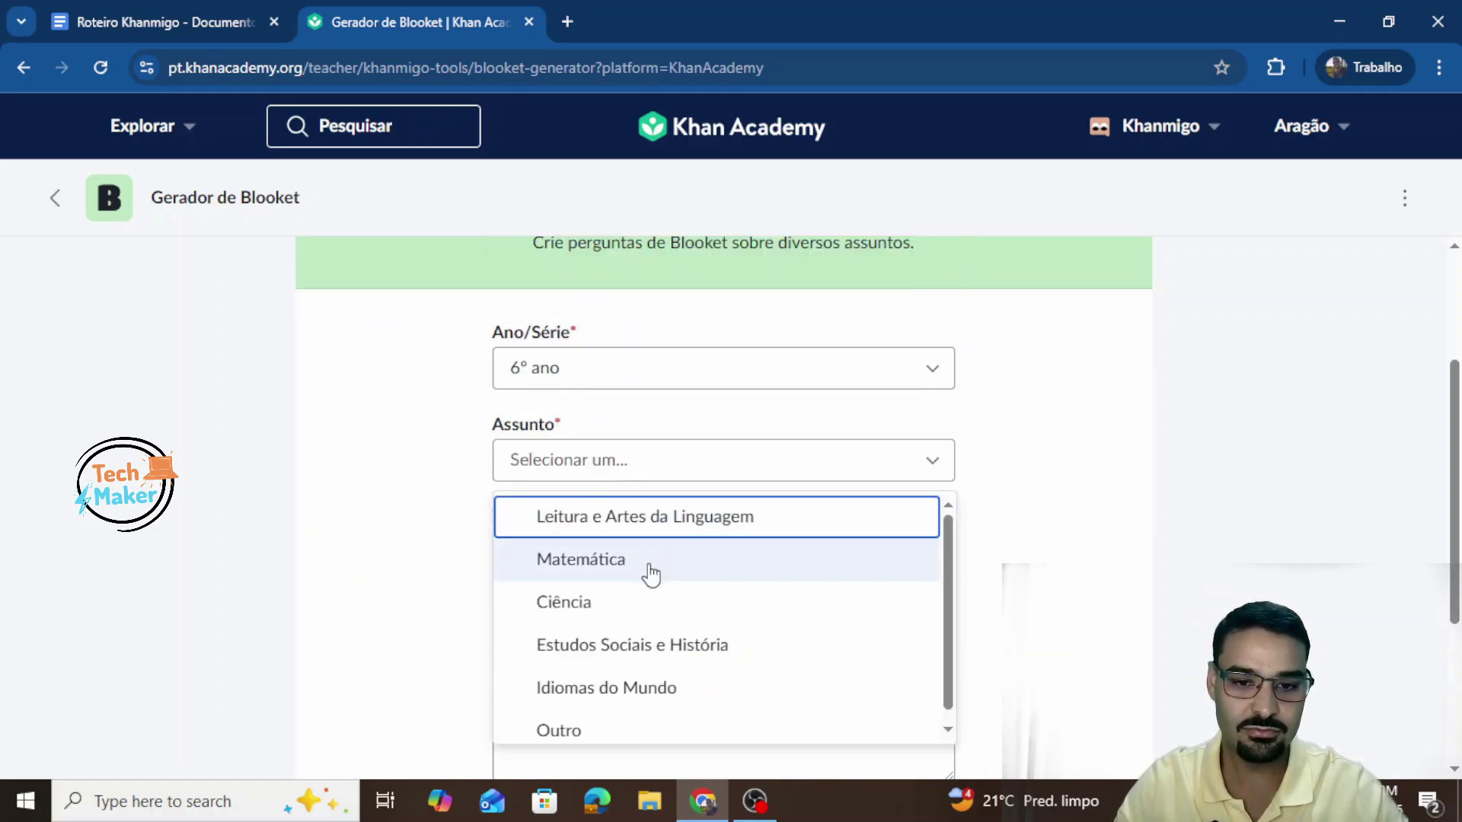
scroll(643, 727, down, 1)
click(554, 728)
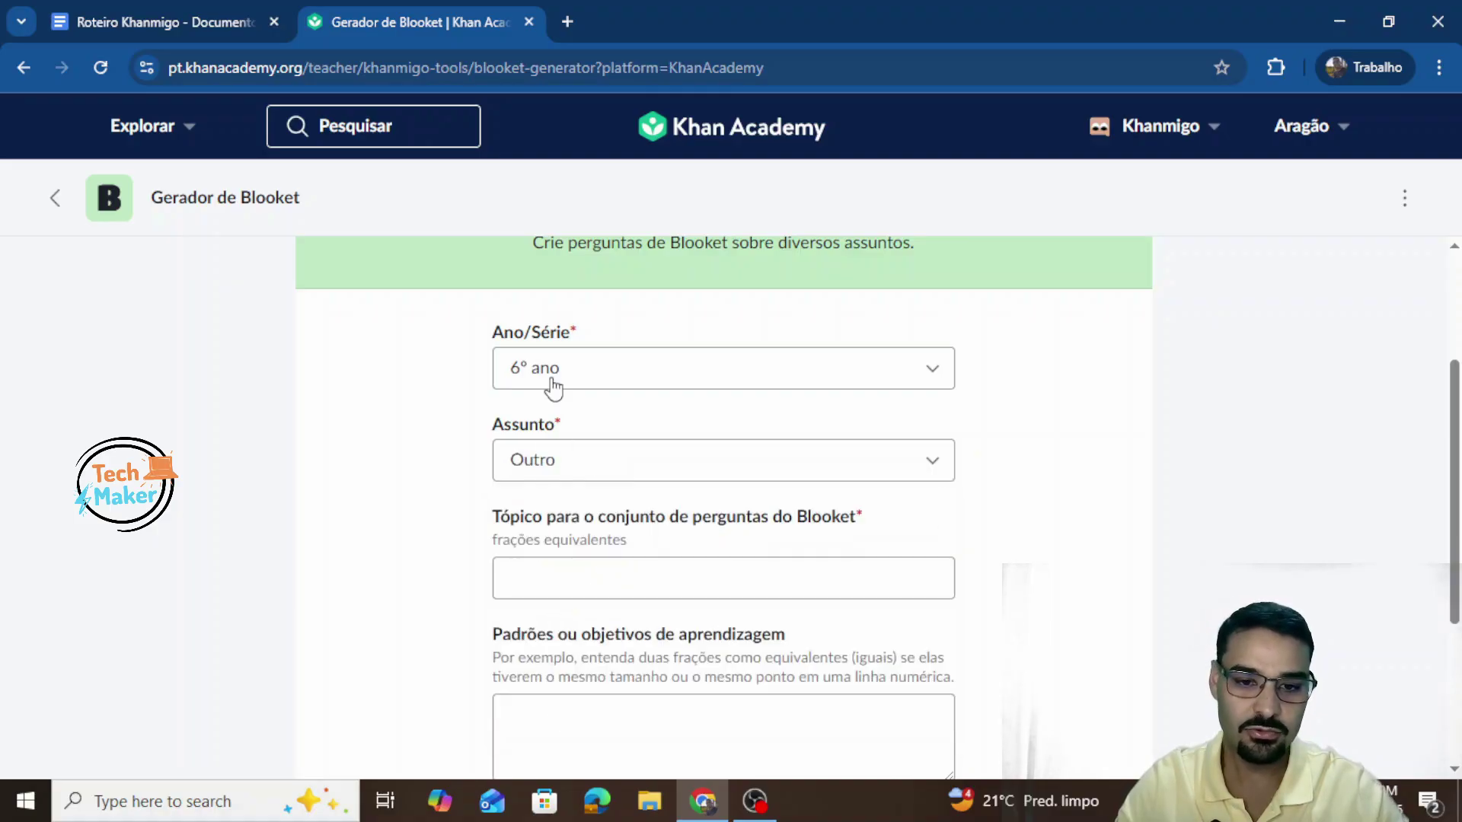
click(604, 570)
text(fak)
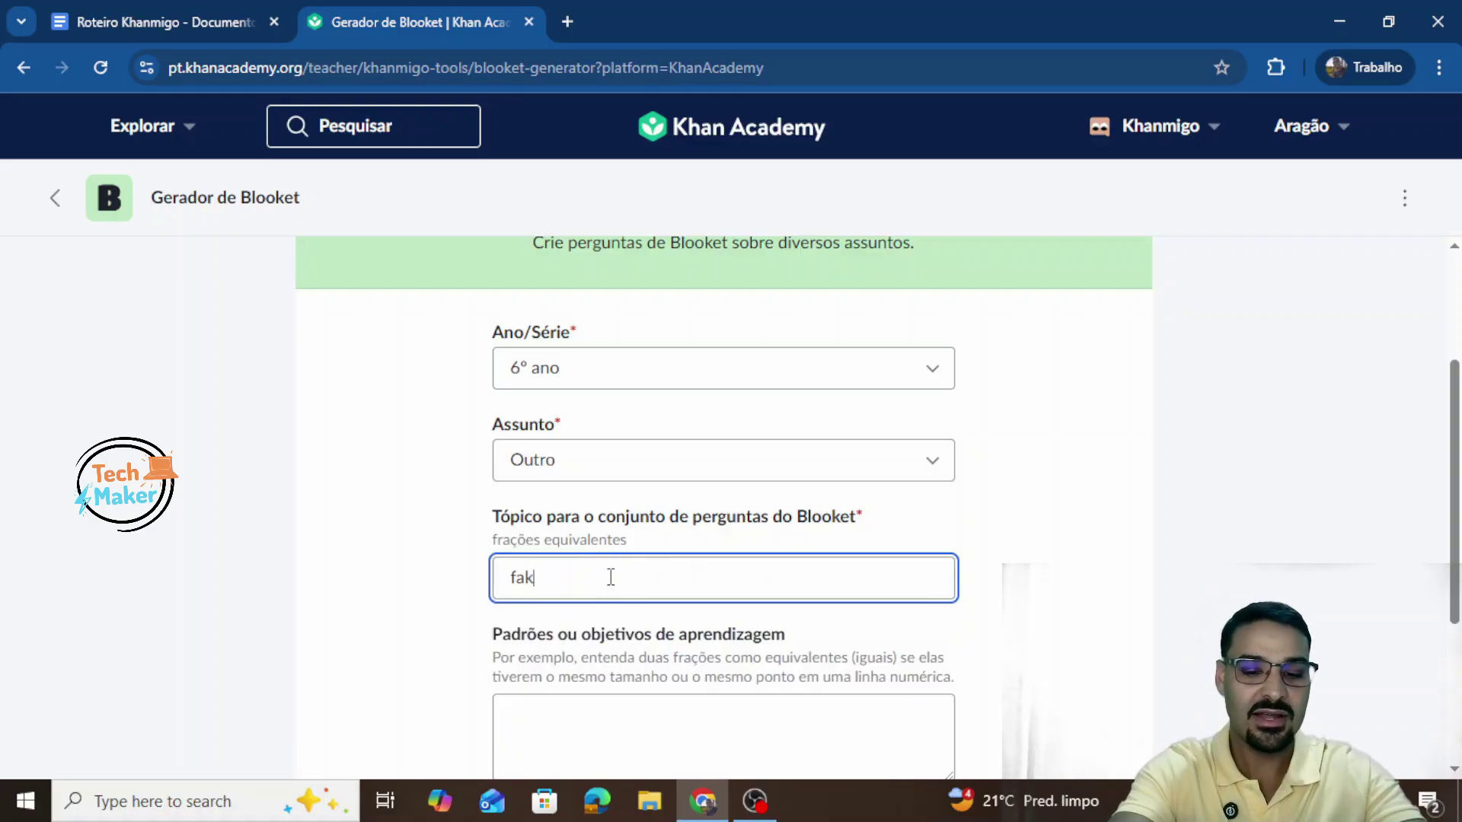
text(e news)
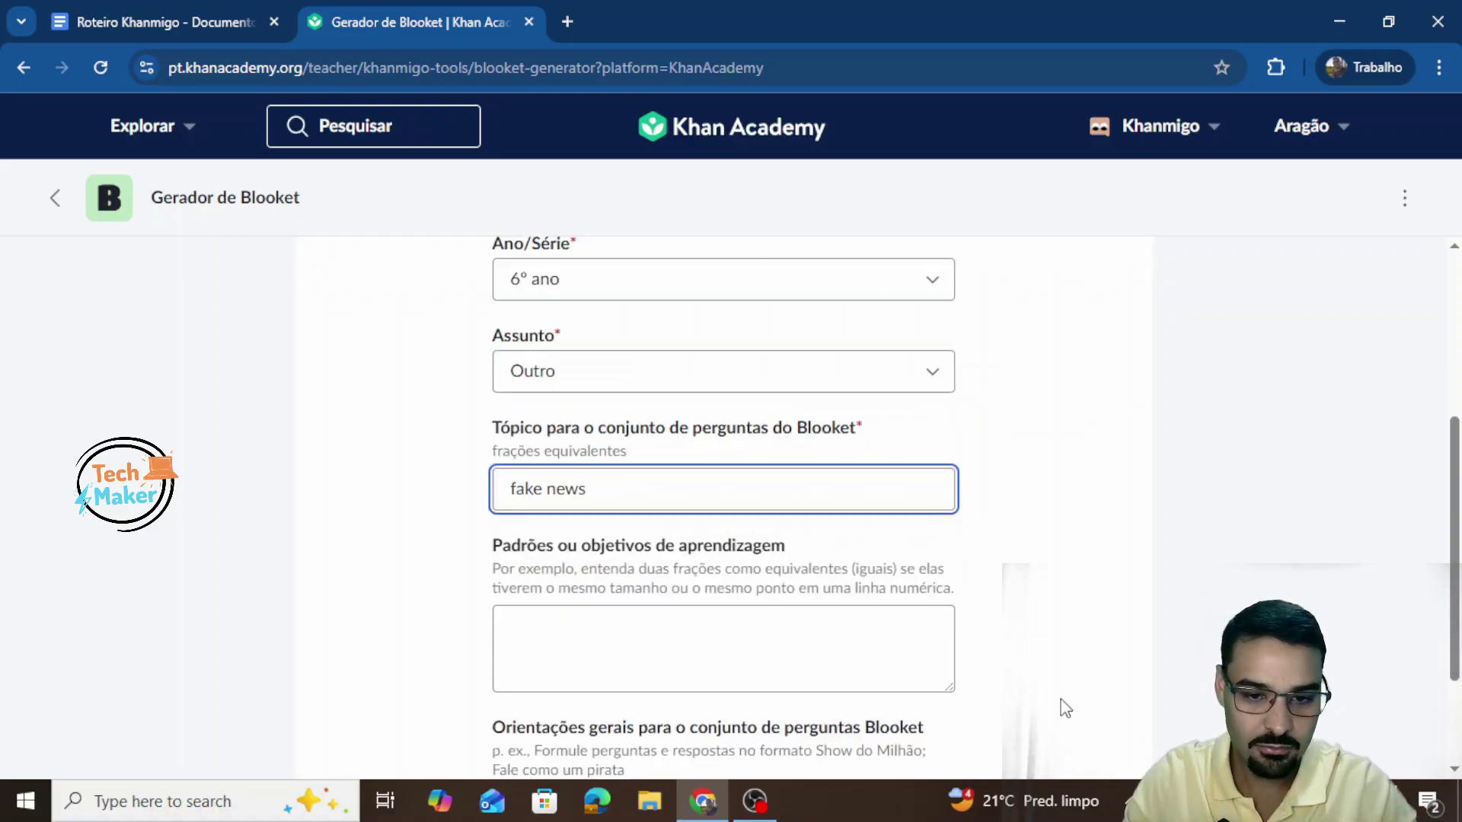
Step: Enter the Habilidade from the Roteiro Khanmigo document as the learning objective: "identificar sinais de desinformação em textos e postagens digitais, verificando autoria, data, fonte e evidências."
scroll(1065, 708, down, 3)
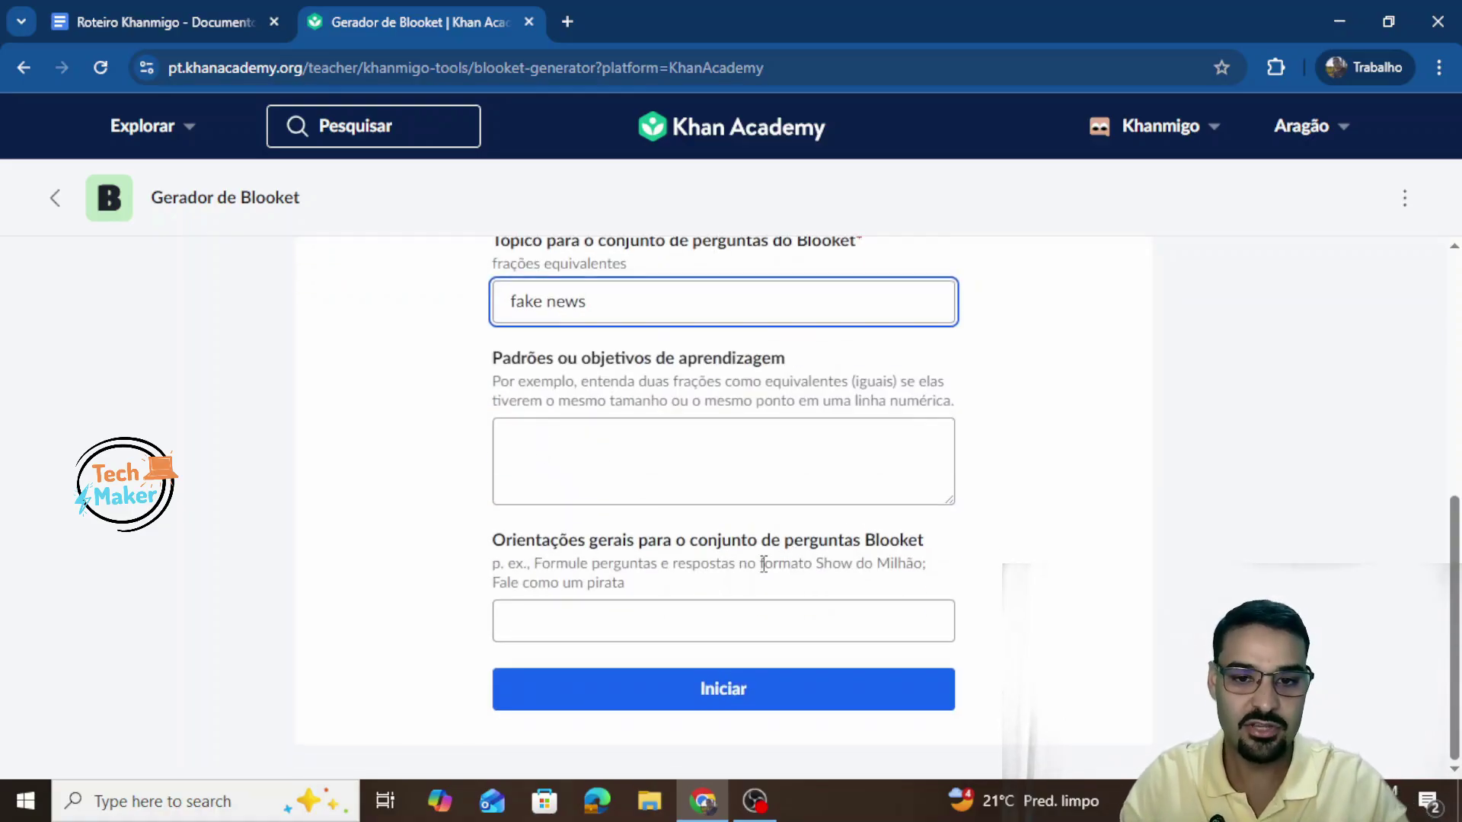
click(131, 19)
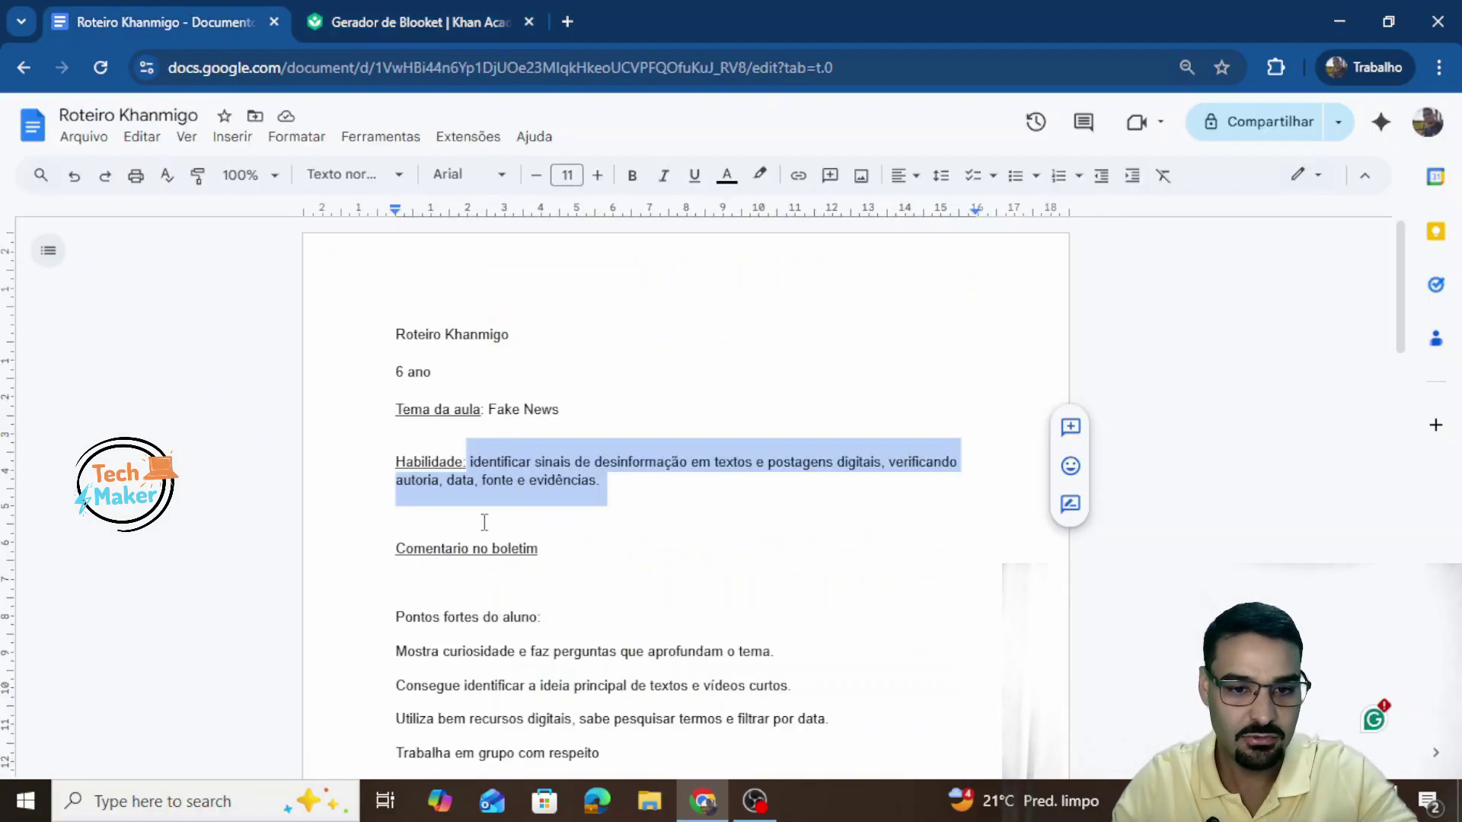
click(388, 9)
click(597, 500)
text(identificar sinais de desinformação em textos e postagens digitais, verificando autoria, data, fonte e evidências.)
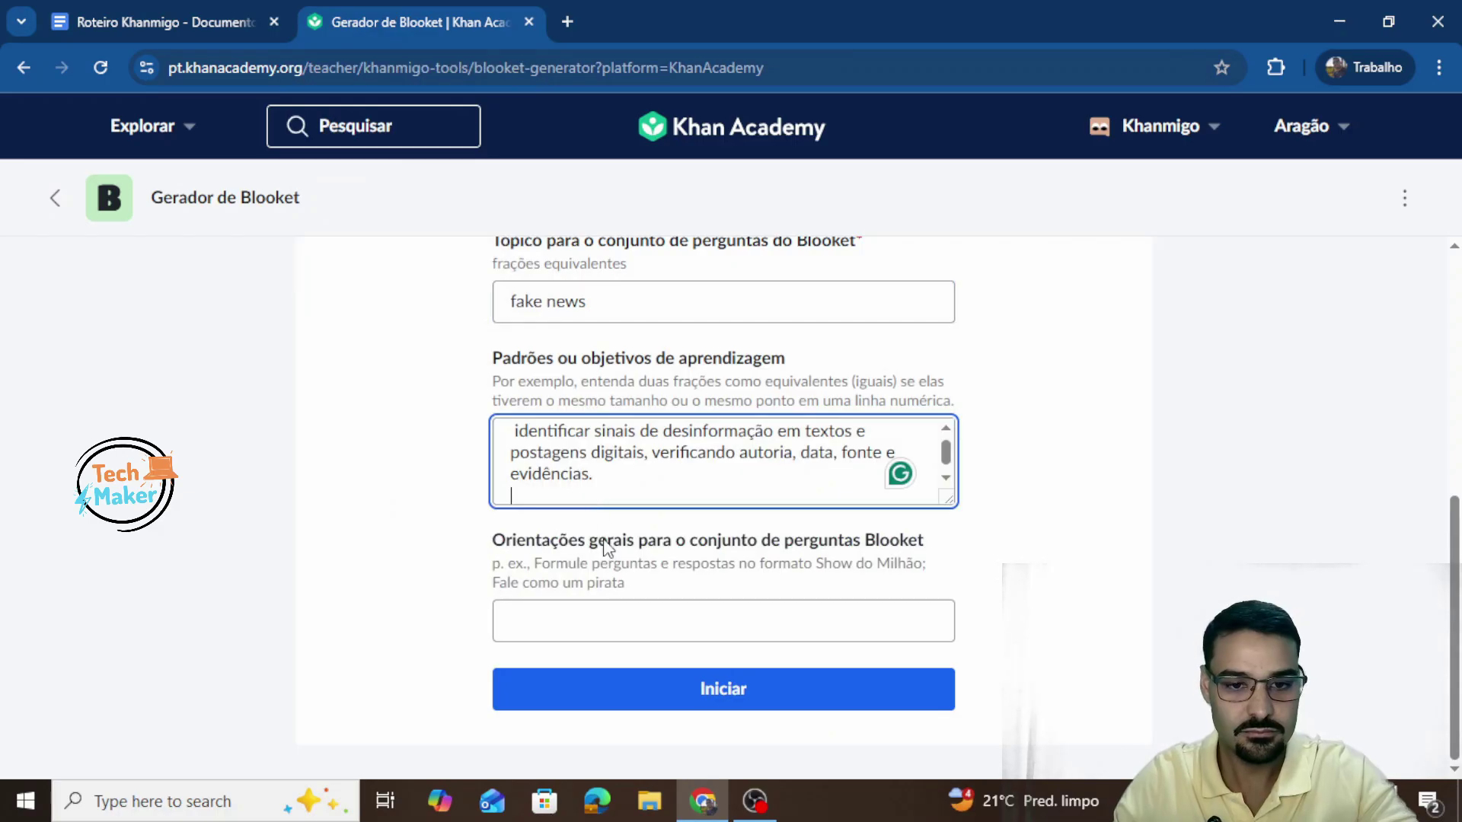
Step: Enter "Fale como um pirata" as the general guidance for the Blooket set and generate the questions
click(618, 625)
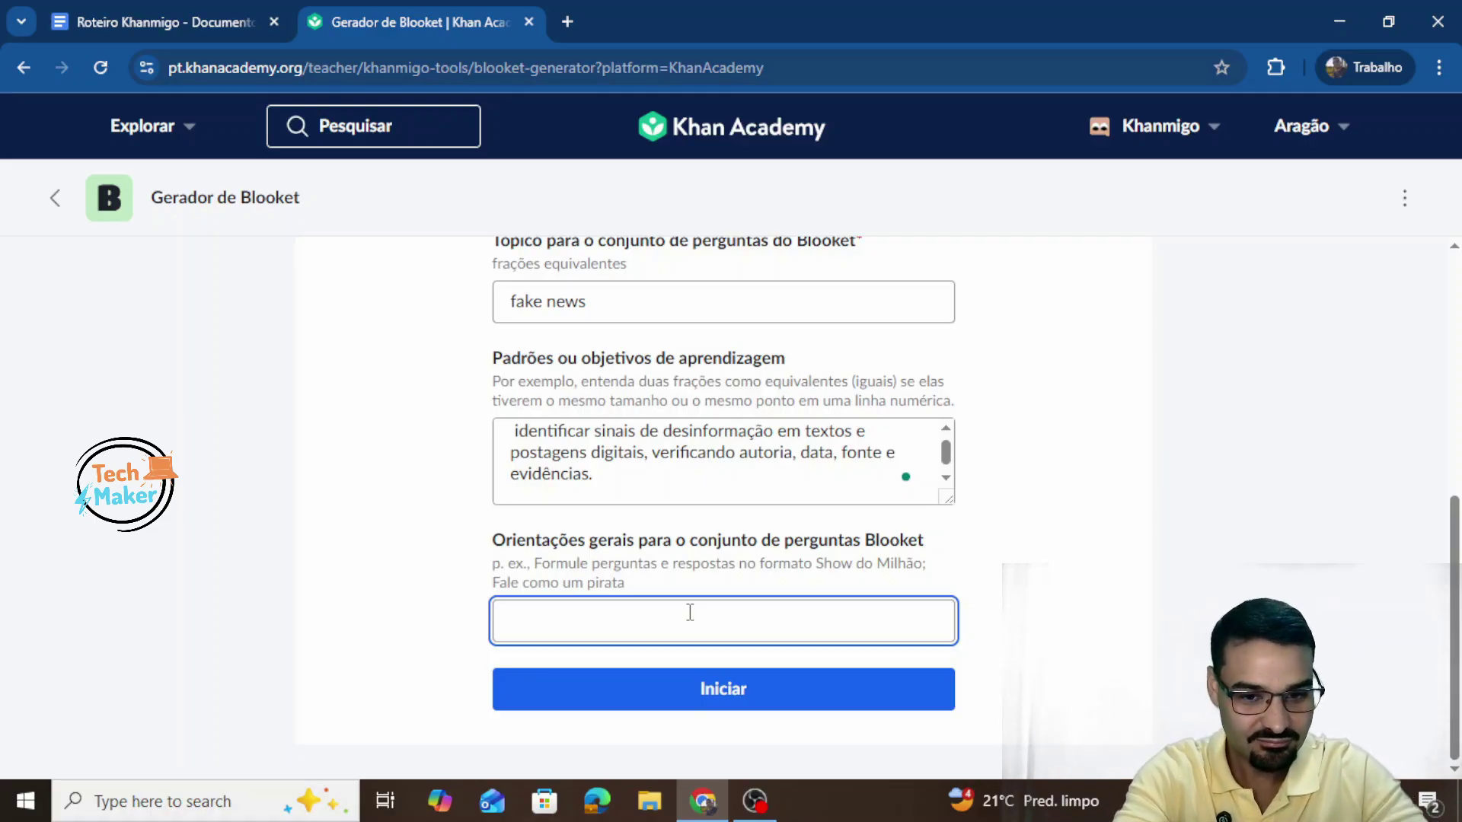
text(Fale )
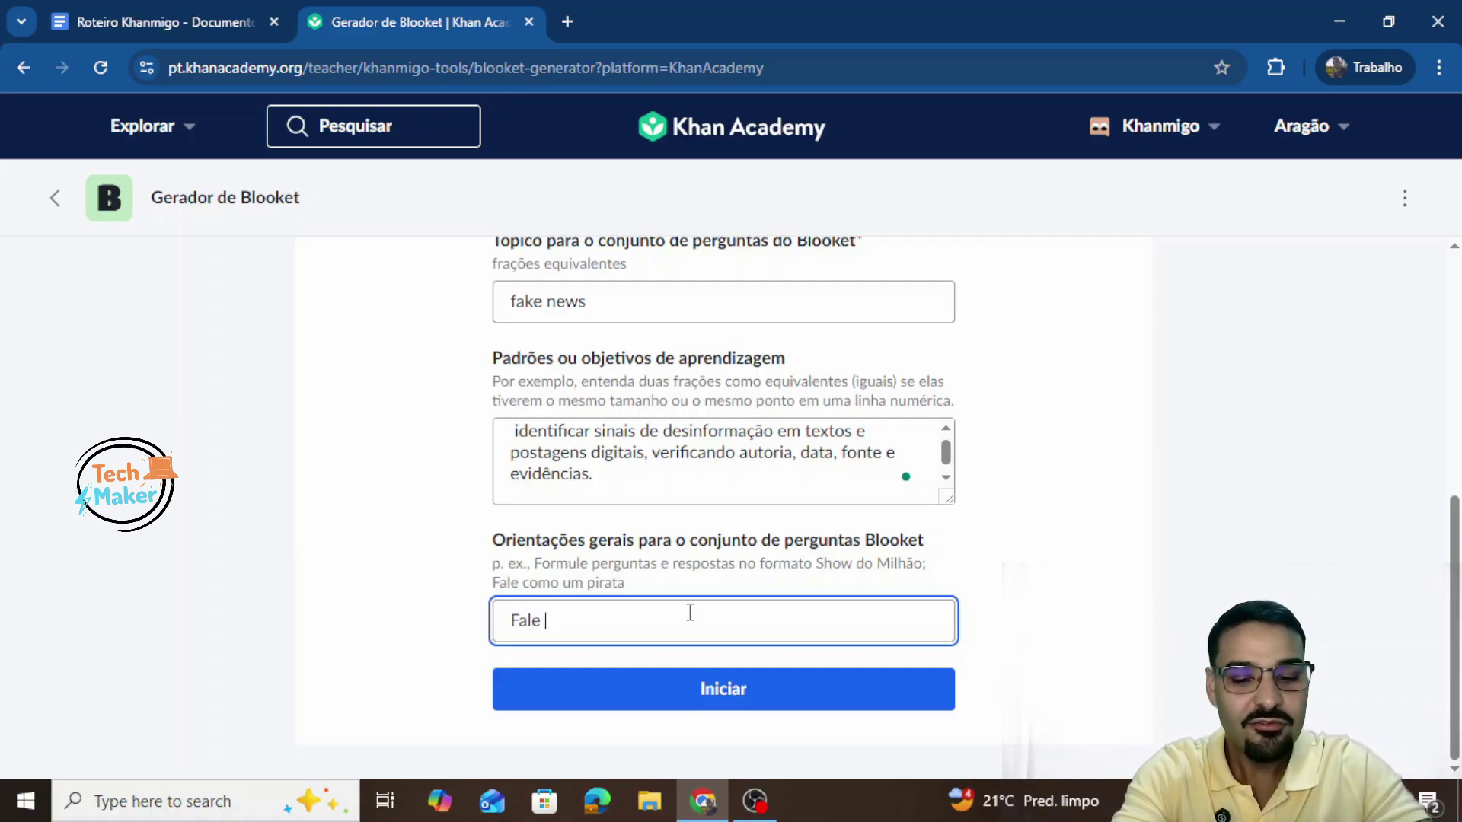
text(como um)
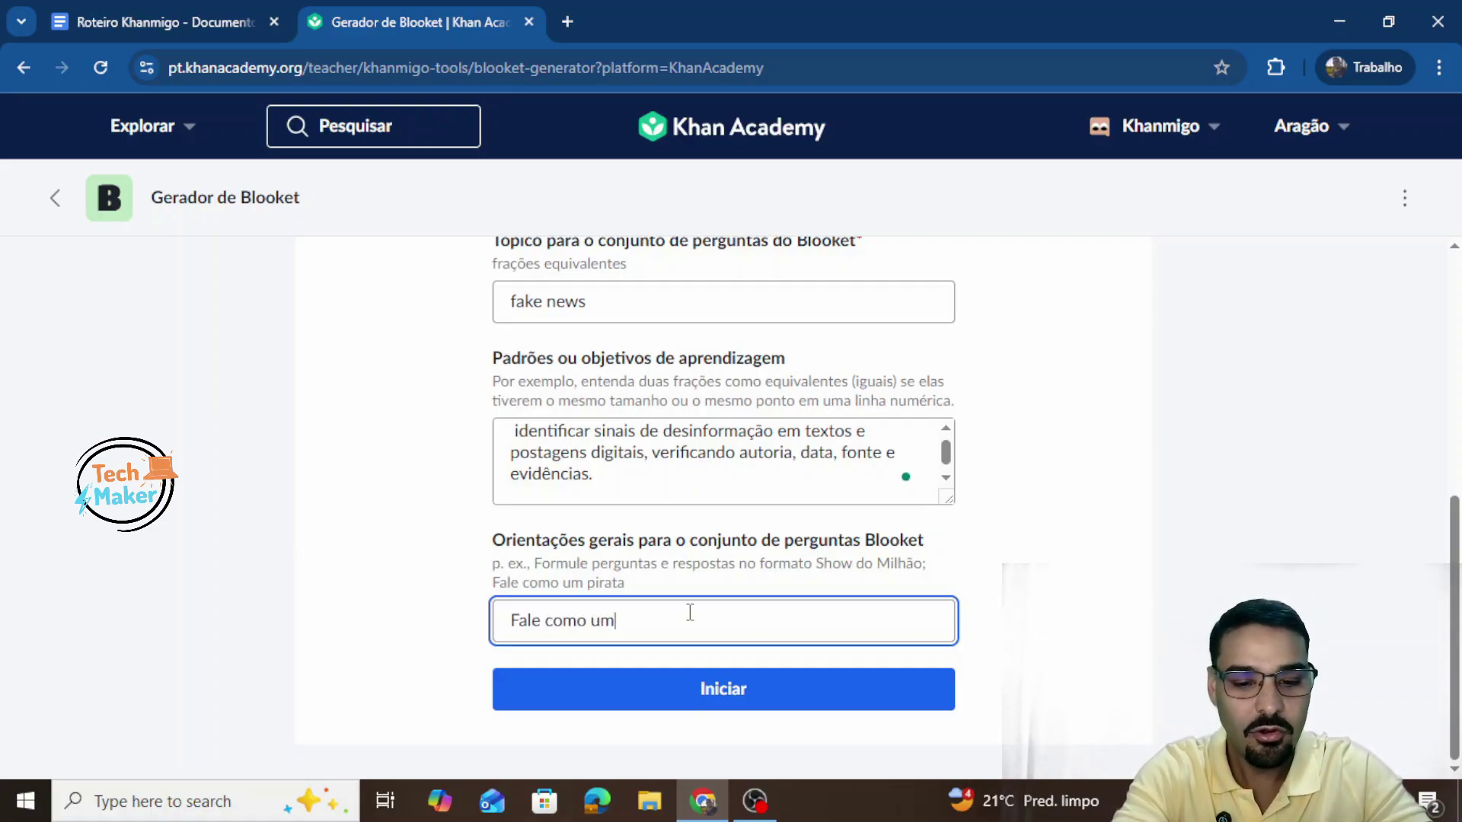
text( pirata)
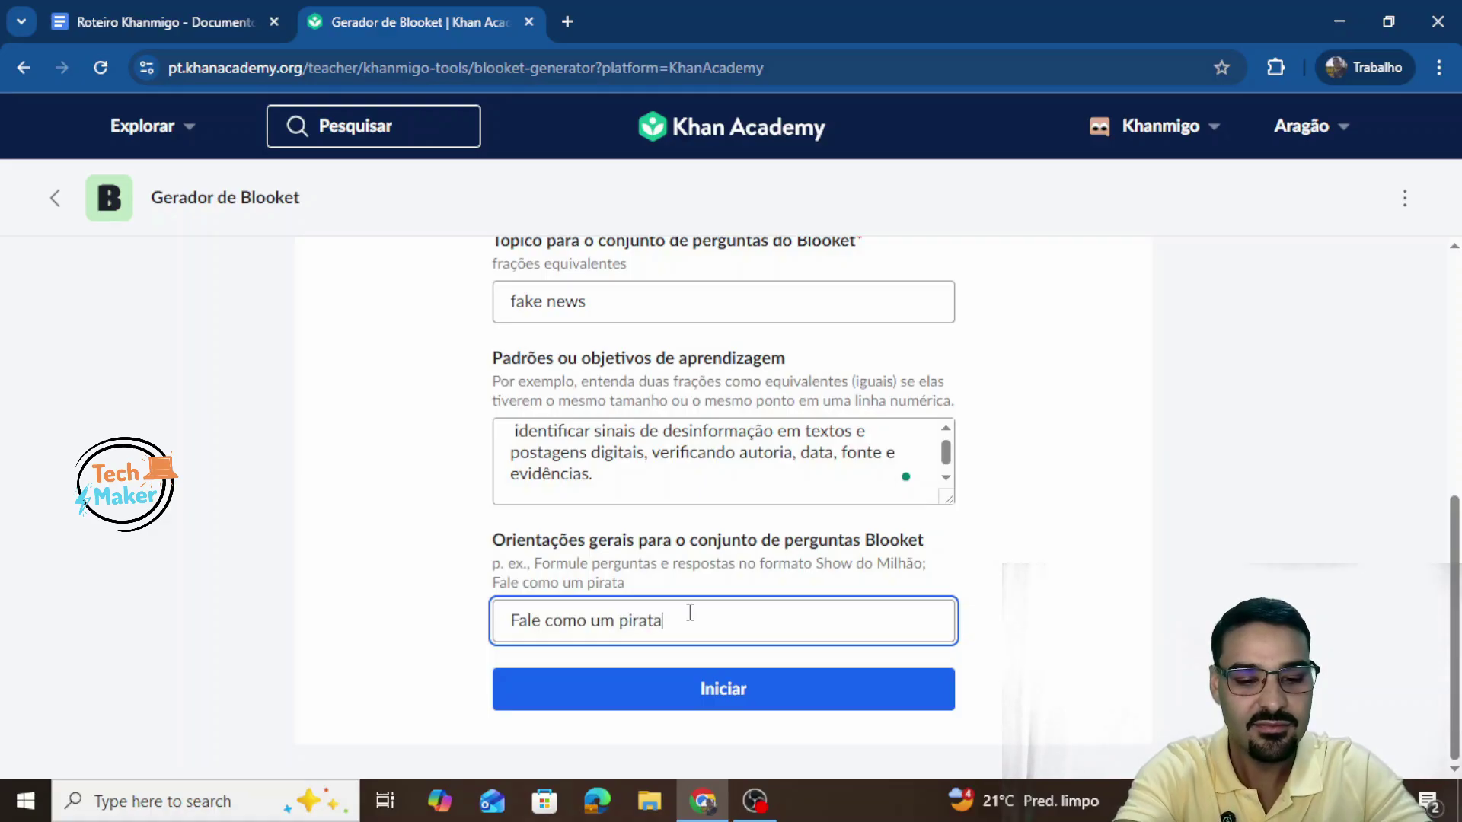
click(769, 689)
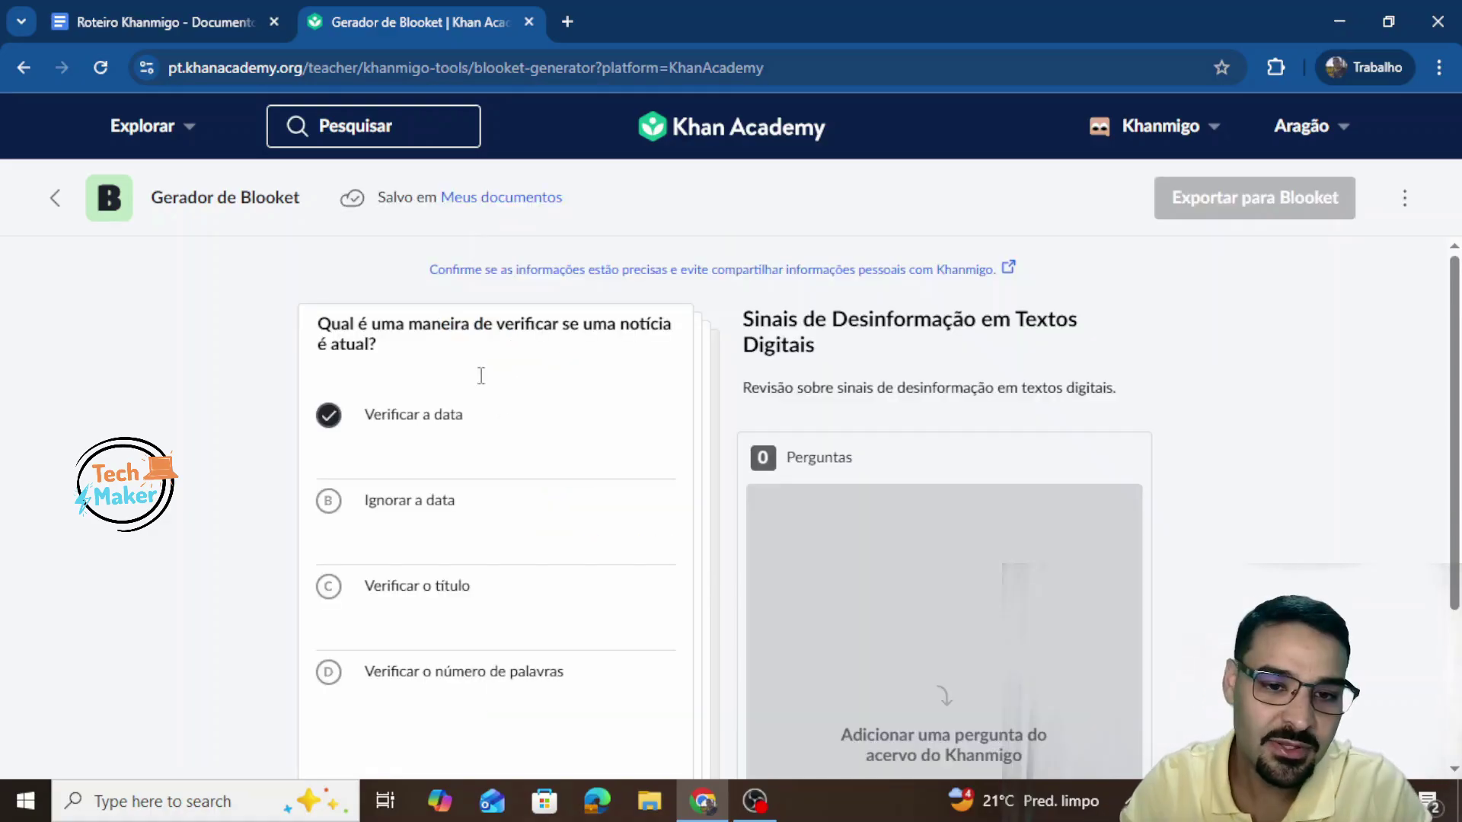
Step: Review the suggested question "Qual é uma maneira de verificar se uma notícia é atual?" and reject it
scroll(551, 449, down, 2)
scroll(525, 369, up, 1)
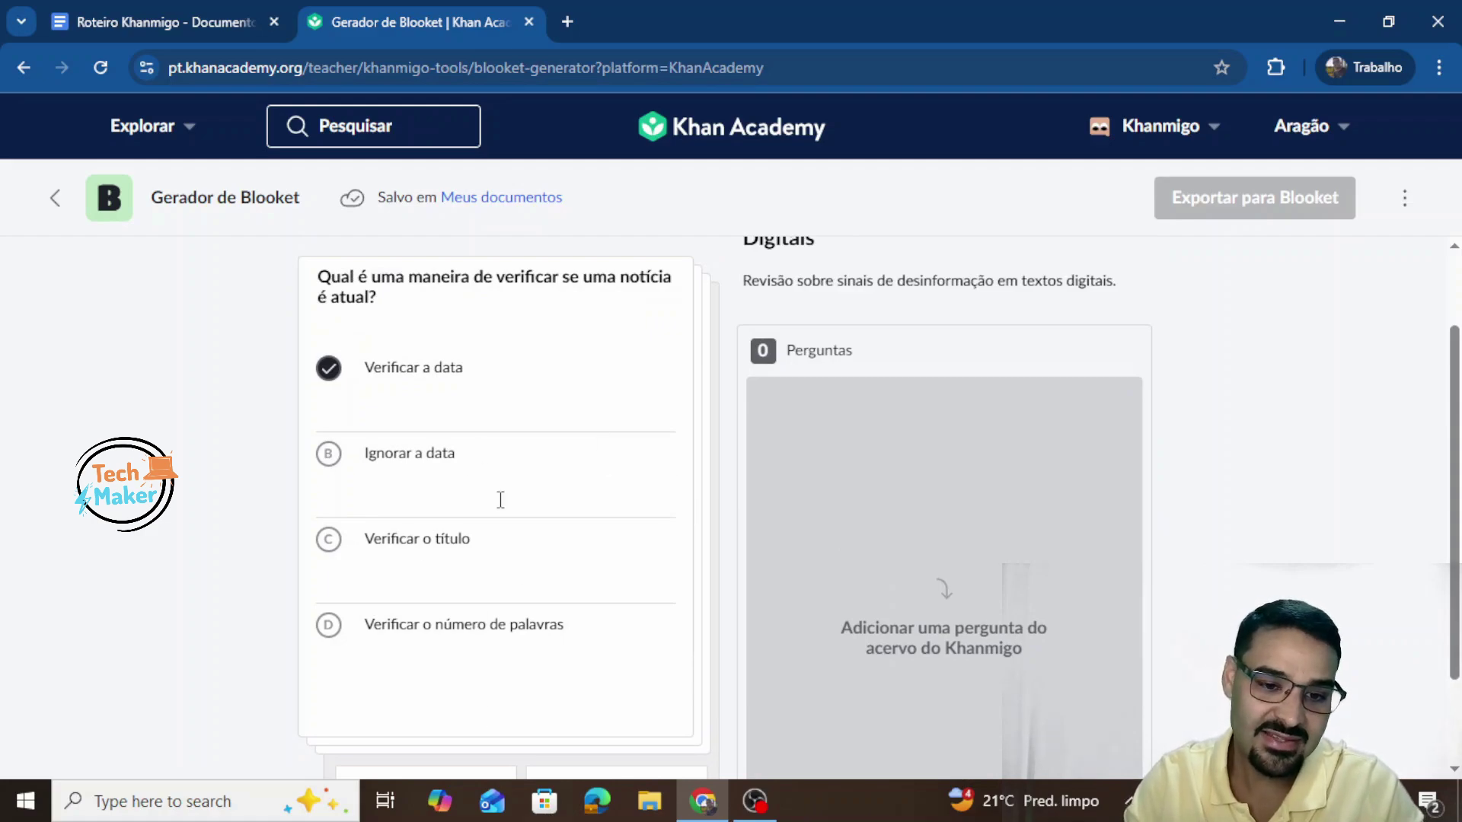
scroll(510, 526, down, 1)
scroll(524, 551, up, 1)
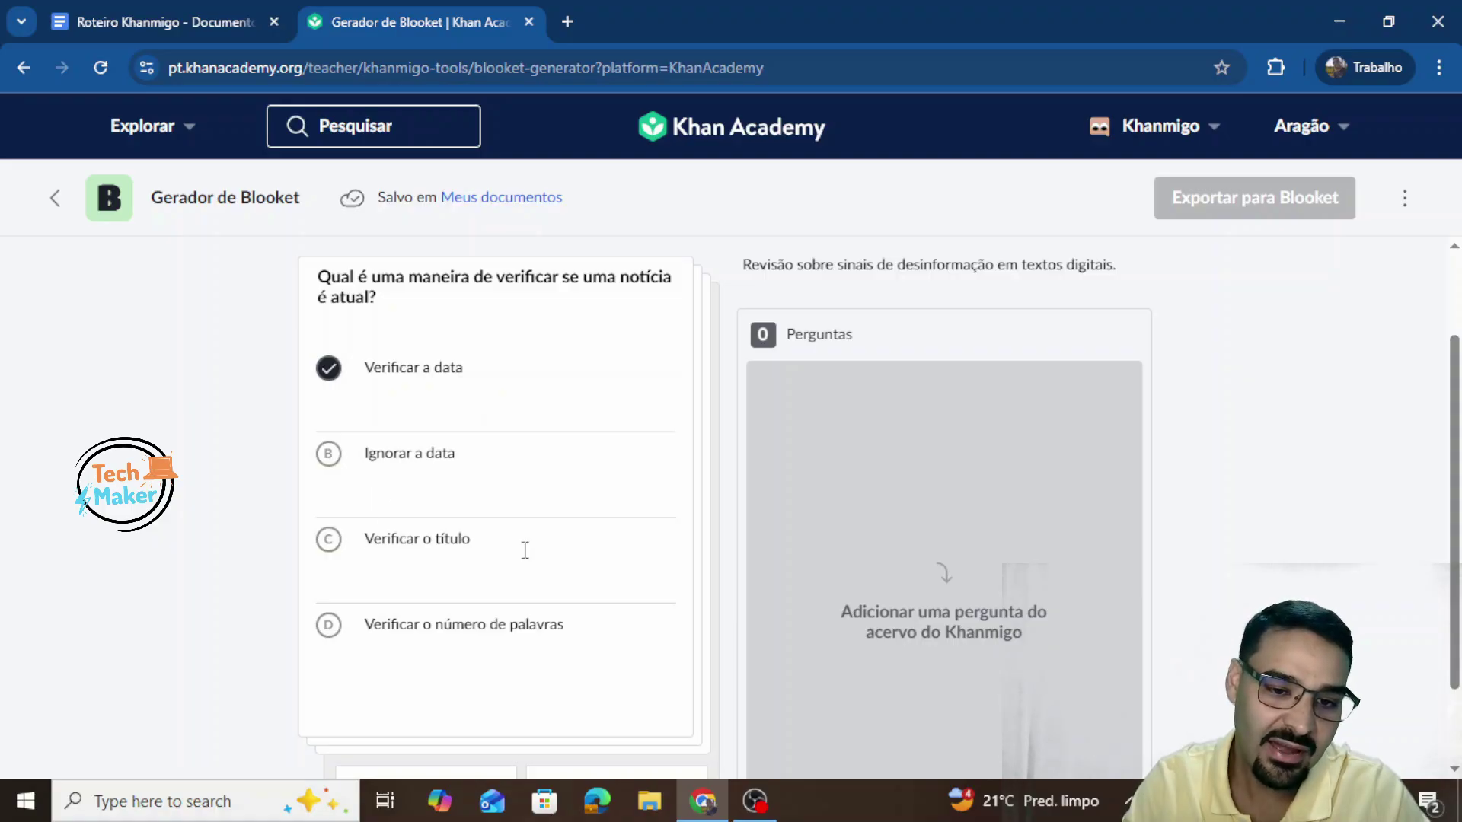
scroll(199, 496, down, 1)
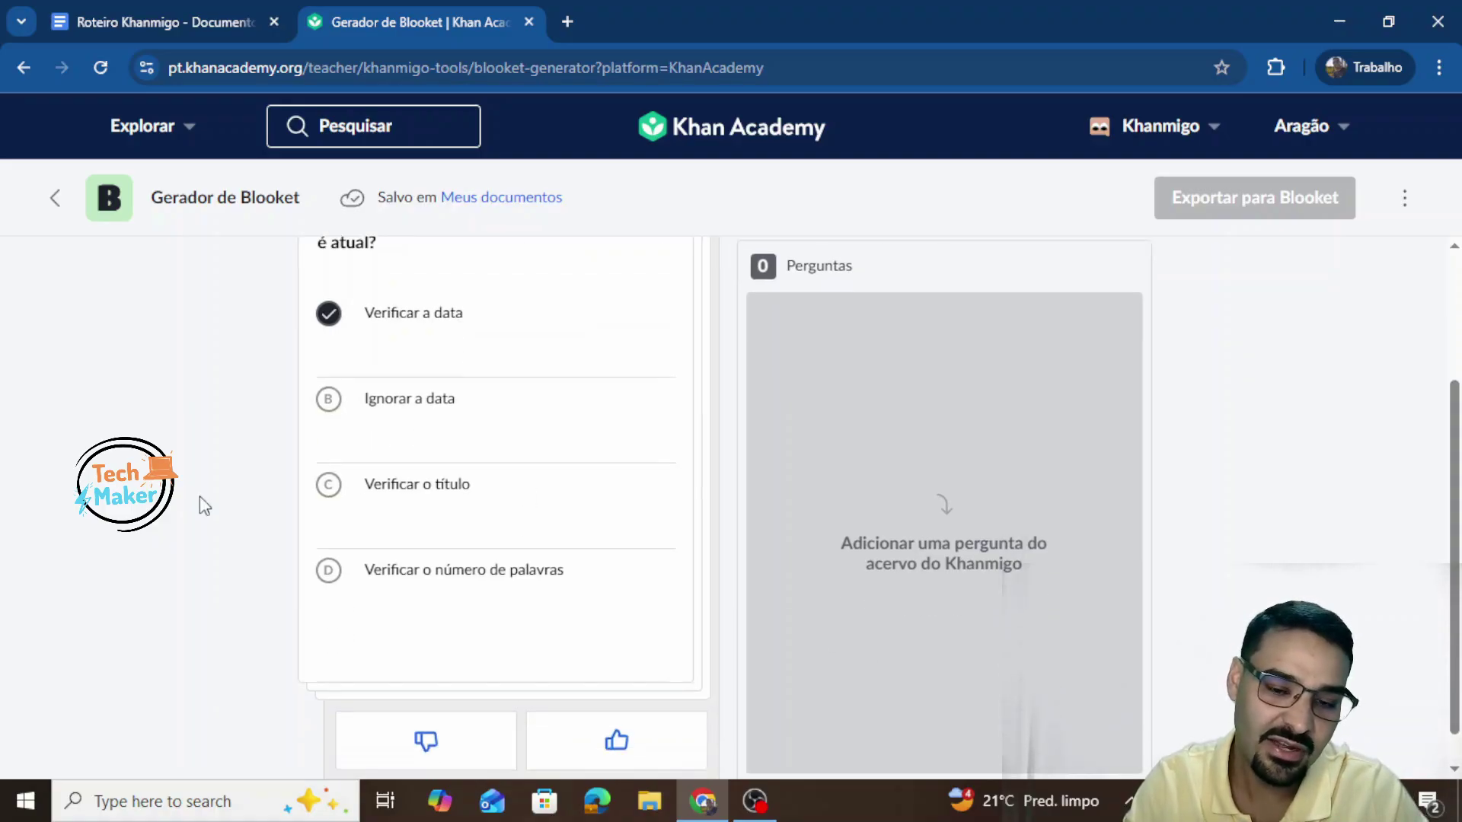
scroll(199, 495, down, 1)
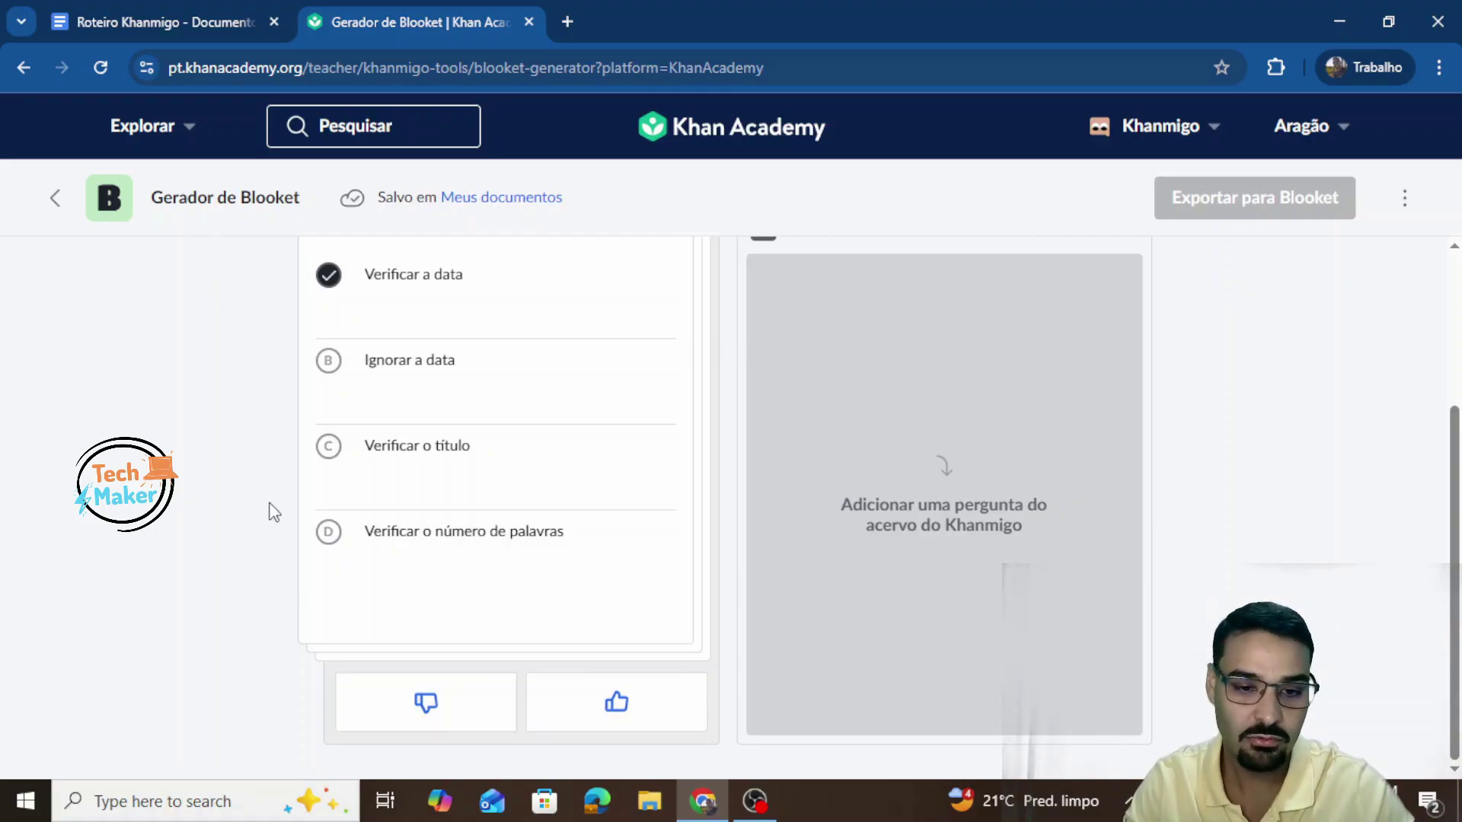
click(455, 704)
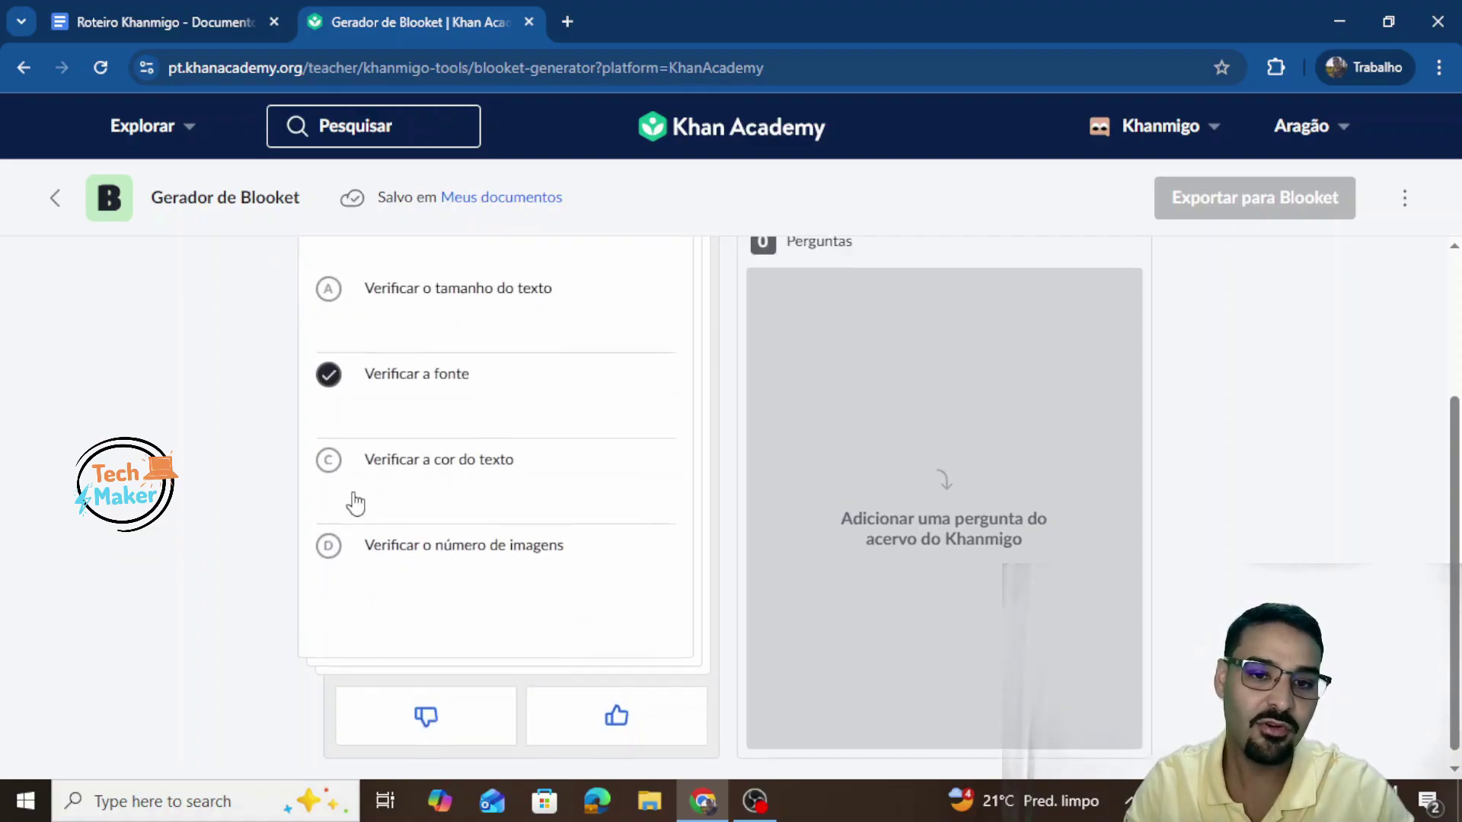
Step: Review the question "O que devemos fazer para saber se uma notícia é confiável?" and approve it for the Blooket set
scroll(351, 502, up, 2)
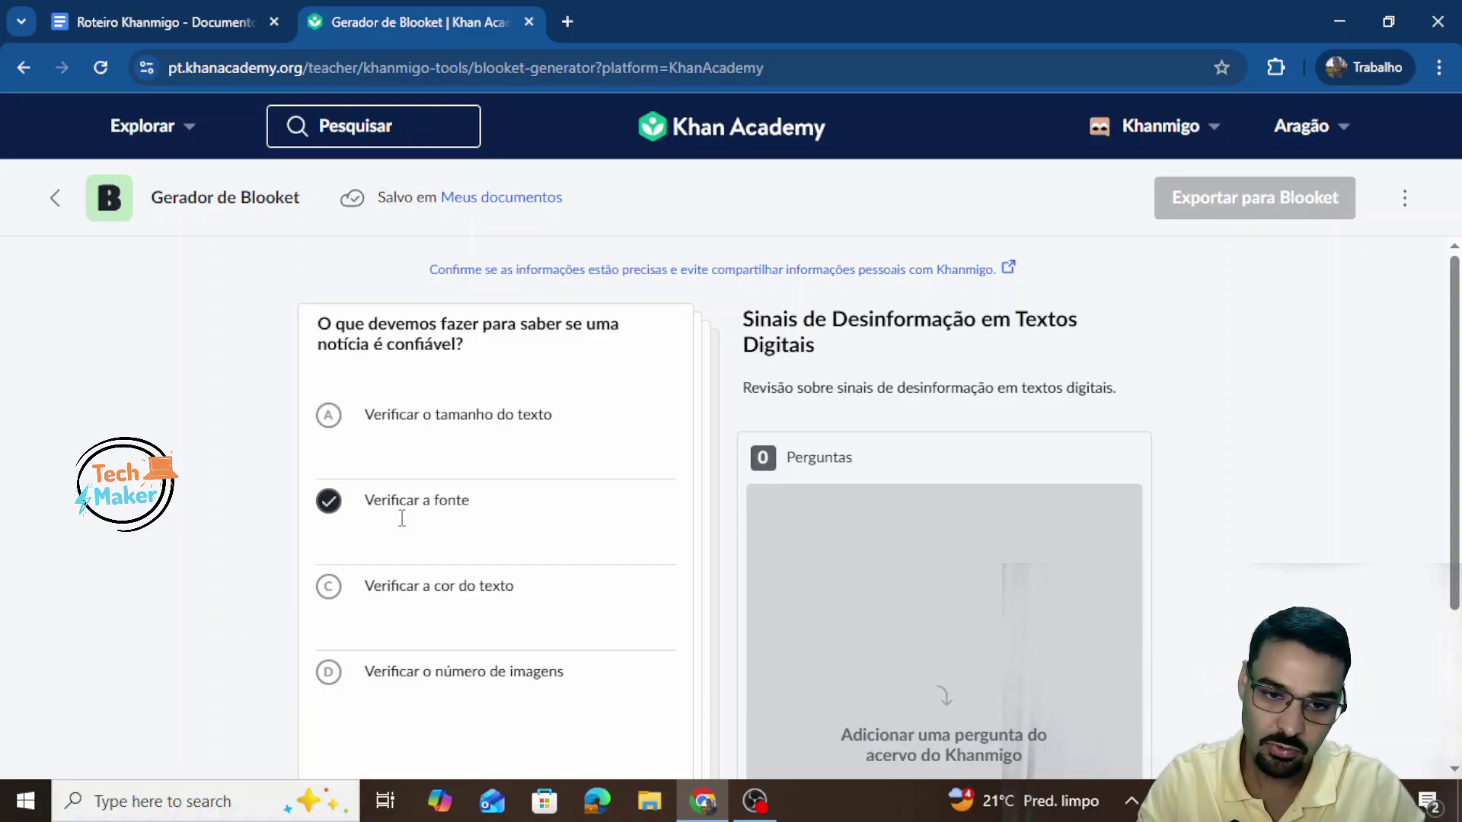
scroll(336, 643, down, 2)
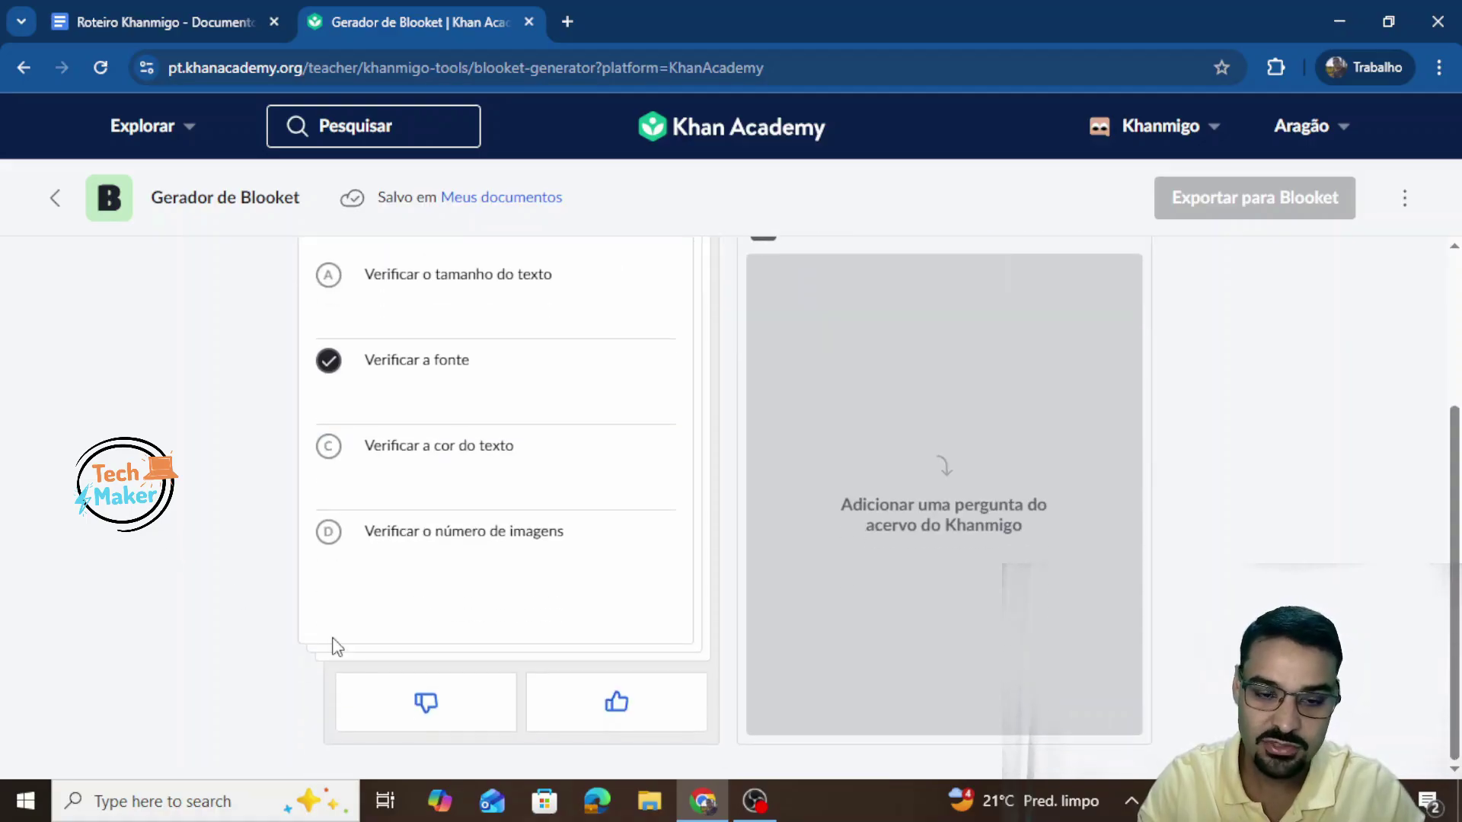
click(662, 713)
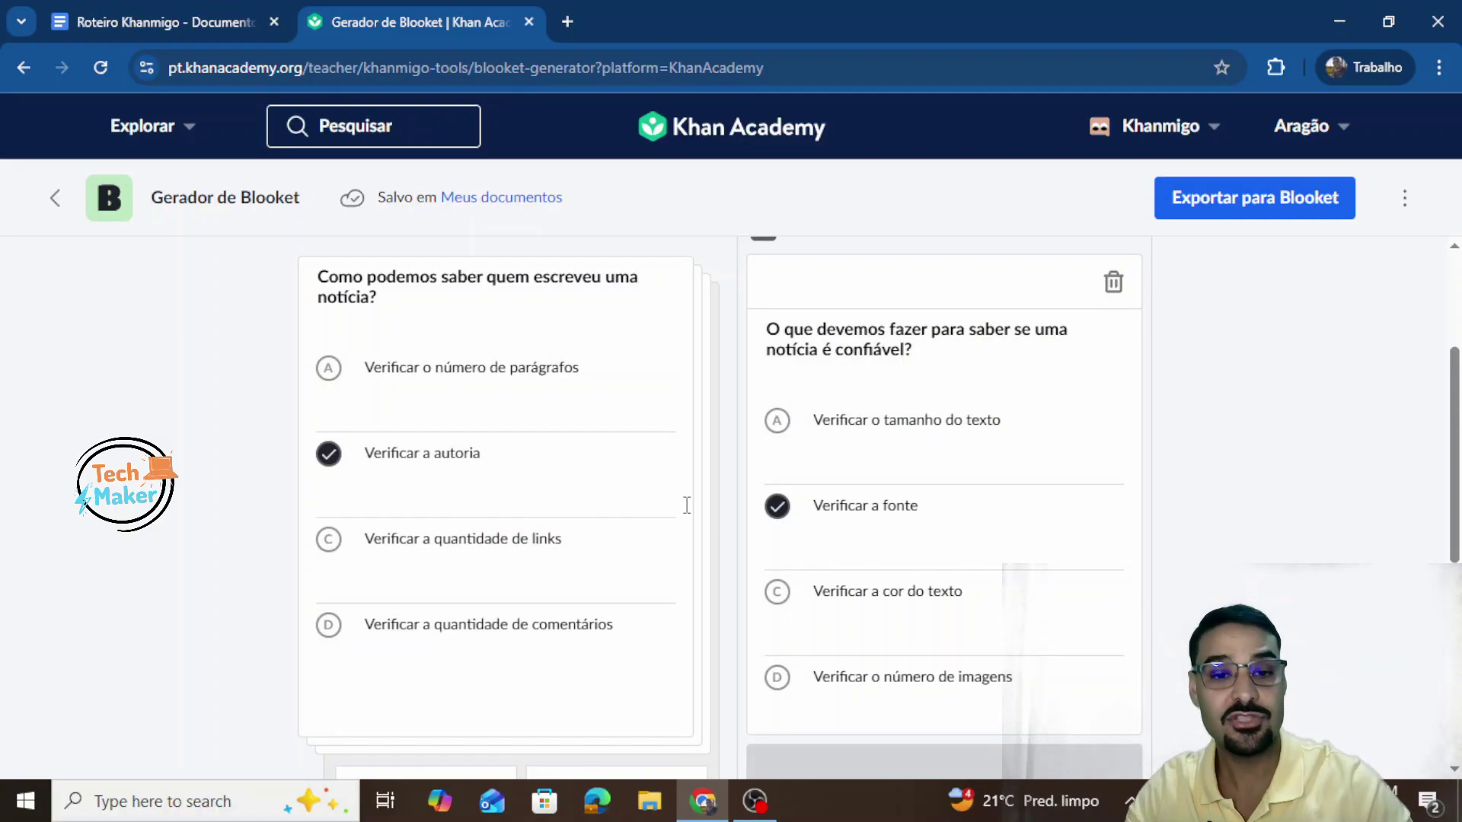
scroll(465, 377, up, 2)
scroll(465, 377, up, 1)
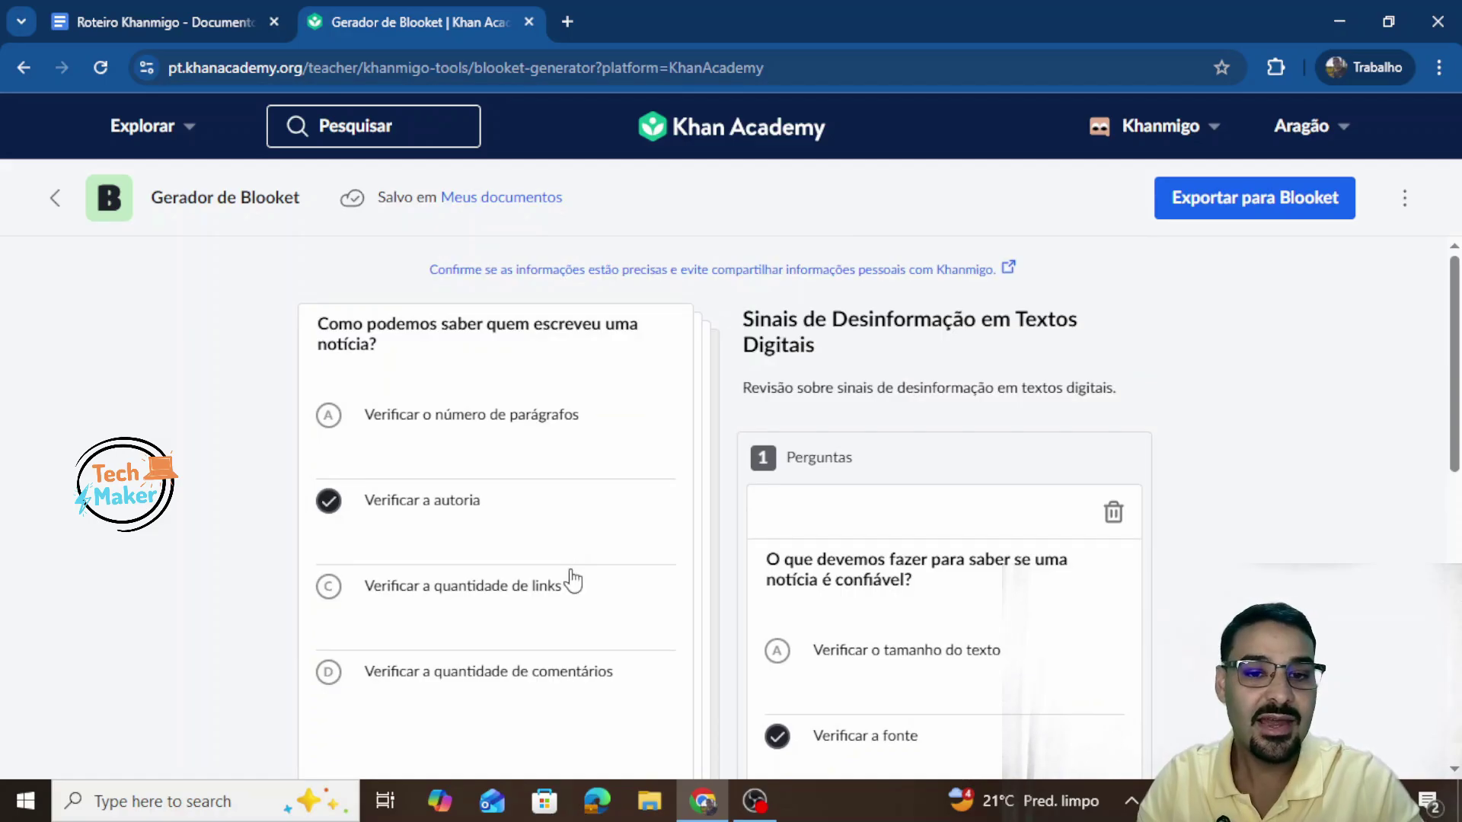
Step: Approve the questions "Como podemos saber quem escreveu uma notícia?" and "O que devemos procurar para confirmar se uma informação é verdadeira?" for the Blooket set
scroll(482, 703, down, 3)
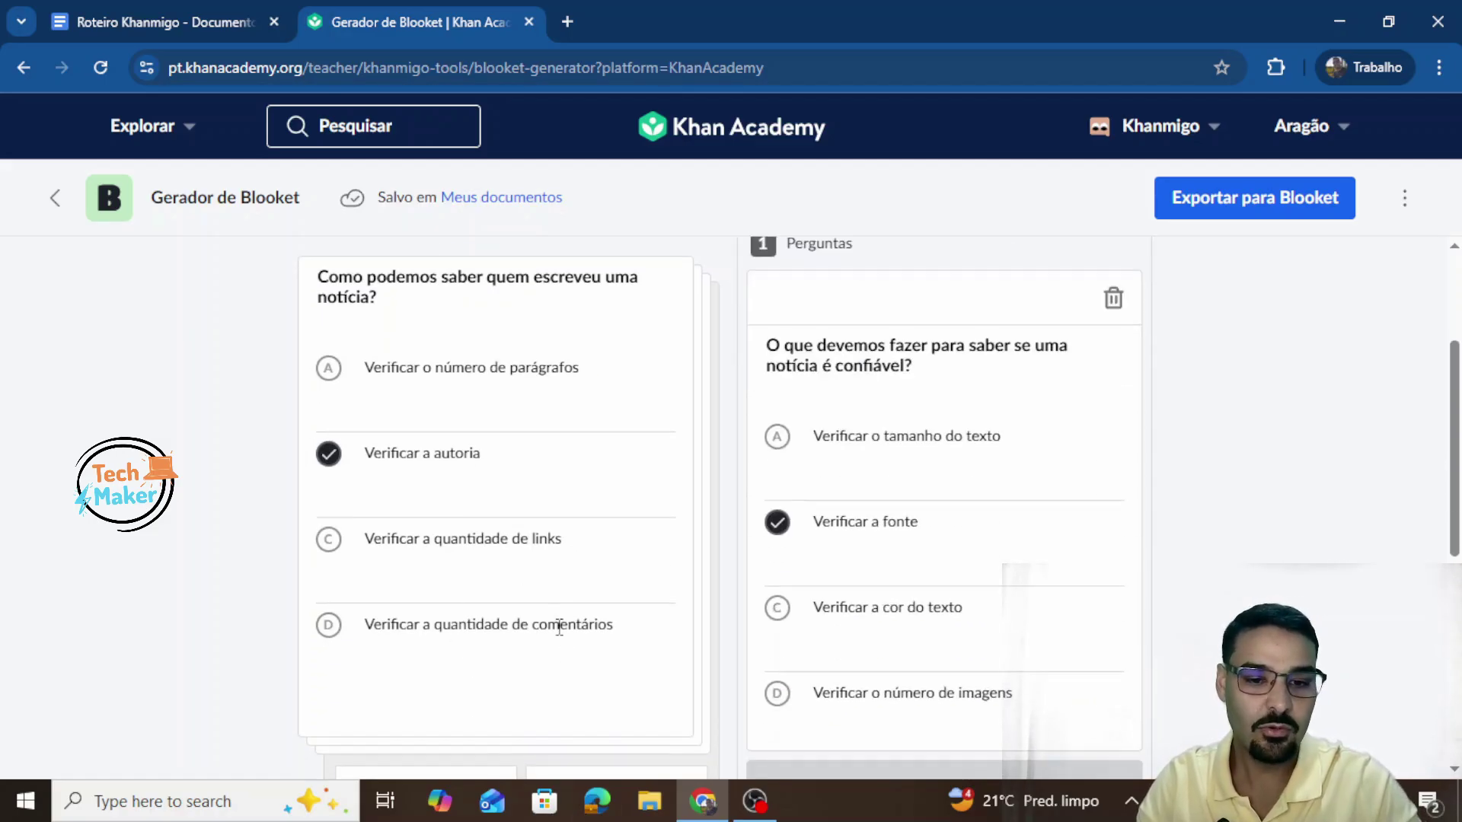
scroll(541, 597, down, 4)
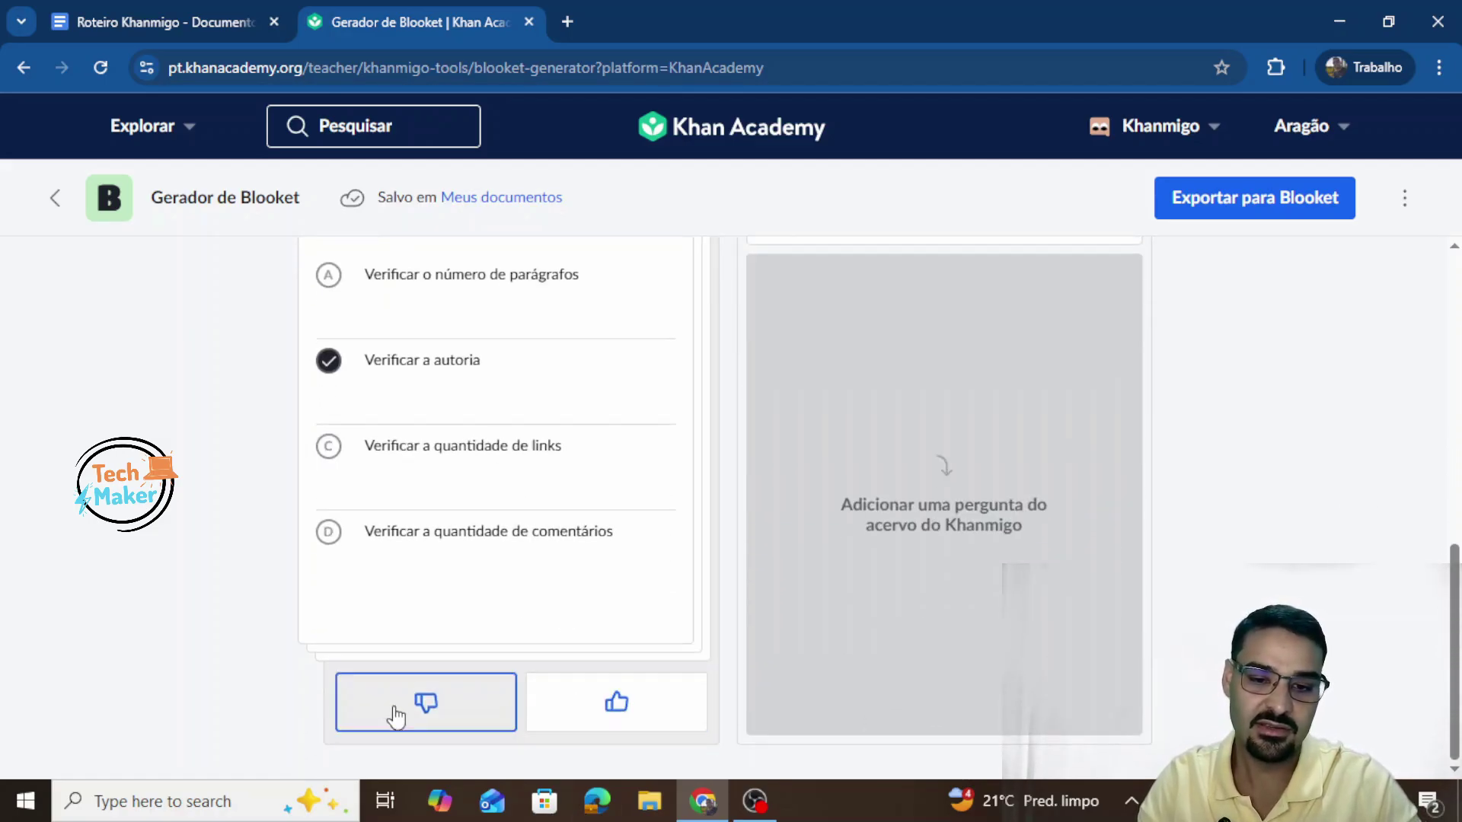
click(616, 702)
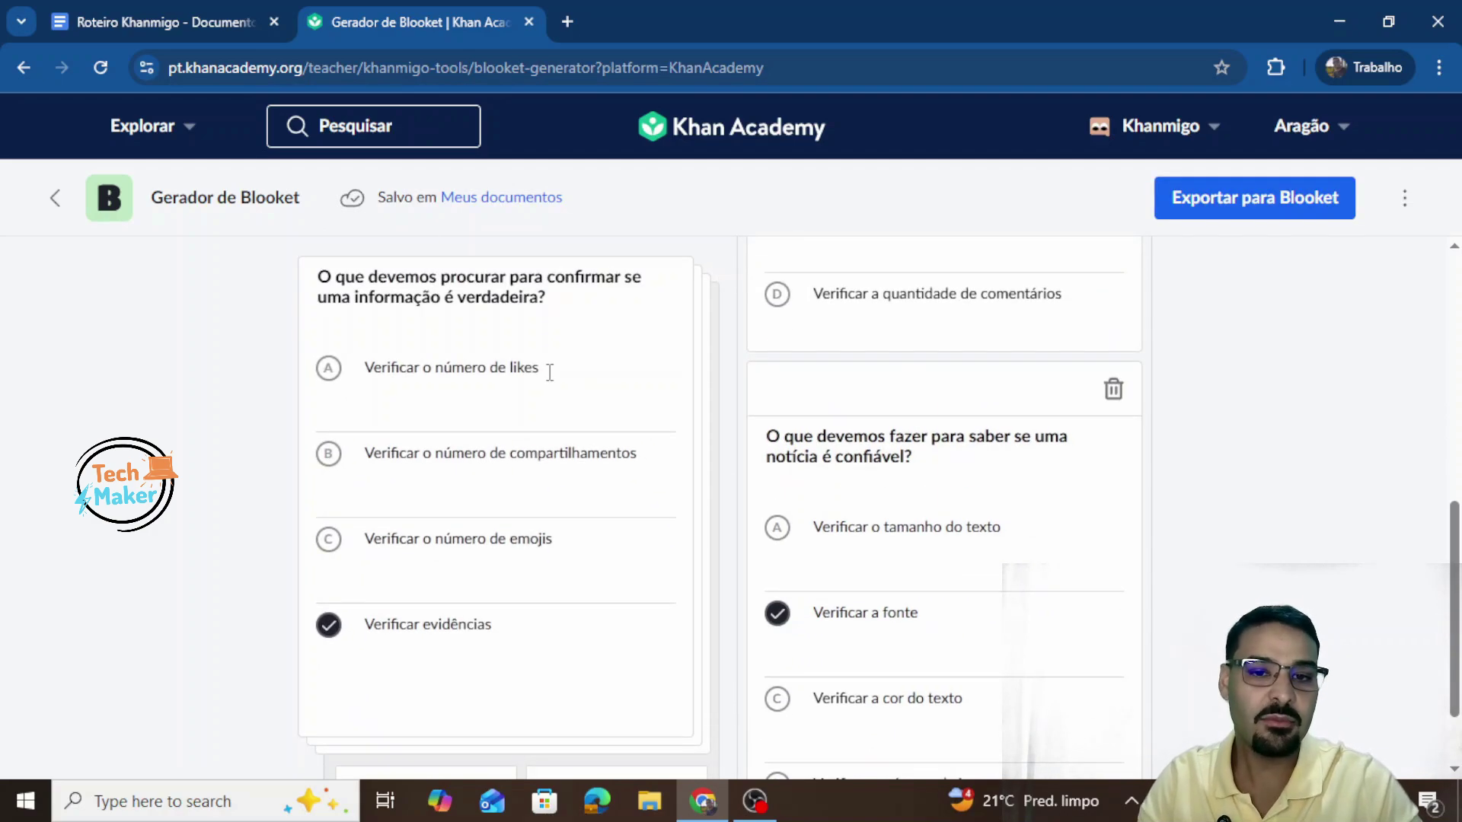
scroll(602, 495, down, 4)
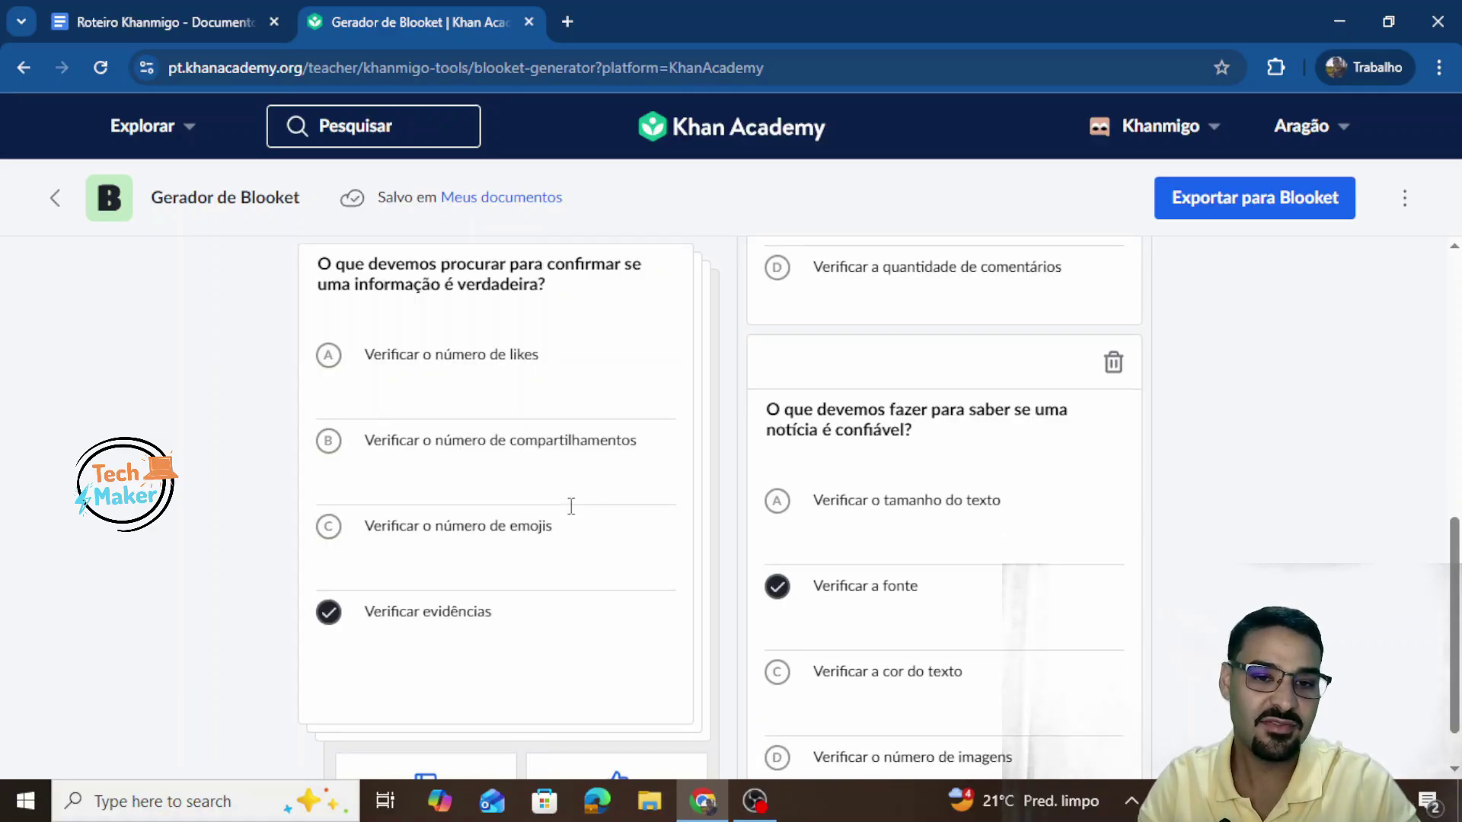
click(613, 704)
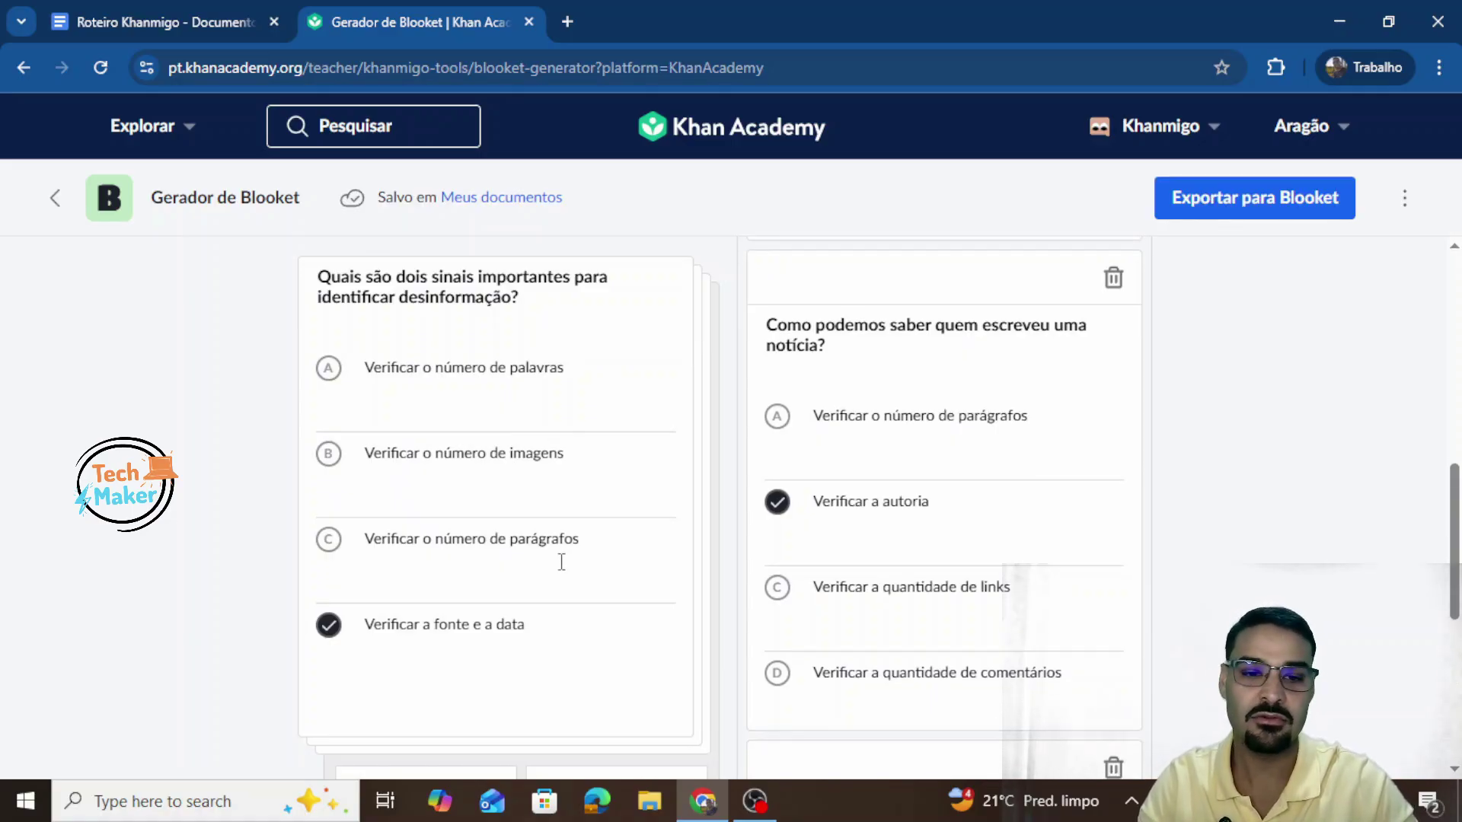
Step: Reject "Quais são dois sinais importantes para identificar desinformação?" and approve "Qual é um sinal de que uma notícia pode ser falsa?" with the grammar-errors answer
scroll(228, 533, down, 2)
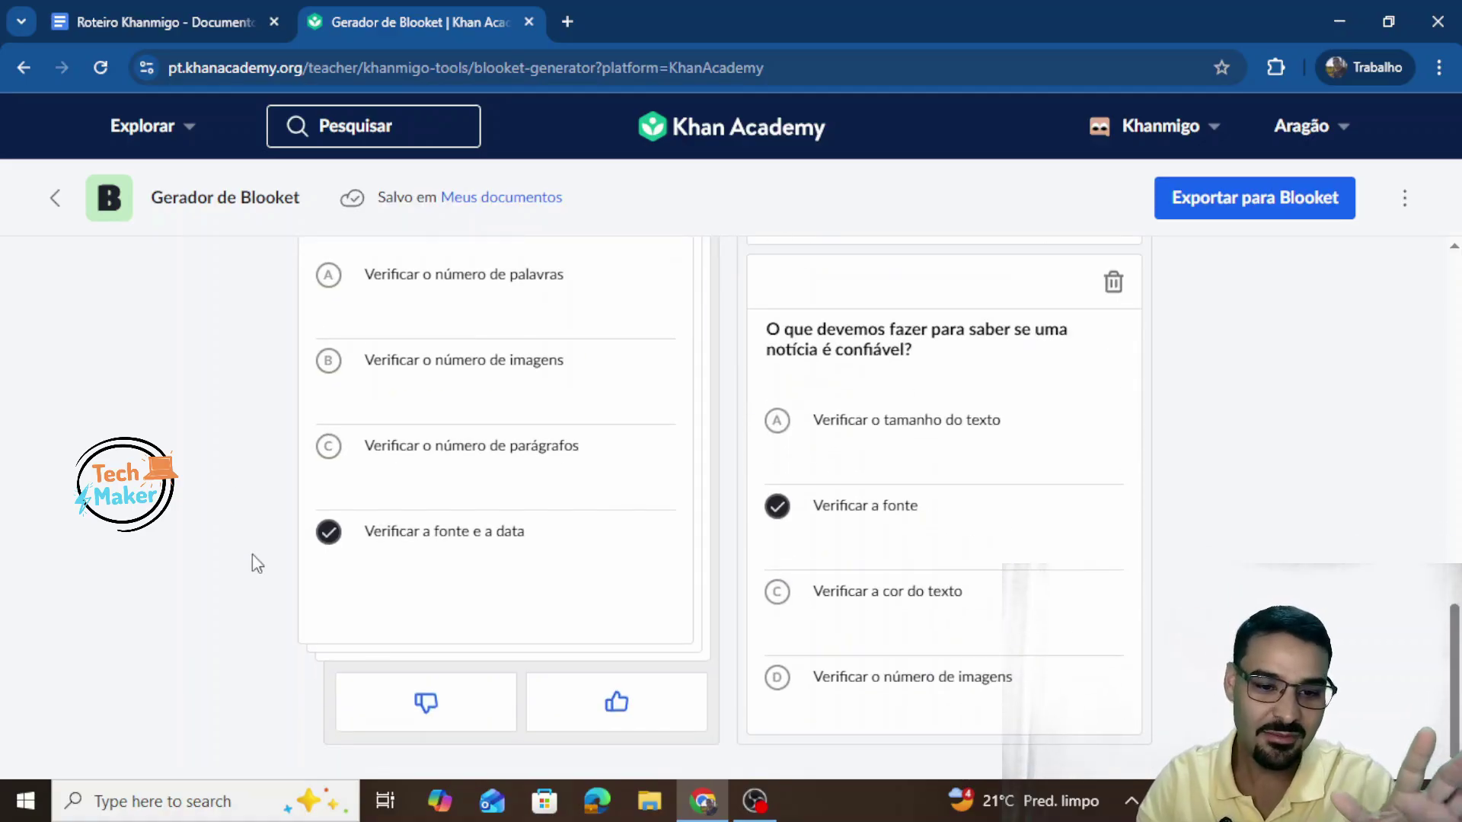
click(457, 709)
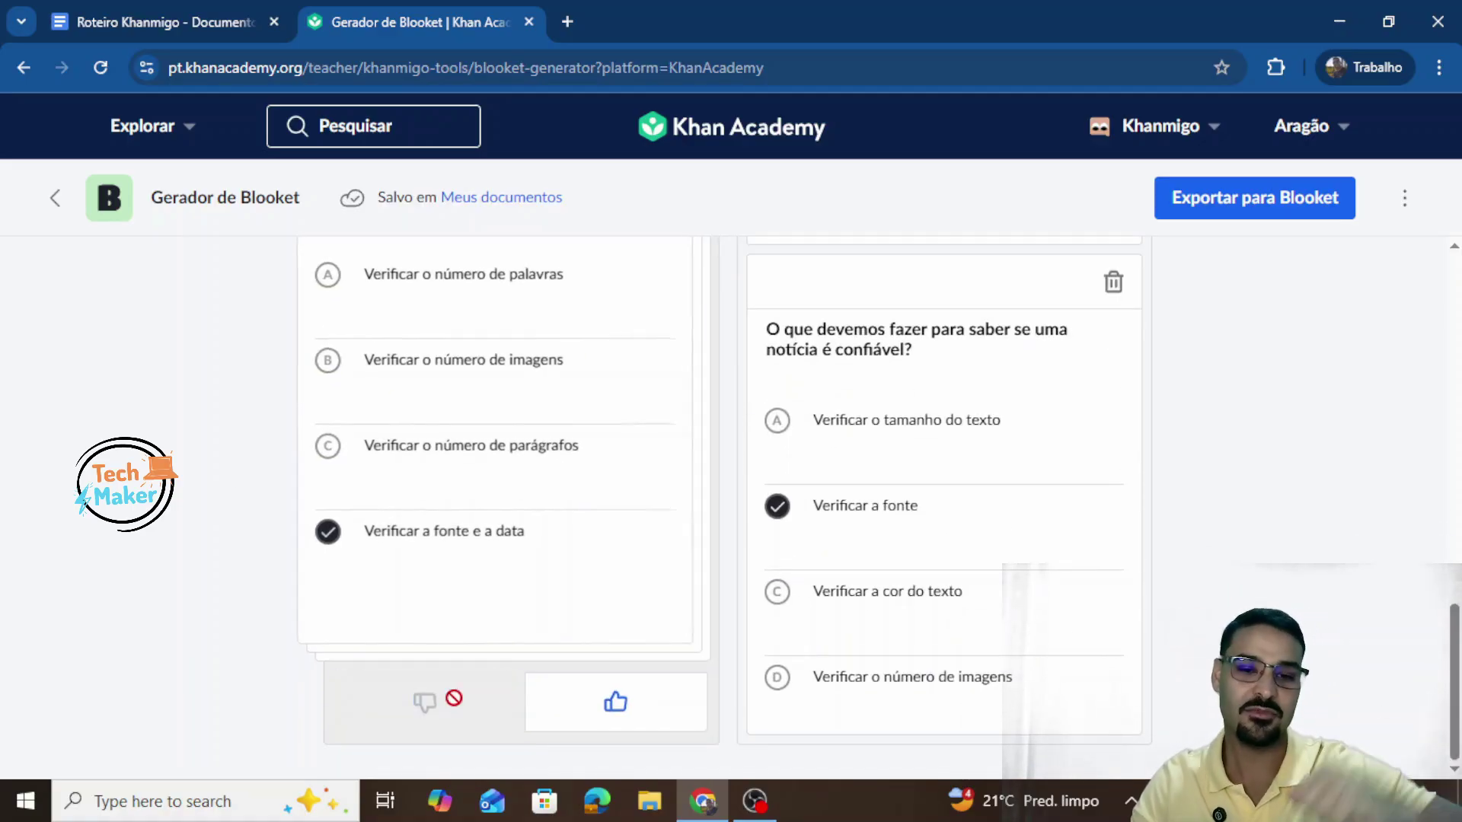
scroll(492, 379, up, 2)
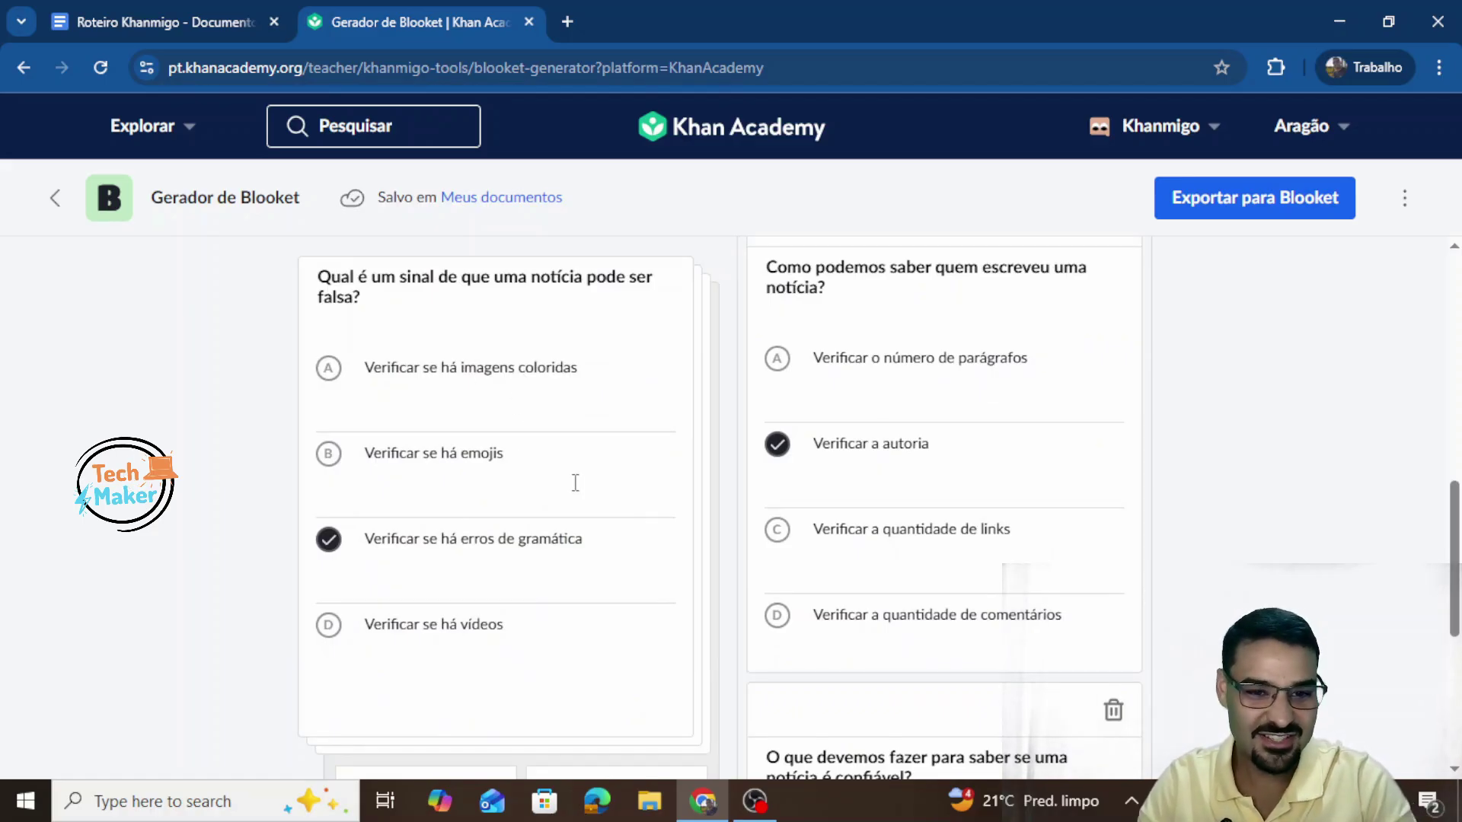
scroll(609, 564, down, 4)
scroll(594, 670, down, 2)
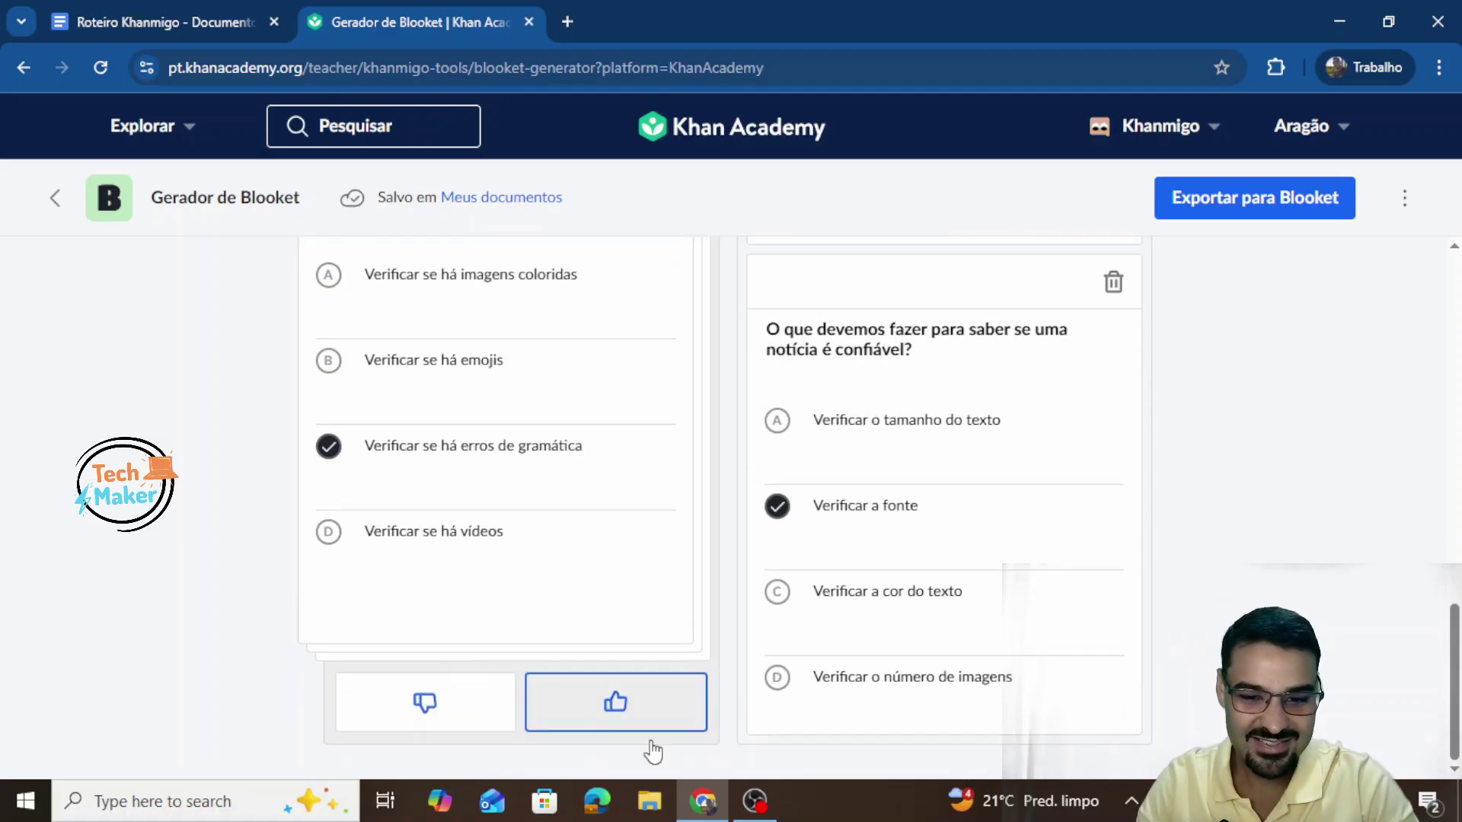
click(642, 706)
Step: Approve "Como podemos identificar uma notícia exagerada?" and "O que devemos procurar para garantir a confiabilidade de uma notícia?" for the set
scroll(643, 707, down, 6)
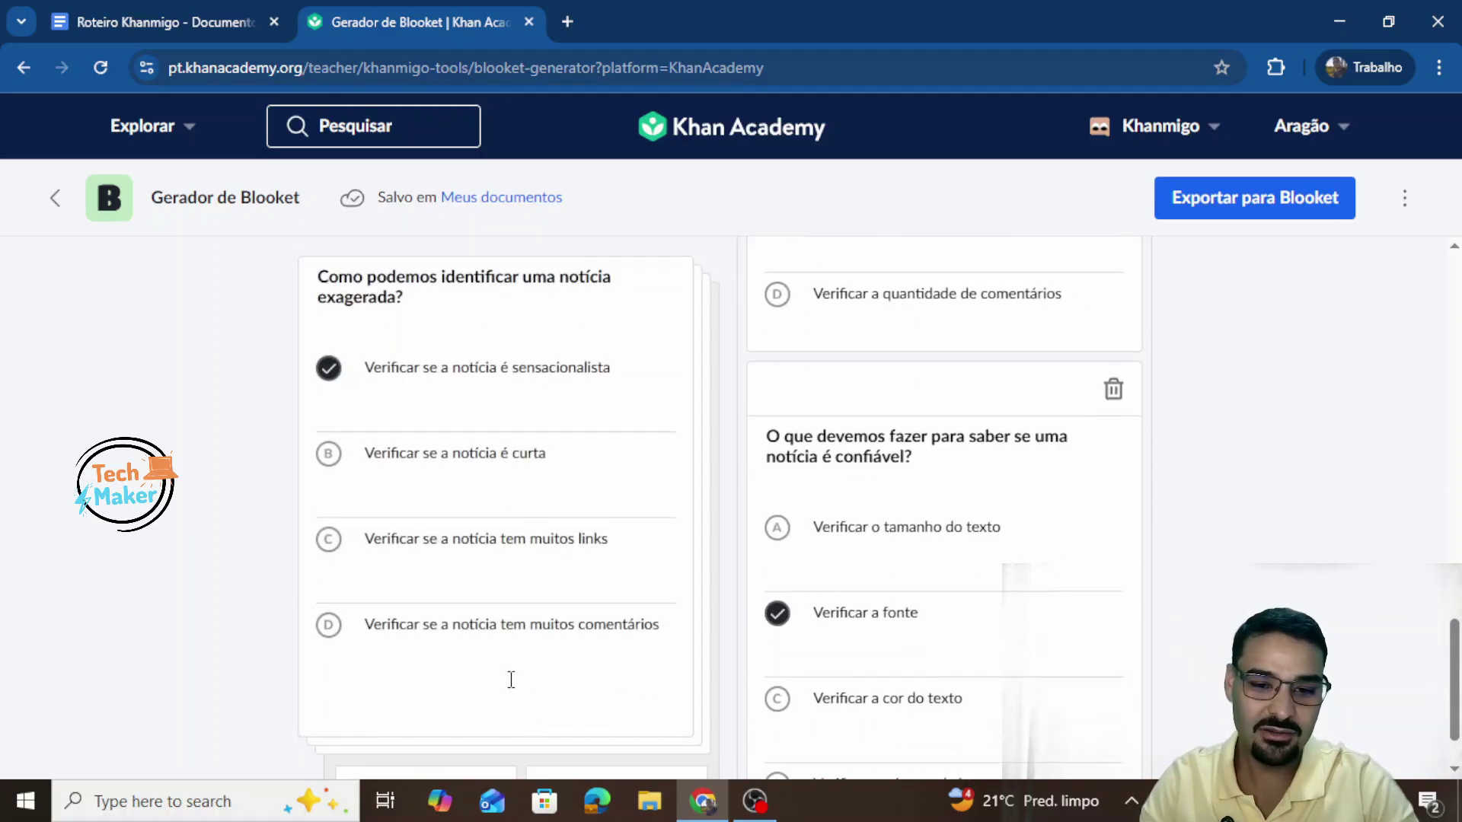
scroll(628, 731, up, 1)
scroll(525, 579, down, 6)
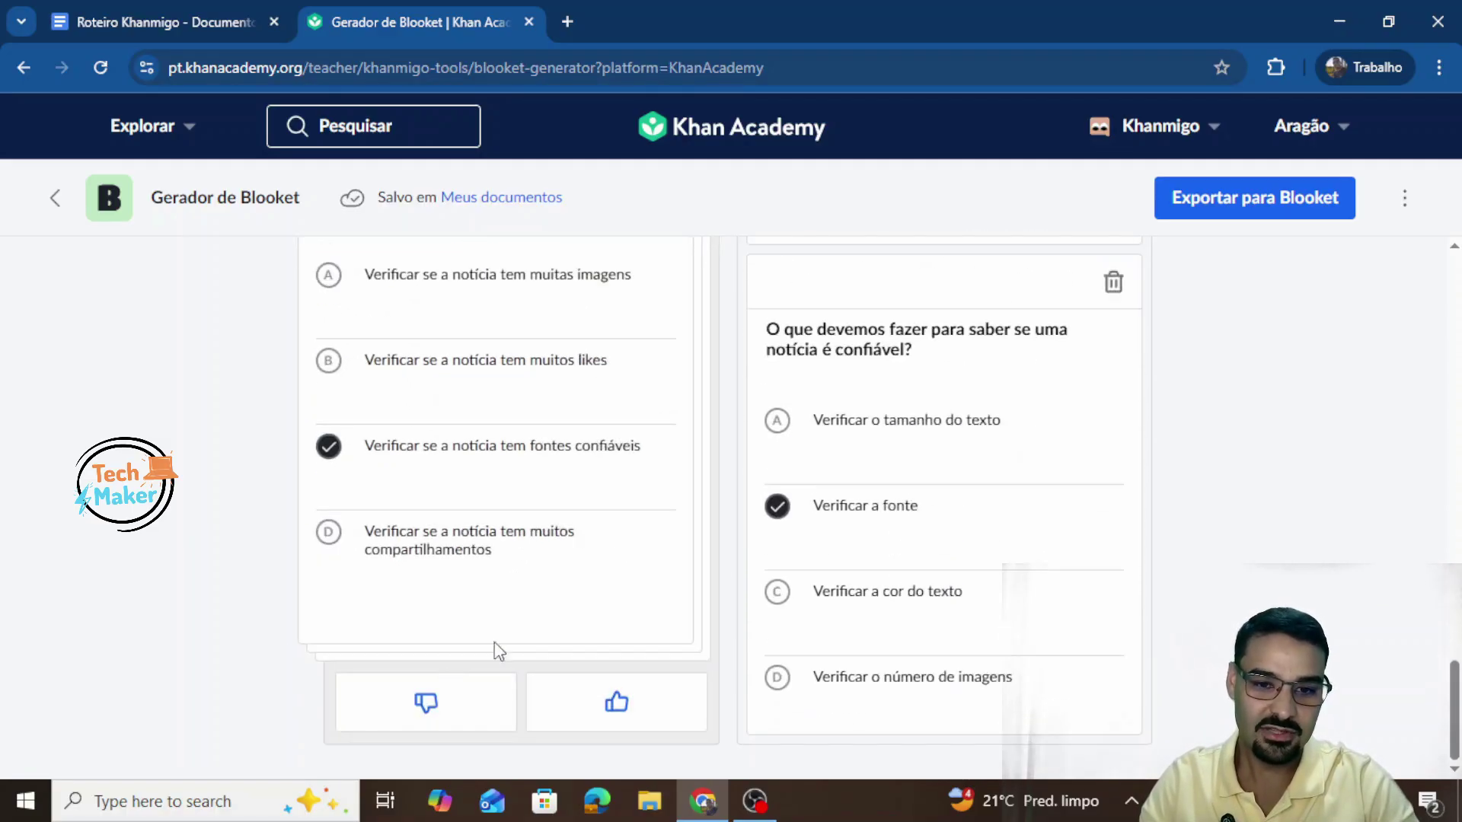
click(631, 710)
Step: Approve the next three suggested questions, from the one about "um título chamativo" through "Como podemos saber se uma notícia é atual?"
scroll(535, 575, down, 2)
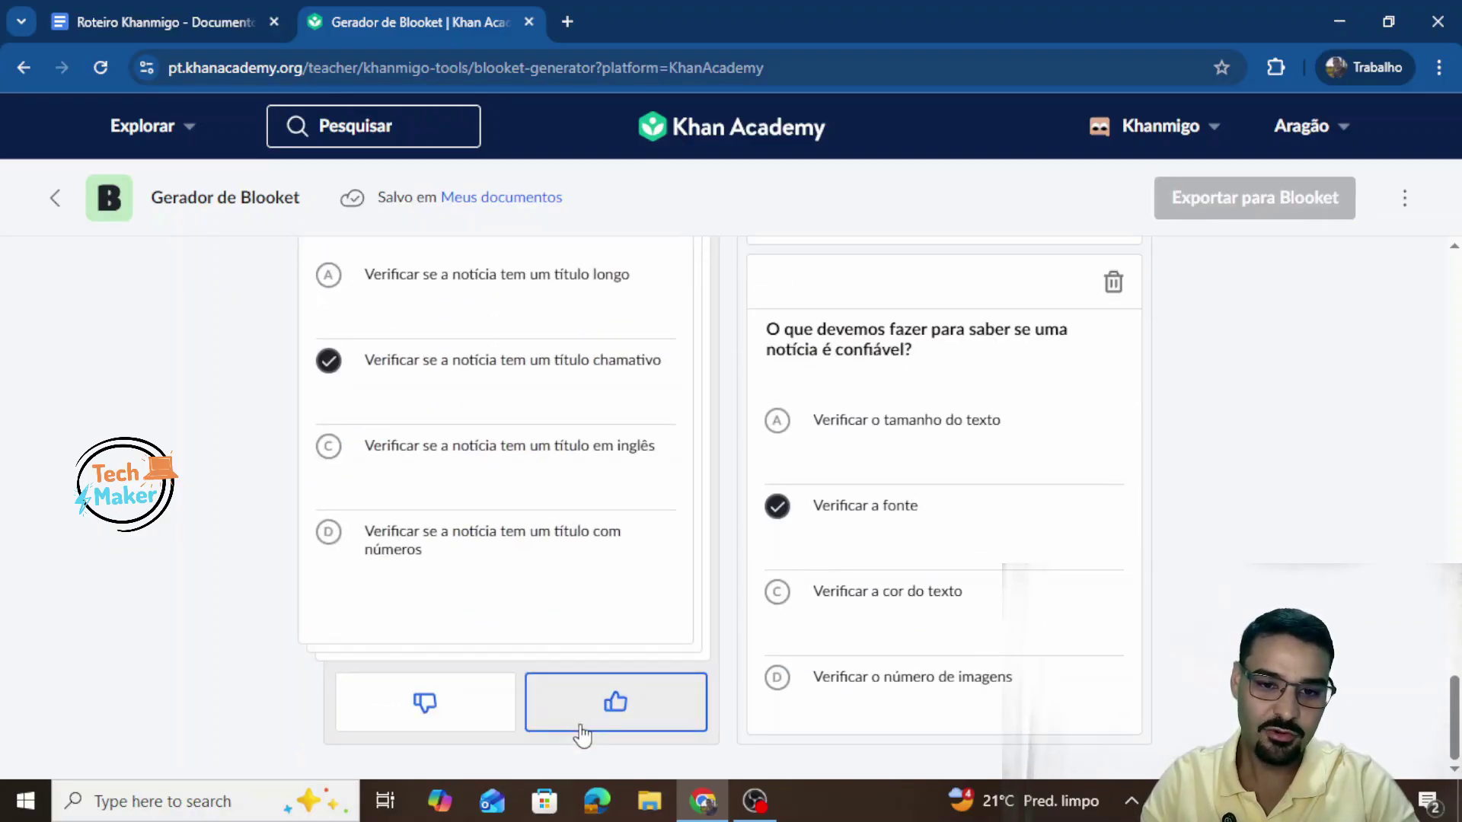
click(583, 724)
scroll(601, 610, down, 2)
click(602, 700)
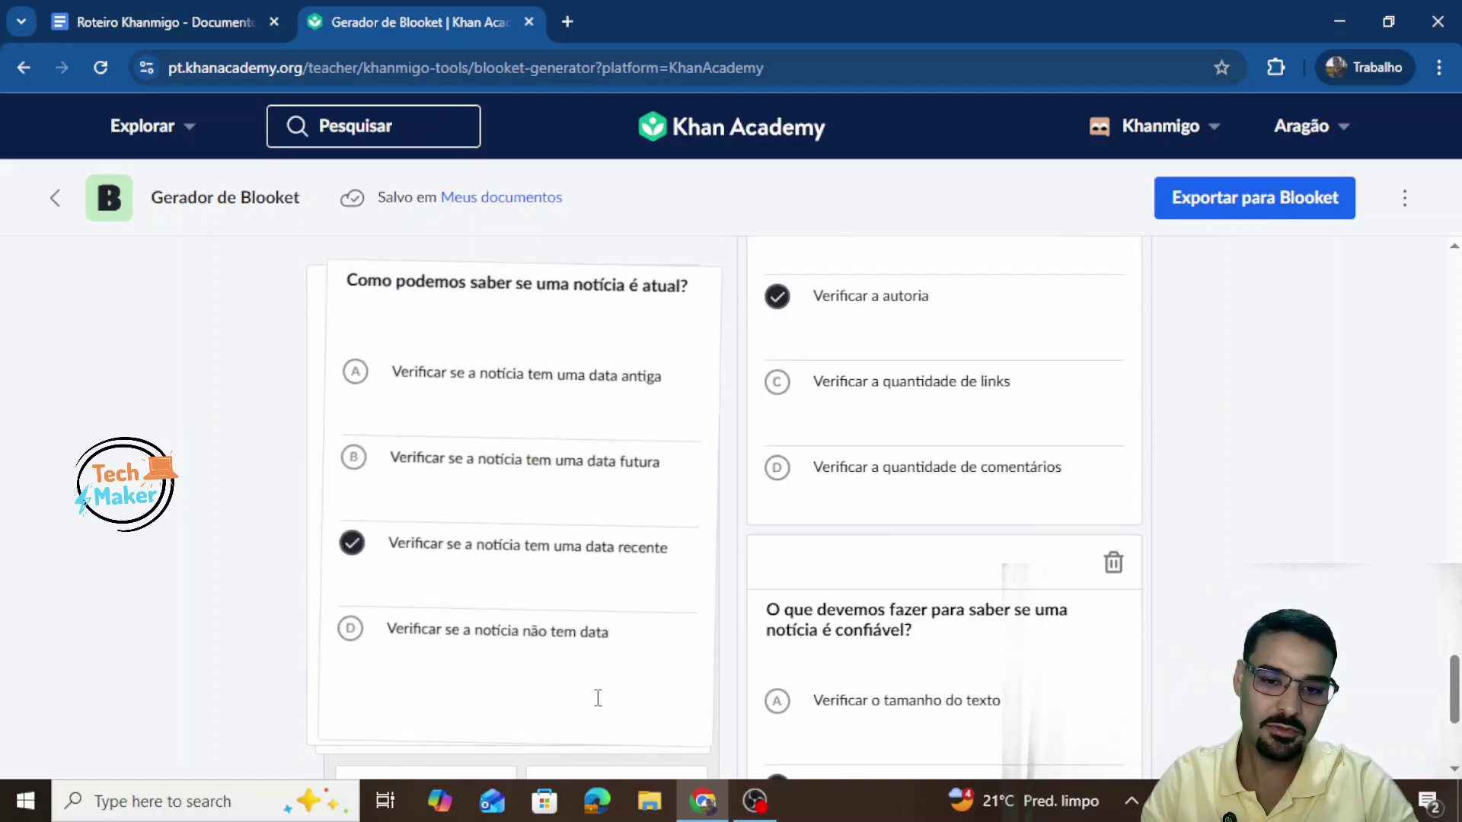
scroll(583, 697, down, 2)
click(571, 697)
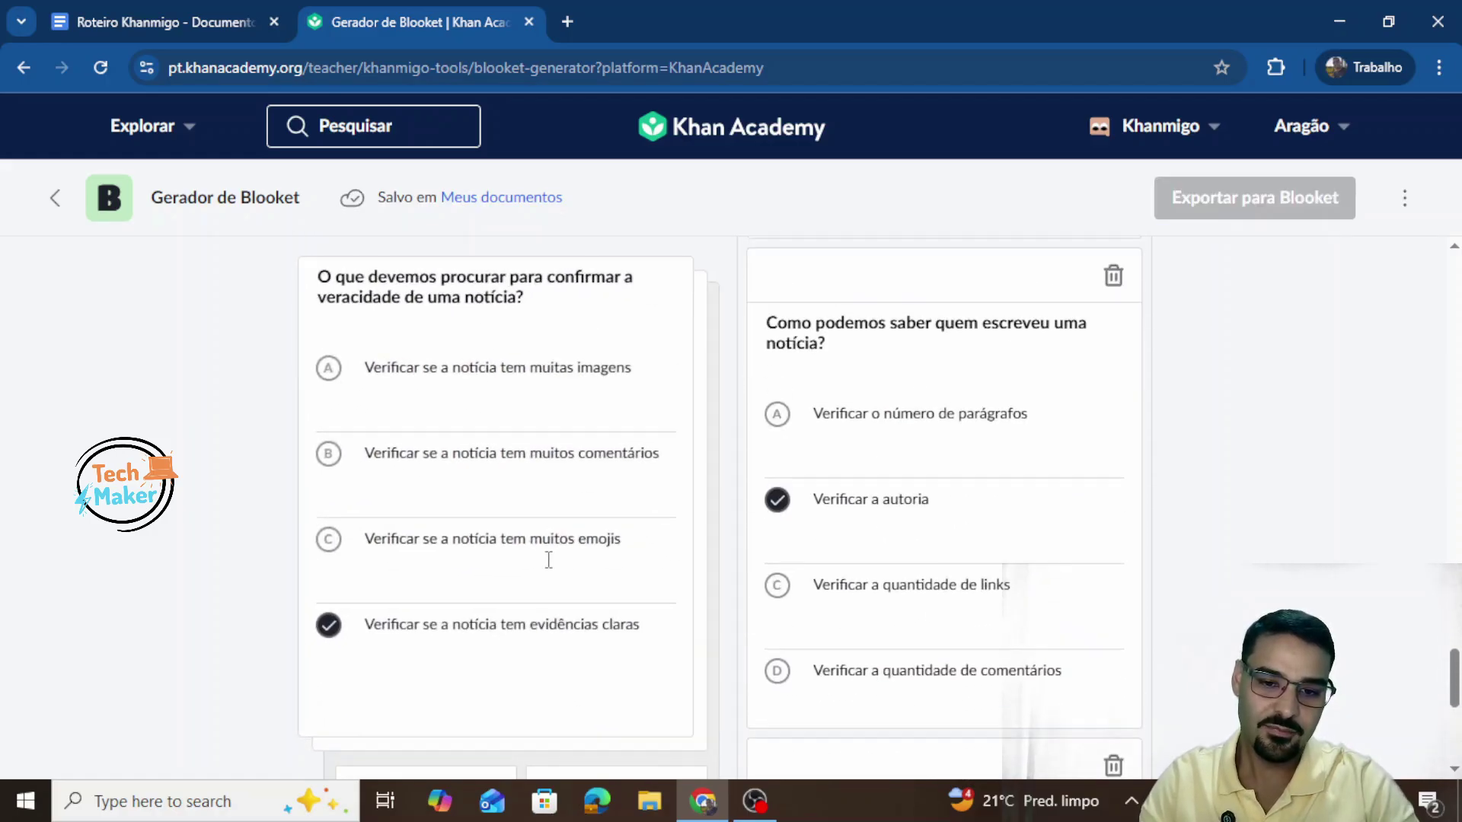
Step: Approve "O que devemos procurar para confirmar a veracidade de uma notícia?" and the two suggested questions that follow it
scroll(548, 563, down, 2)
click(583, 716)
scroll(581, 708, down, 2)
click(578, 699)
scroll(578, 716, down, 2)
click(575, 704)
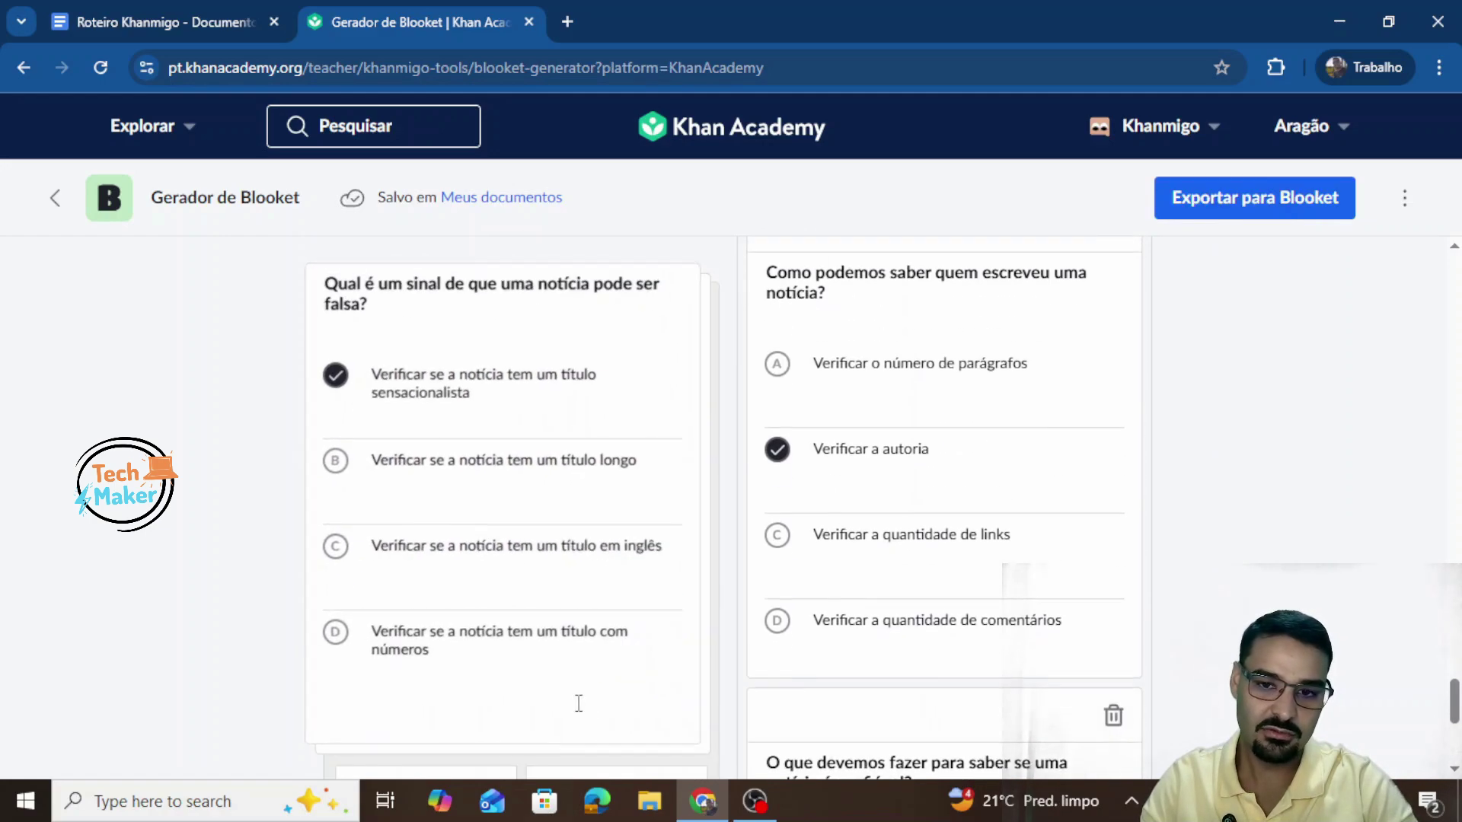
Step: Review the list of approved questions in "Sinais de Desinformação em Textos Digitais" and export the set to Blooket
scroll(1236, 605, down, 5)
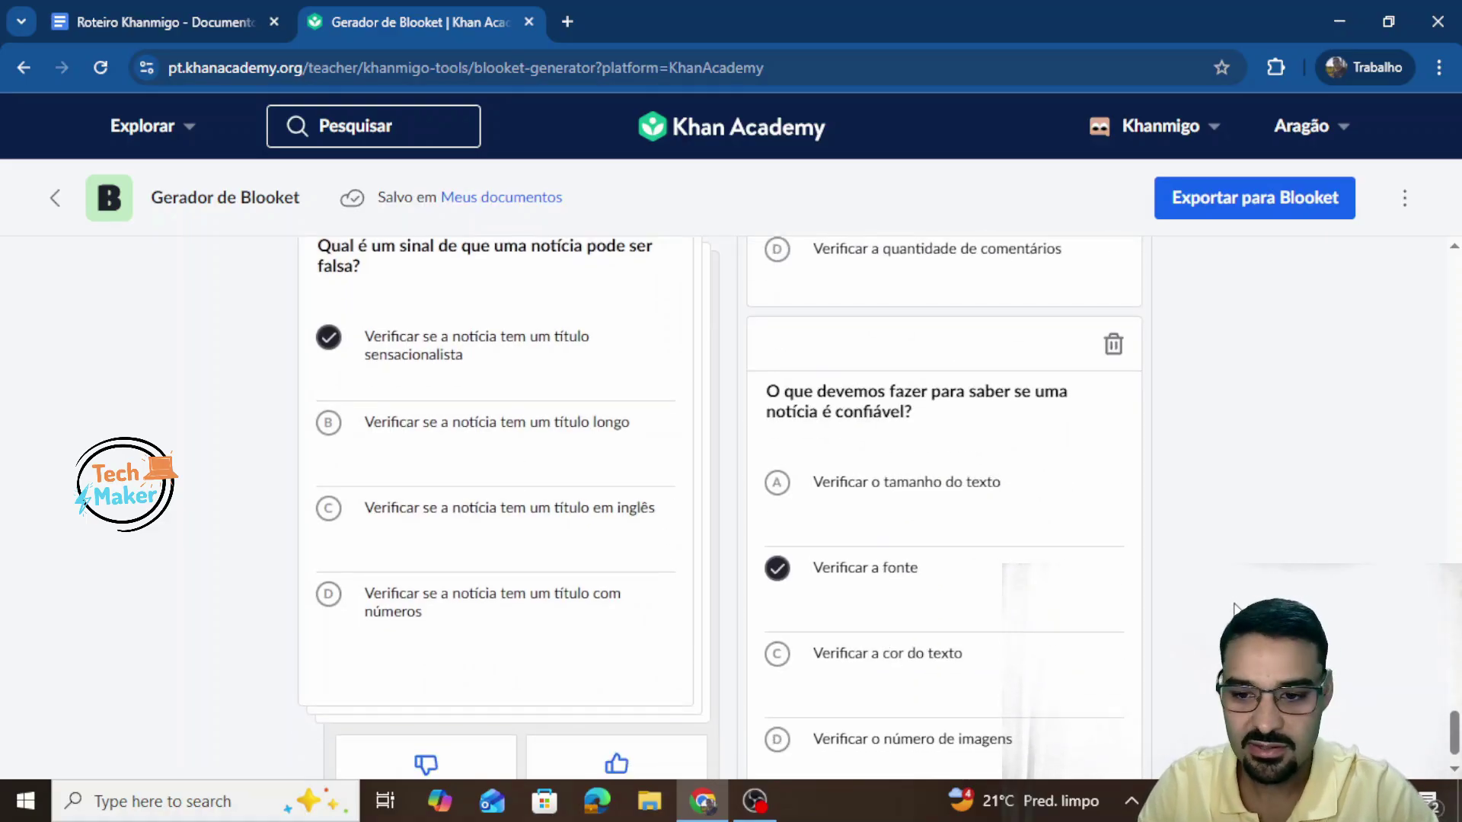
scroll(1234, 607, up, 5)
drag(1456, 687, 1455, 388)
scroll(944, 503, down, 5)
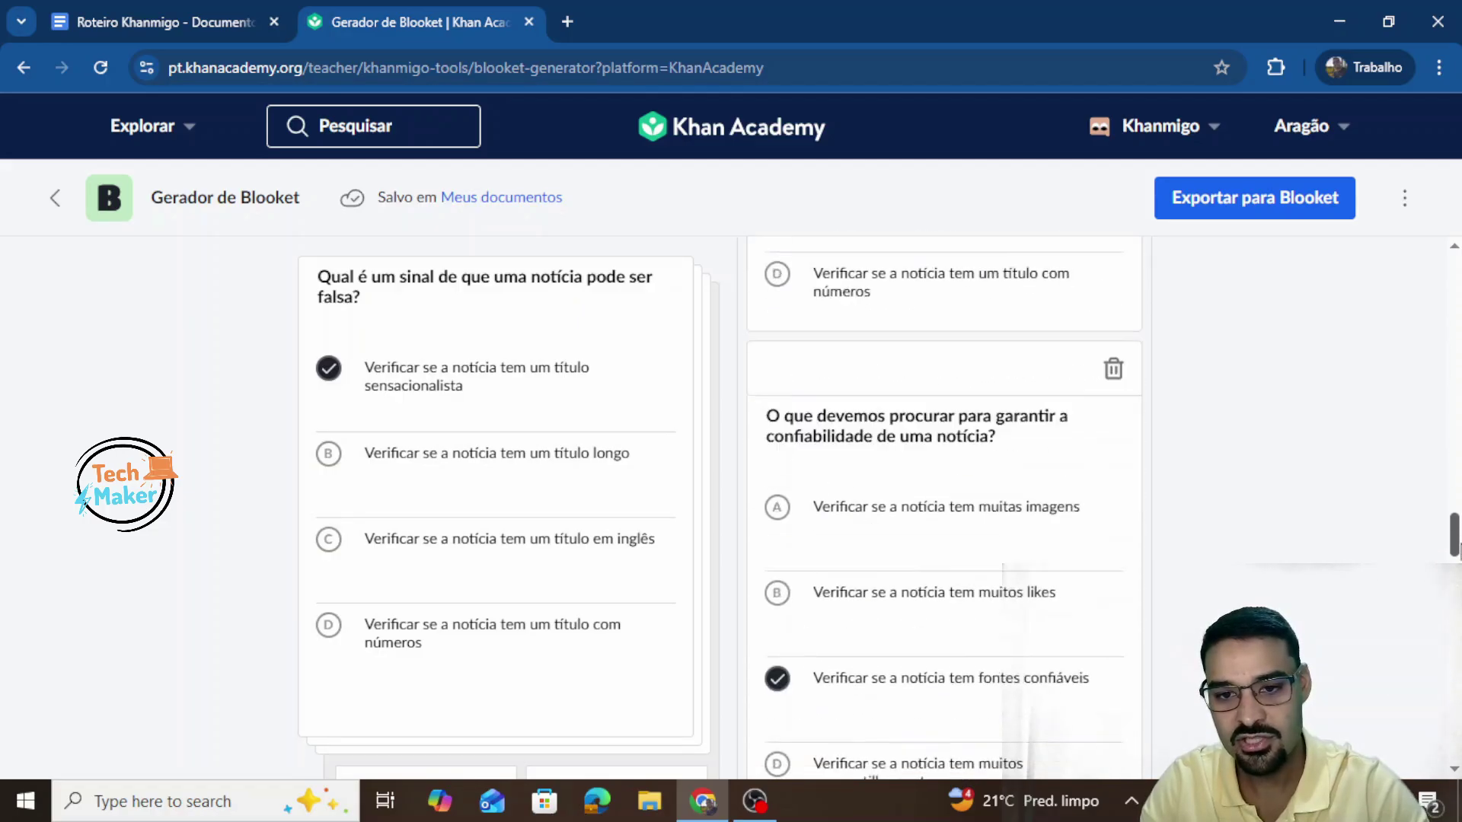
scroll(919, 560, up, 10)
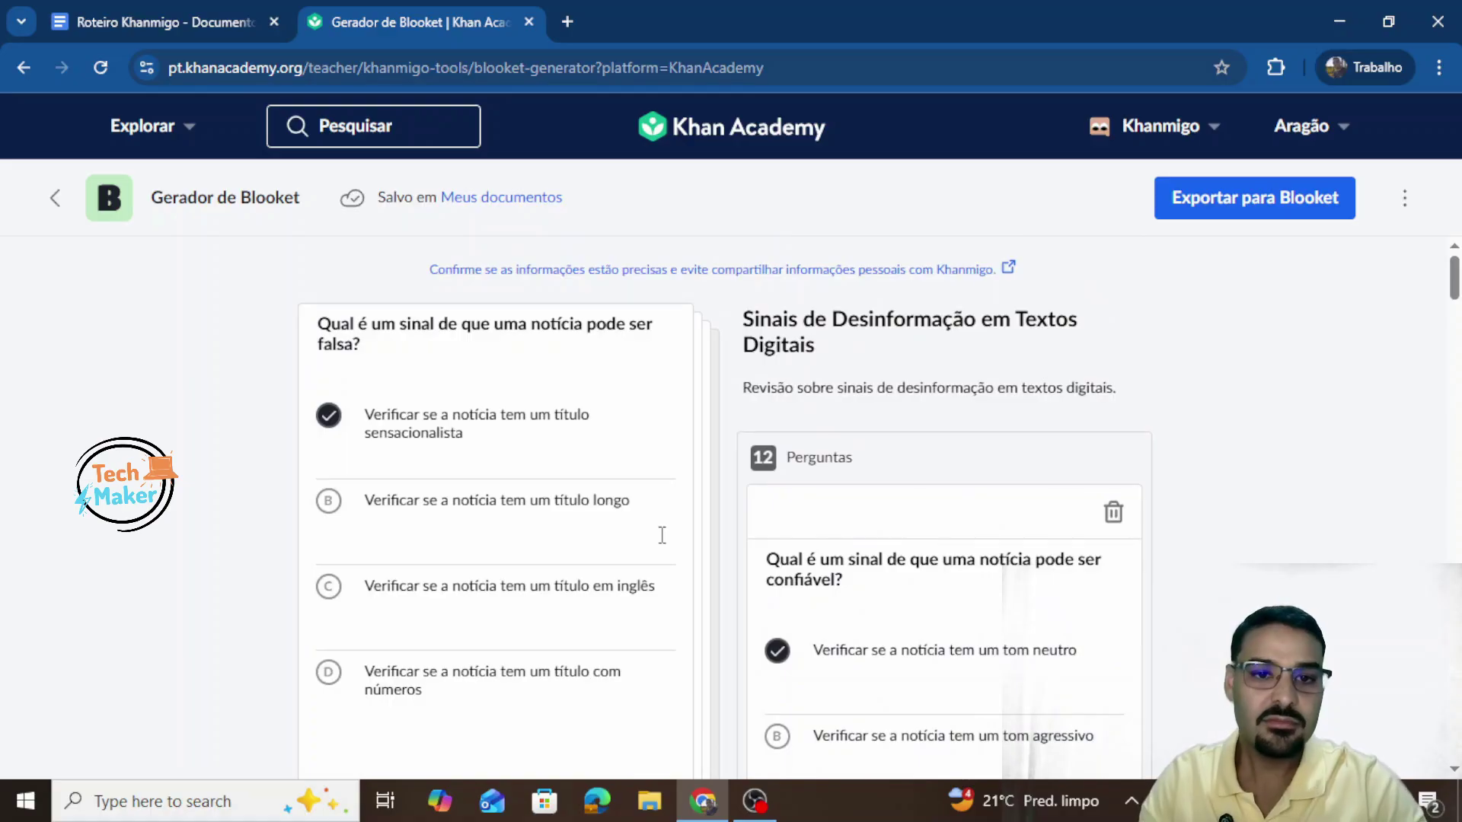
click(1224, 219)
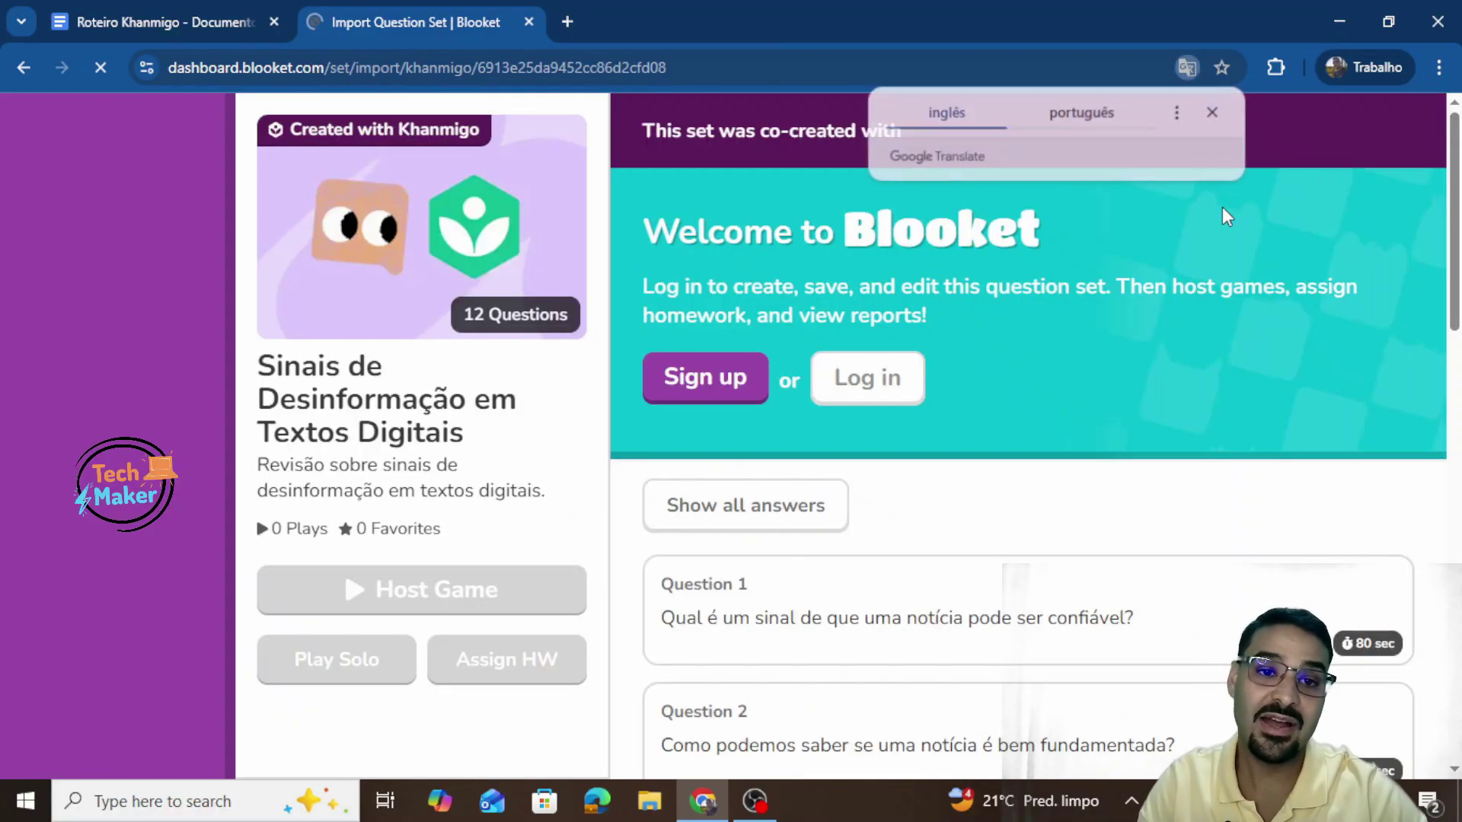
Step: Dismiss the page translation offer and look through the imported question set on the Blooket page
click(1214, 112)
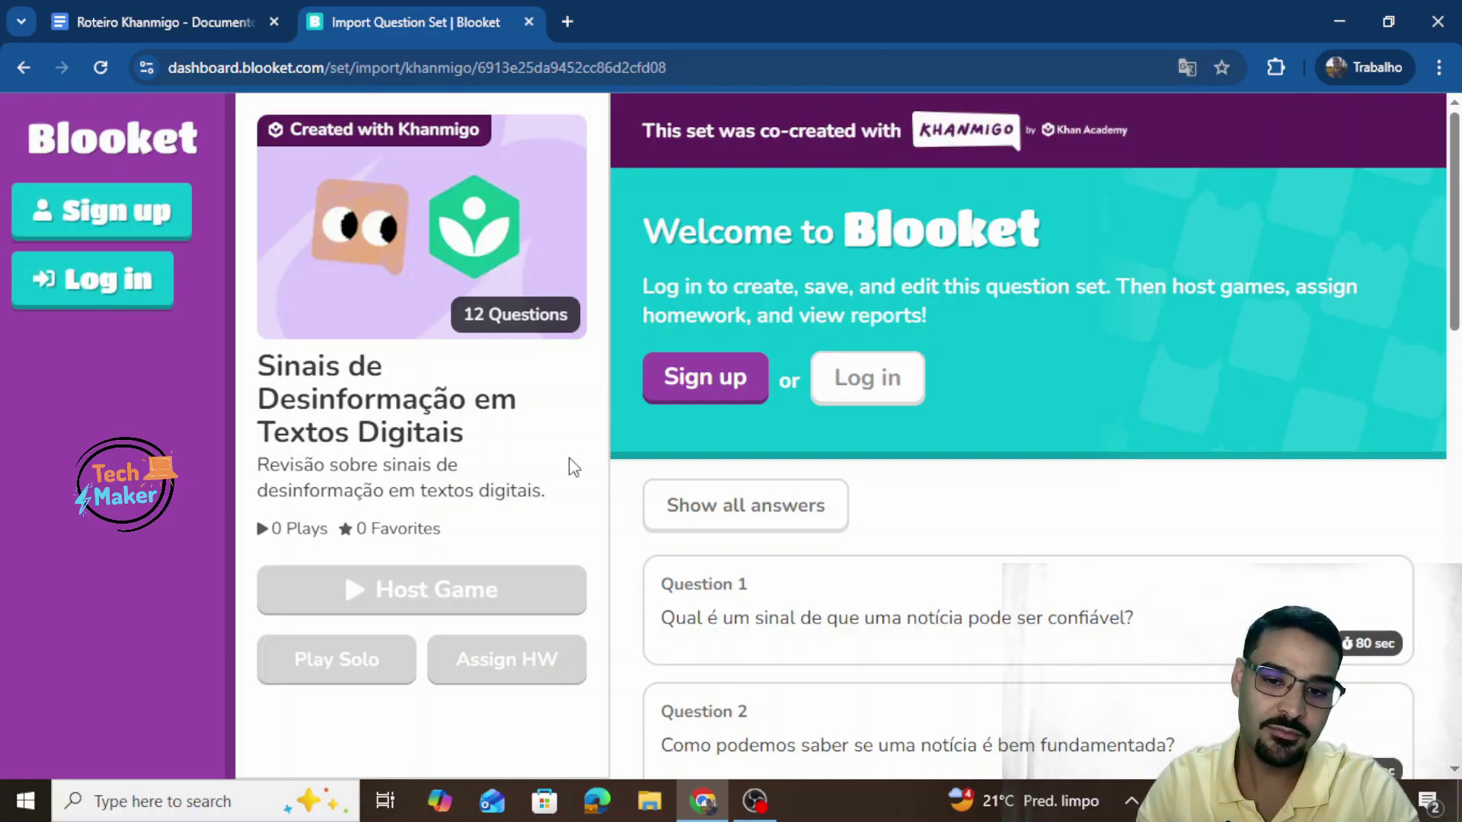
drag(1456, 213, 1446, 444)
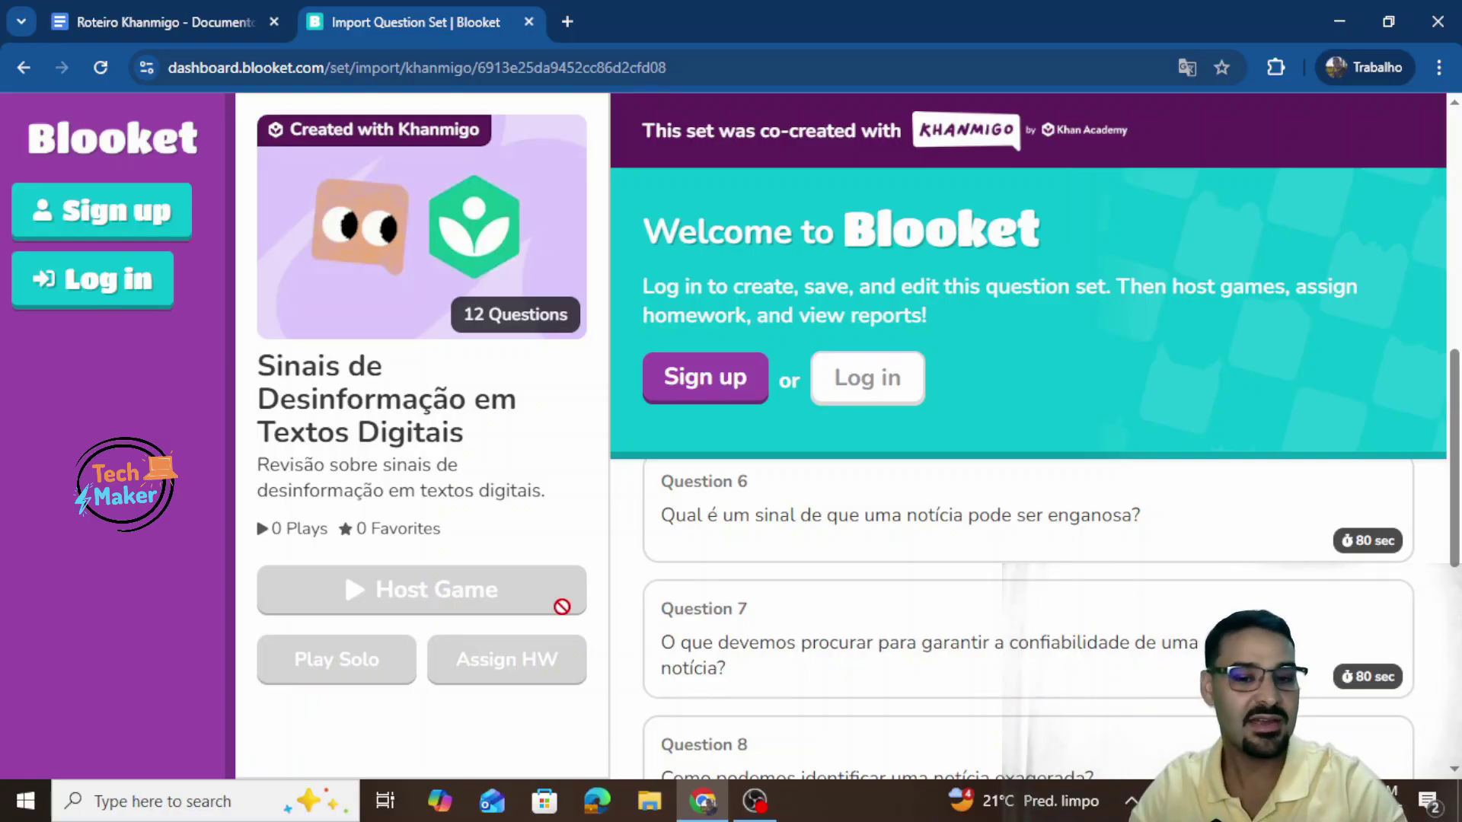
drag(1454, 457, 1456, 218)
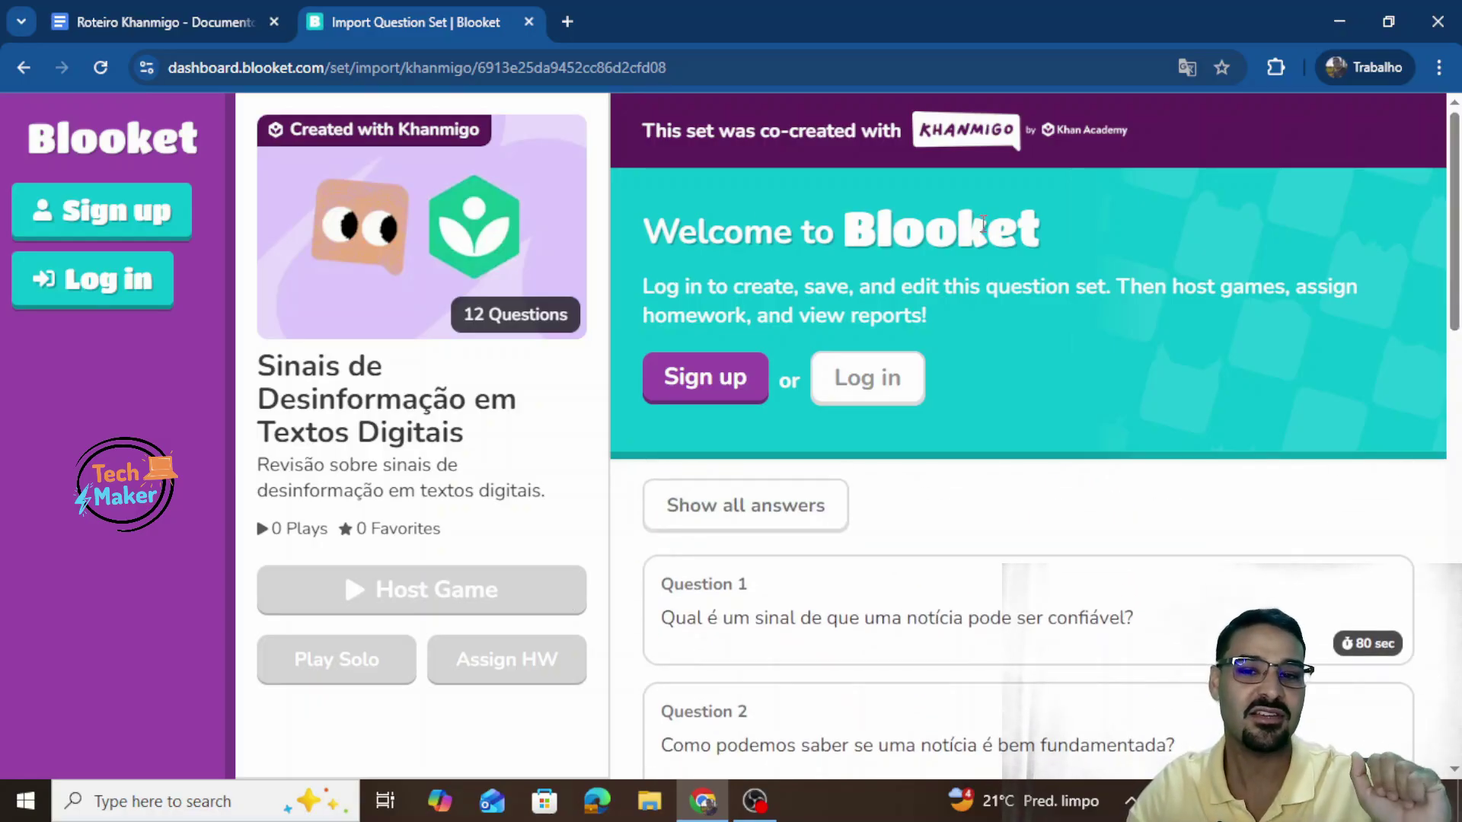
Step: Return to the Khanmigo teacher tools and open the Texto Informativo tool
click(27, 68)
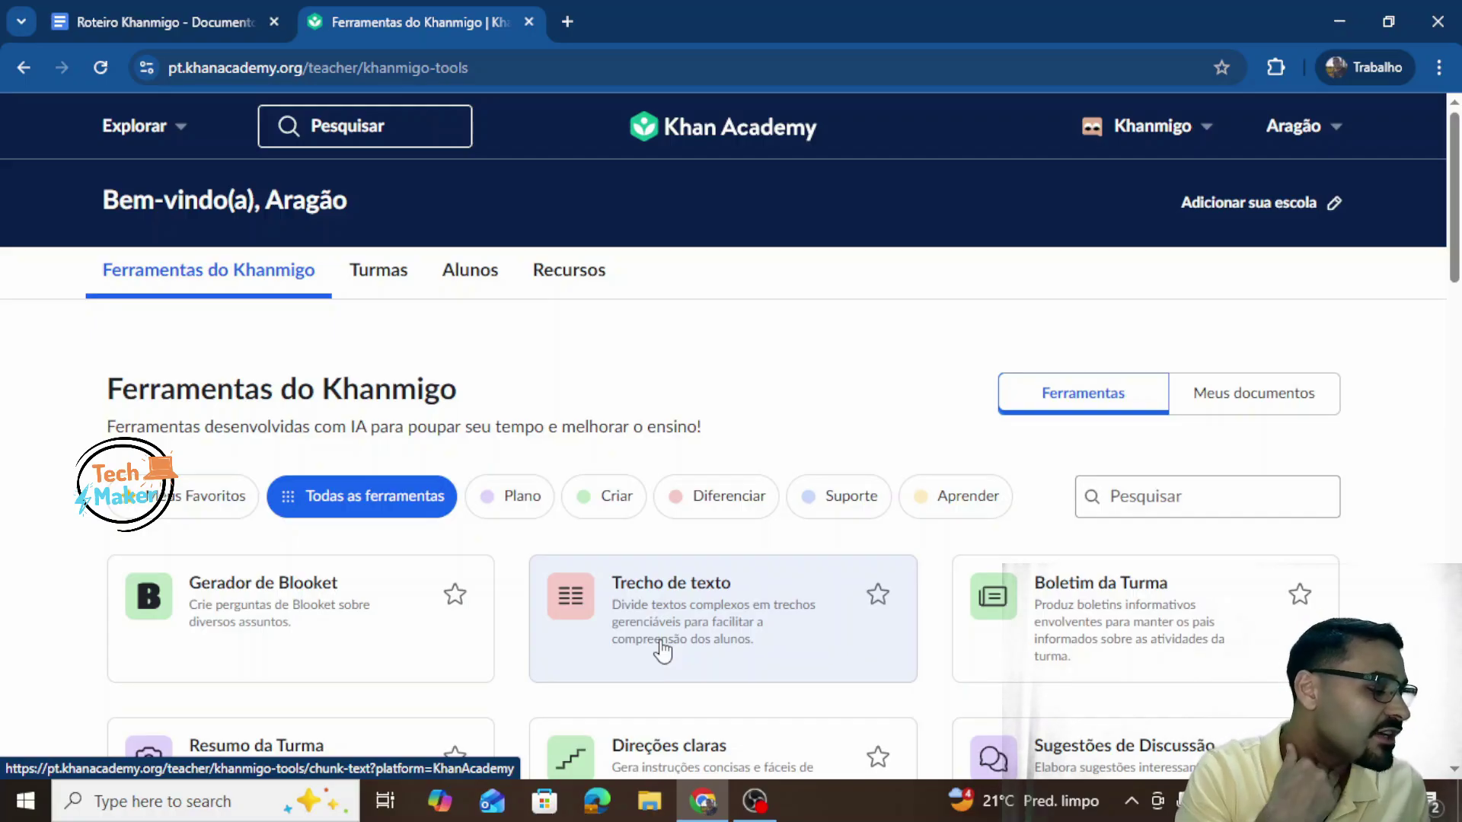
scroll(656, 655, down, 3)
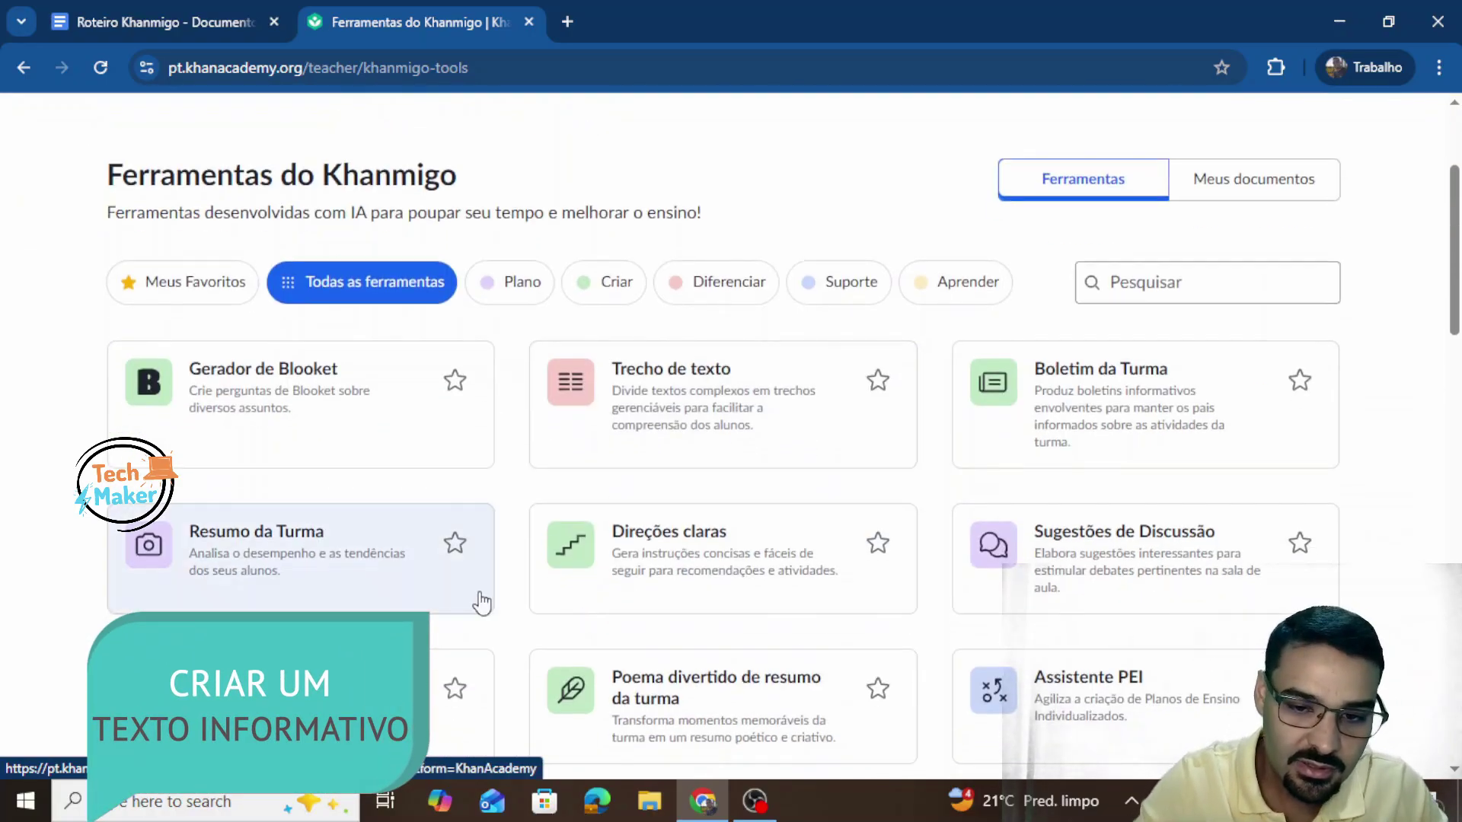
scroll(472, 598, down, 4)
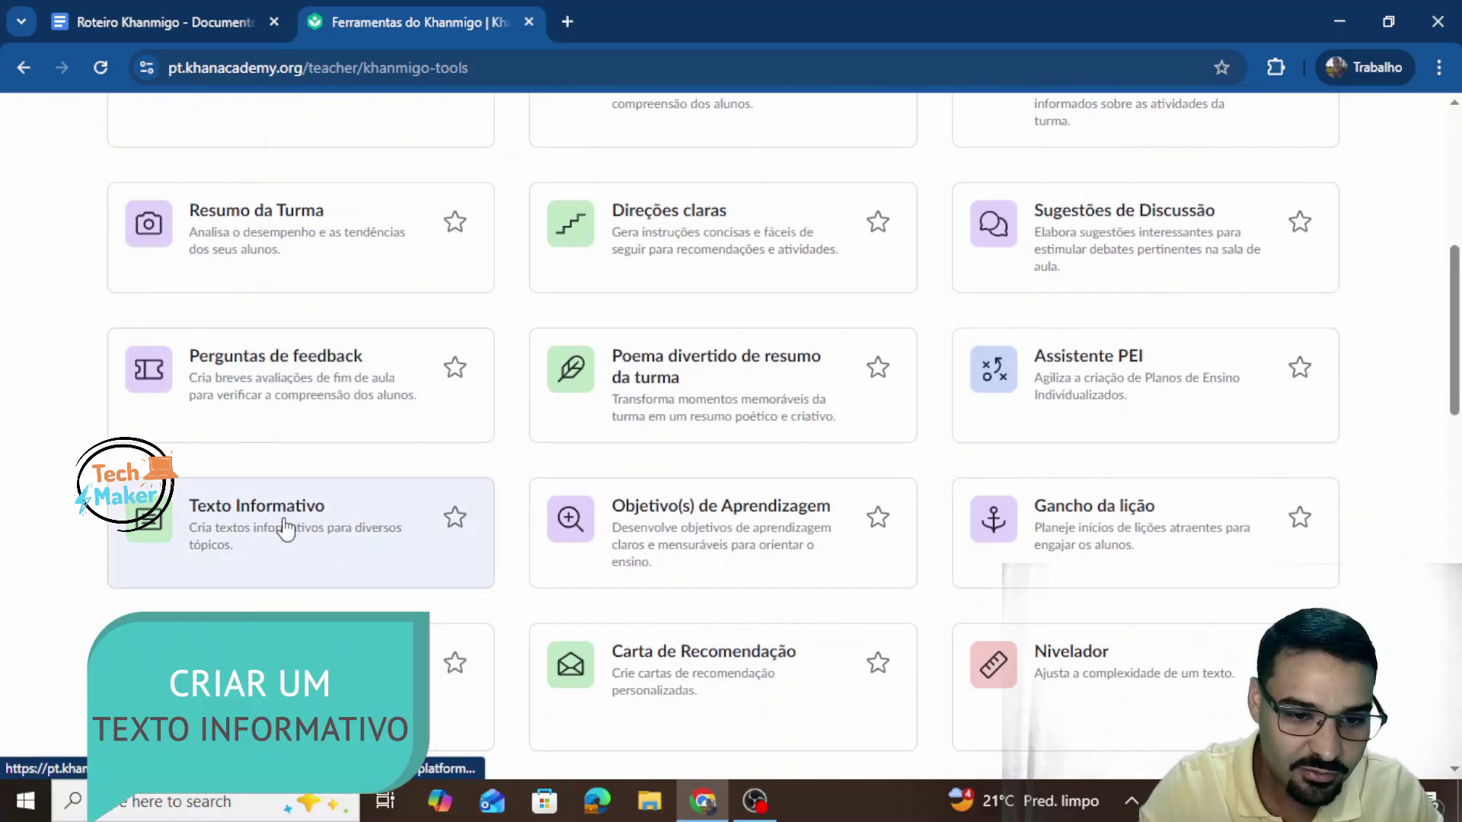
click(295, 543)
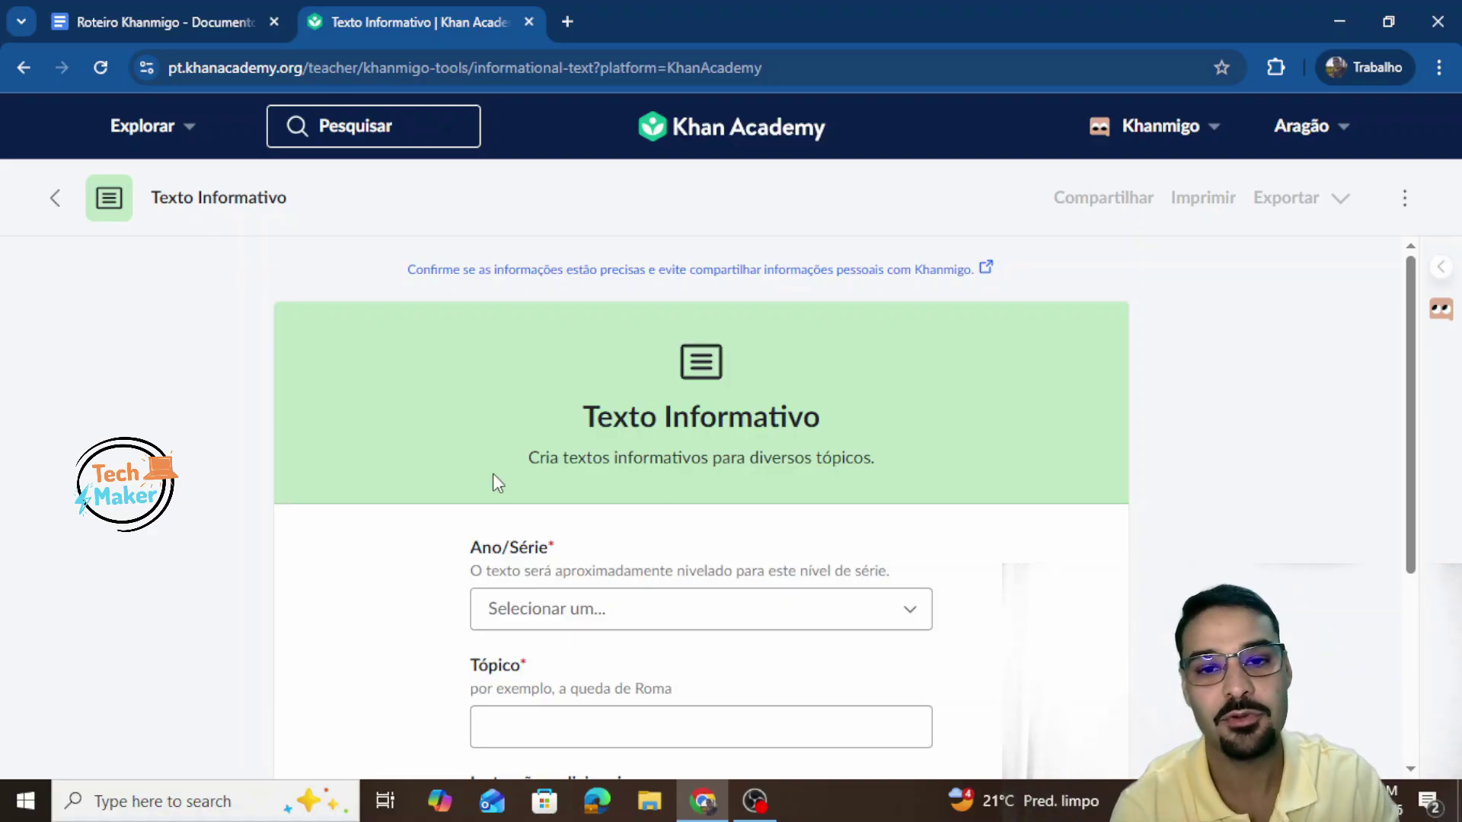
Step: Set the informational text's grade level to 6º ano and its topic to "fake news"
click(771, 629)
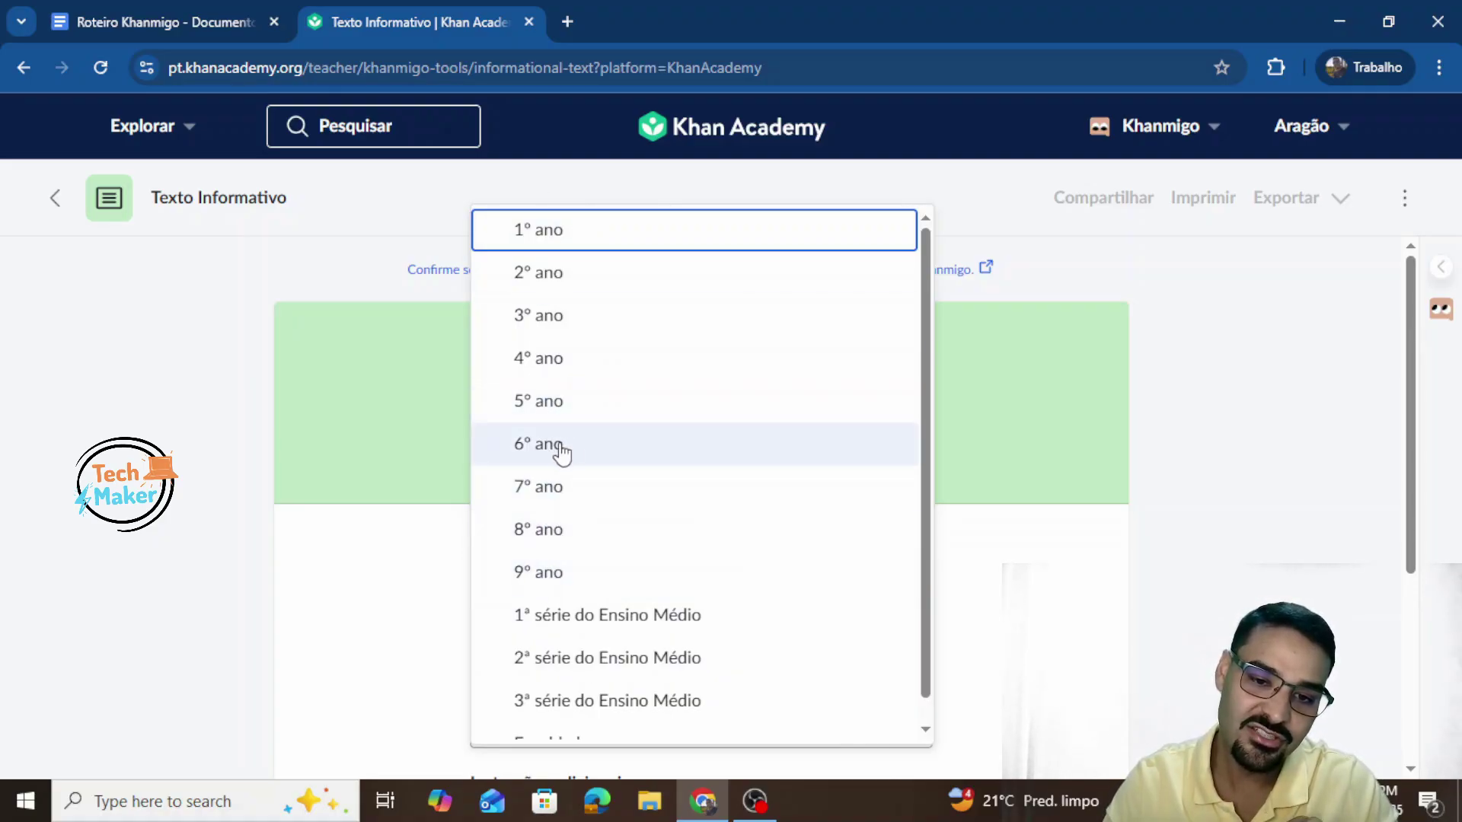
click(607, 452)
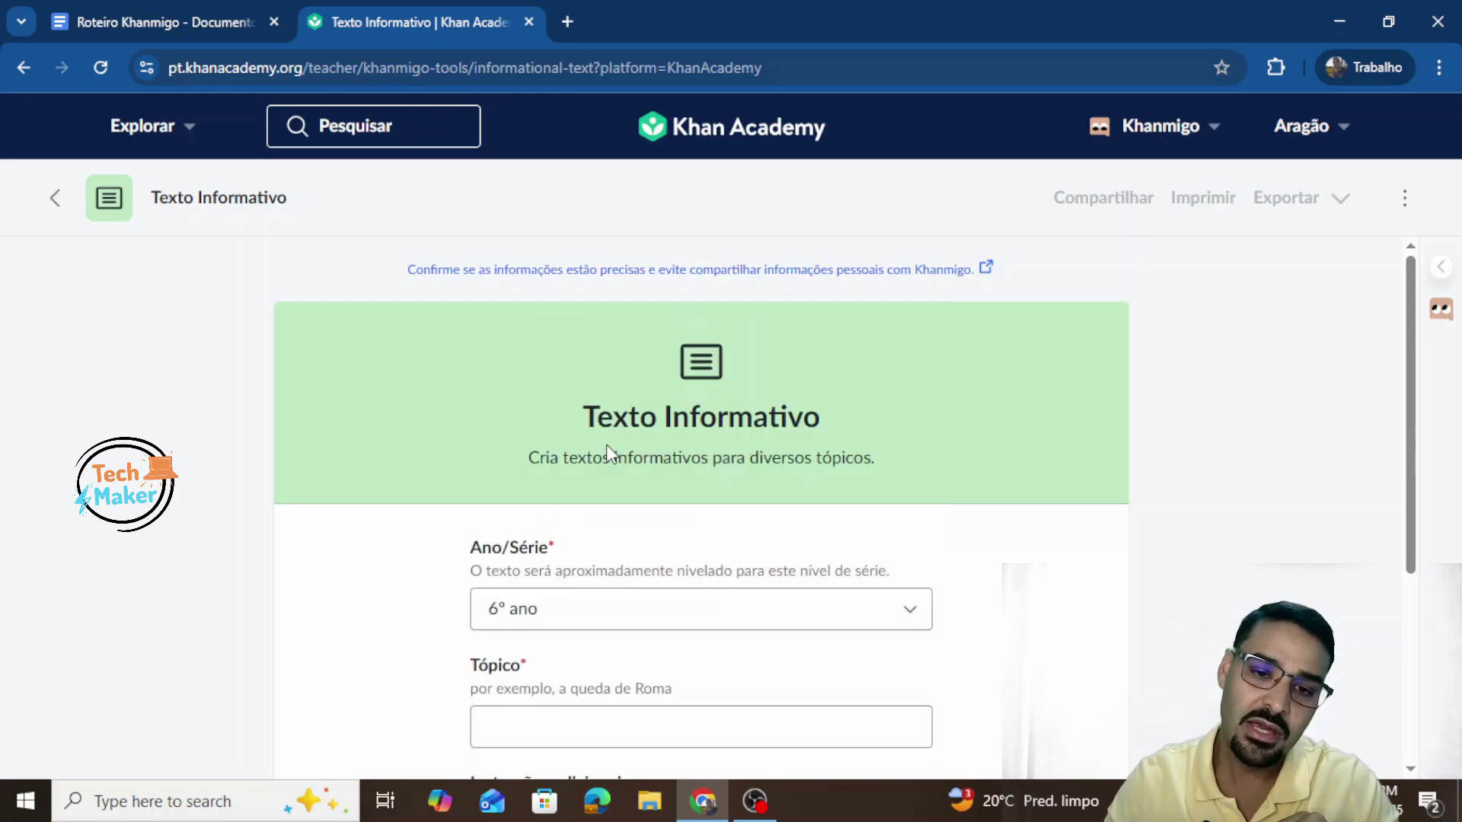
scroll(607, 446, down, 4)
click(537, 415)
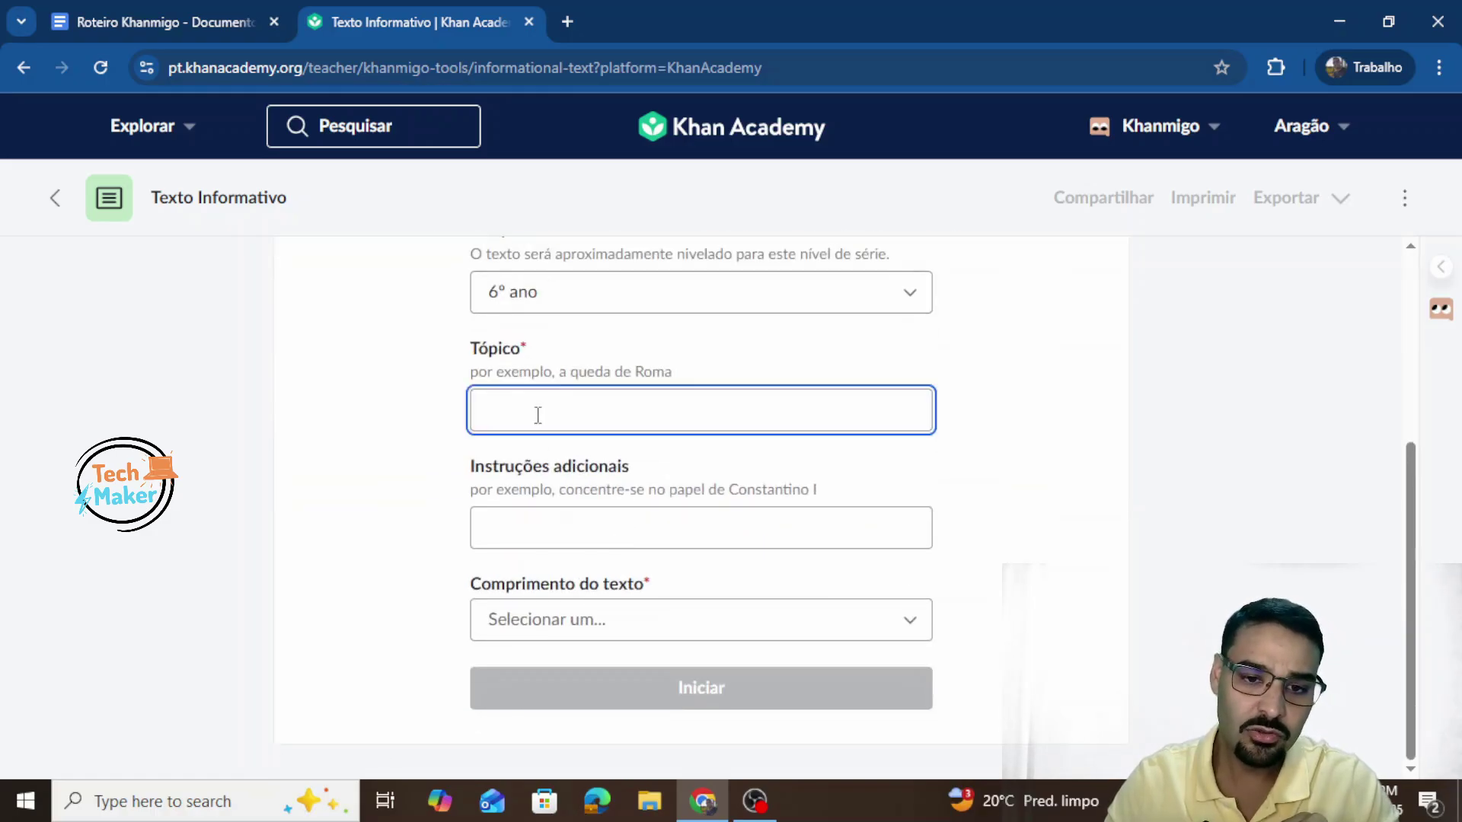
text(fake news)
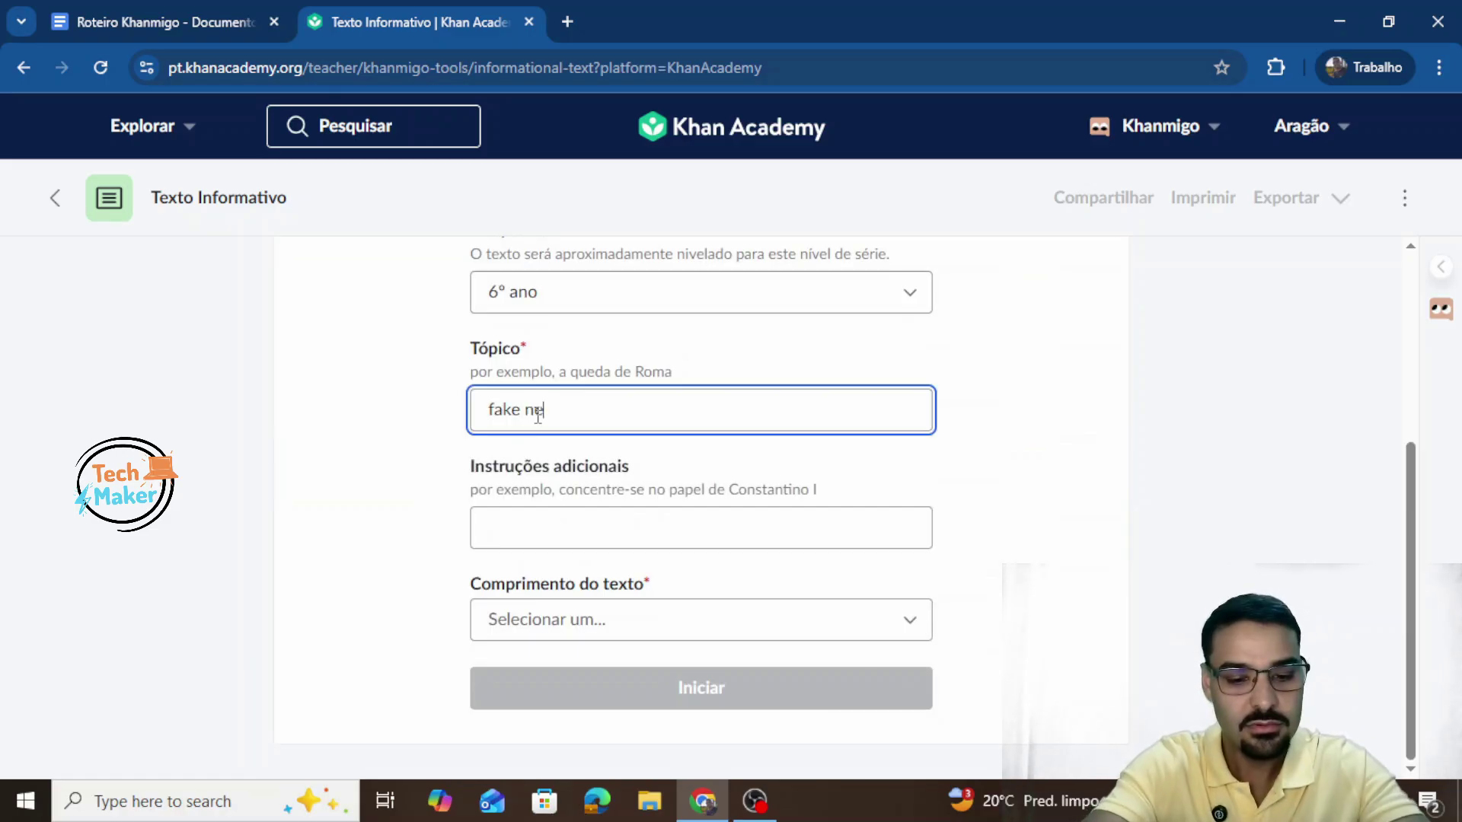
Step: Enter additional instructions starting "objetivo que o aluno deve alcançar:" followed by the copied Habilidade on identifying disinformation through autoria, data, fonte e evidências
click(545, 544)
text(objeti)
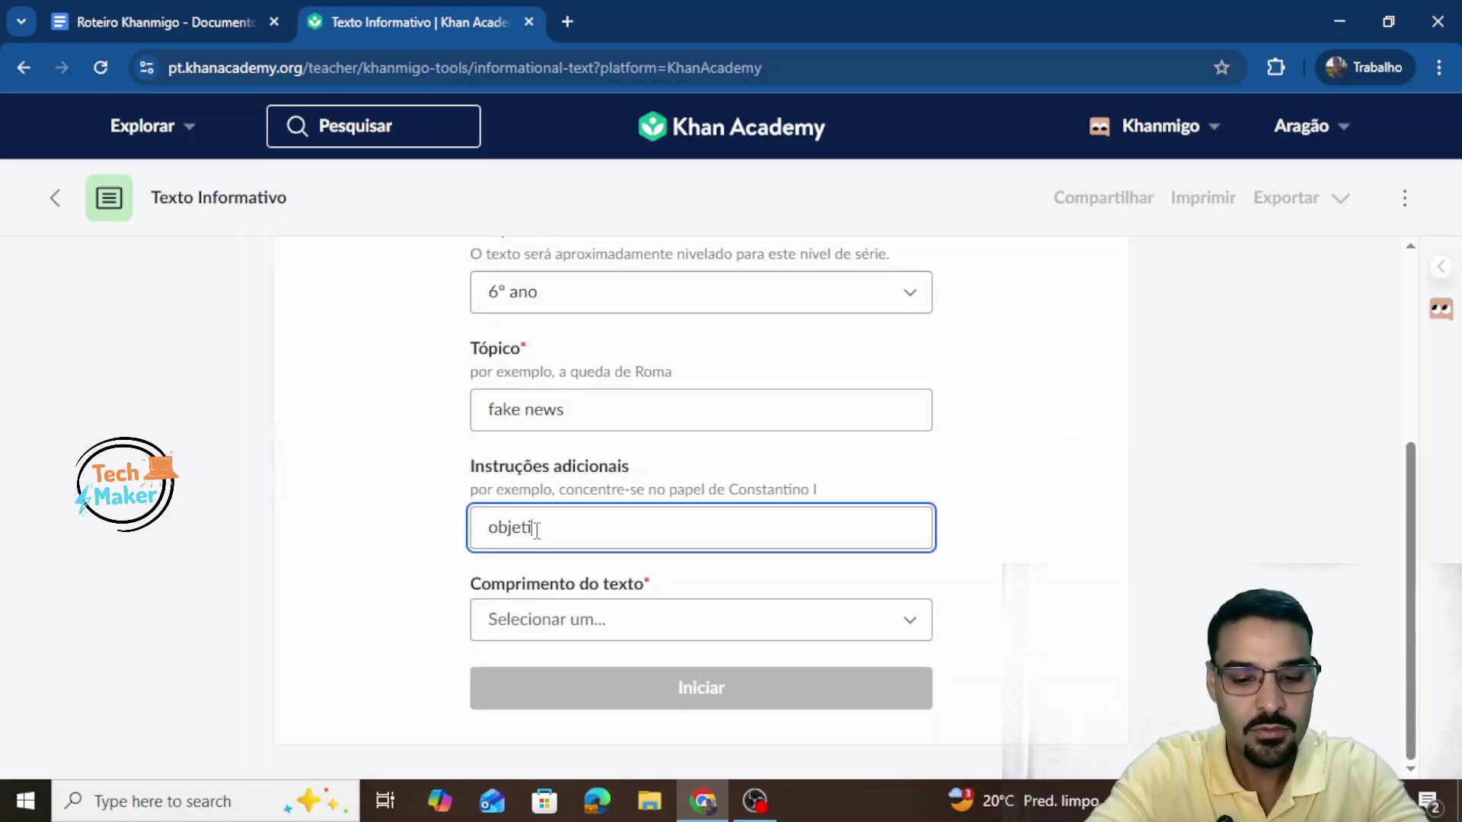
text(vo que o aluno deve alcançat)
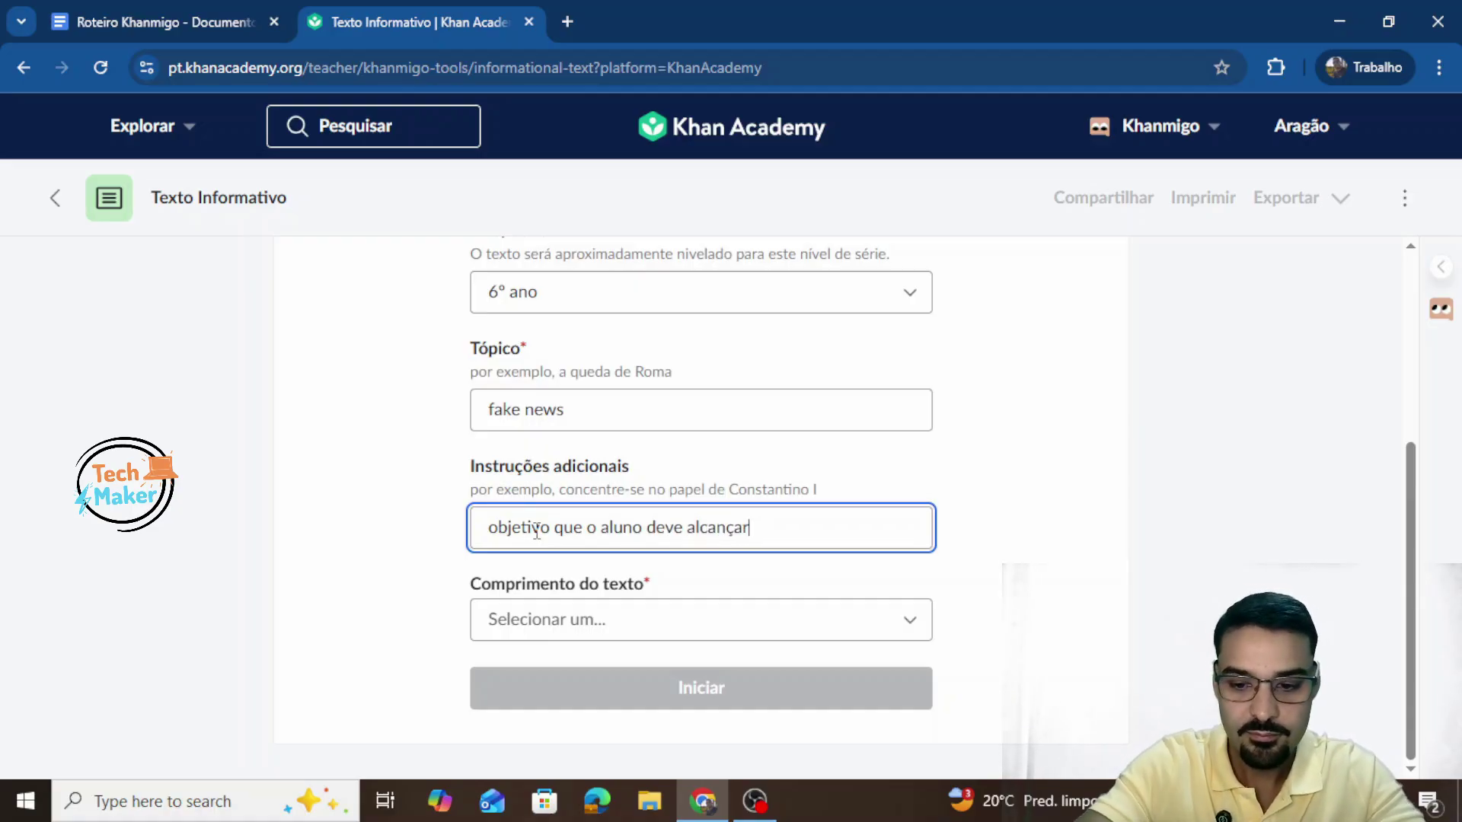
key(ctrl+v)
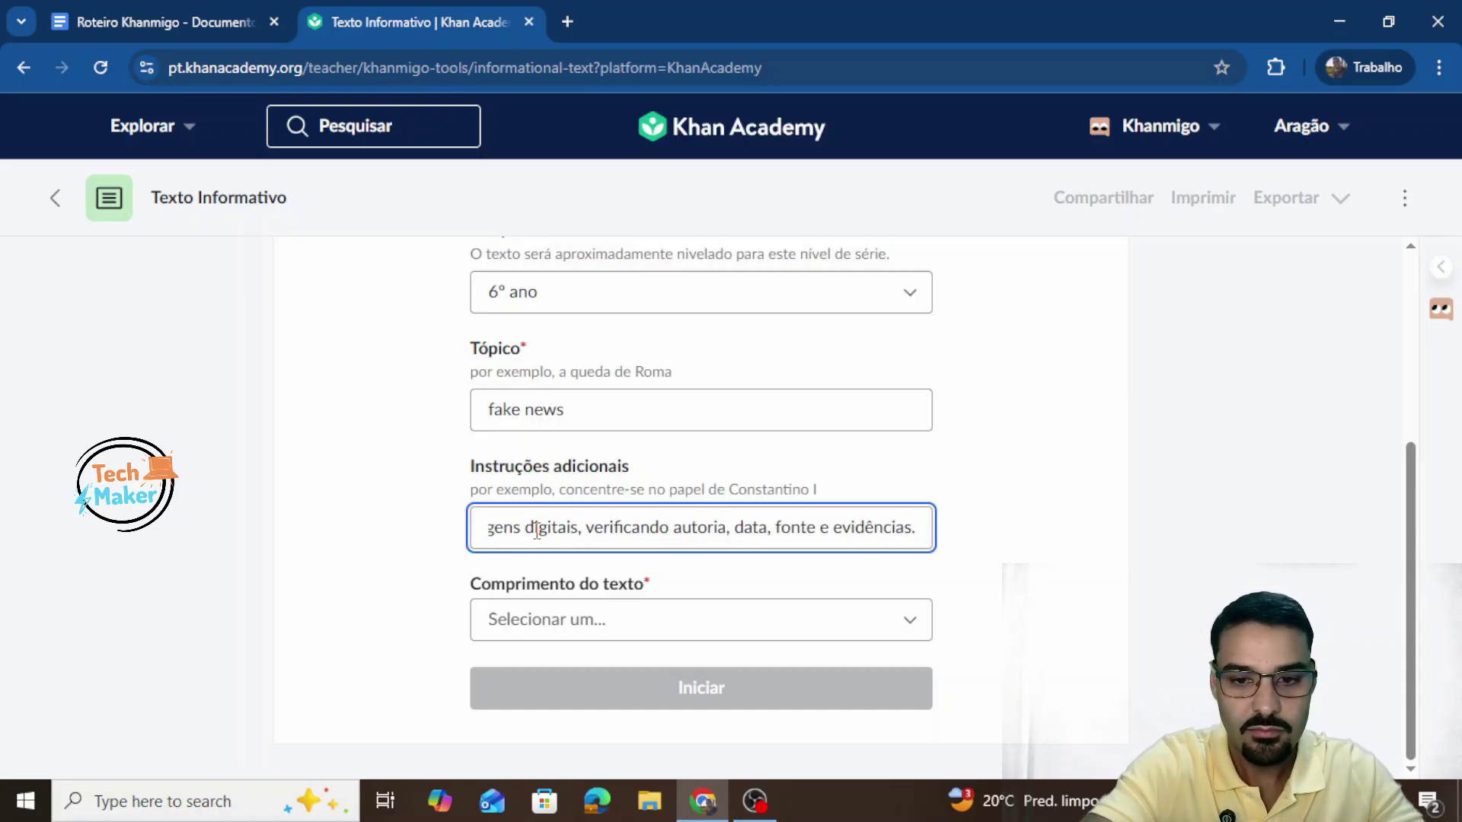
key(ctrl+a)
click(700, 537)
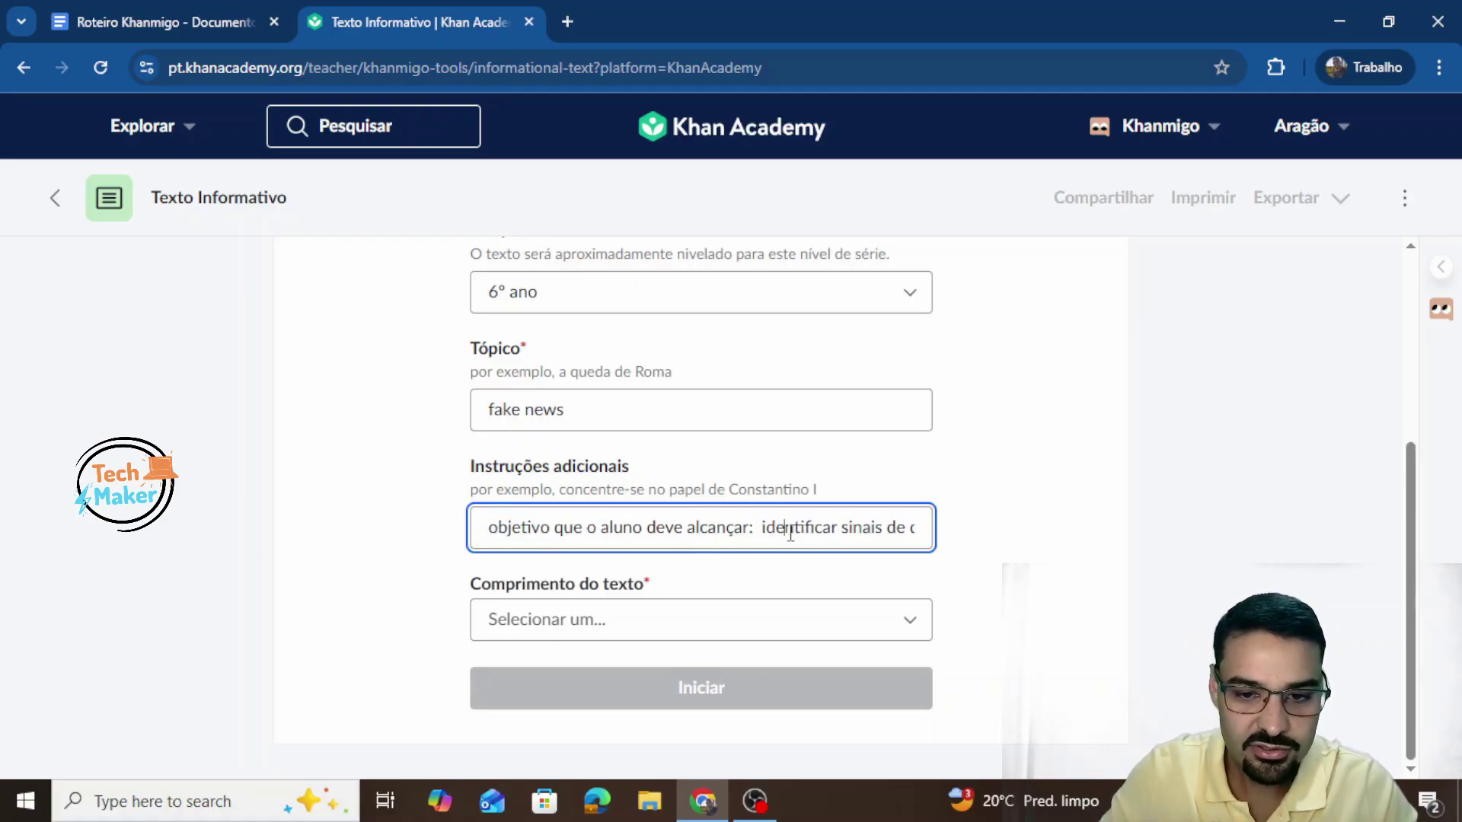
Step: Generate the informational text with a length of 100 palavras and view its export options
click(680, 621)
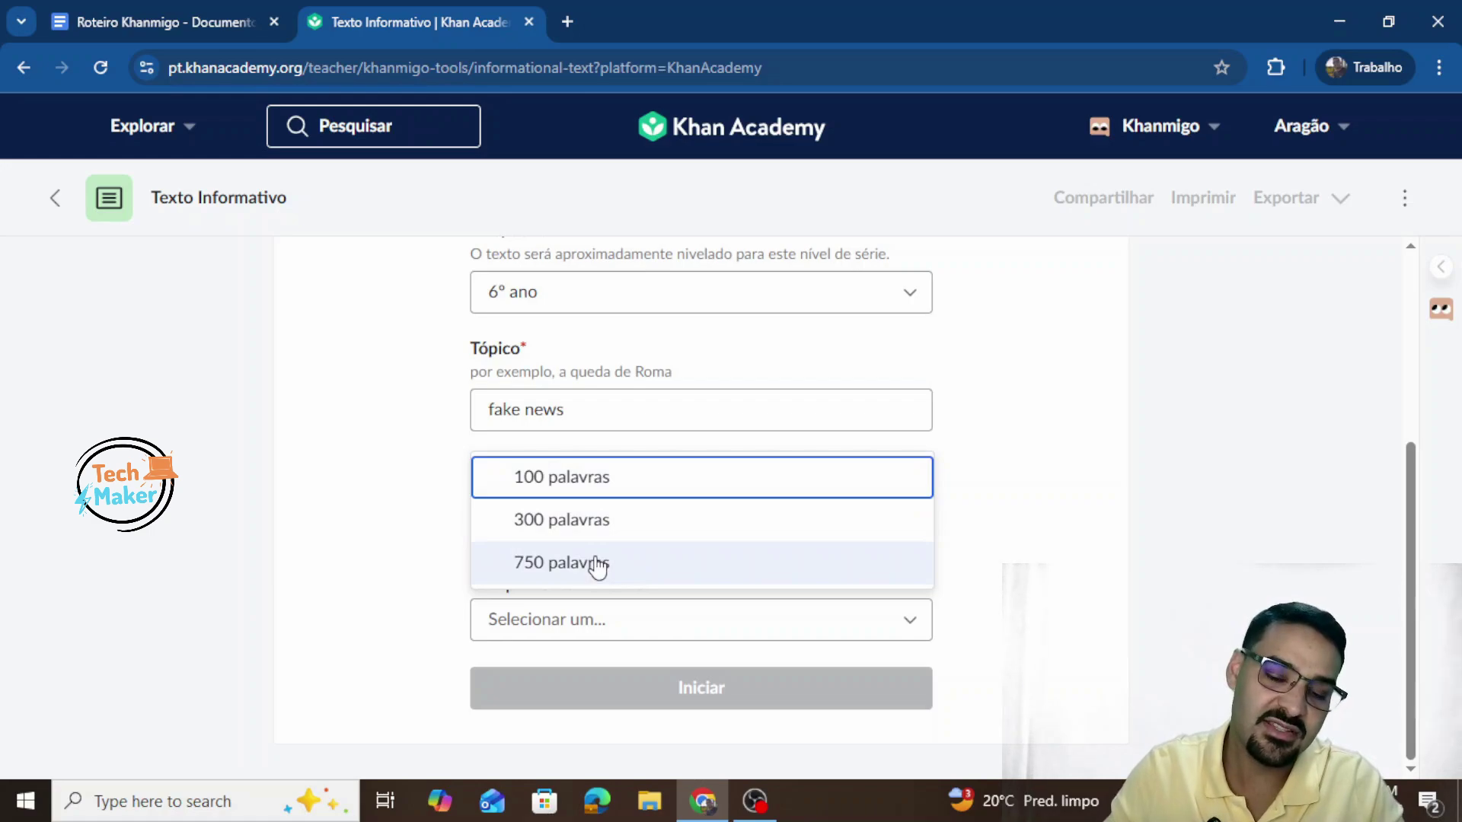
click(591, 477)
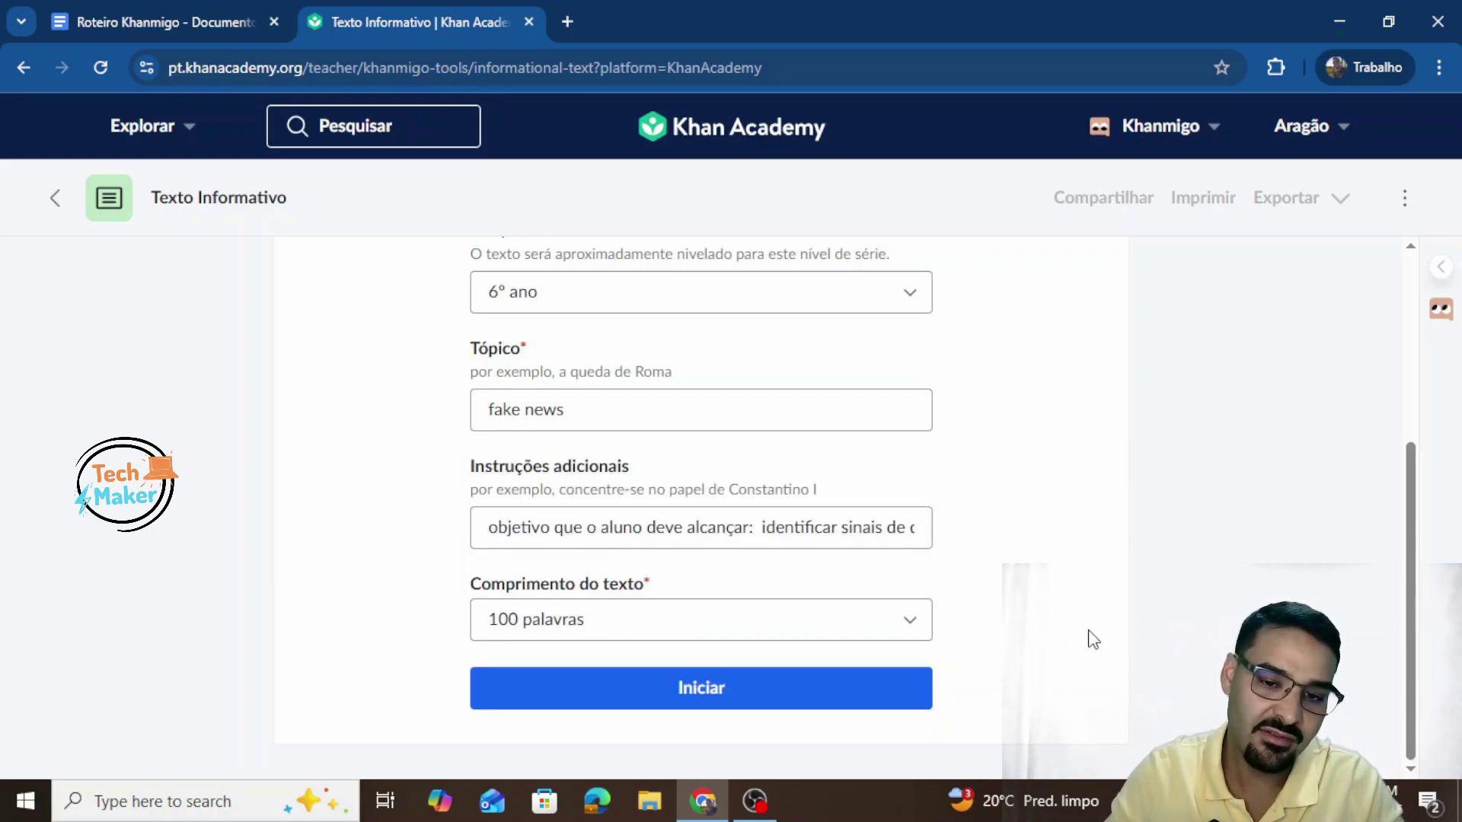
click(751, 699)
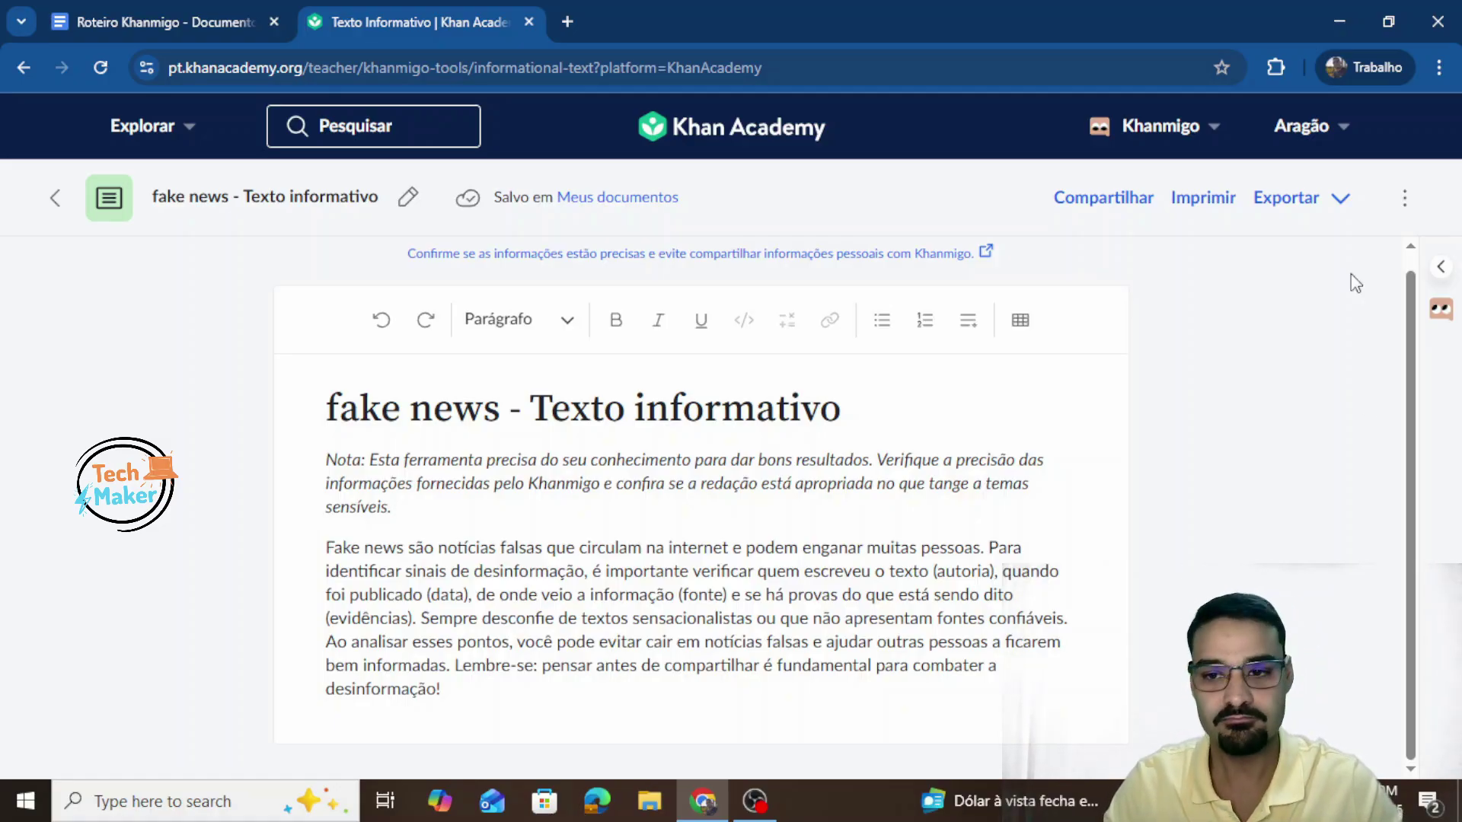
click(1340, 203)
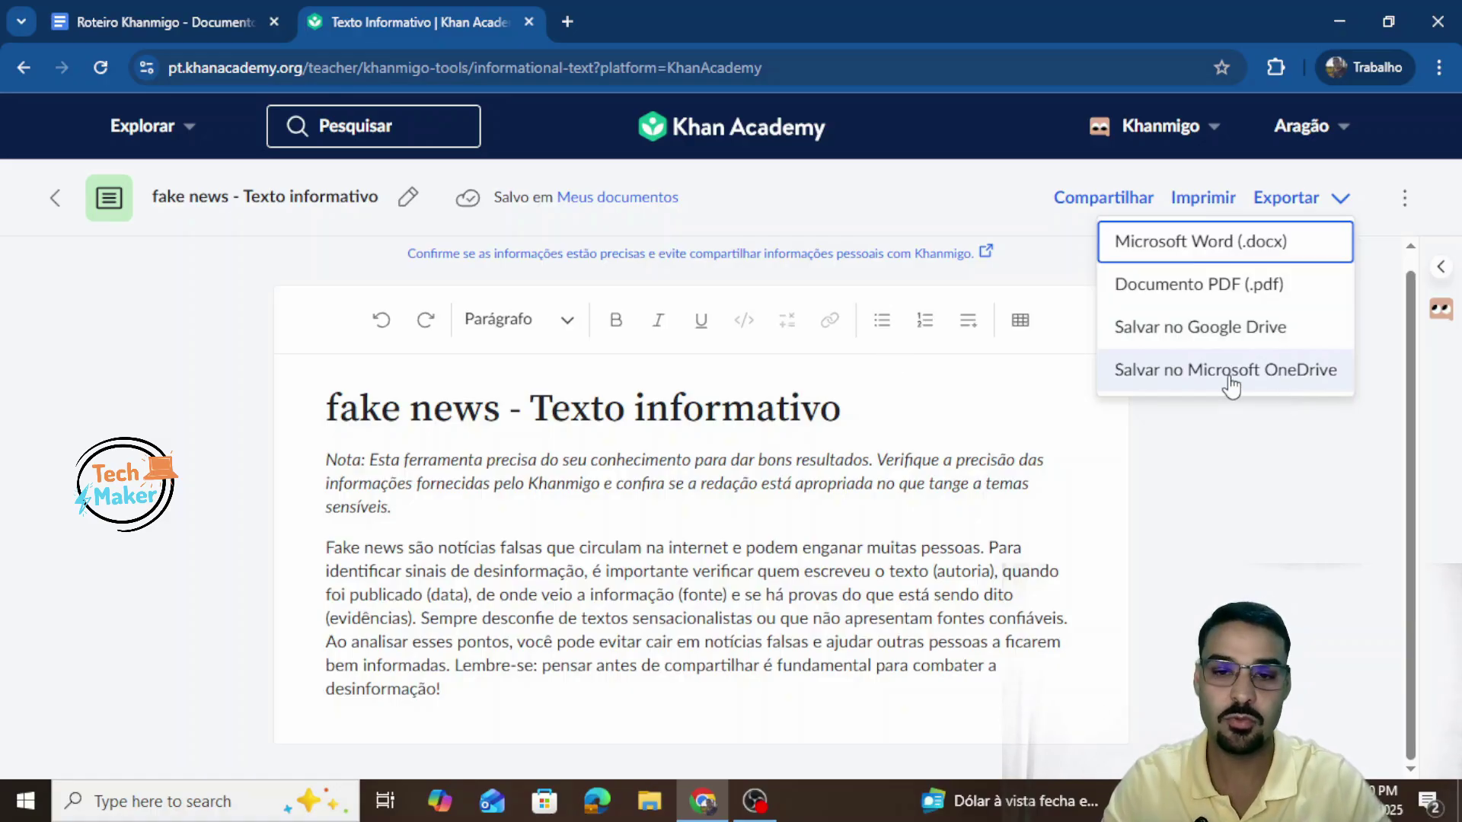
Step: Return to the Khanmigo teacher tools and open the Gerador de contextos do mundo real tool
click(55, 199)
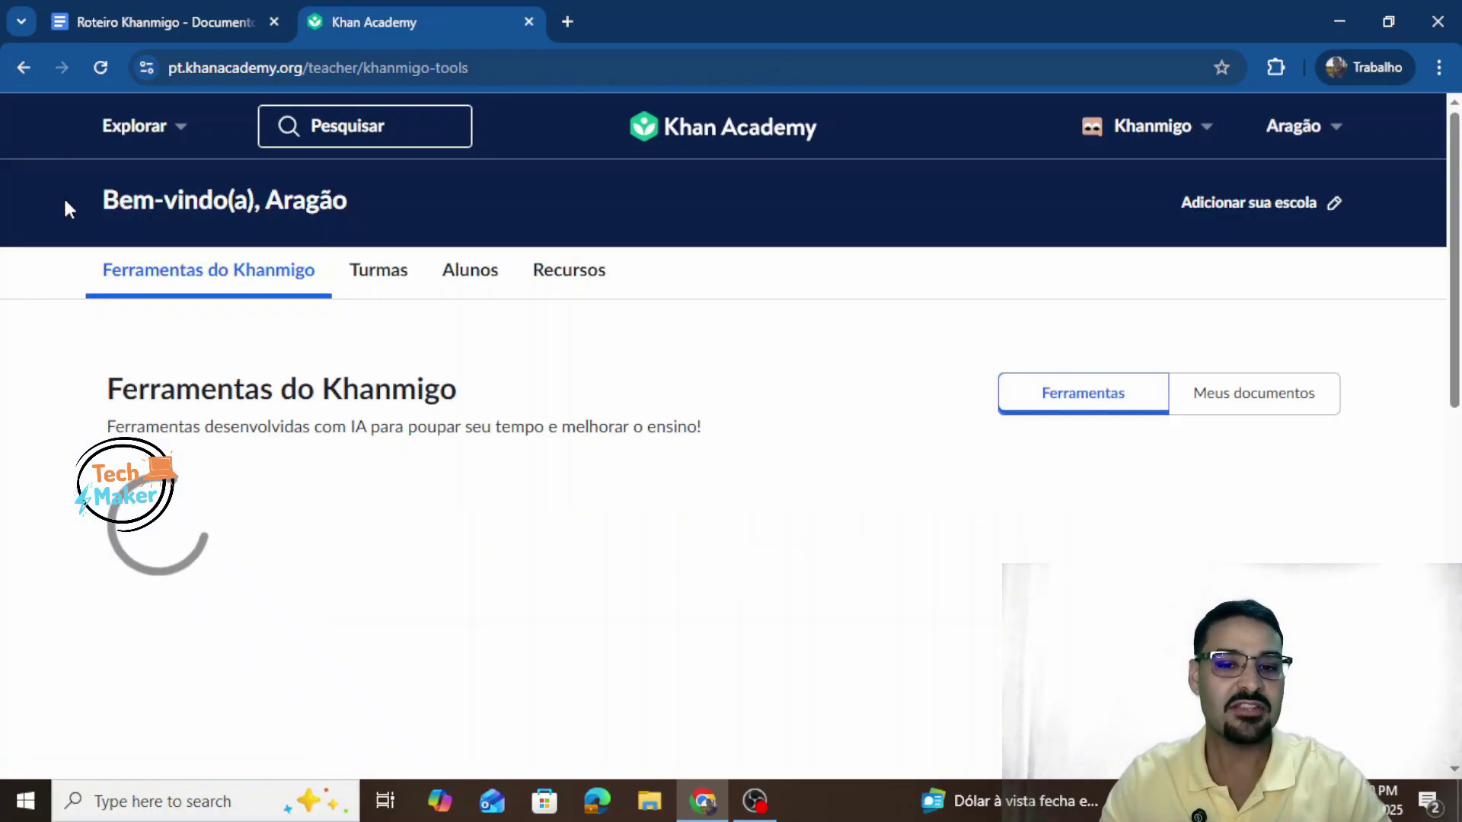
scroll(522, 418, down, 10)
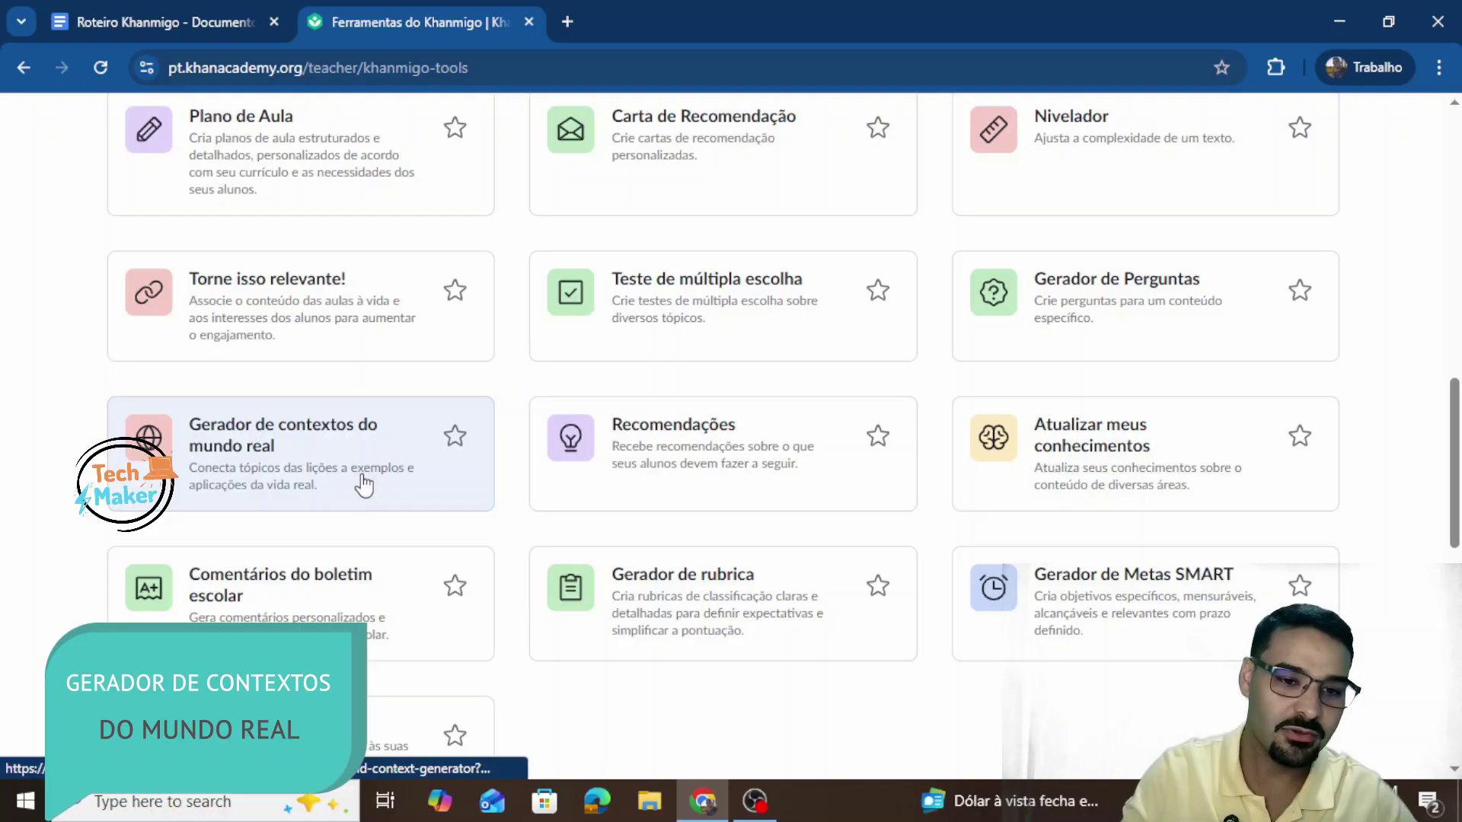
click(361, 496)
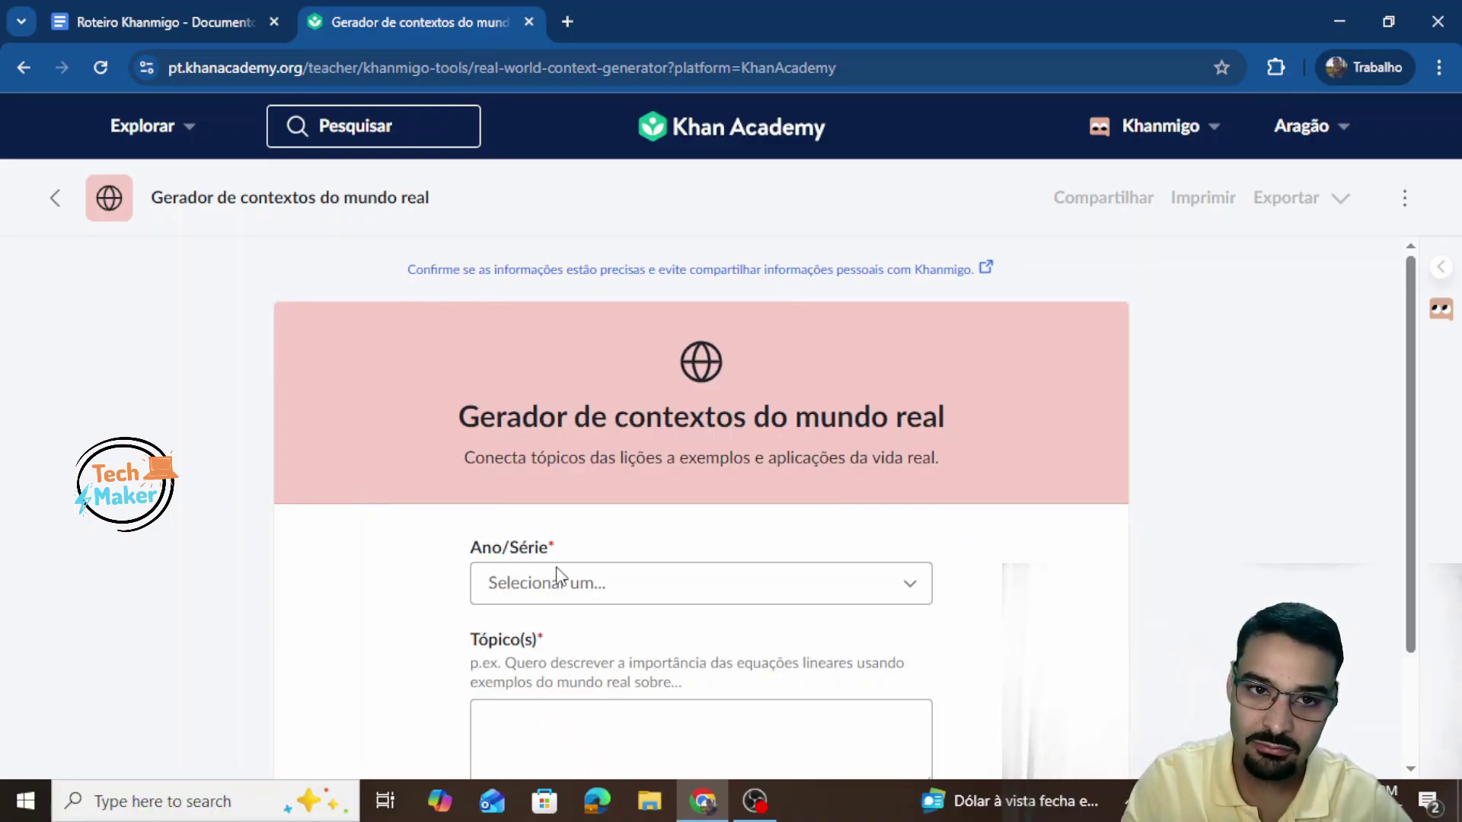
Step: Set the real-world context generator's grade level to 6º ano and enter "fake news." as the topic
click(640, 596)
click(553, 445)
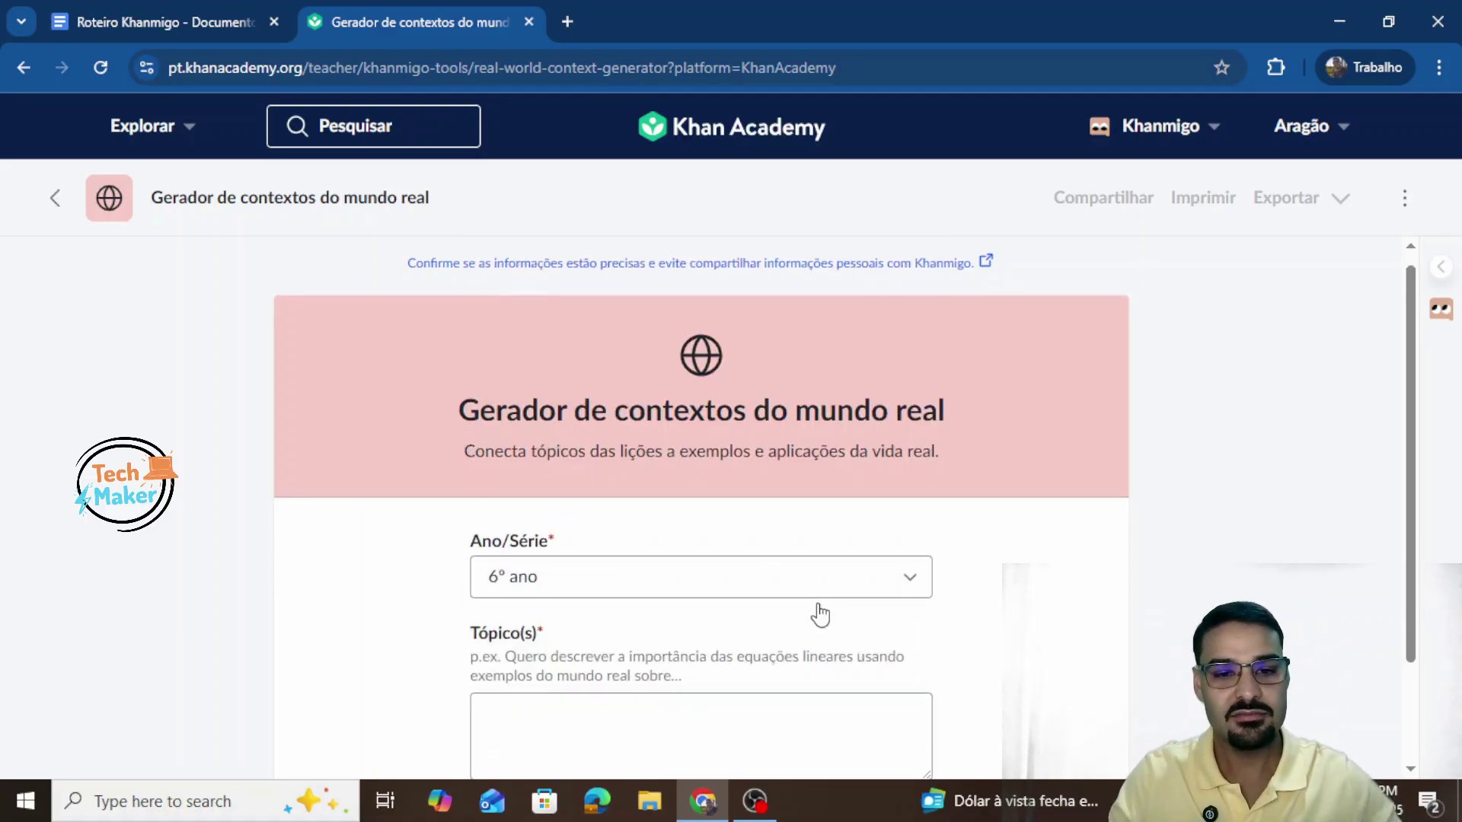
scroll(815, 610, down, 2)
click(617, 604)
text(f)
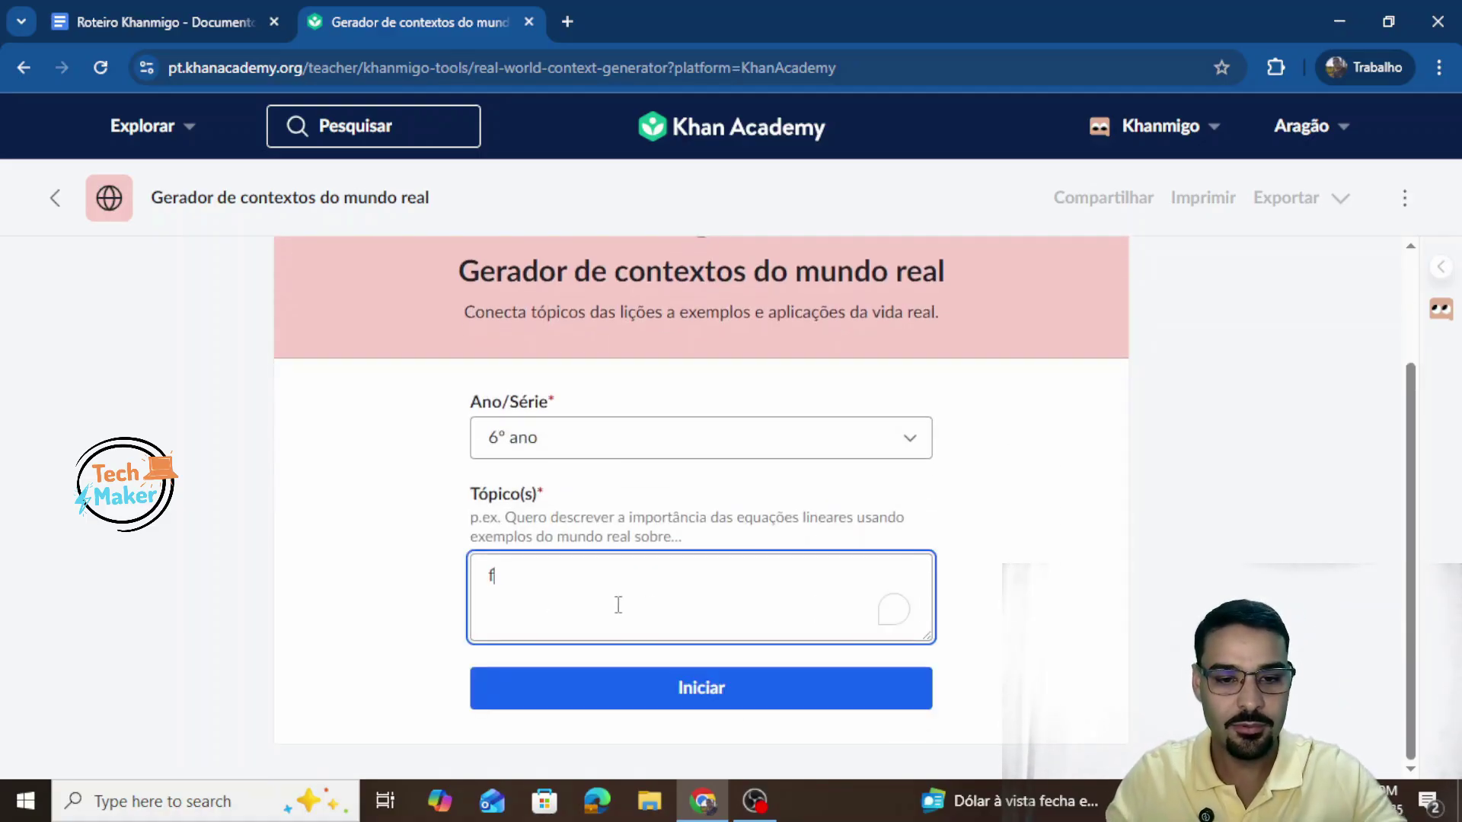
text(ake news)
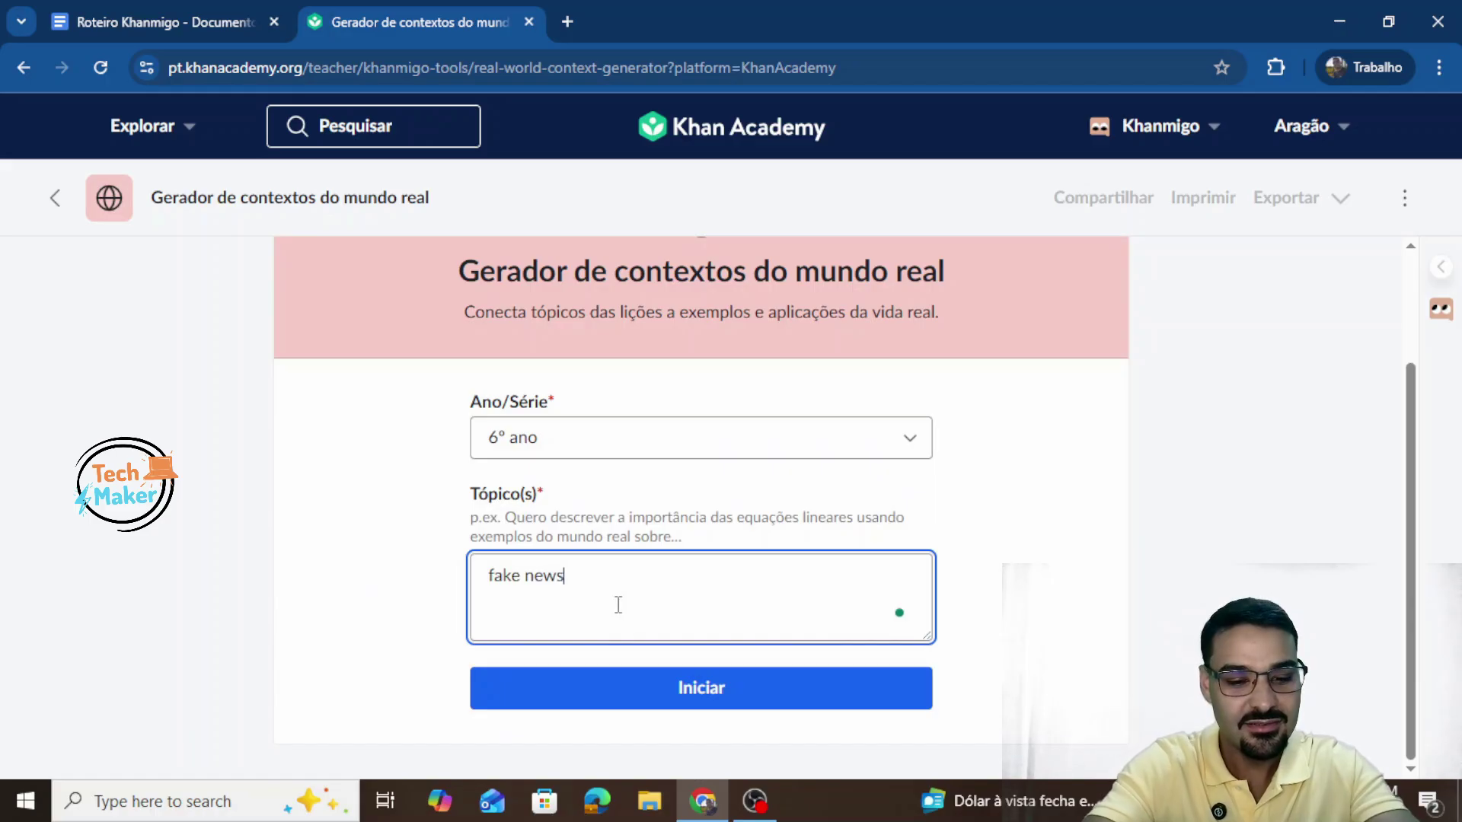
text(.)
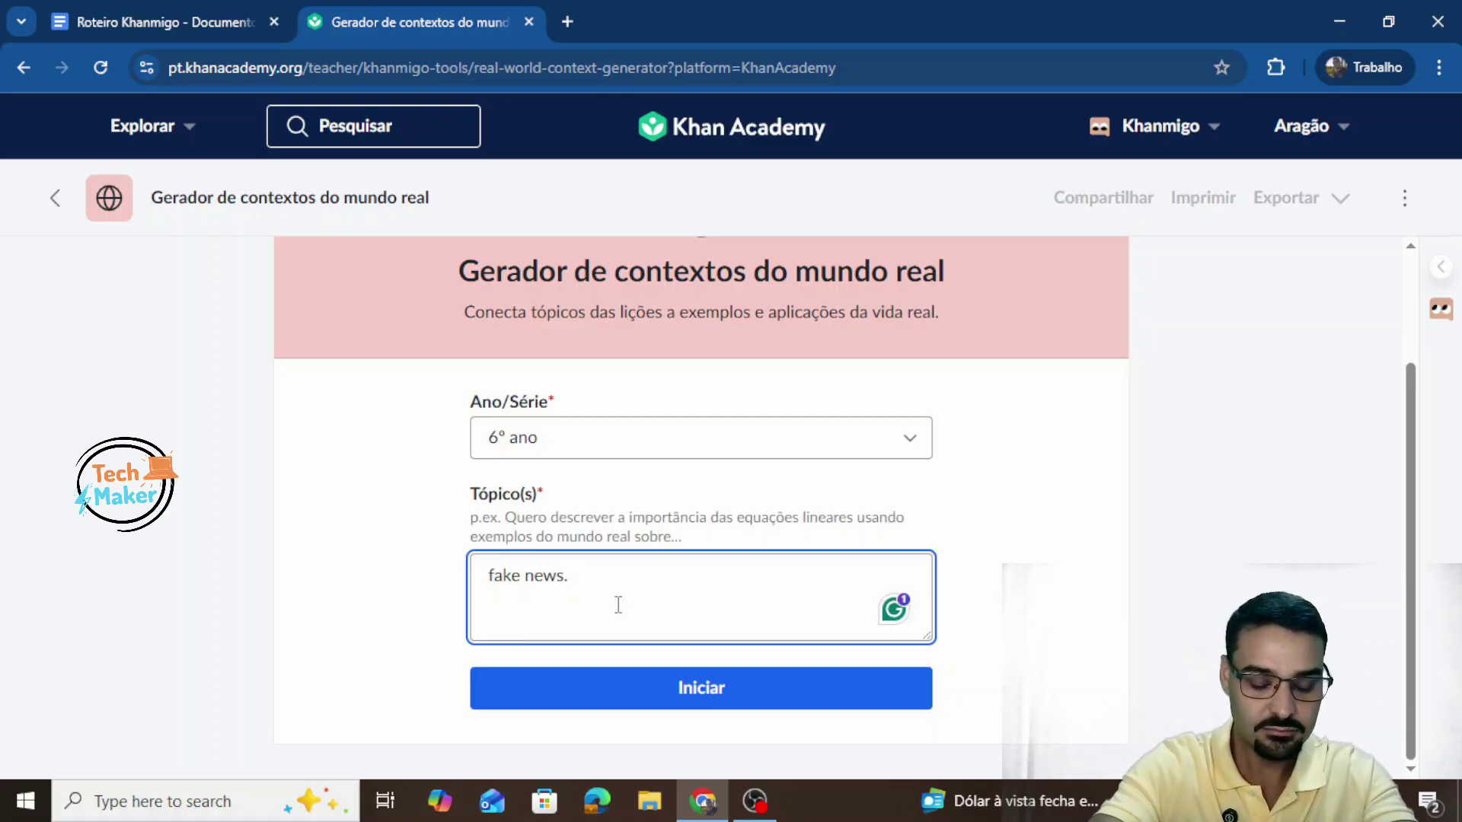
Step: Add "faça uma analogia com jogadores de futebol e bandas coreanas" to the topic and generate the real-world contexts
text(faça uma)
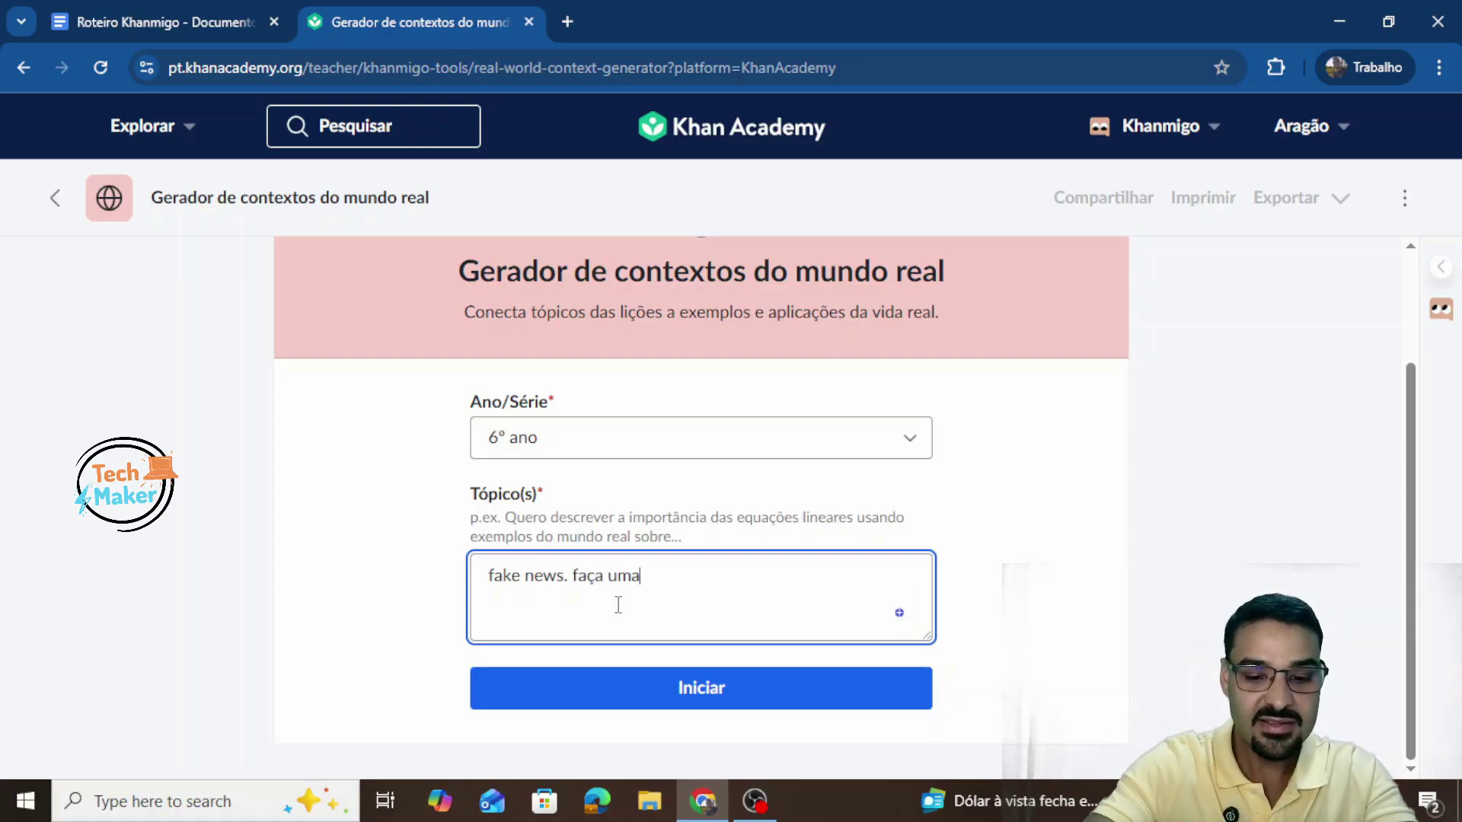
text( analogia )
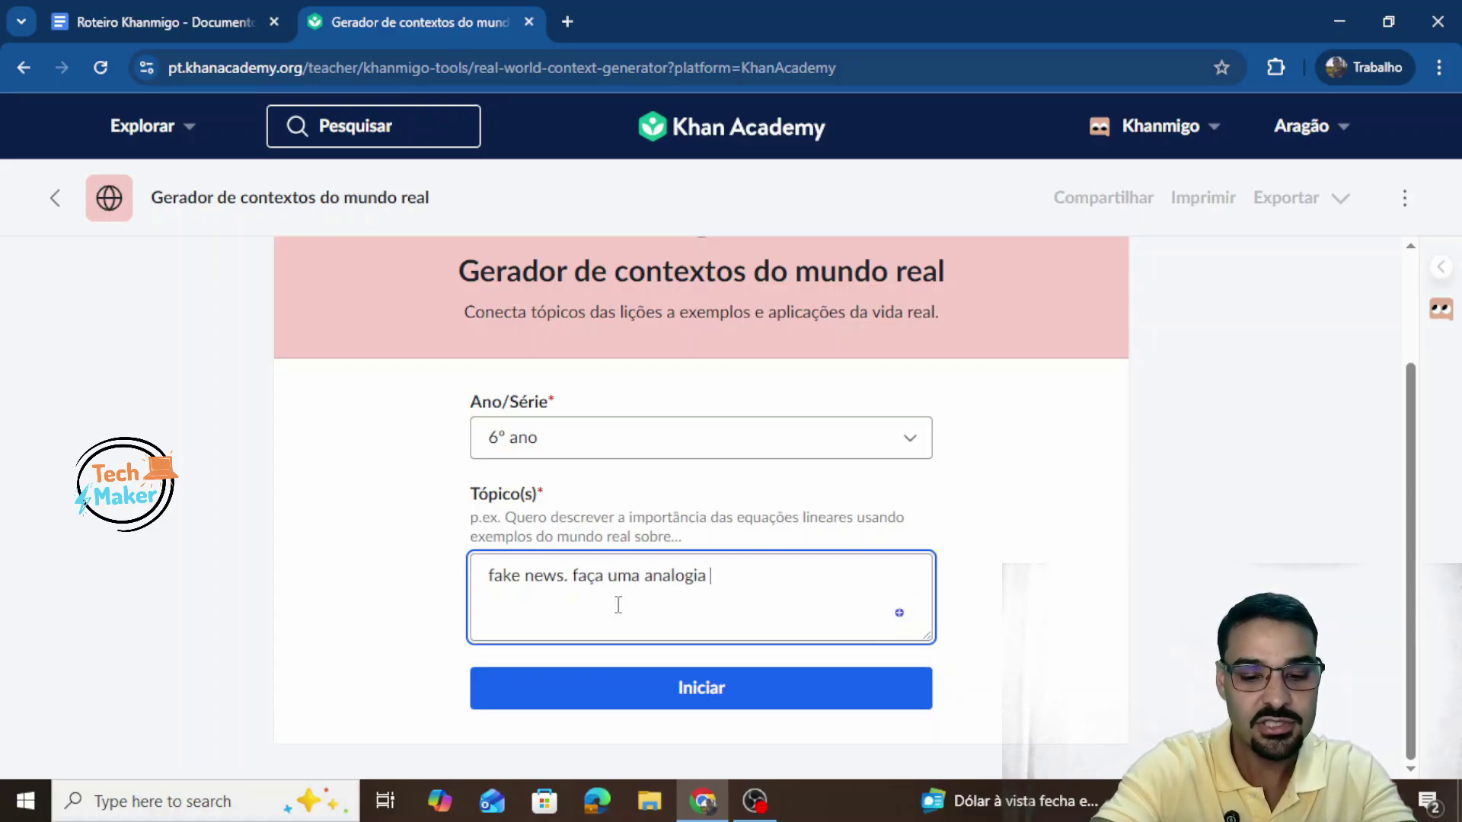
text(com )
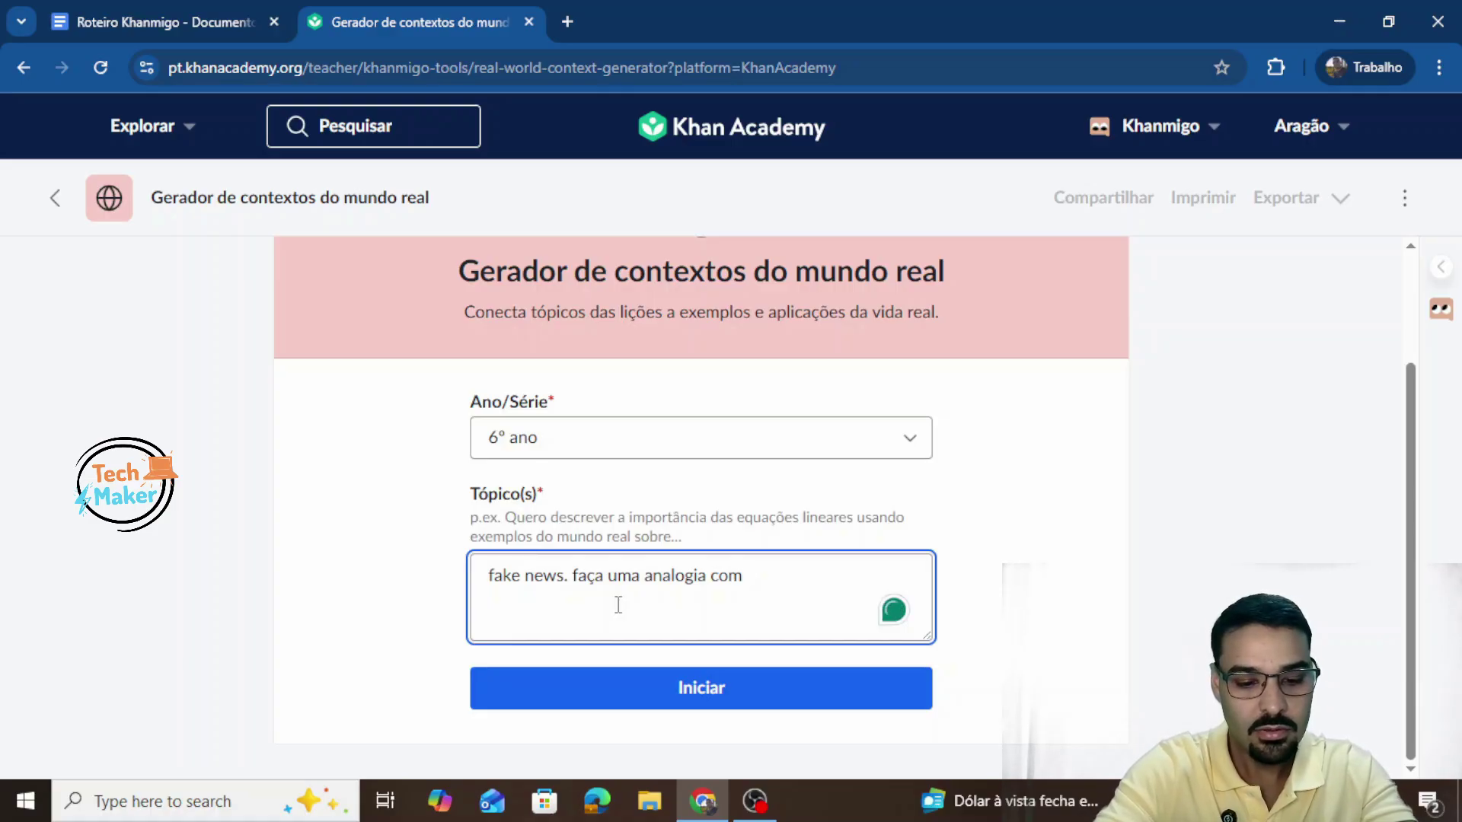
text(joga)
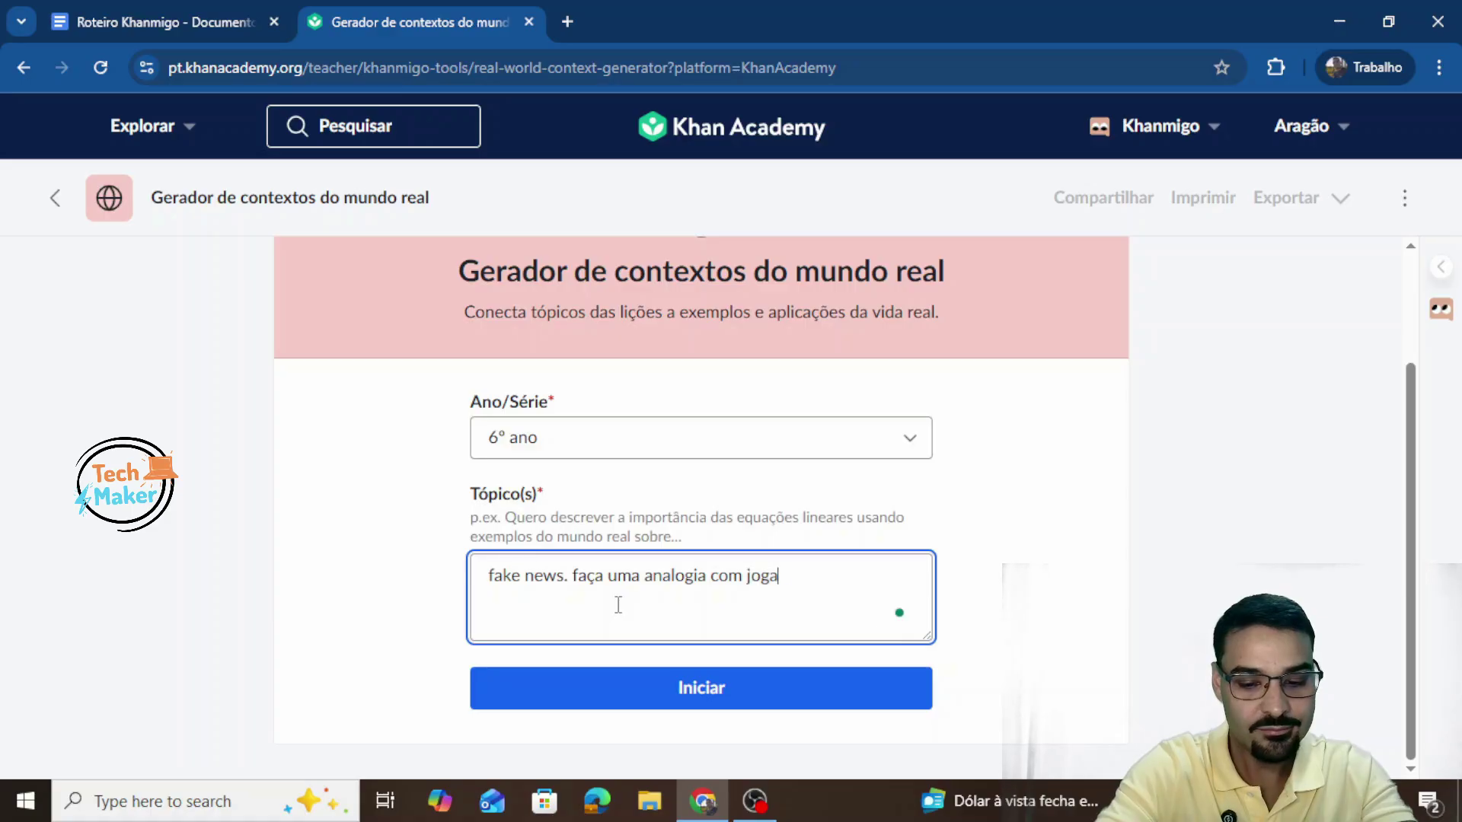
text(dores de fute)
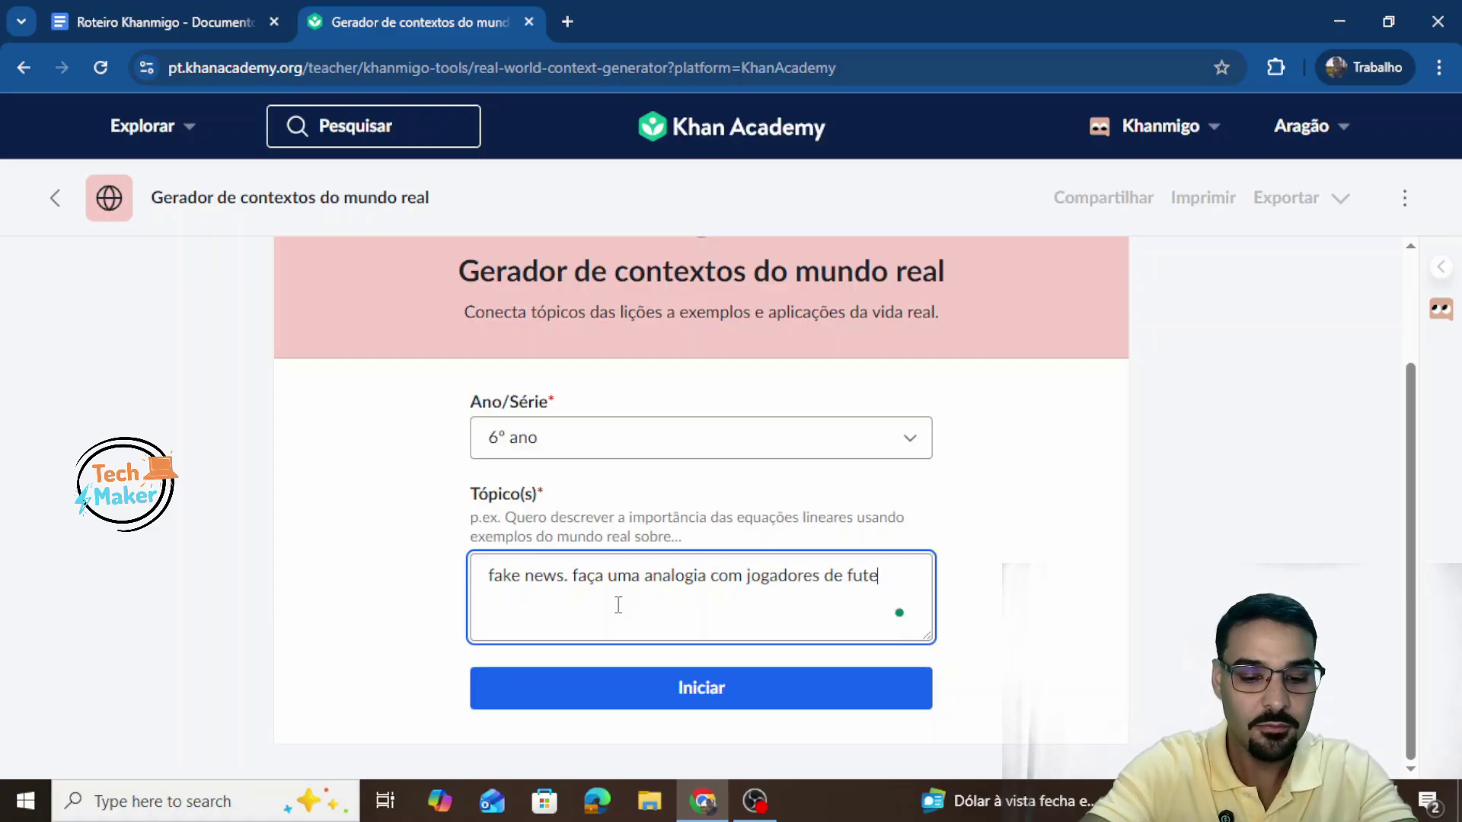
text(bol e ban)
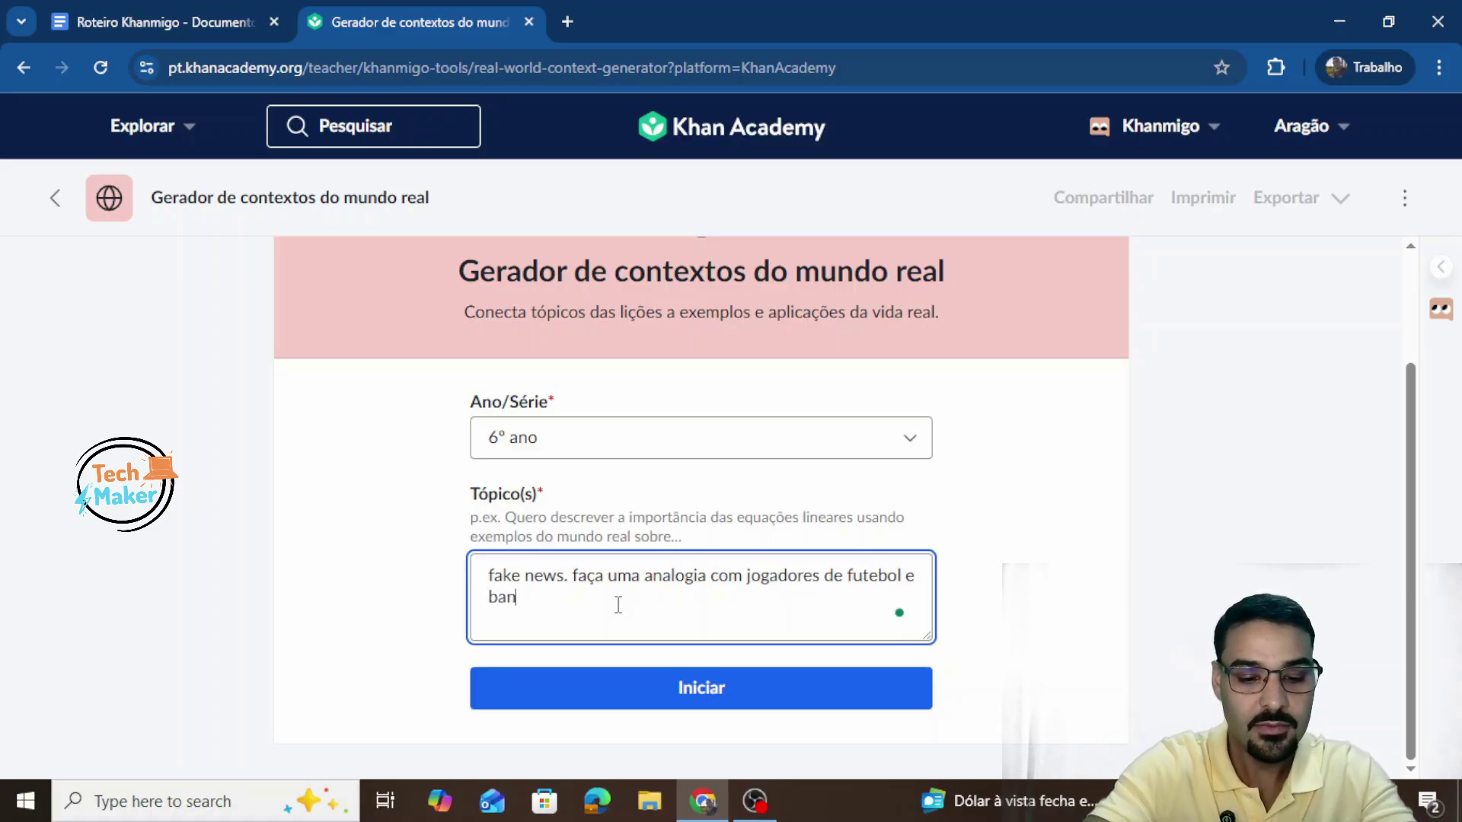
text(das de)
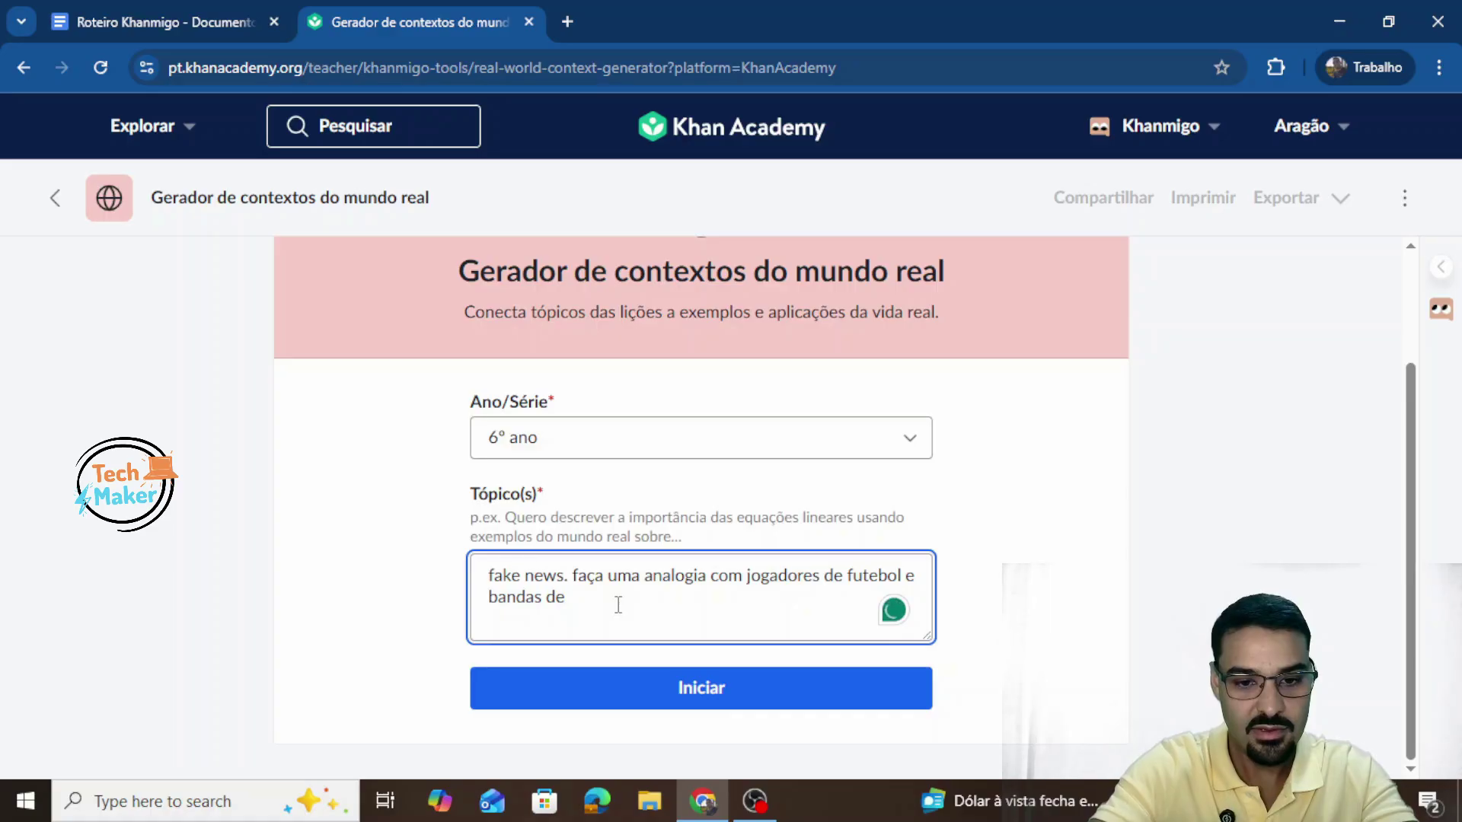
key(BackSpace)
key(BackSpace)
text(c)
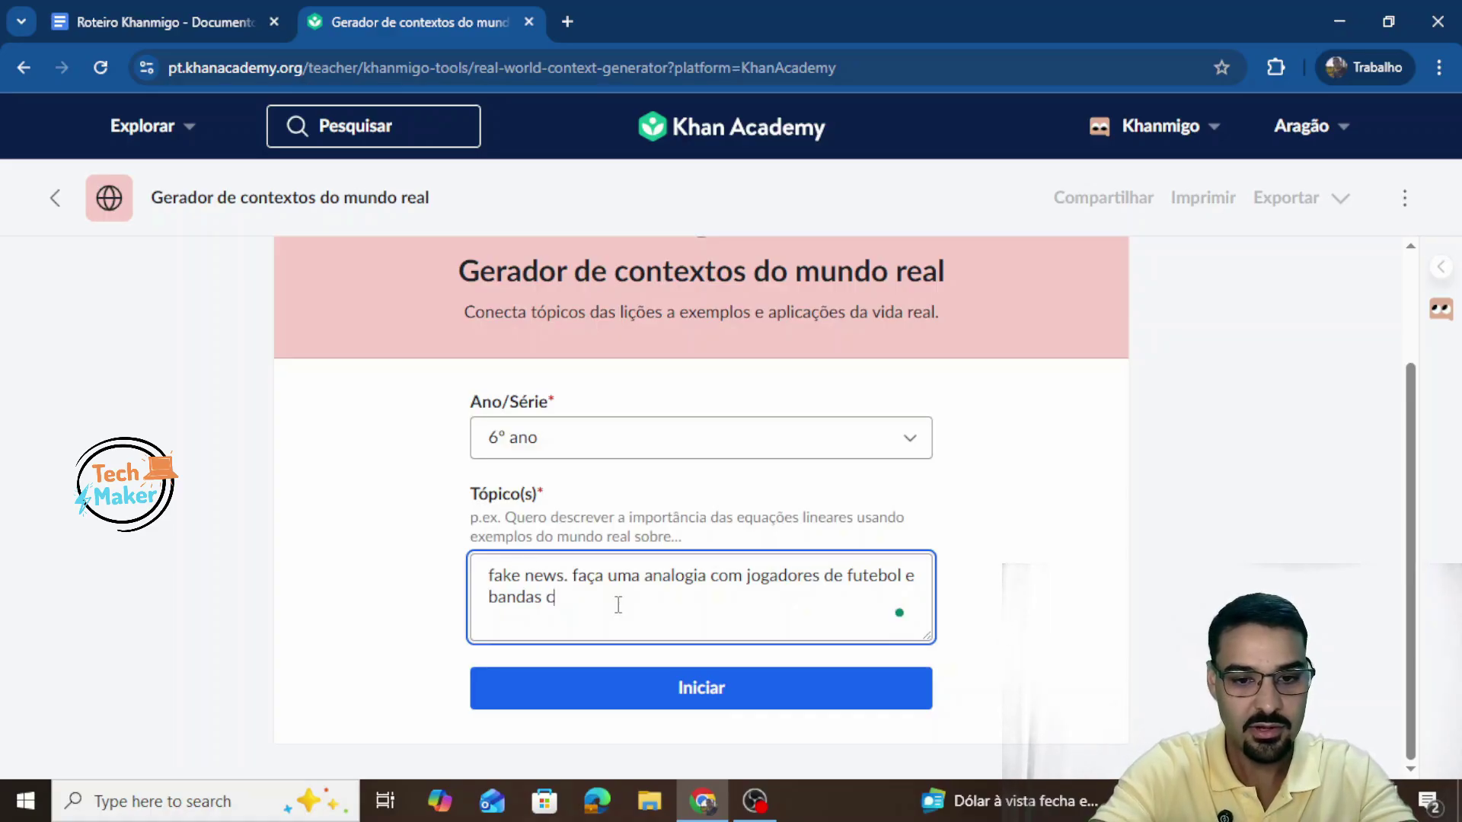
text(oreanas)
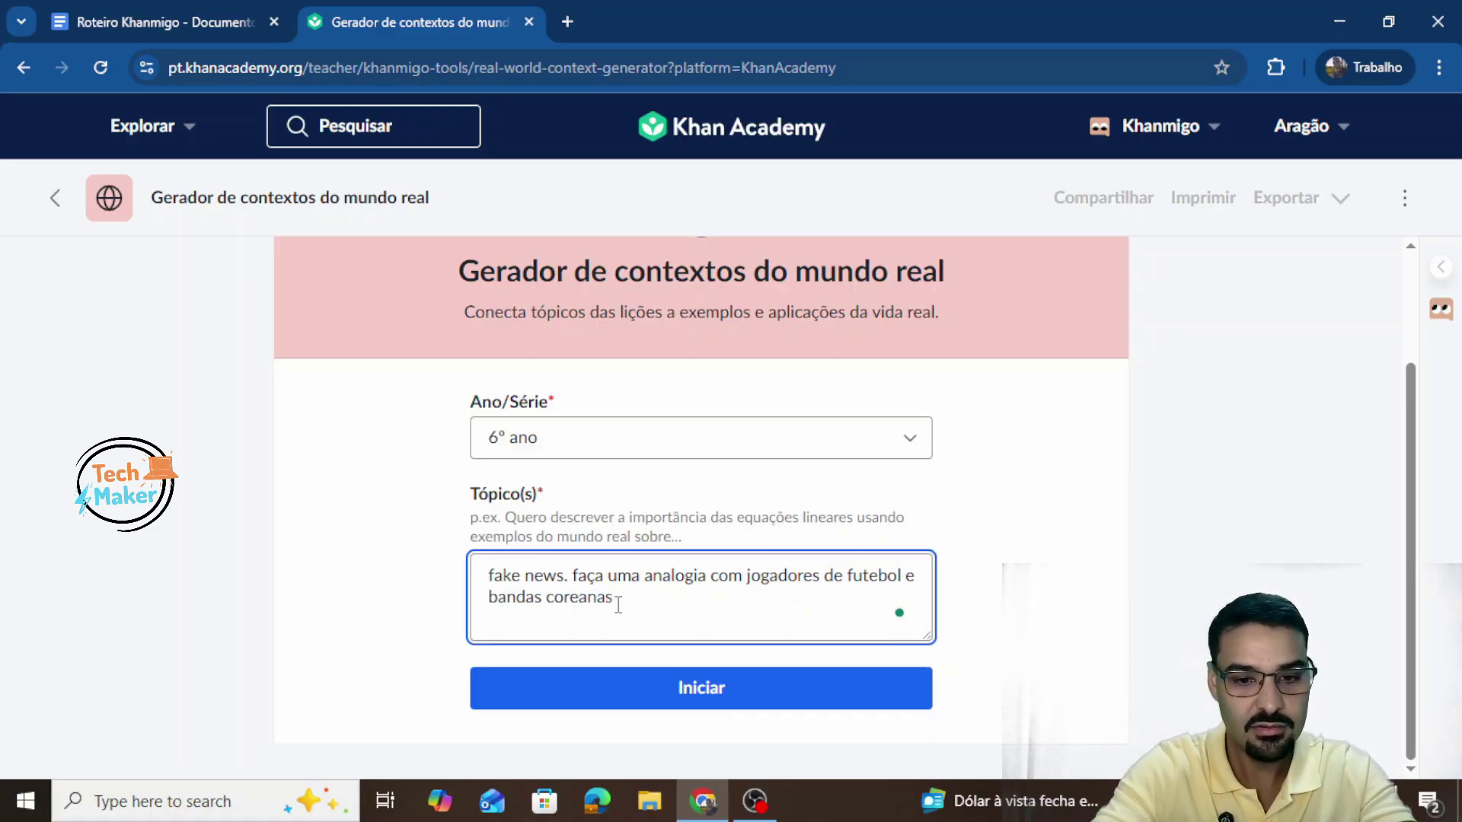
click(692, 689)
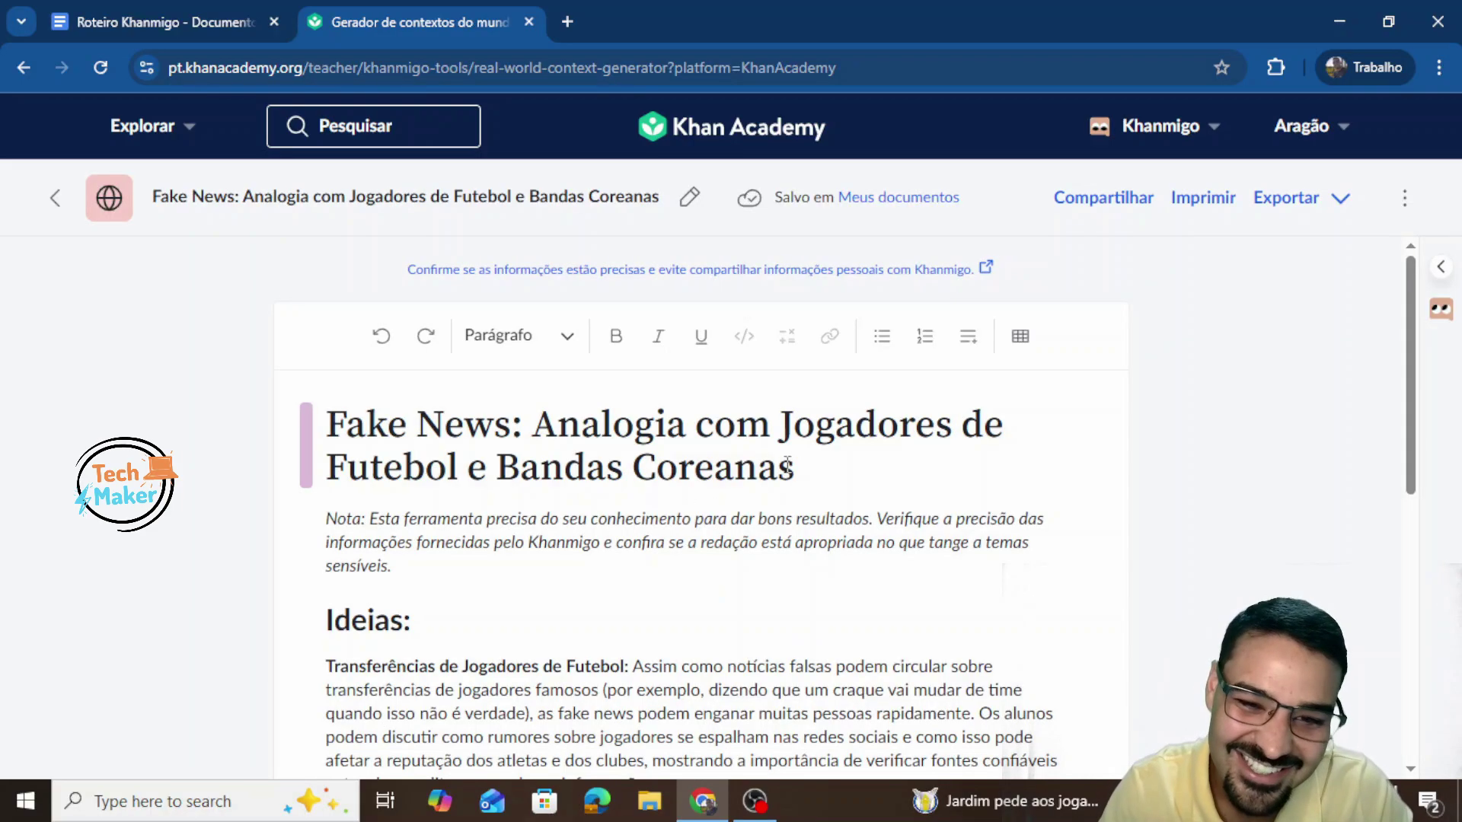
Step: Read through the generated ideas on football transfers, K-pop rumours and real-life impact, and leave the document for the teacher tools
scroll(683, 516, down, 3)
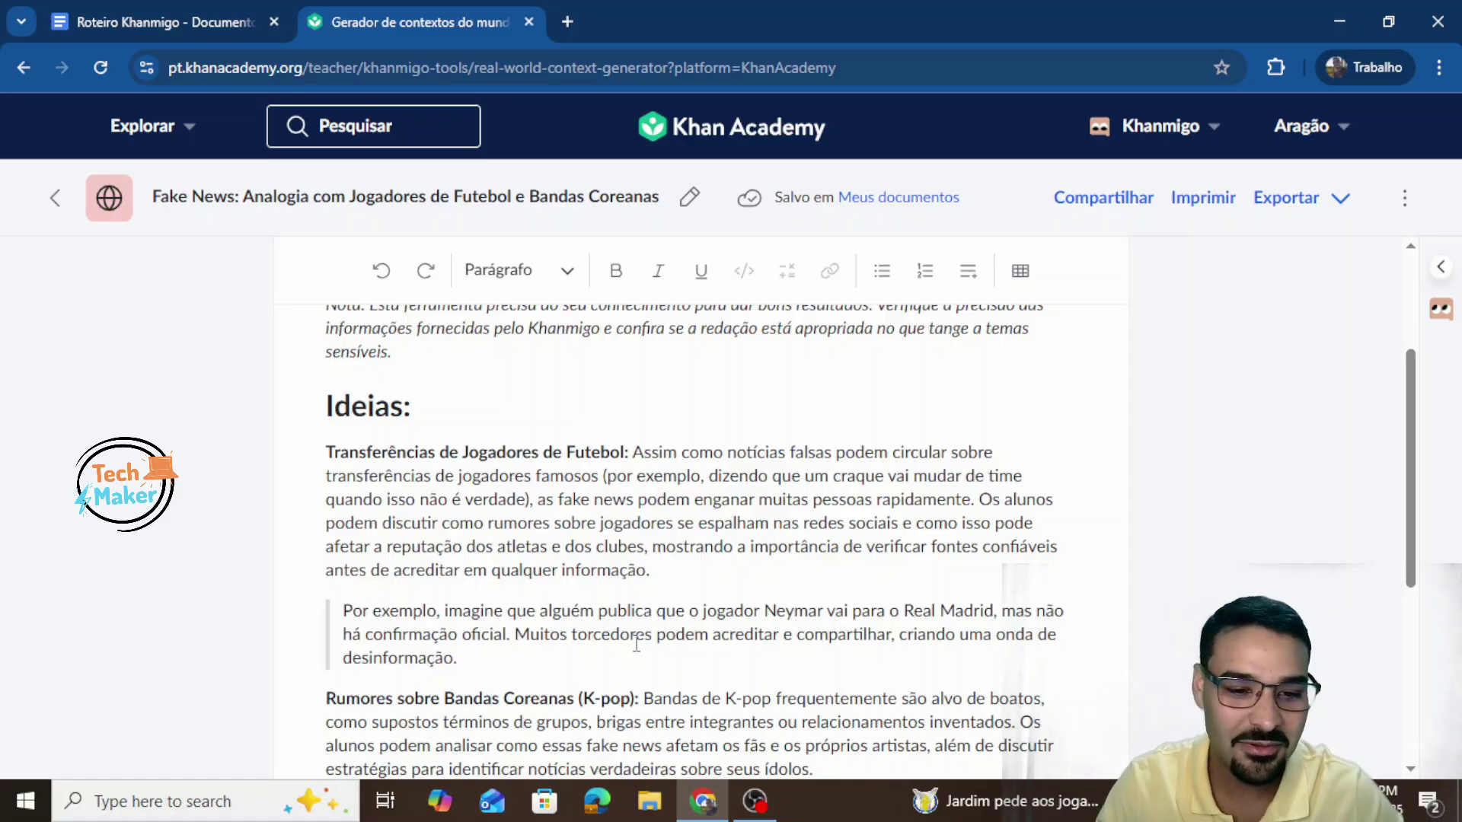
scroll(617, 623, down, 3)
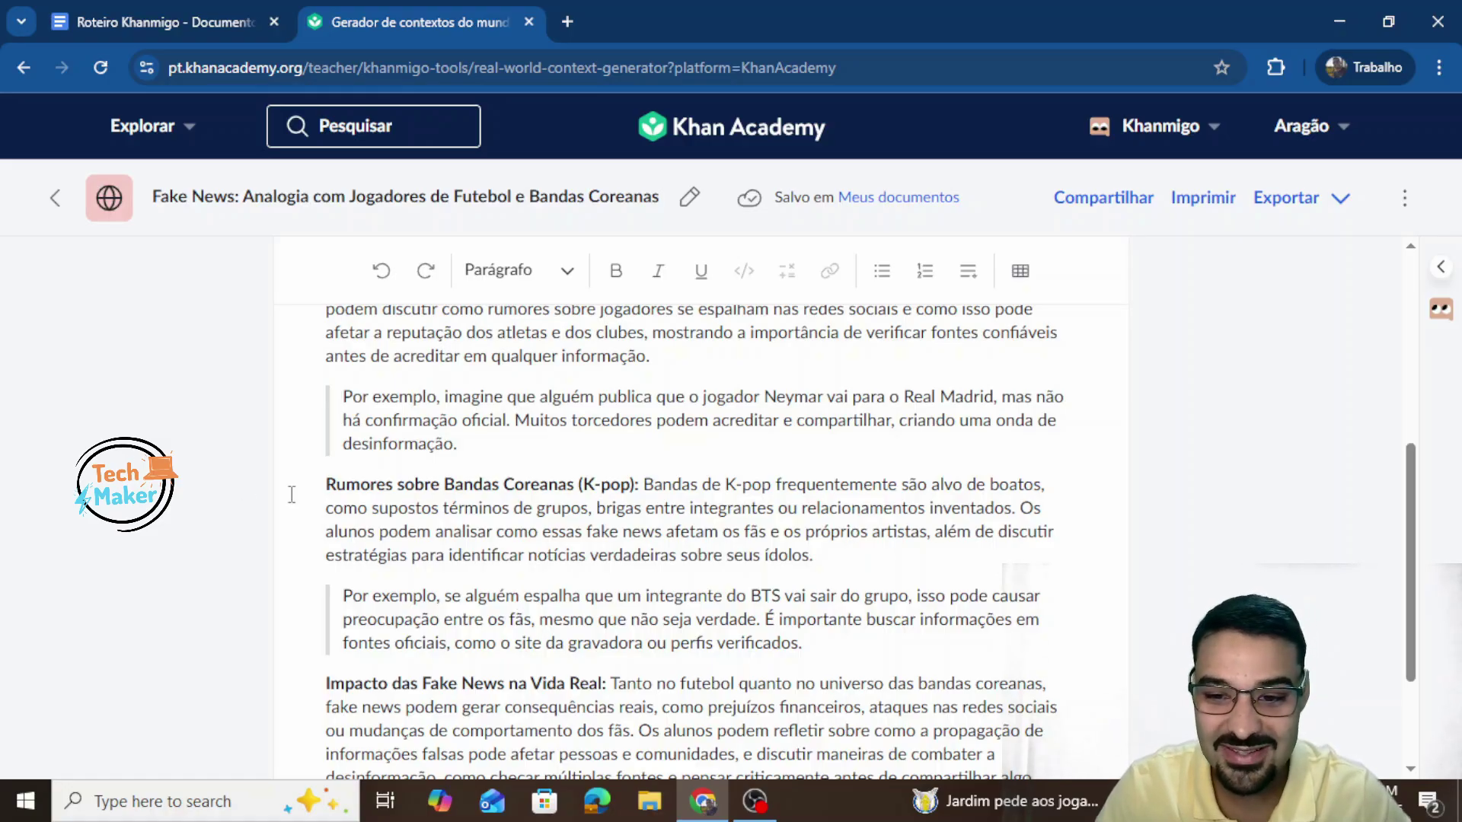
drag(325, 485, 852, 605)
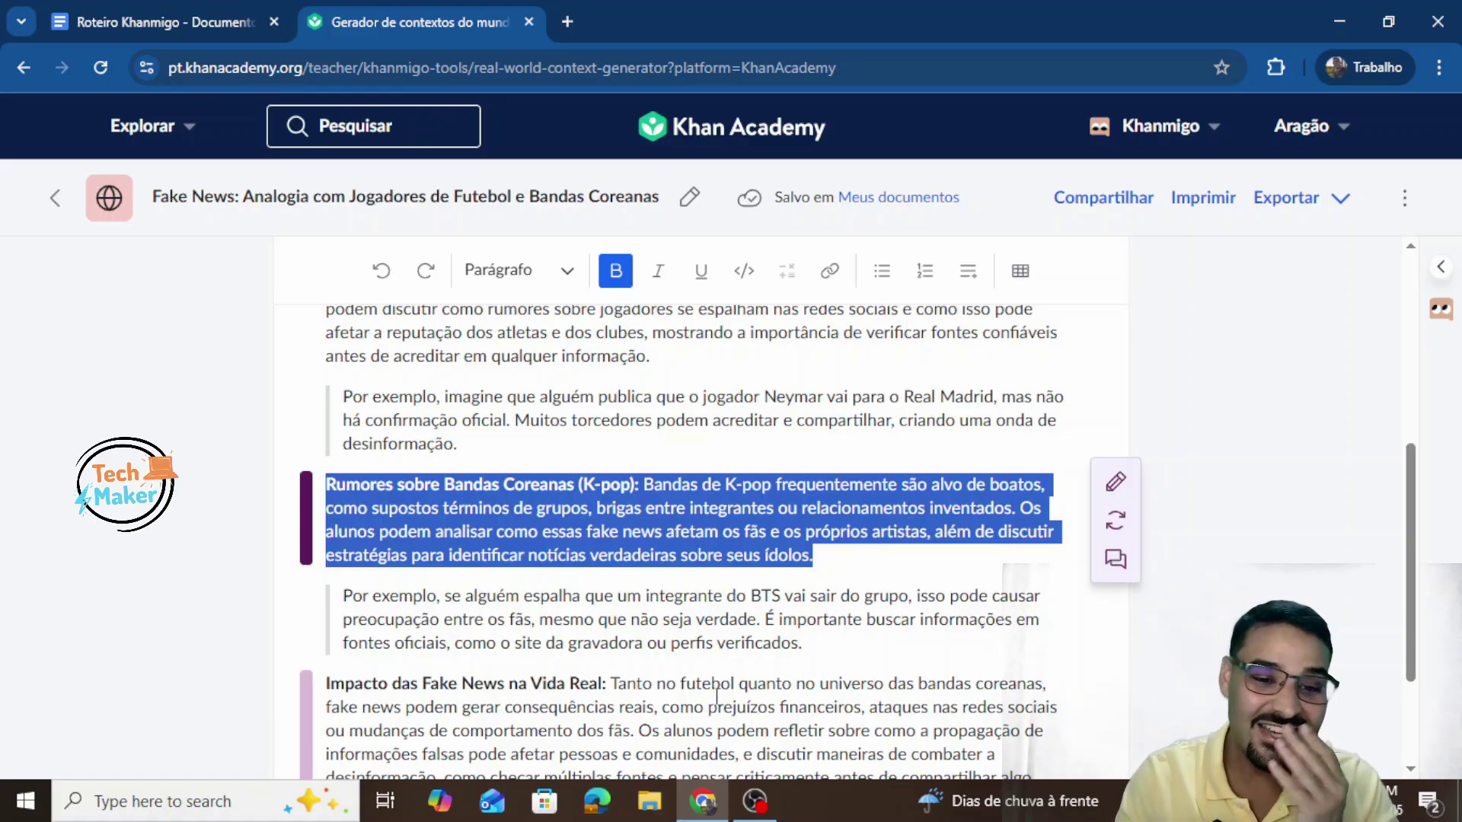
click(881, 640)
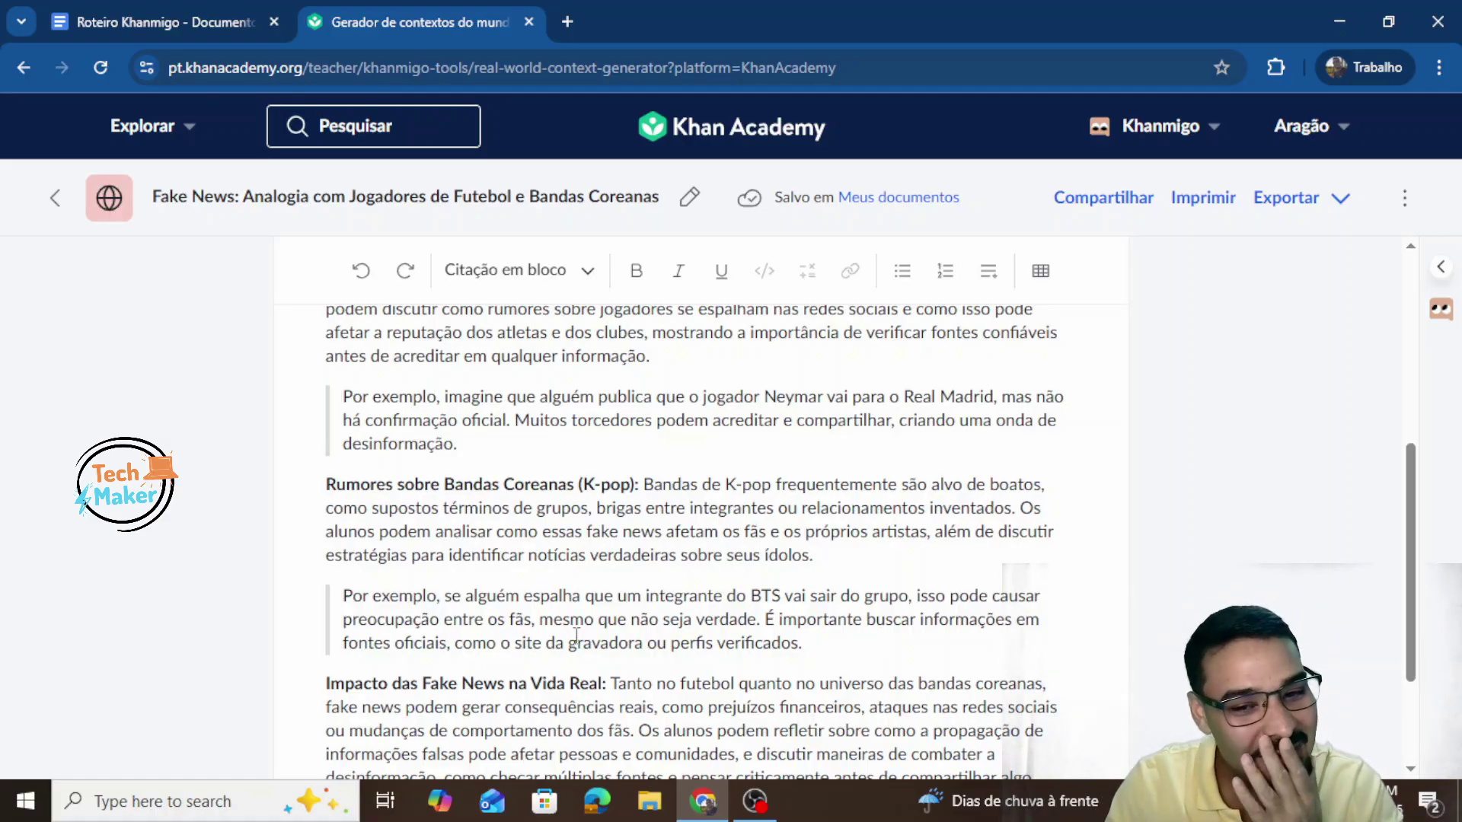
drag(520, 597, 807, 645)
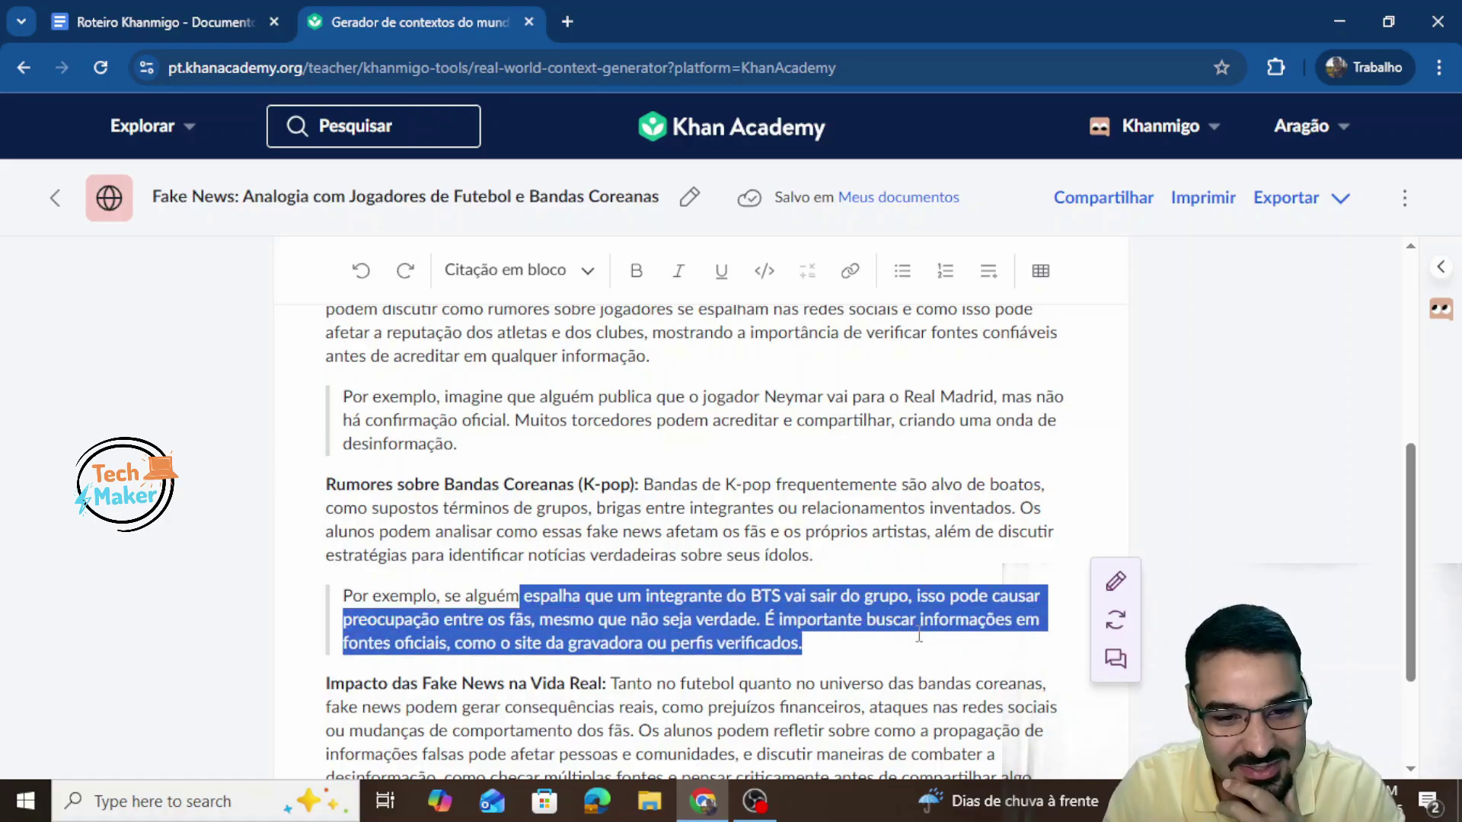
click(888, 683)
scroll(819, 655, down, 3)
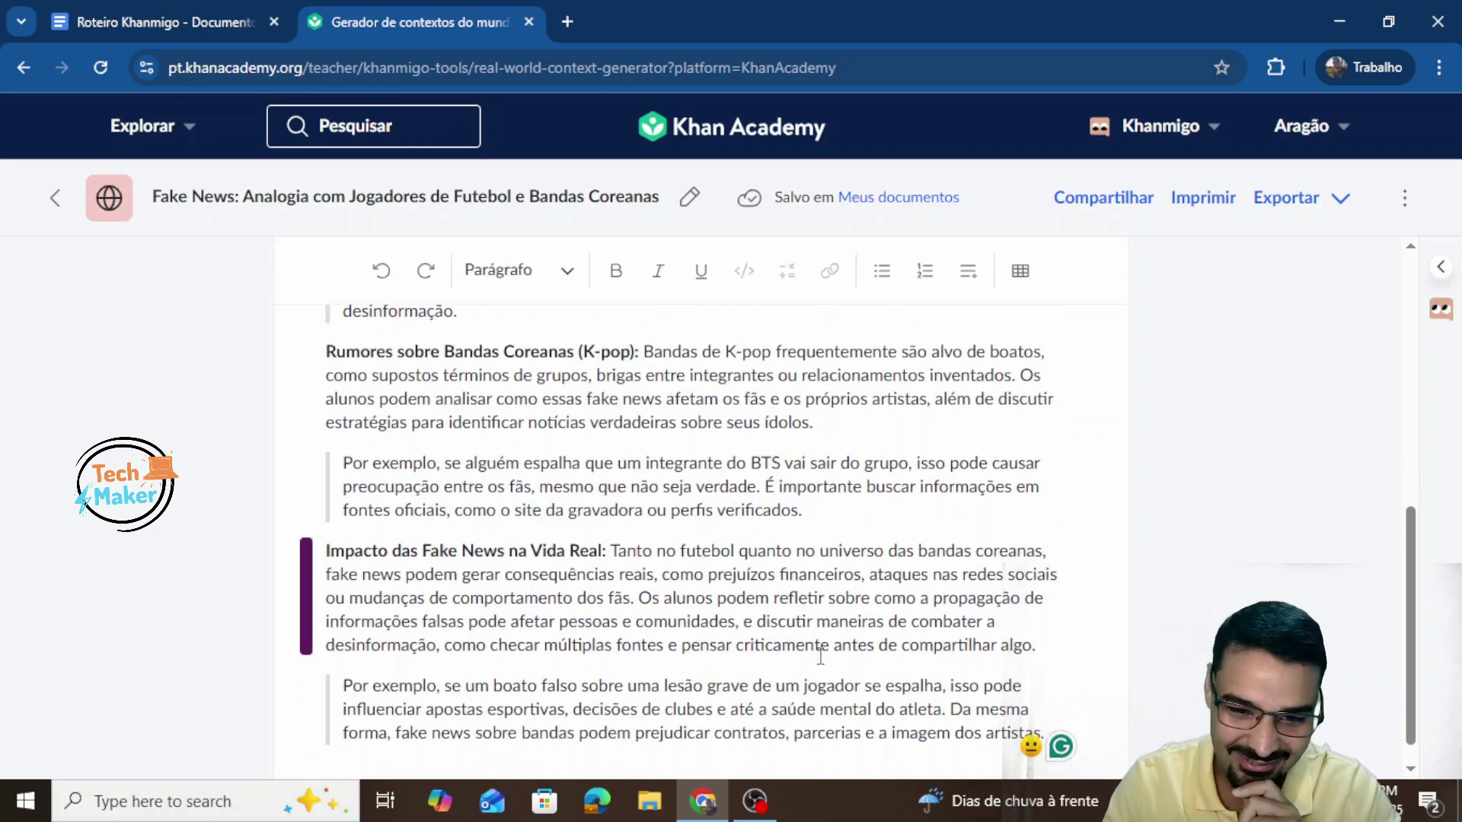
scroll(722, 607, up, 10)
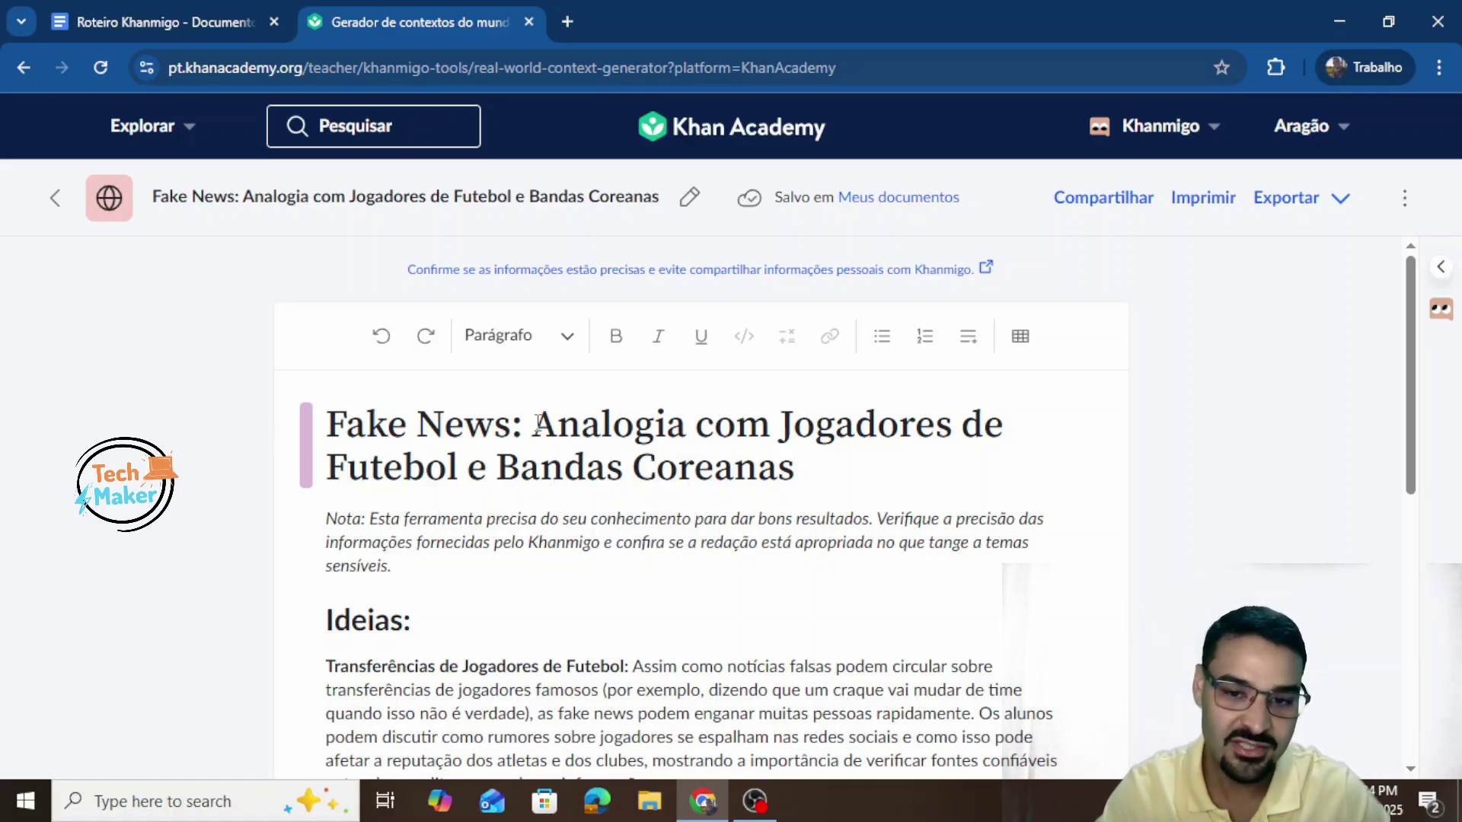
click(60, 203)
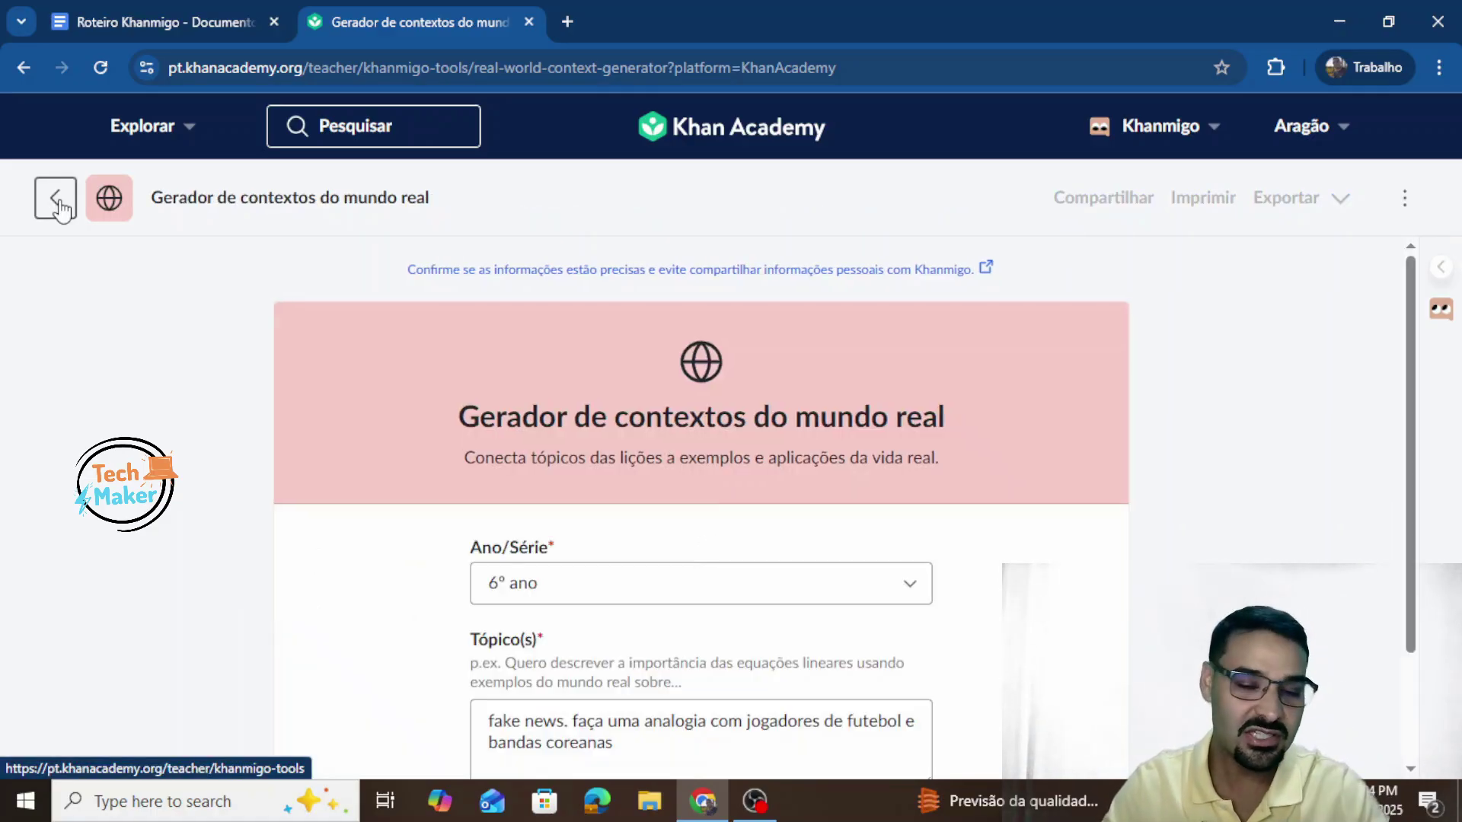
click(61, 205)
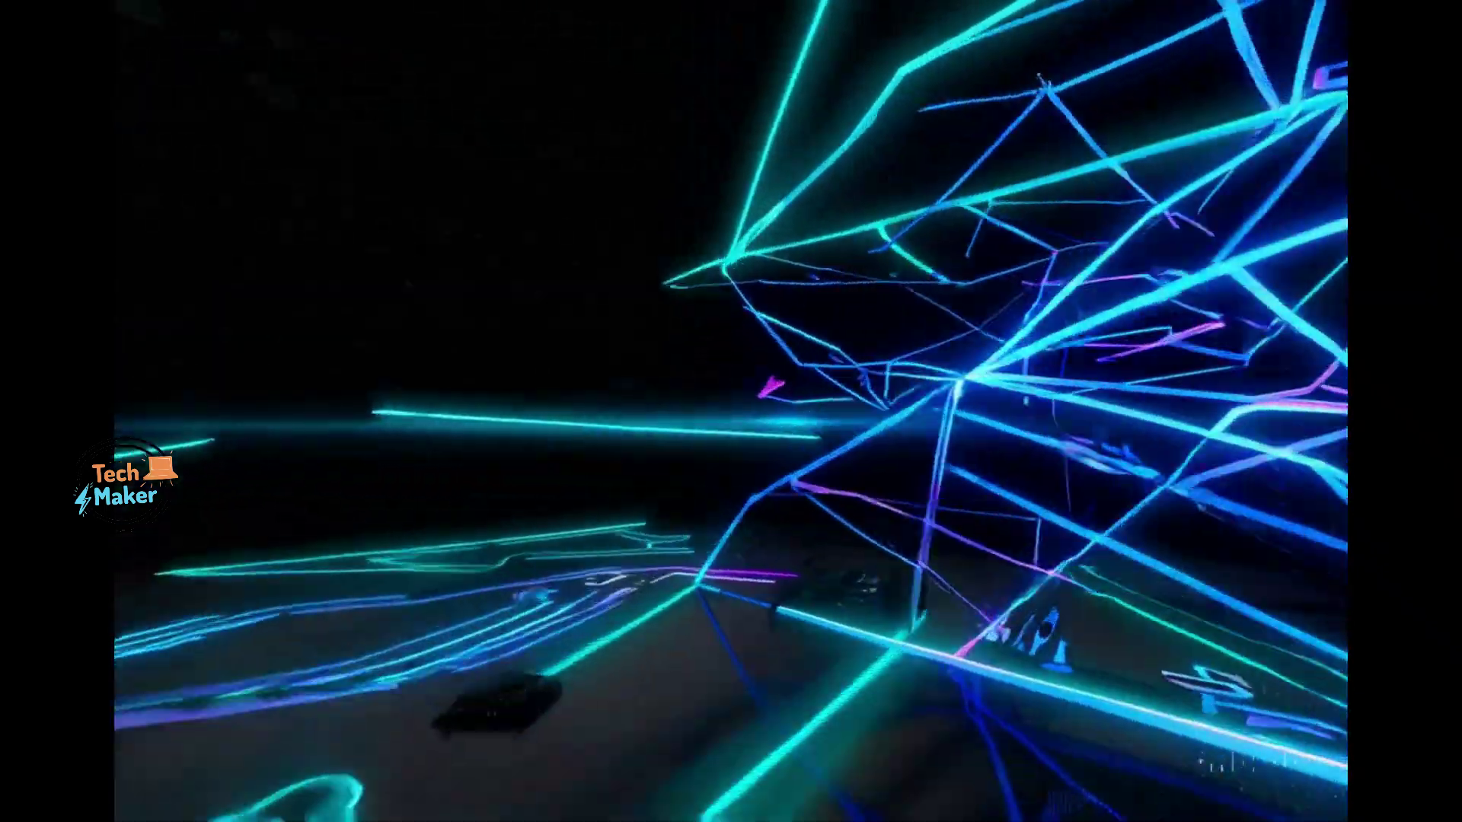